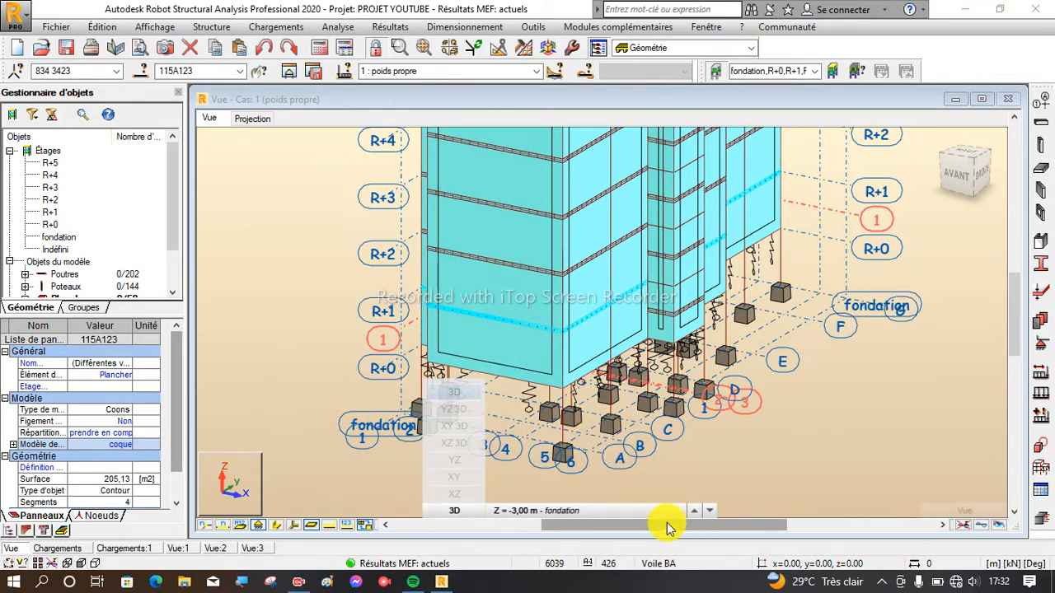
# Return to object selection mode and clear the selection of bars and panels in the 3D model
pyautogui.rightClick(276, 250)
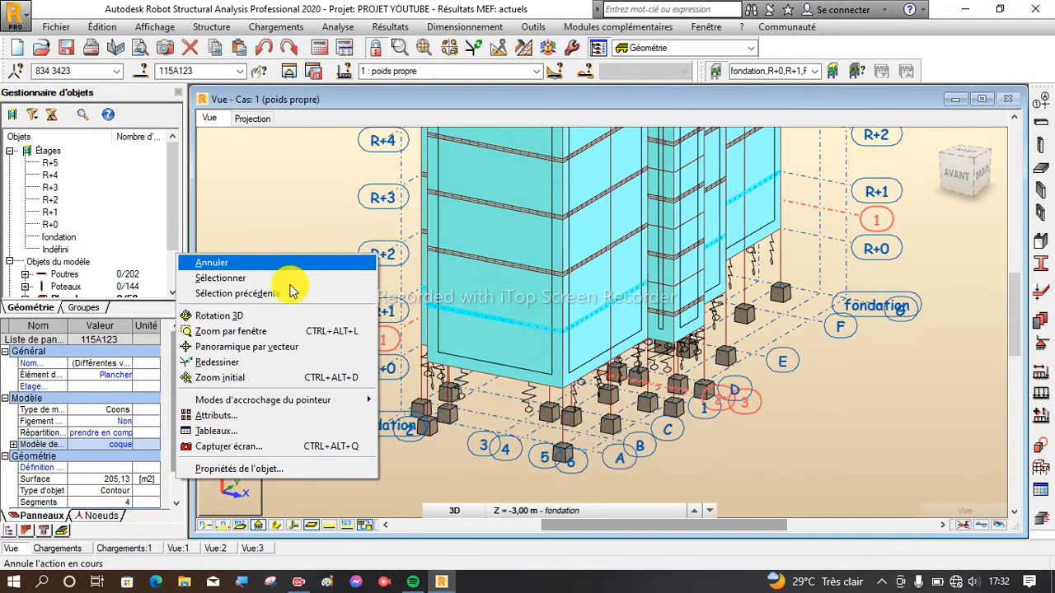
pyautogui.click(247, 278)
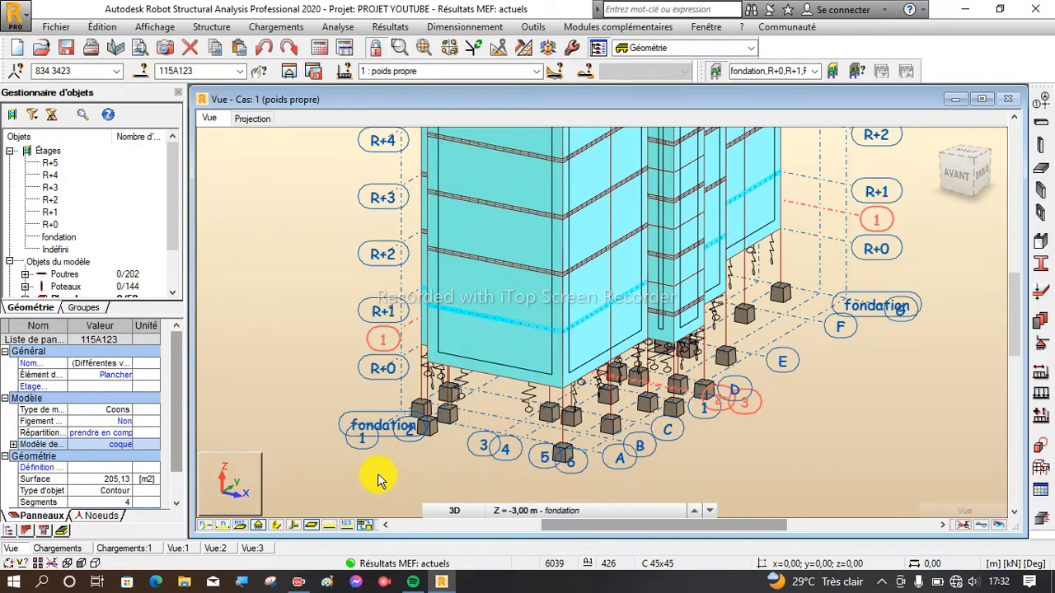
pyautogui.scroll(-5, 412, 446)
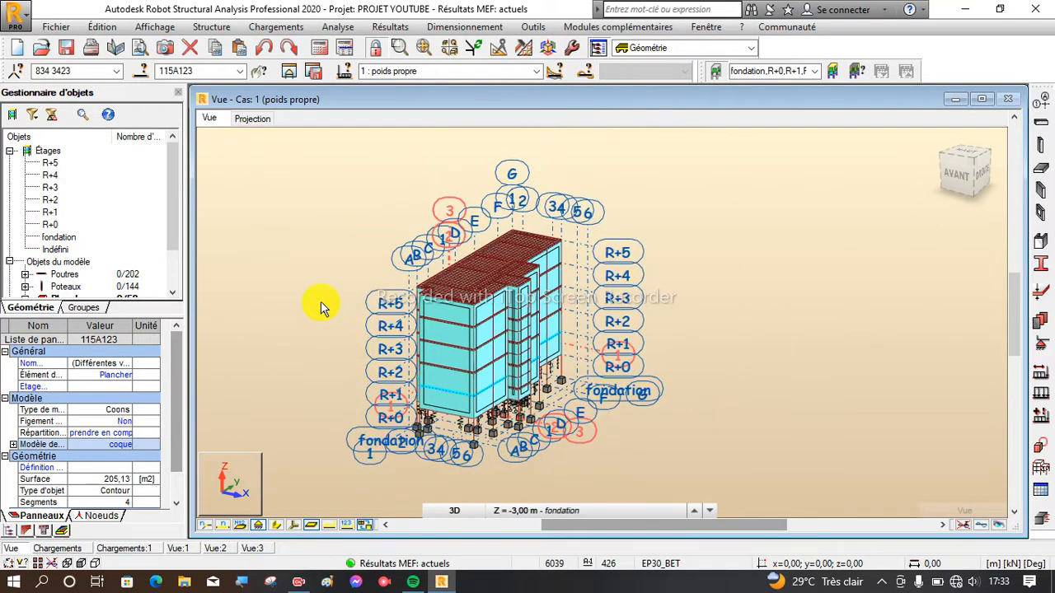
pyautogui.scroll(5, 412, 412)
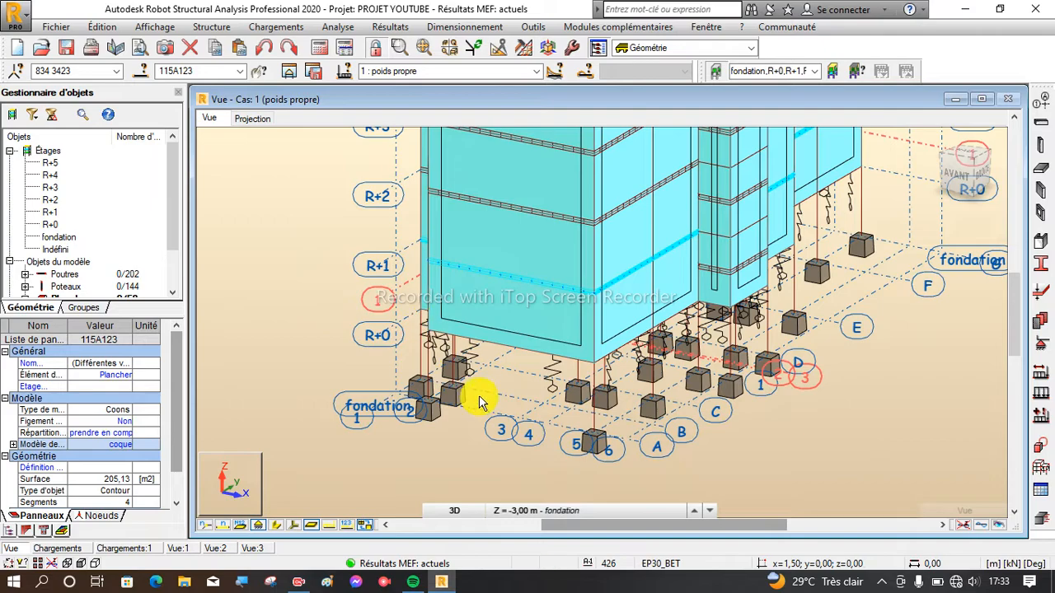
pyautogui.scroll(-2, 487, 403)
pyautogui.scroll(-2, 486, 404)
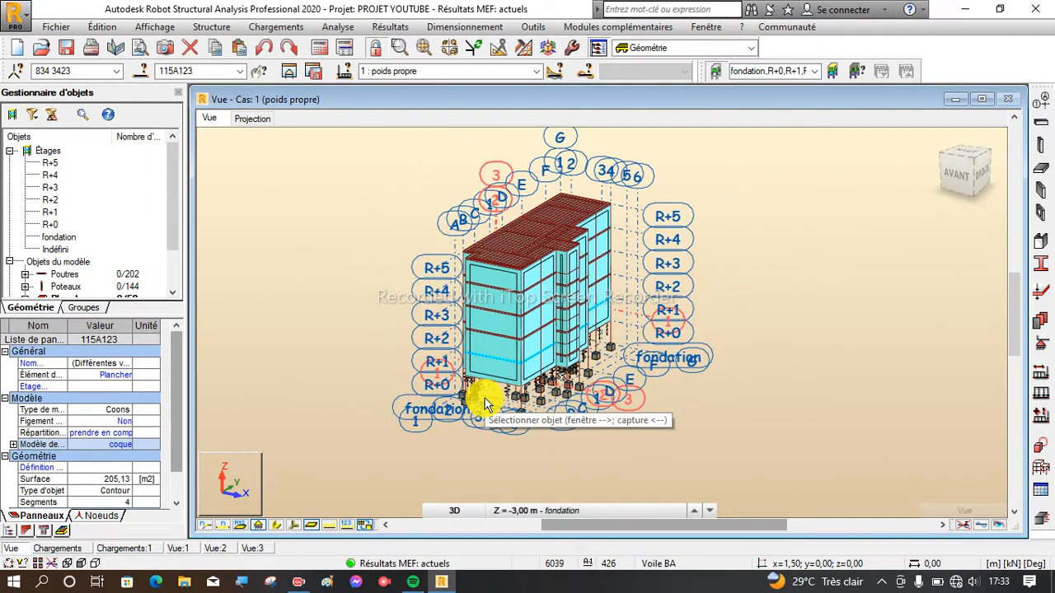
pyautogui.scroll(4, 486, 404)
pyautogui.scroll(-2, 486, 404)
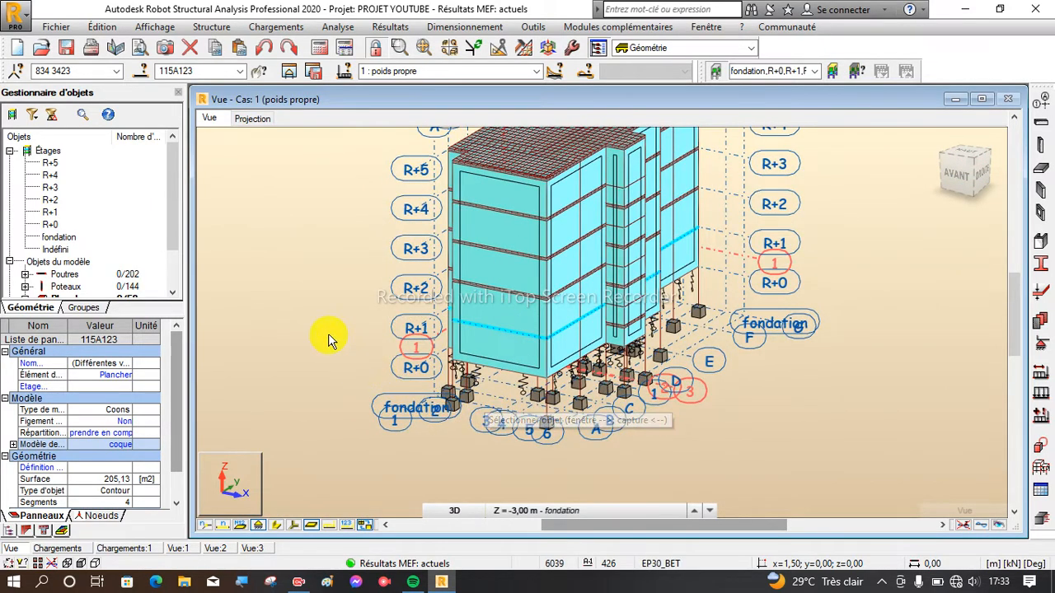
pyautogui.click(330, 337)
# Examine the column footings and spring supports at foundation level beneath the building's front corner
pyautogui.scroll(2, 453, 437)
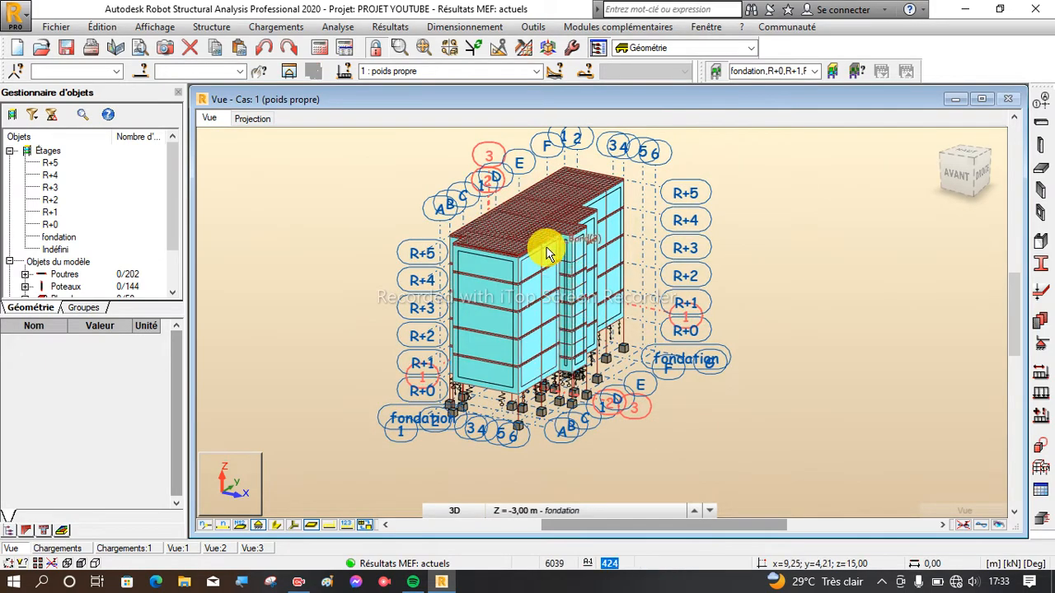
pyautogui.scroll(3, 538, 239)
pyautogui.scroll(-3, 536, 239)
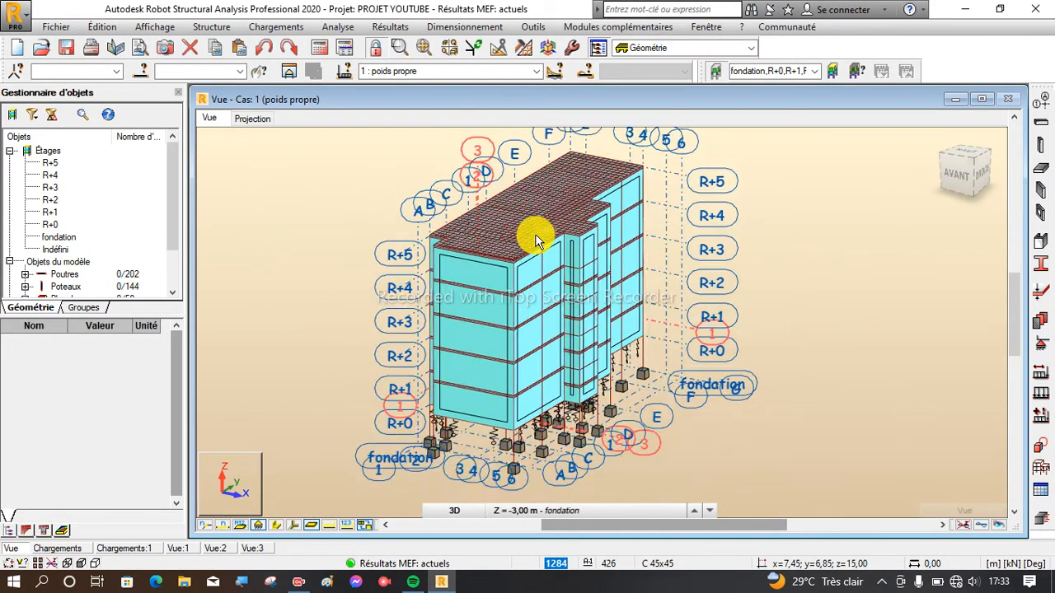
pyautogui.scroll(3, 430, 467)
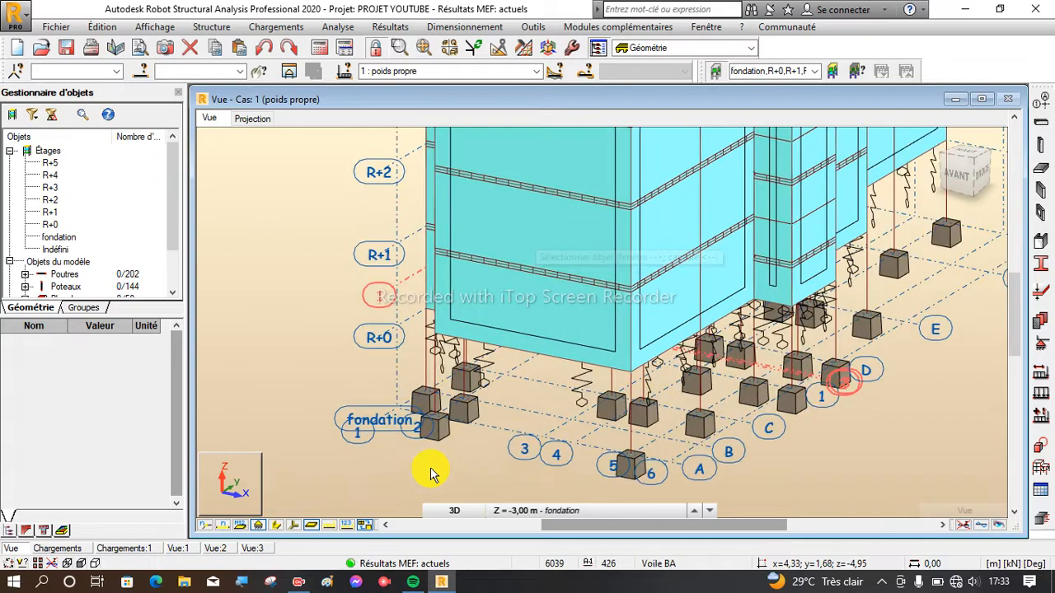
pyautogui.scroll(-2, 429, 460)
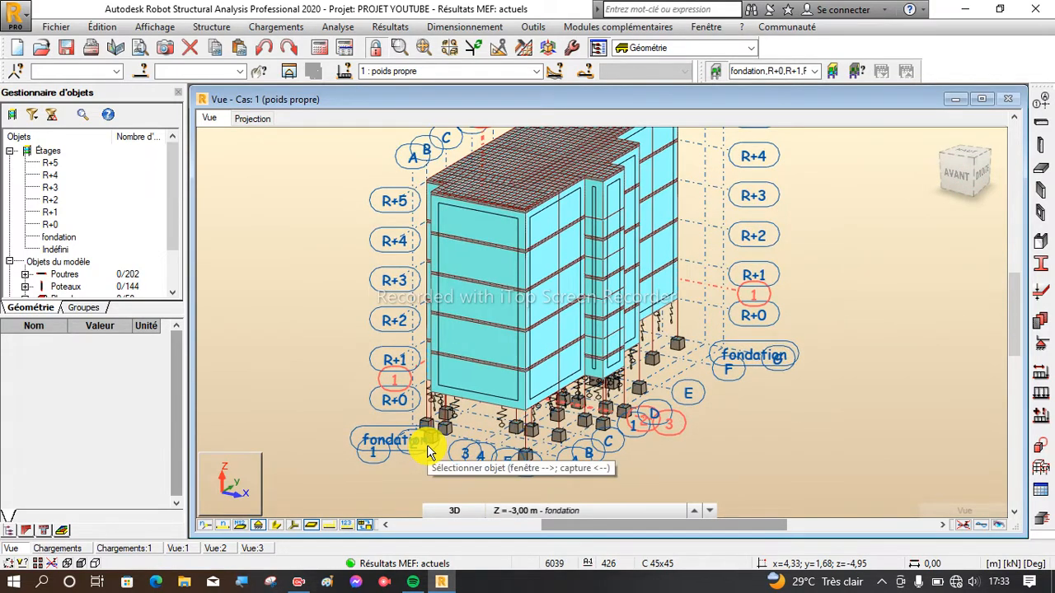
pyautogui.scroll(4, 490, 467)
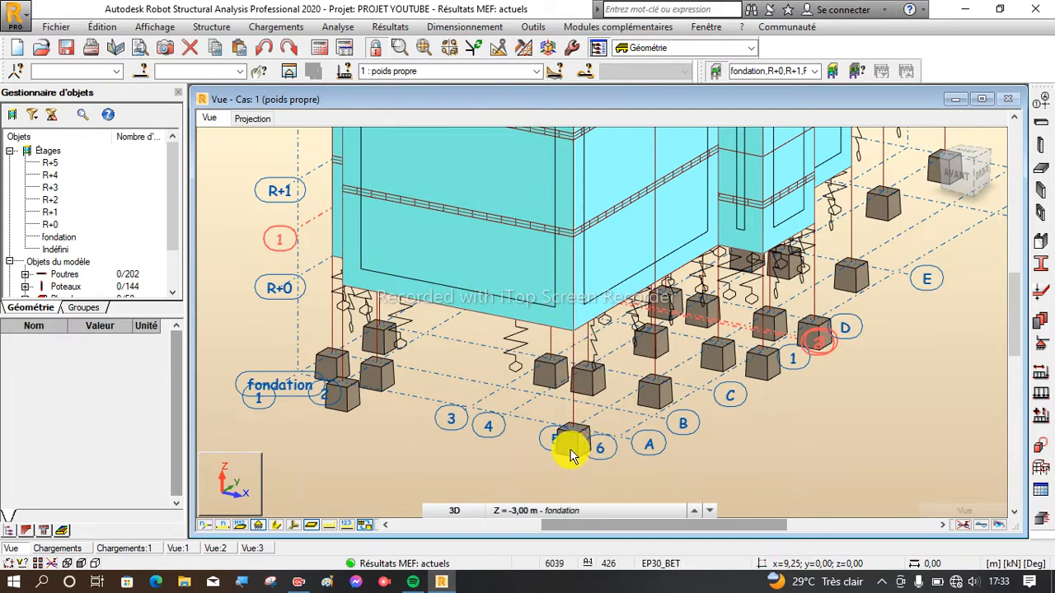
pyautogui.scroll(-4, 540, 433)
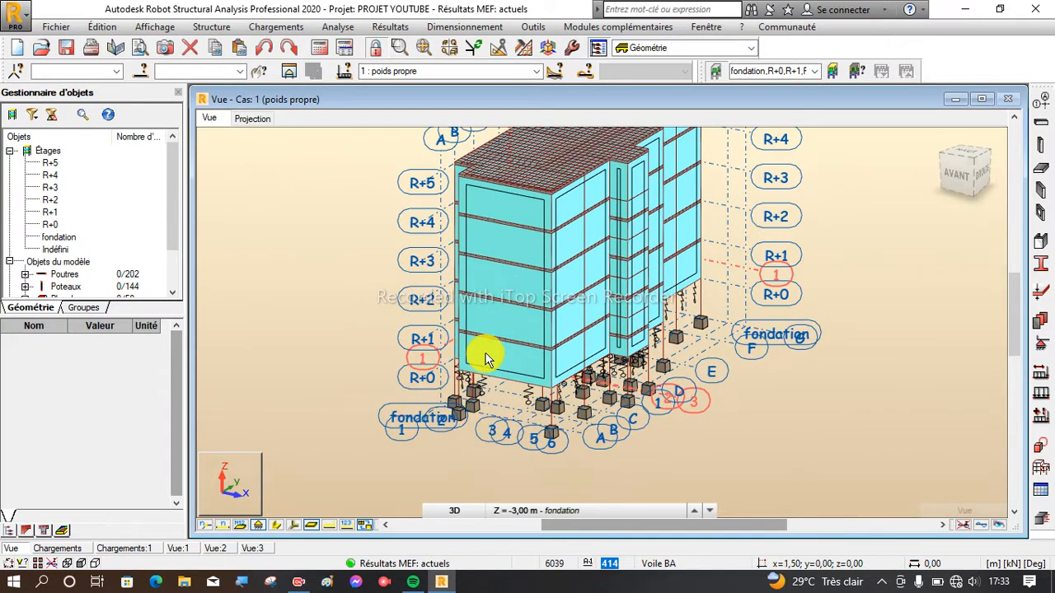
pyautogui.scroll(3, 445, 412)
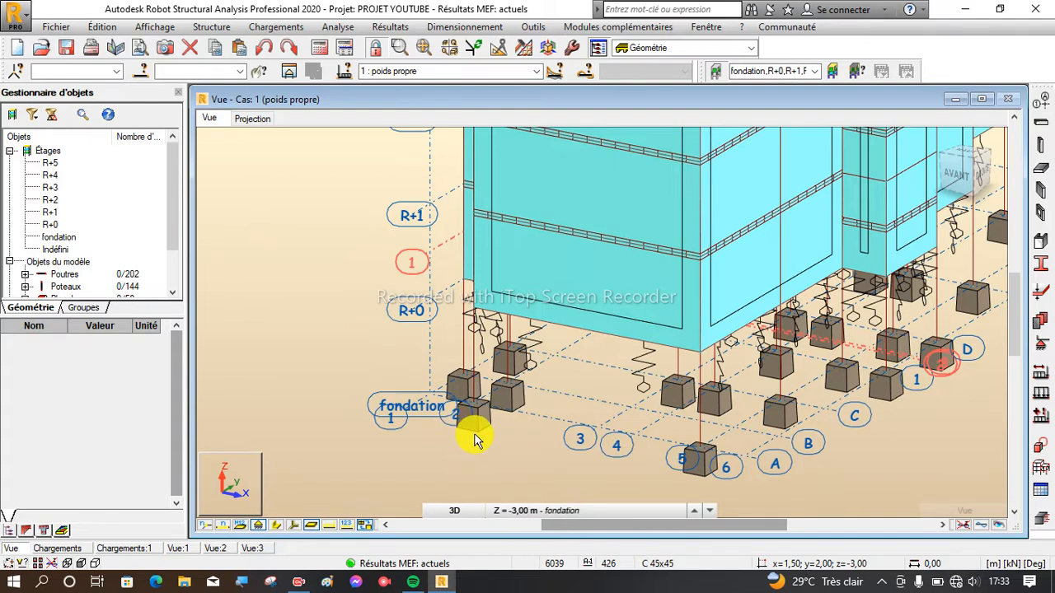
pyautogui.scroll(-2, 458, 402)
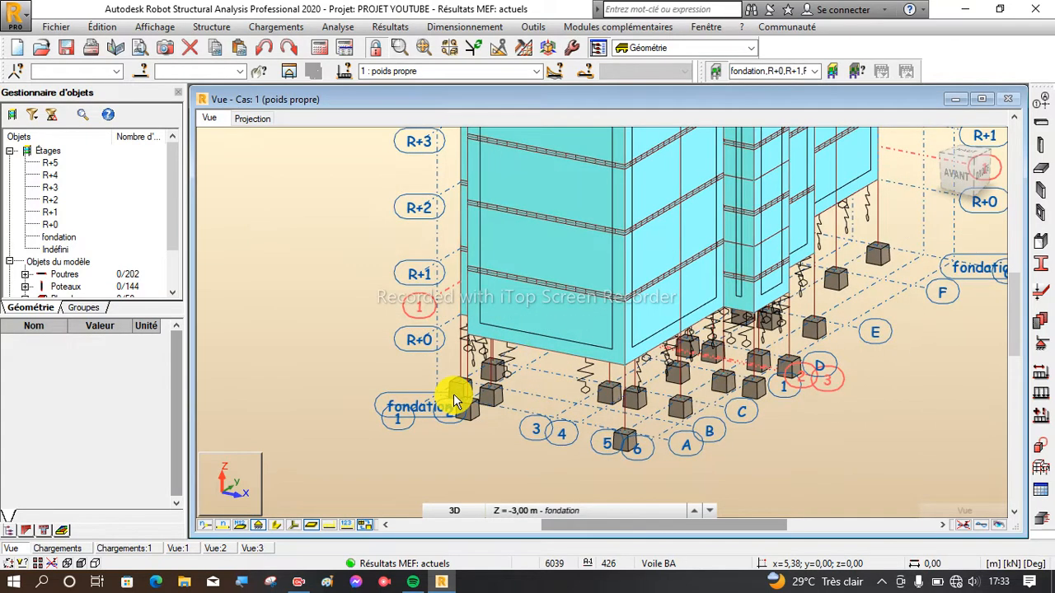
pyautogui.scroll(-1, 454, 399)
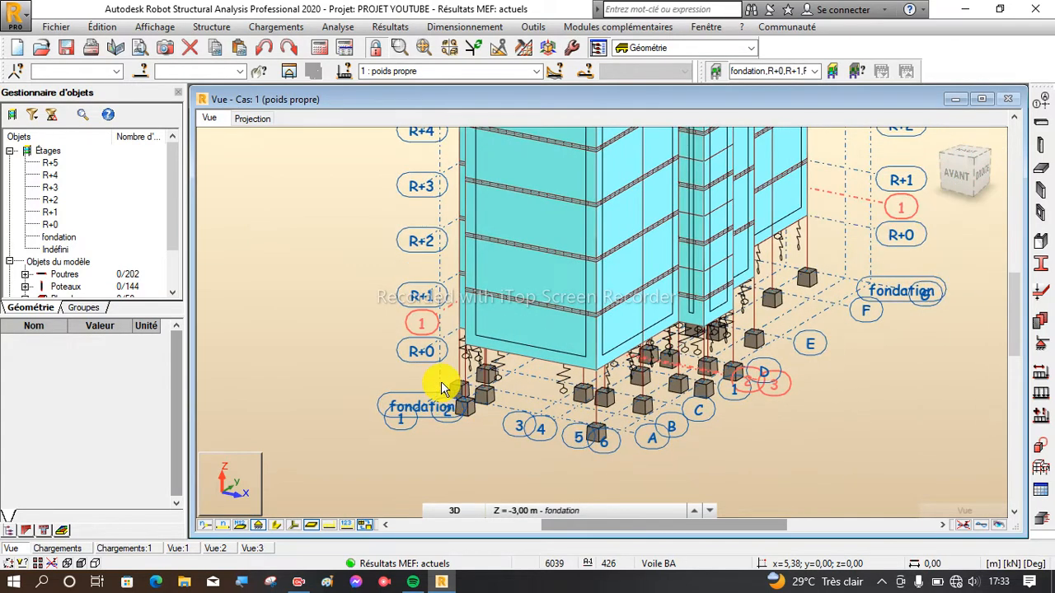
# Rotate the 3D model to its other side and examine the footings and spring supports along axes D, E and F
pyautogui.rightClick(282, 218)
pyautogui.click(238, 281)
pyautogui.moveTo(281, 285); pyautogui.dragTo(601, 330)
pyautogui.moveTo(587, 221); pyautogui.dragTo(481, 431)
pyautogui.scroll(5, 481, 432)
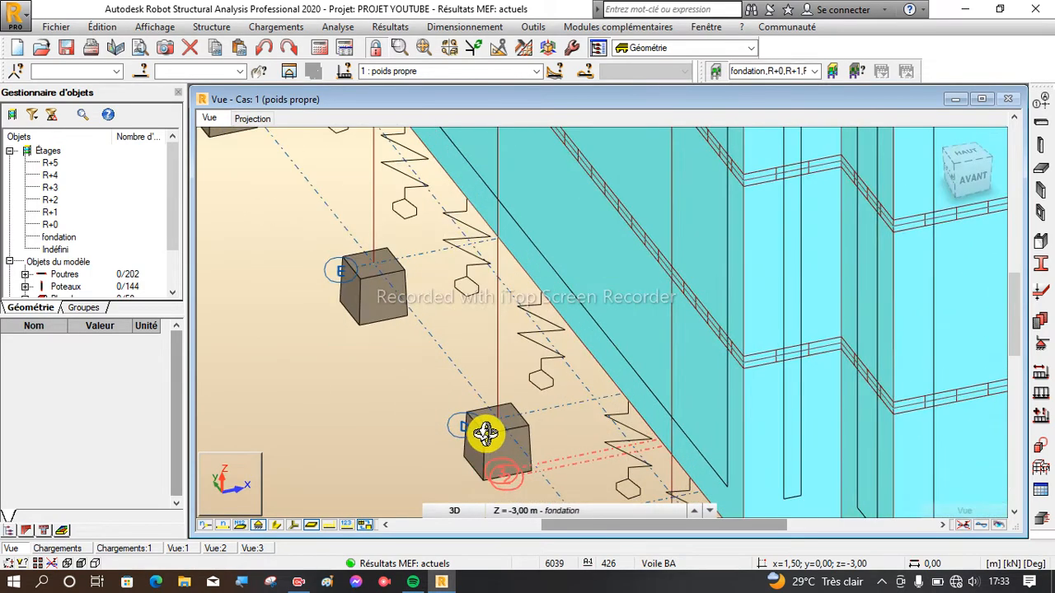
pyautogui.scroll(2, 502, 427)
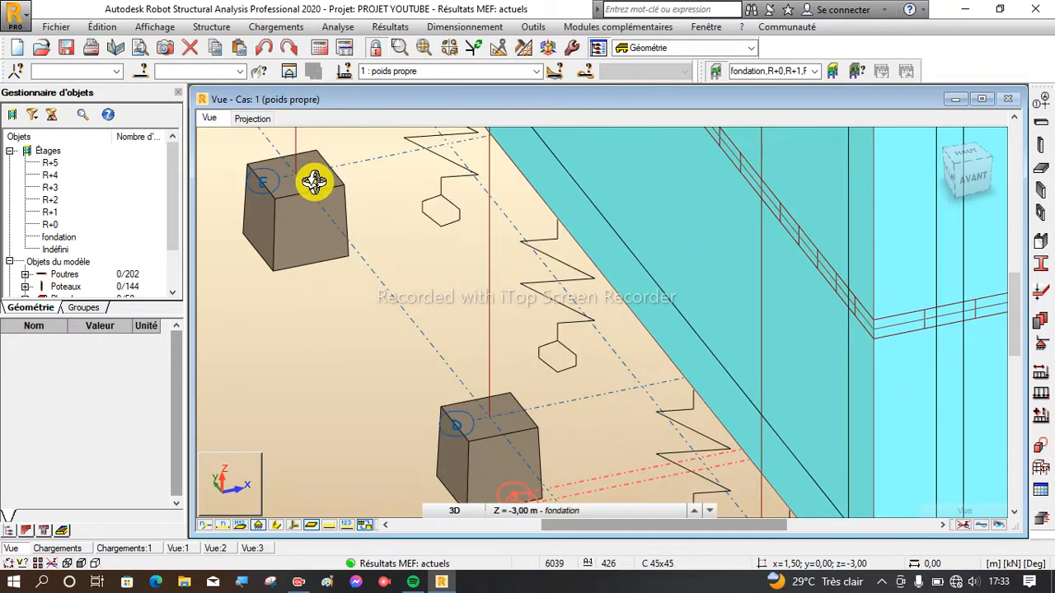
pyautogui.scroll(-1, 384, 283)
pyautogui.scroll(-2, 419, 305)
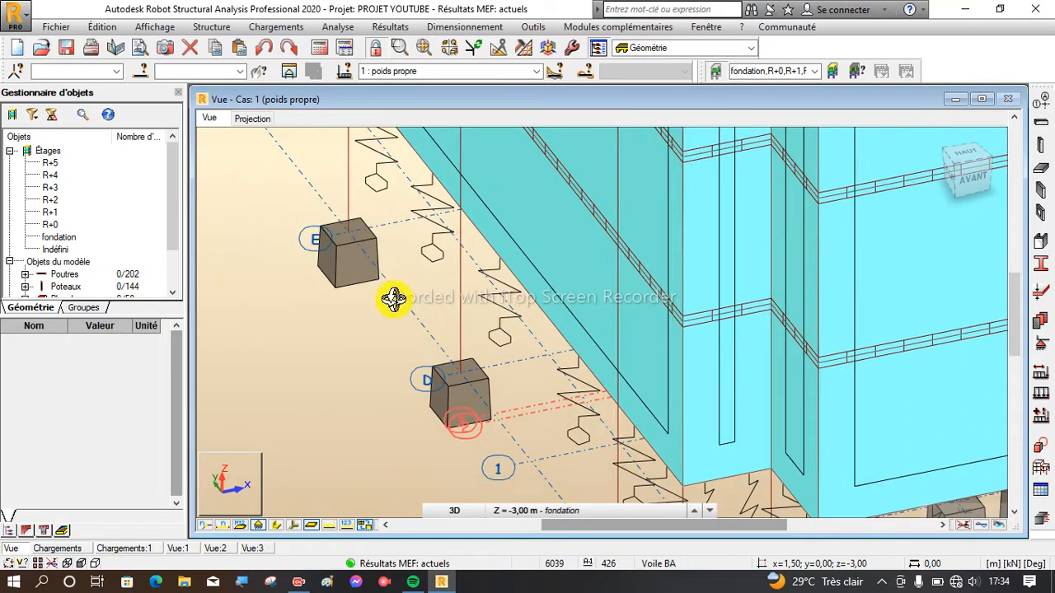
pyautogui.scroll(-2, 410, 313)
pyautogui.scroll(-2, 448, 384)
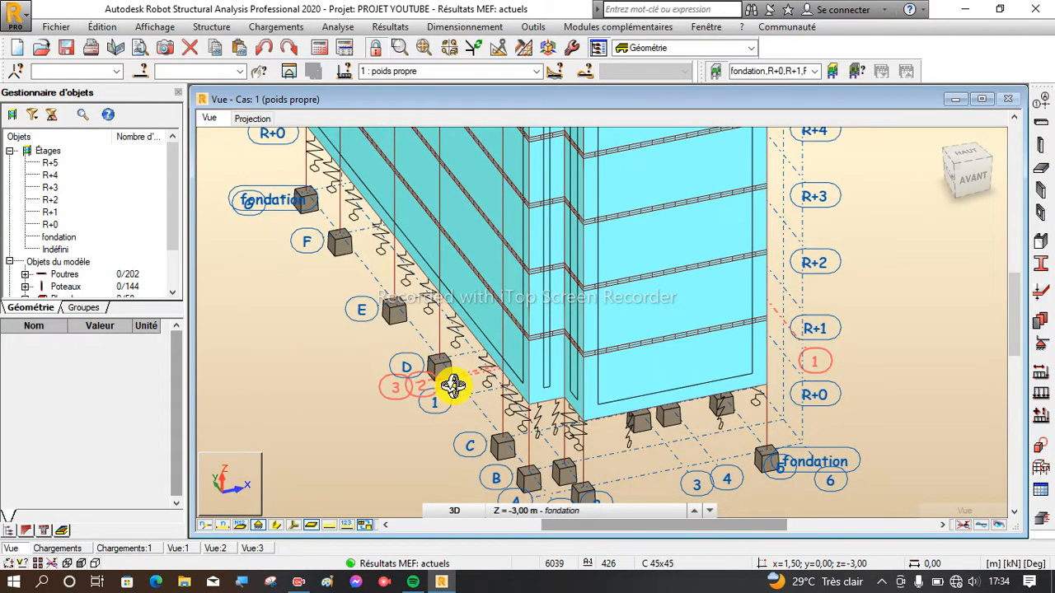
pyautogui.scroll(4, 455, 369)
pyautogui.scroll(-2, 455, 368)
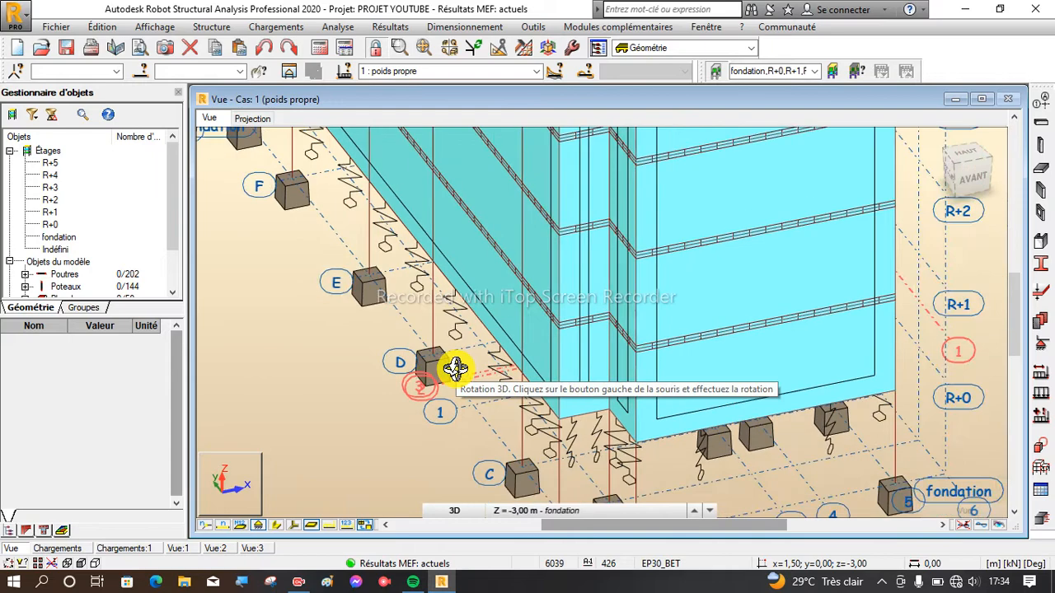
pyautogui.scroll(3, 375, 248)
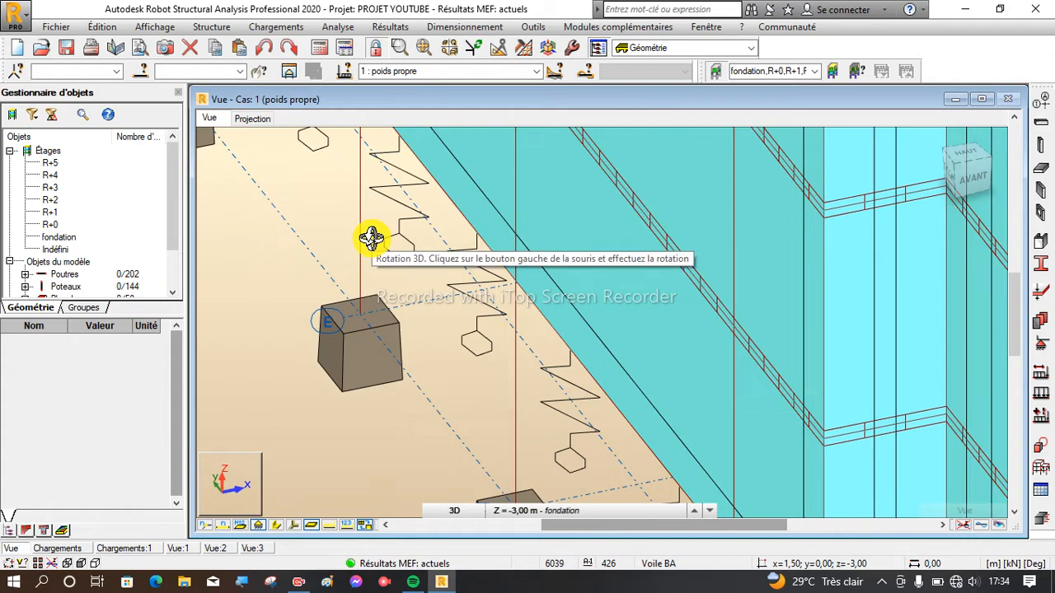
pyautogui.scroll(-5, 381, 296)
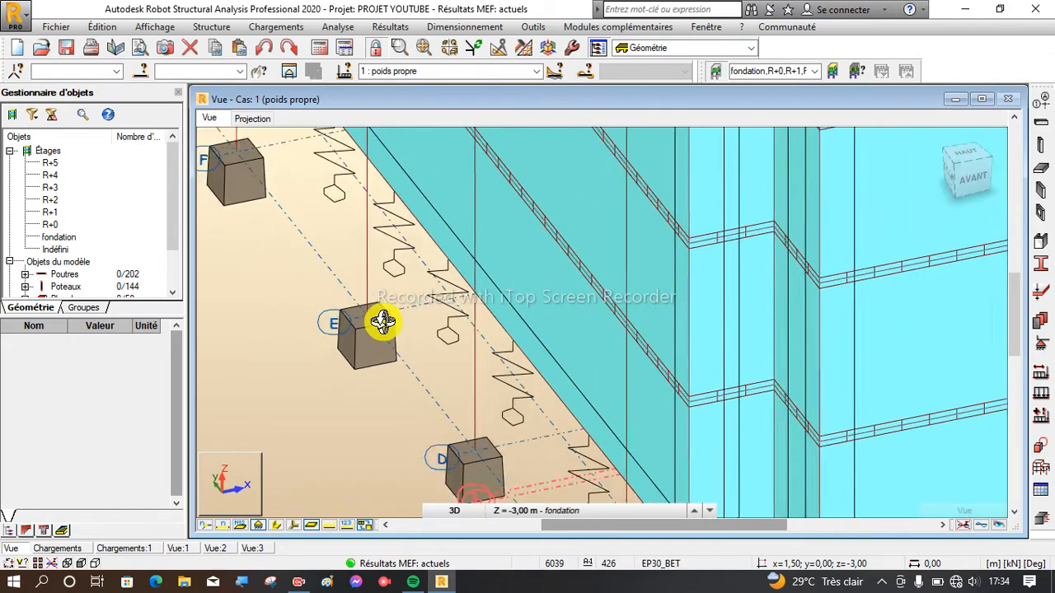
pyautogui.scroll(-1, 391, 378)
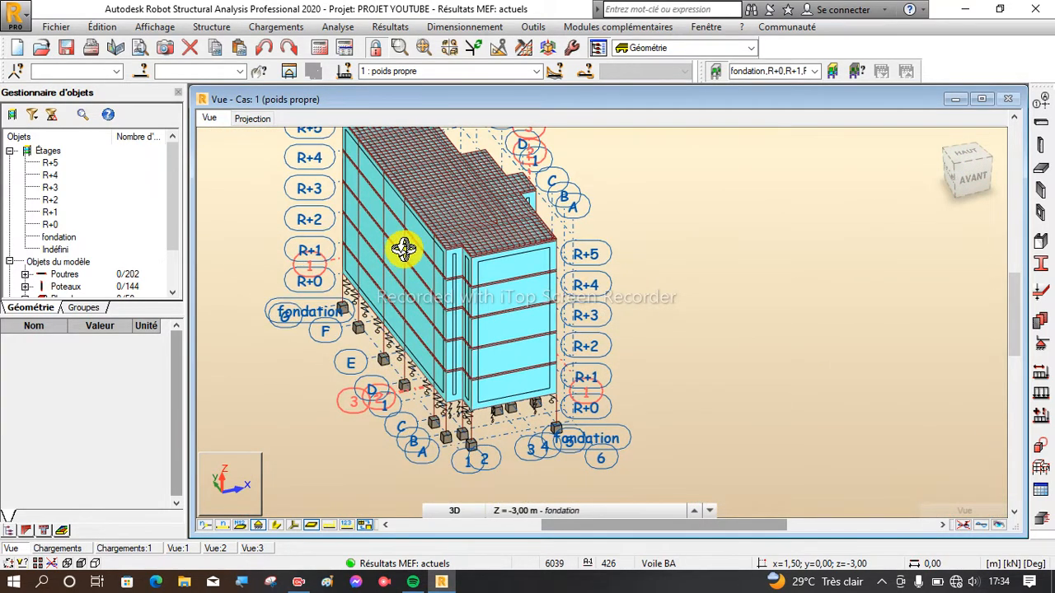
pyautogui.scroll(2, 412, 240)
pyautogui.scroll(3, 360, 311)
pyautogui.scroll(-2, 355, 435)
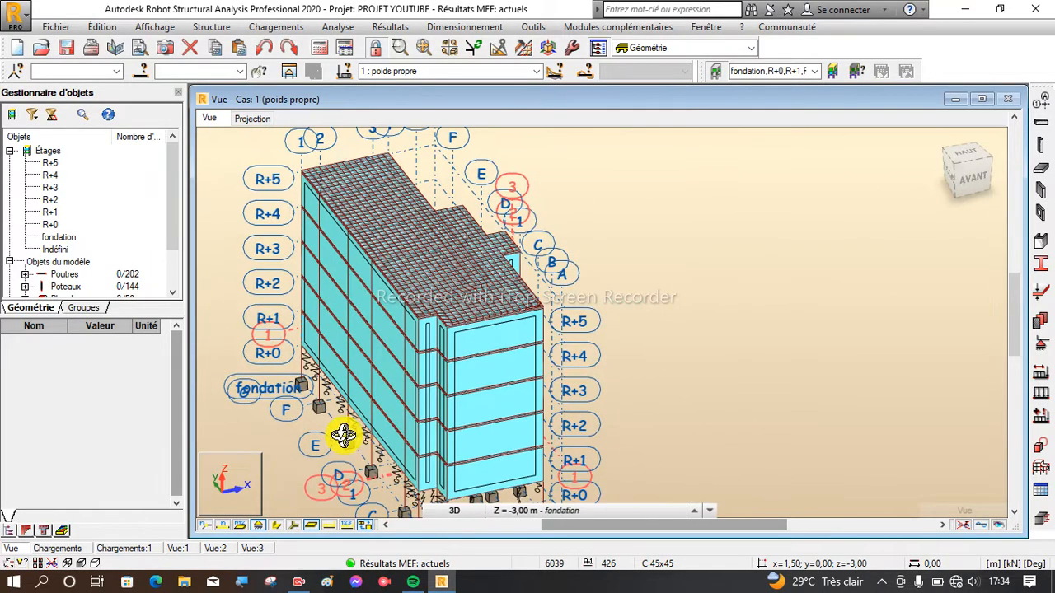
pyautogui.scroll(4, 342, 434)
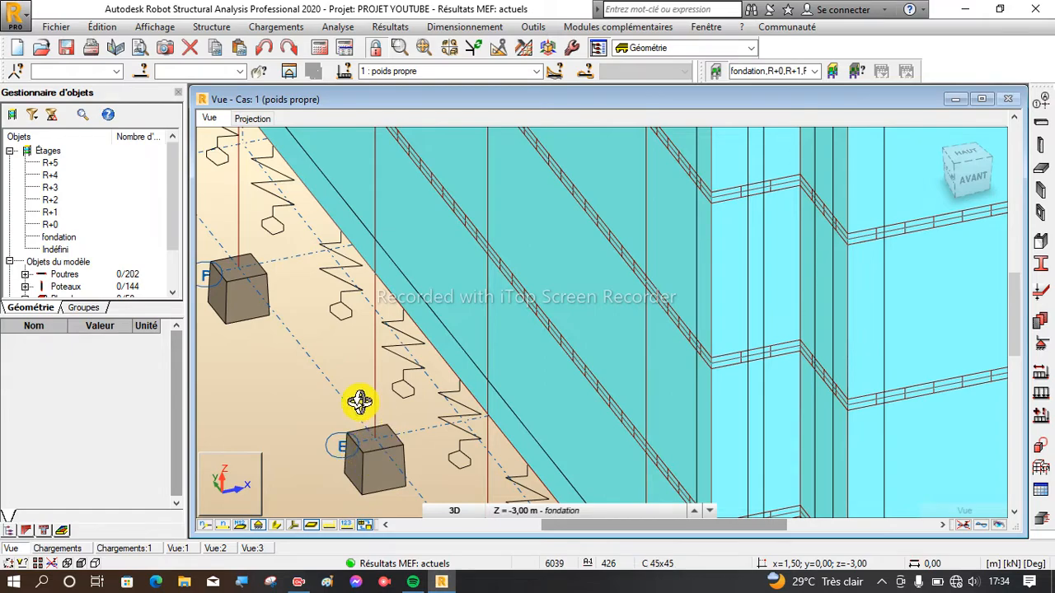
pyautogui.scroll(-2, 363, 410)
pyautogui.scroll(3, 363, 411)
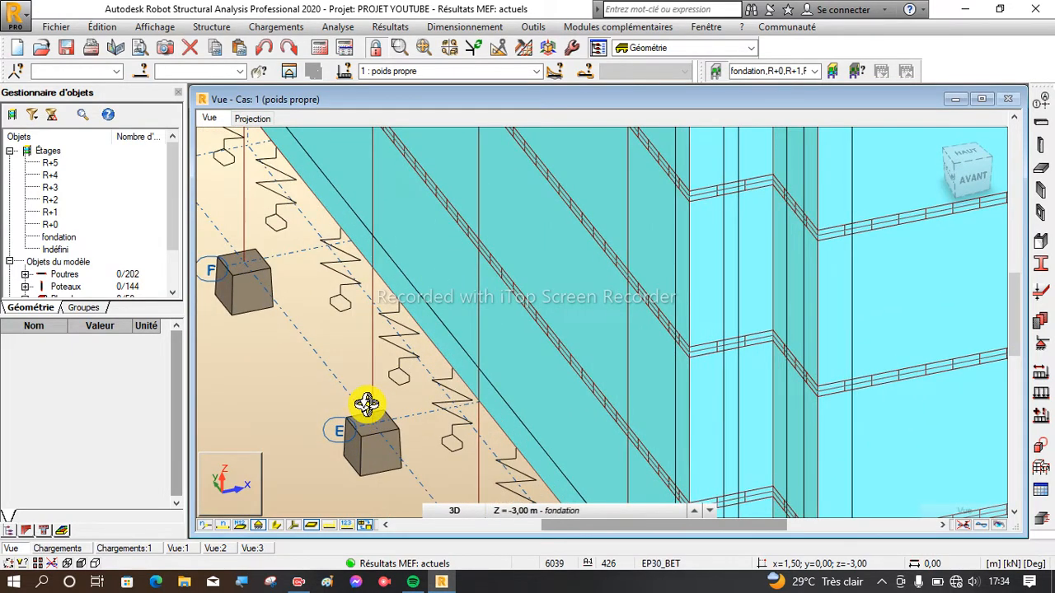
pyautogui.scroll(2, 381, 421)
pyautogui.scroll(-2, 381, 420)
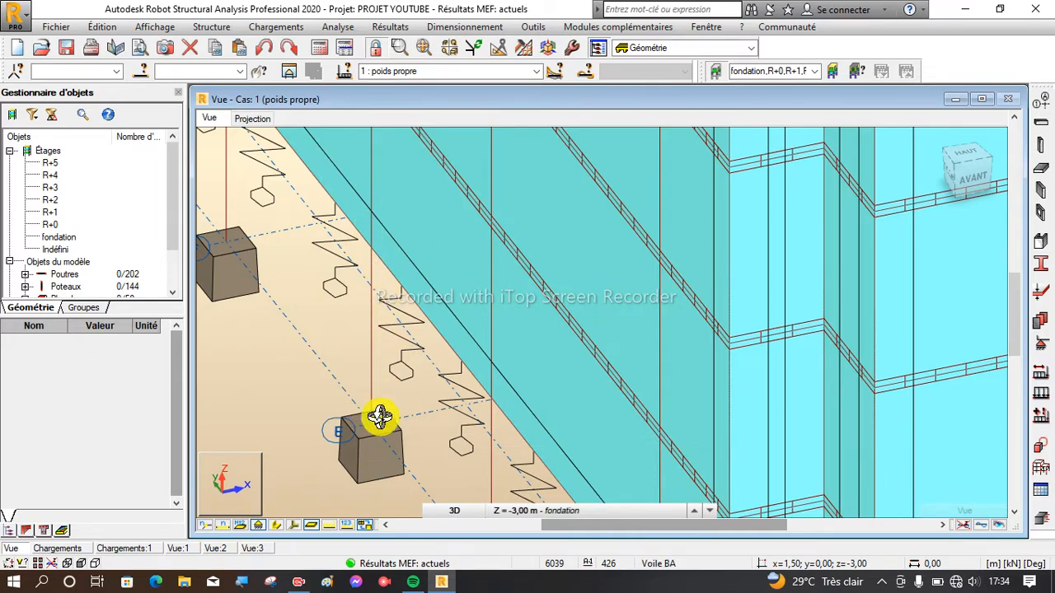
pyautogui.scroll(-2, 368, 399)
pyautogui.scroll(-2, 368, 399)
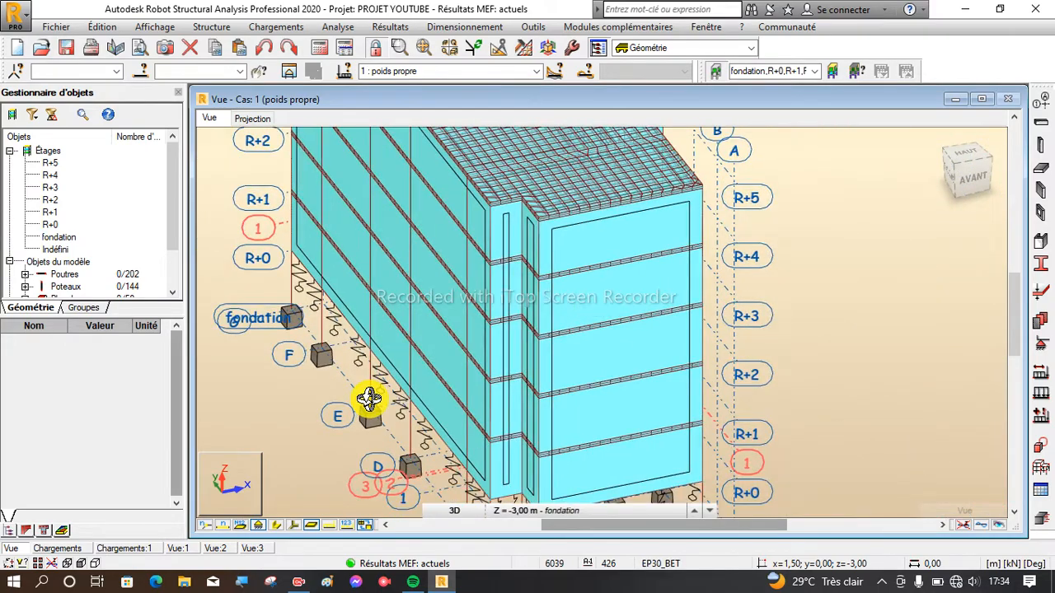
pyautogui.scroll(-3, 368, 399)
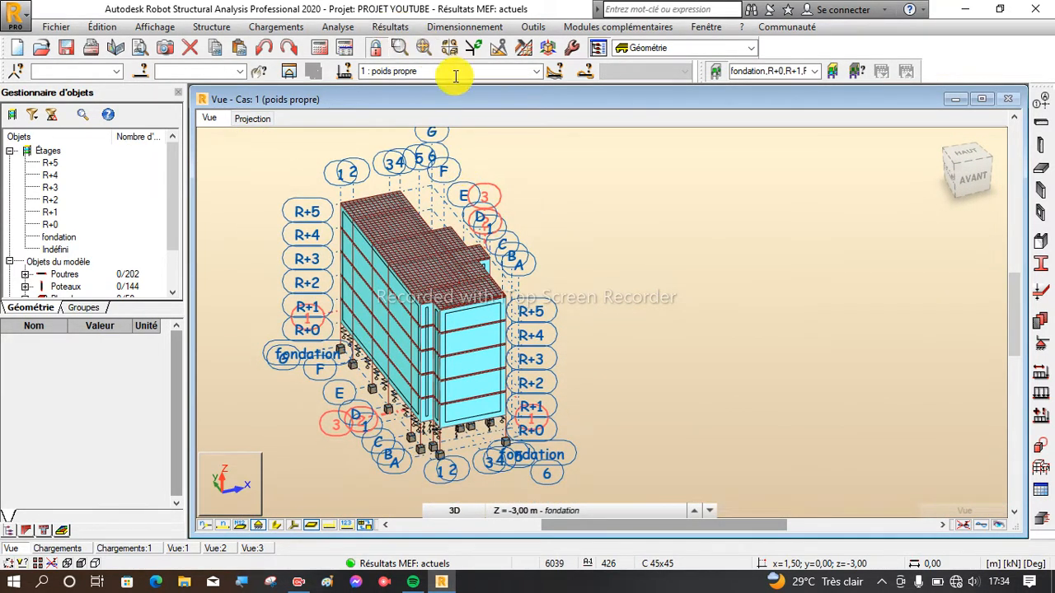
# Make 11 : ELU the active load case and open the bar diagrams settings, placed clear of the model
pyautogui.click(535, 72)
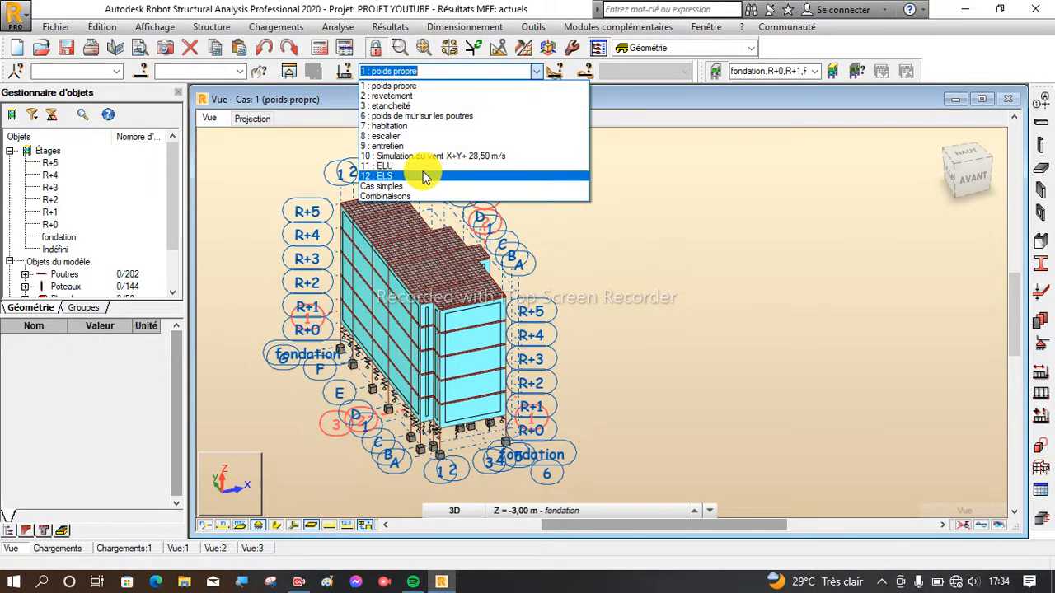
pyautogui.click(399, 167)
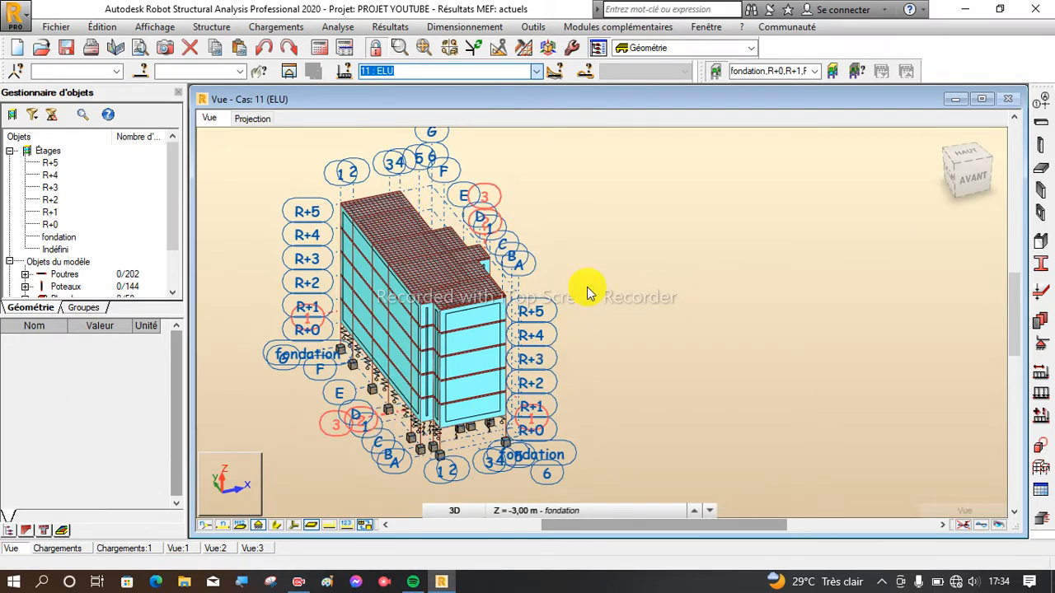
pyautogui.click(389, 26)
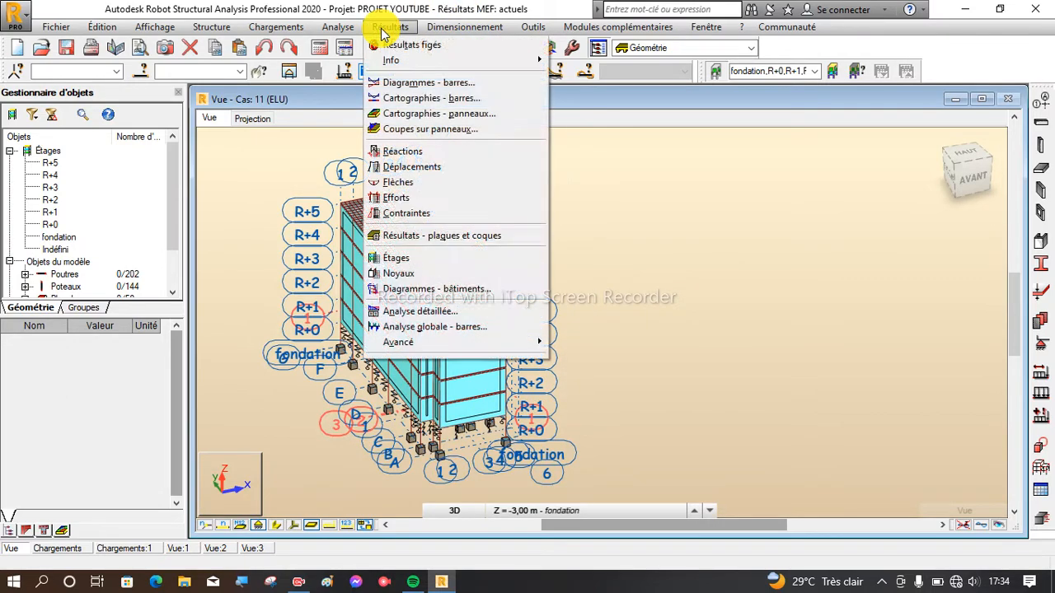
pyautogui.click(425, 82)
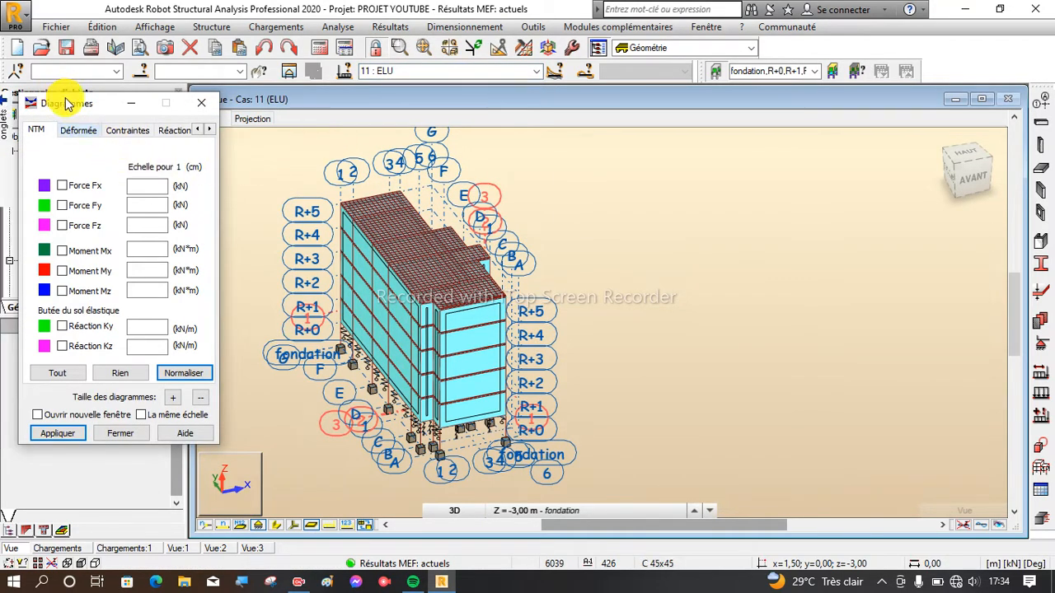
pyautogui.moveTo(66, 103); pyautogui.dragTo(828, 63)
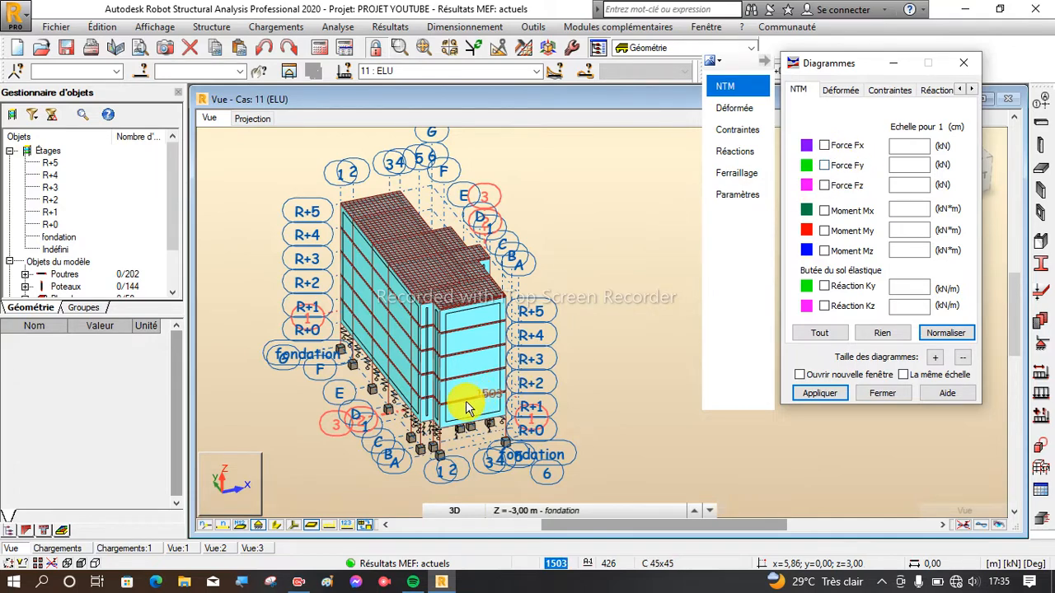
pyautogui.moveTo(765, 82)
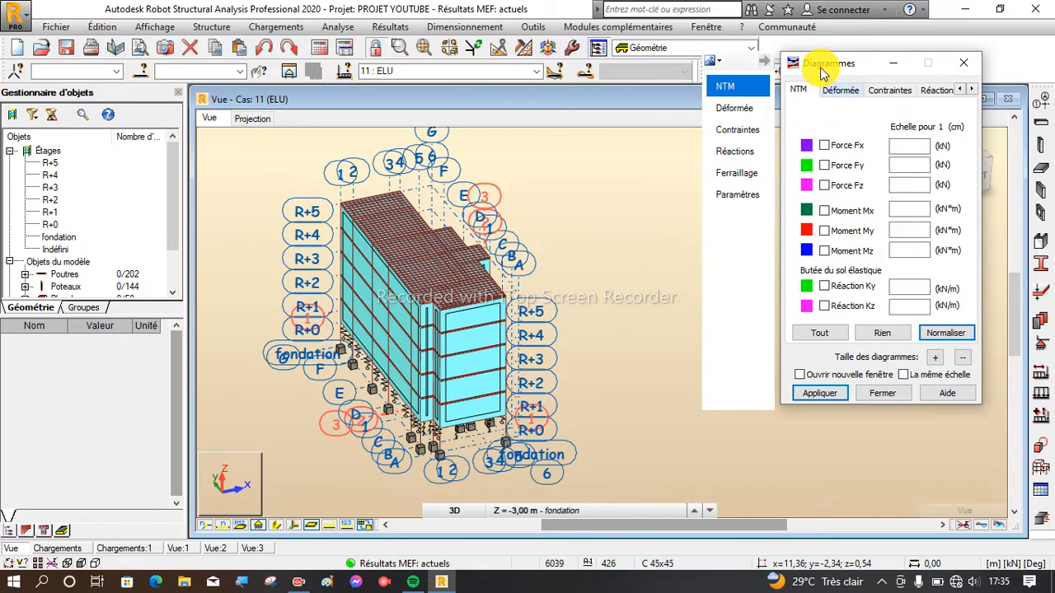
# Move the diagrams settings closer to the model and select the Force Fx diagram for the bars
pyautogui.moveTo(823, 71); pyautogui.dragTo(796, 135)
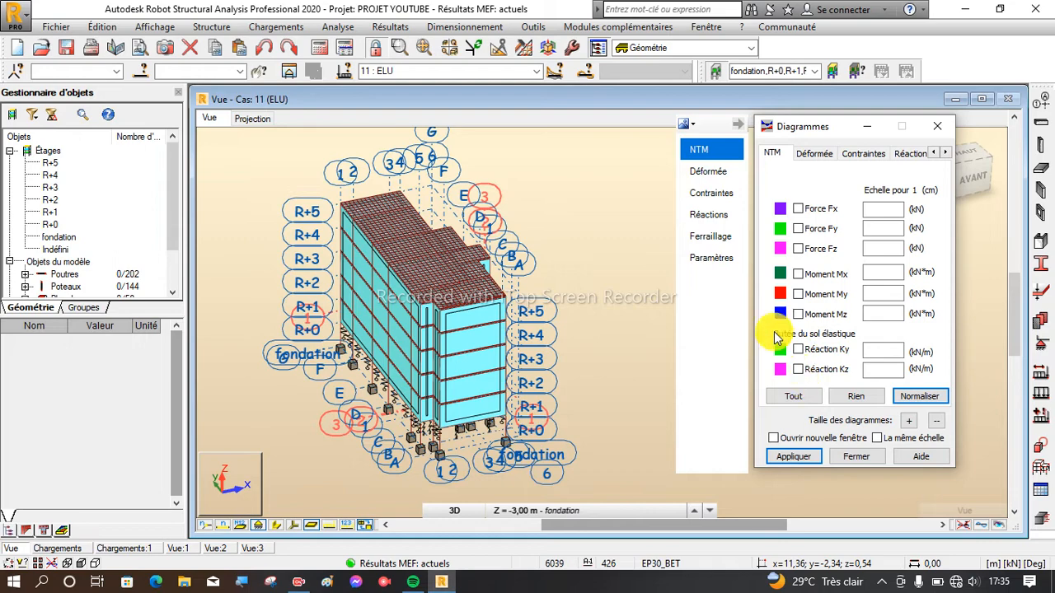
pyautogui.scroll(1, 371, 404)
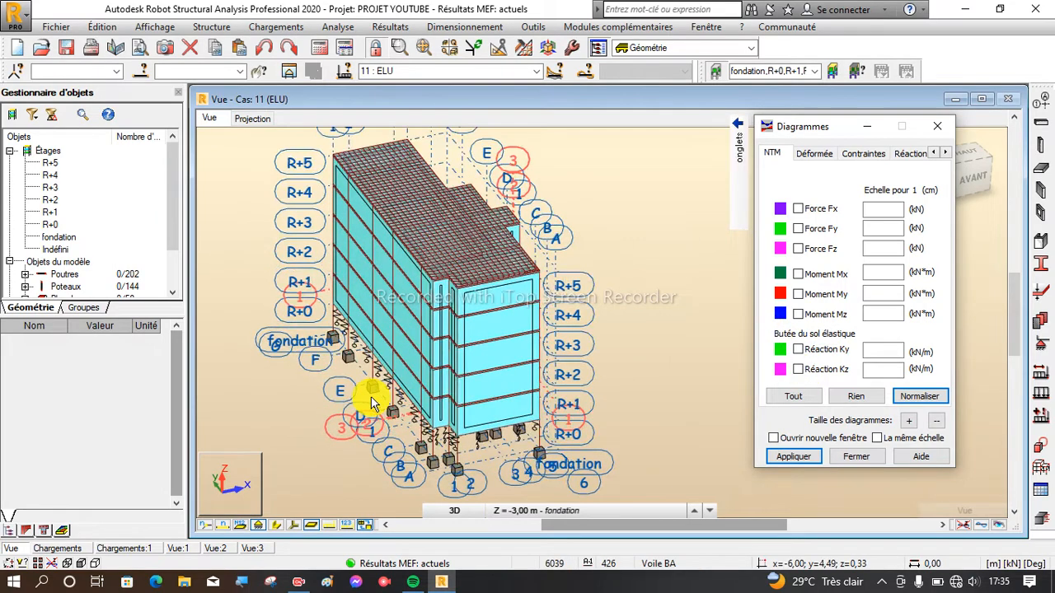
pyautogui.scroll(2, 371, 398)
pyautogui.scroll(-1, 392, 390)
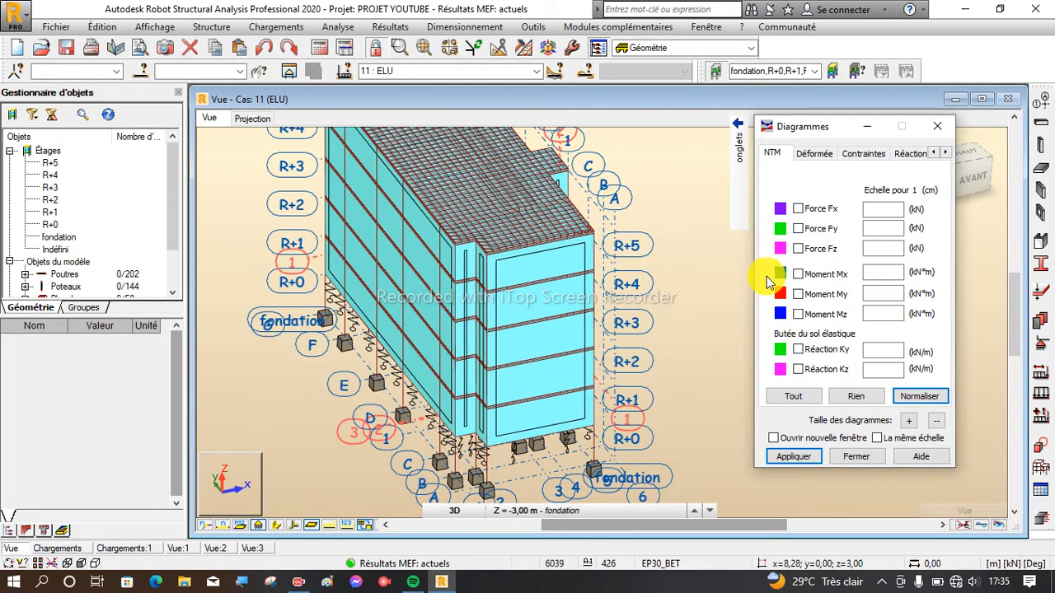
pyautogui.click(799, 209)
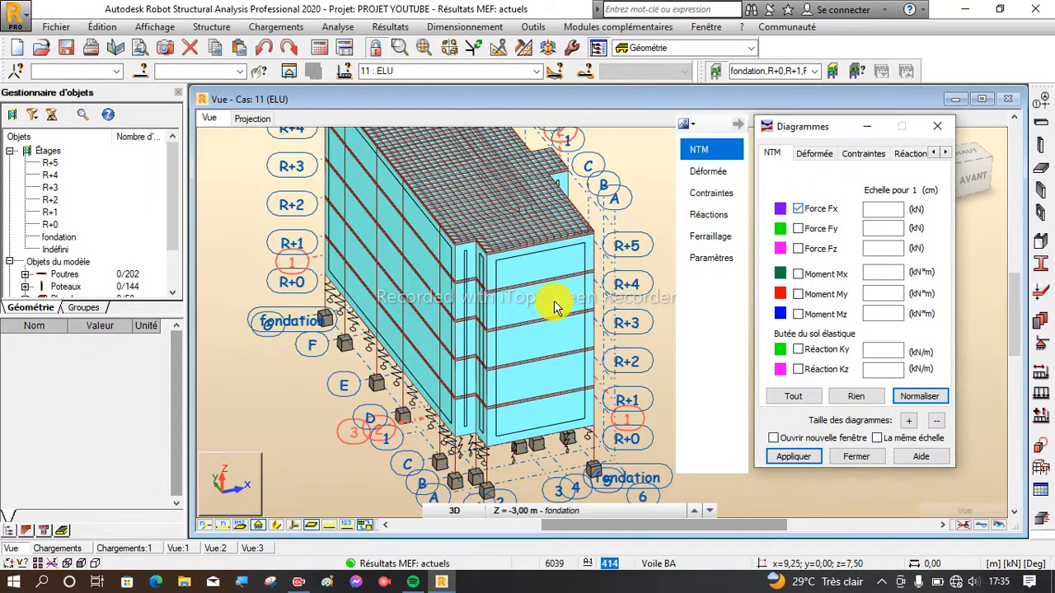
# Examine the local axes of the column above the axis D footing, displaying them only for this check
pyautogui.scroll(2, 401, 395)
pyautogui.scroll(-1, 429, 389)
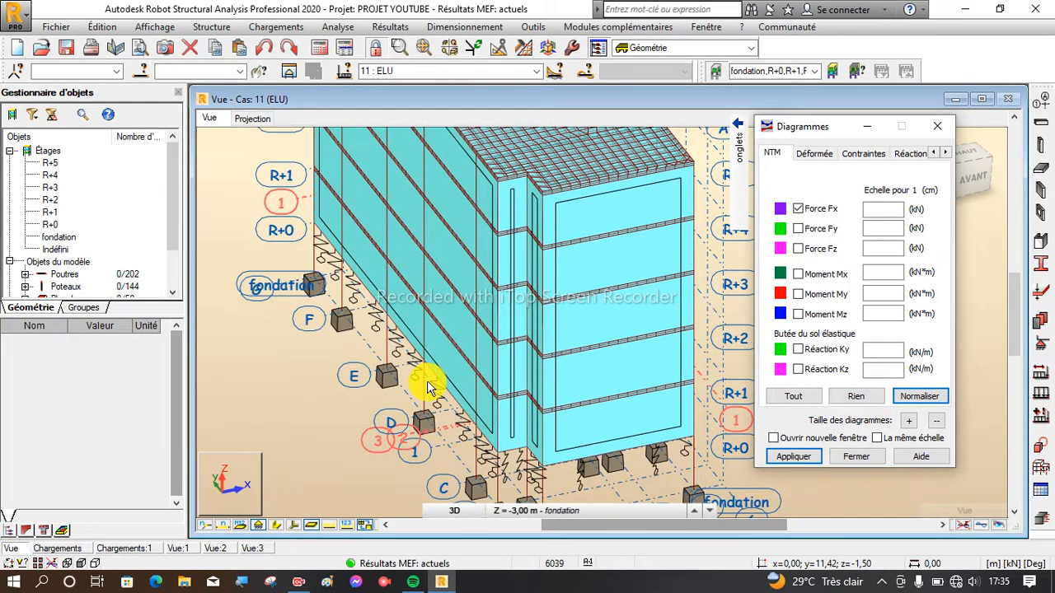
pyautogui.scroll(-2, 429, 389)
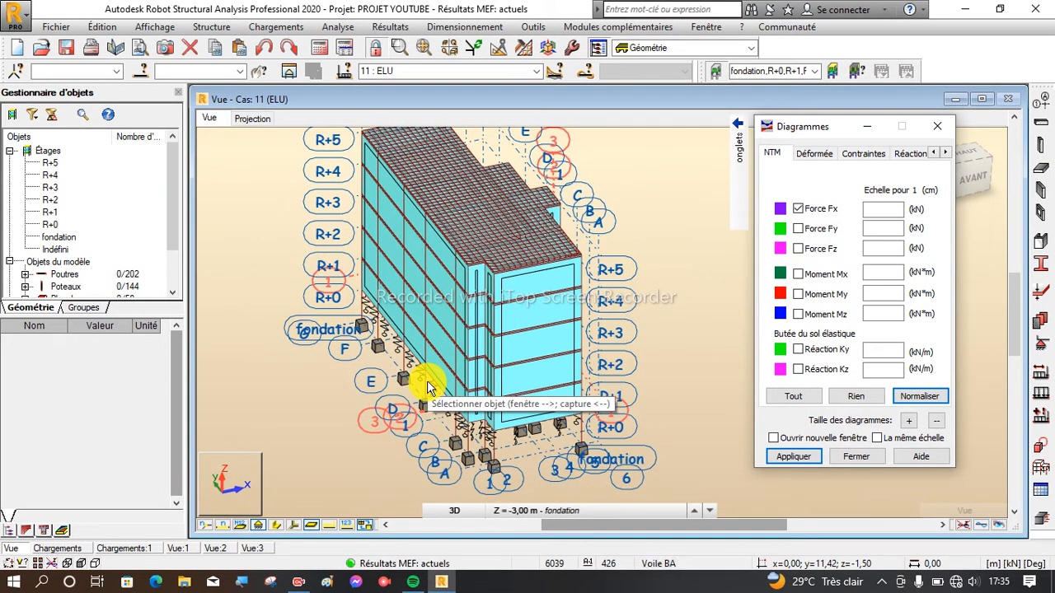
pyautogui.scroll(2, 431, 384)
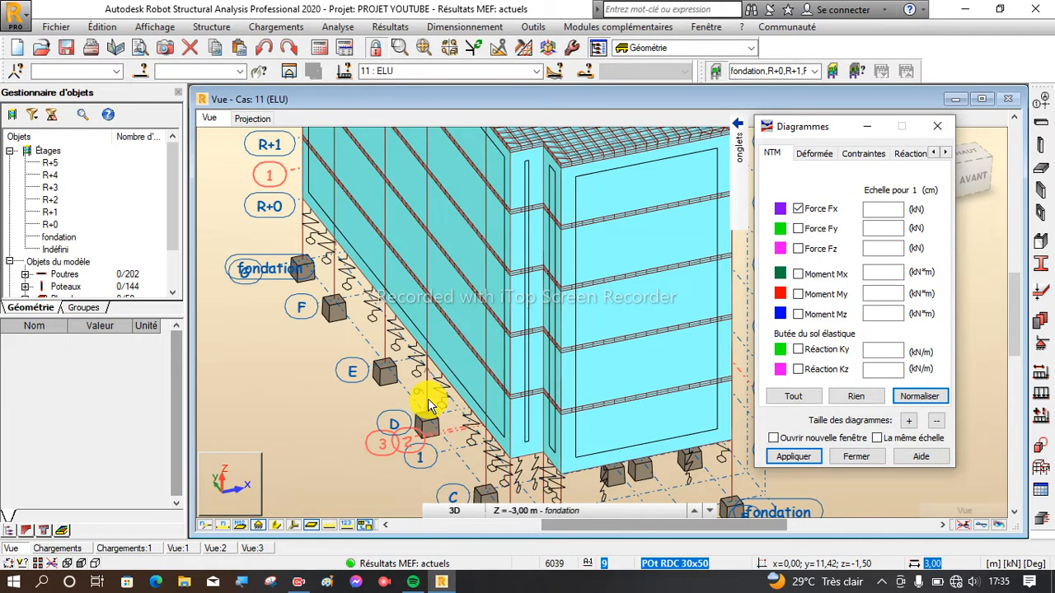
pyautogui.scroll(-2, 427, 398)
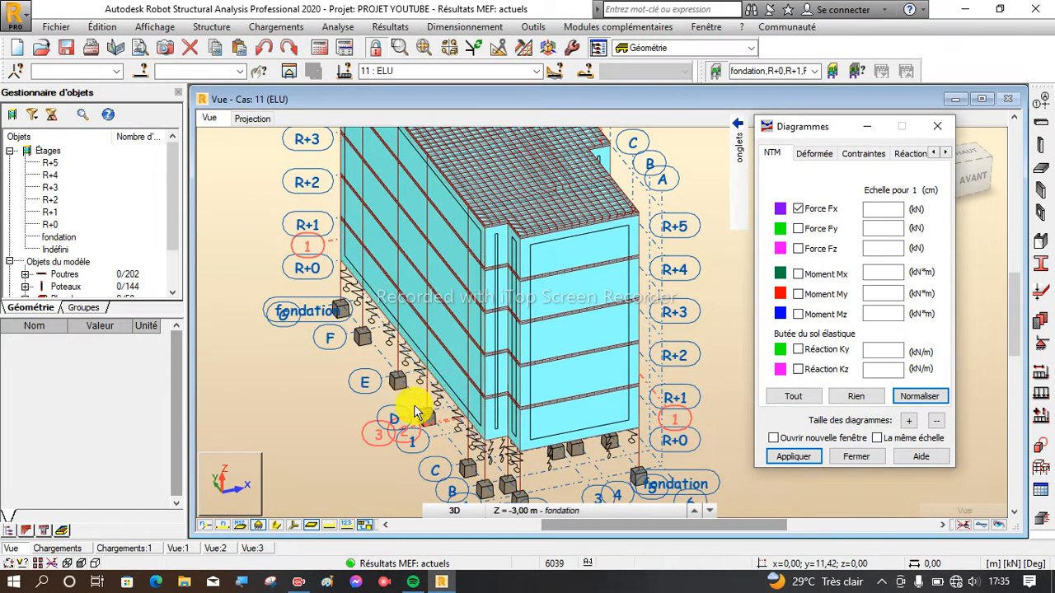
pyautogui.scroll(2, 425, 398)
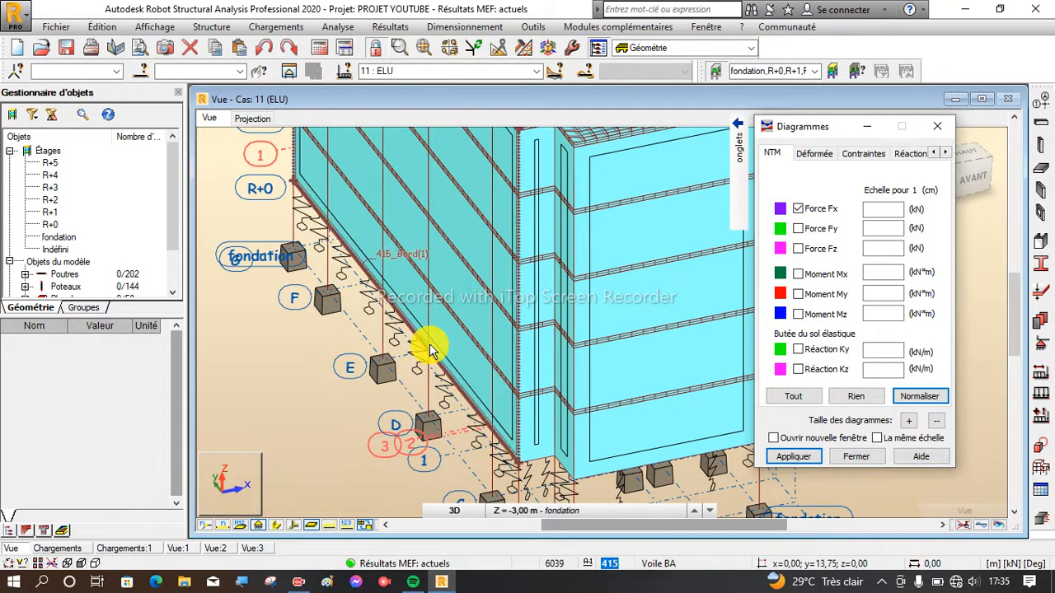
pyautogui.click(296, 525)
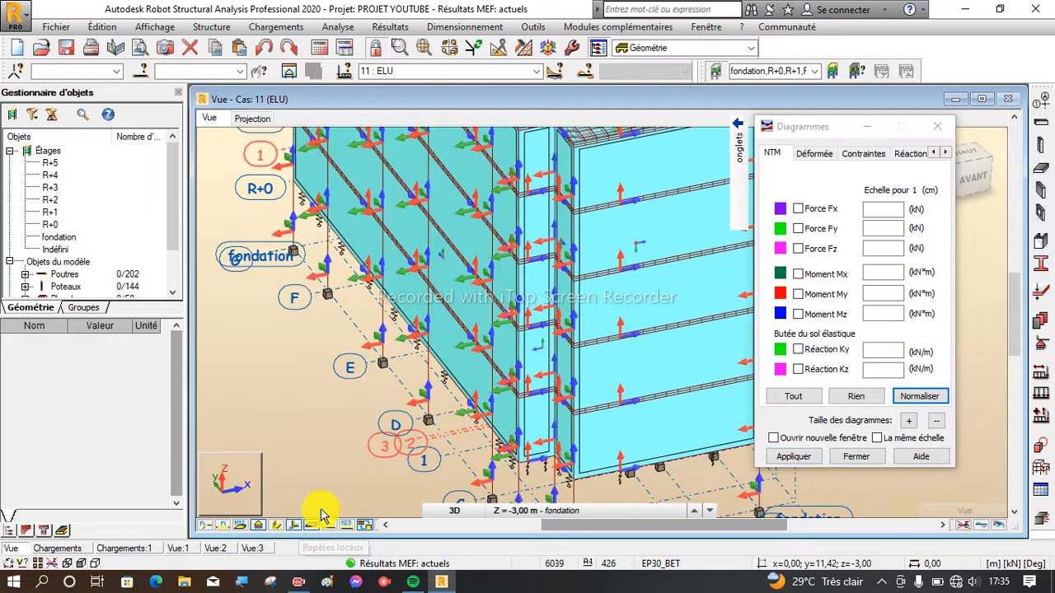
pyautogui.scroll(4, 441, 409)
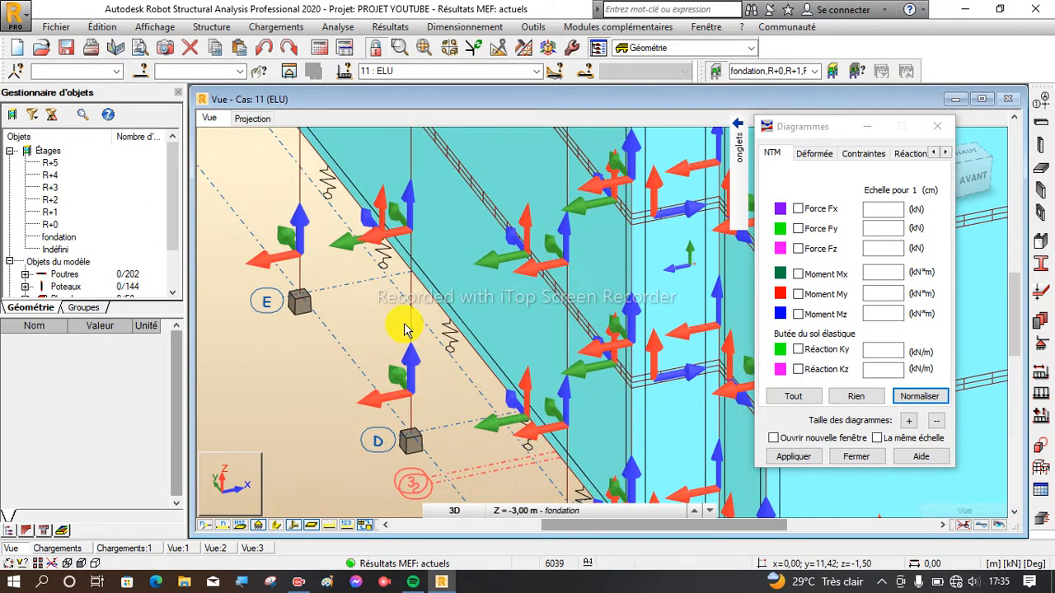
pyautogui.scroll(2, 416, 367)
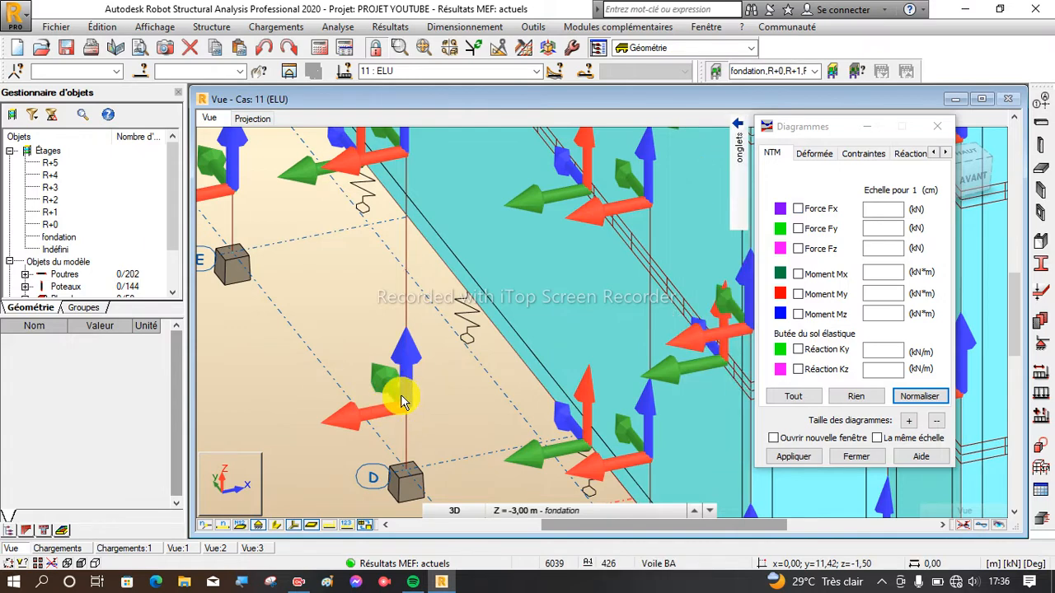
pyautogui.scroll(-2, 401, 401)
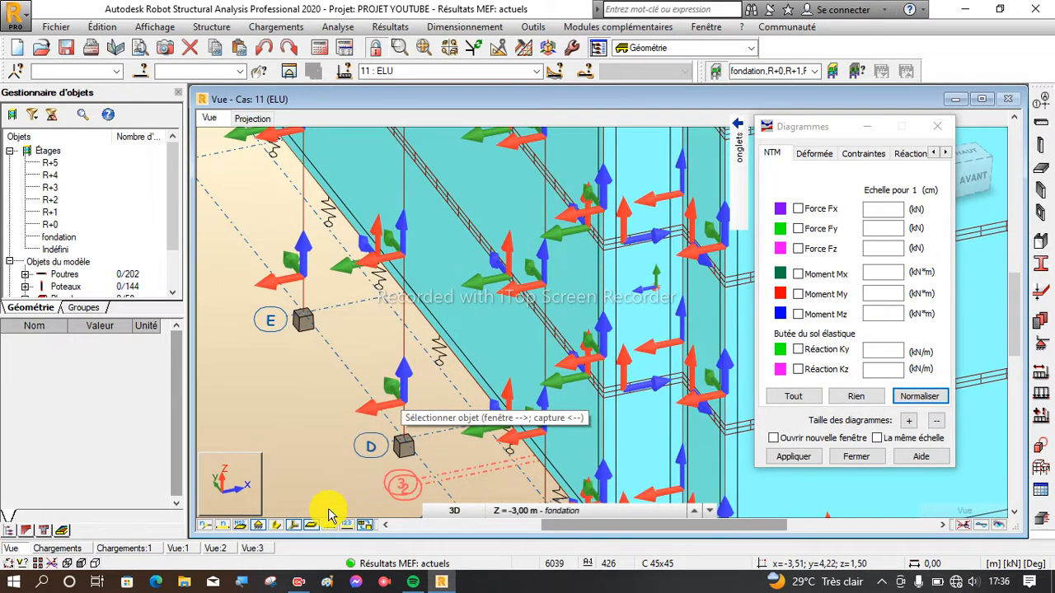
pyautogui.click(307, 526)
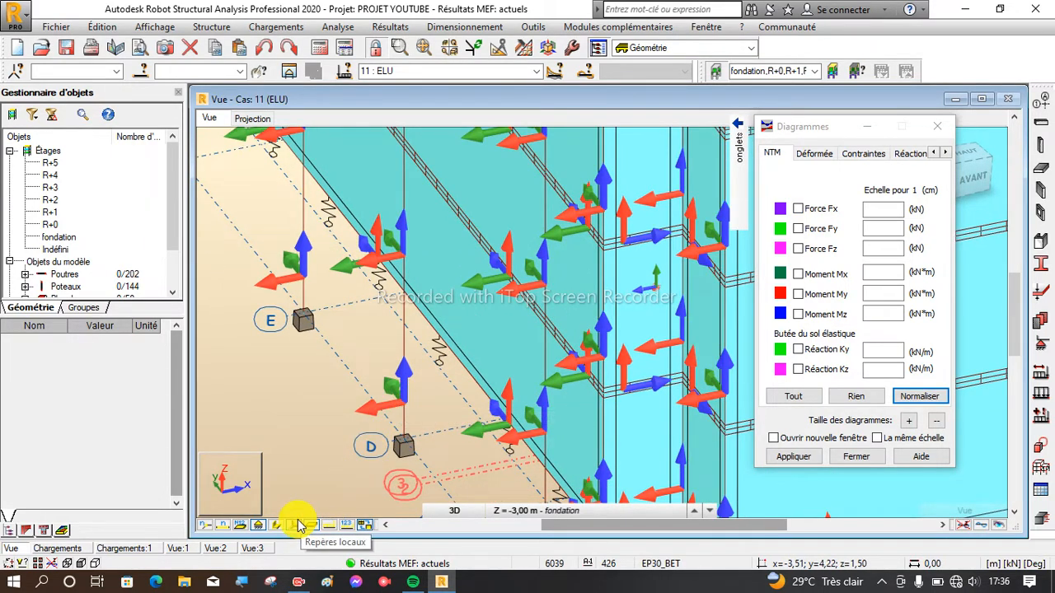
# Display the Force Fx diagram on the bars for the 11 : ELU case
pyautogui.click(799, 208)
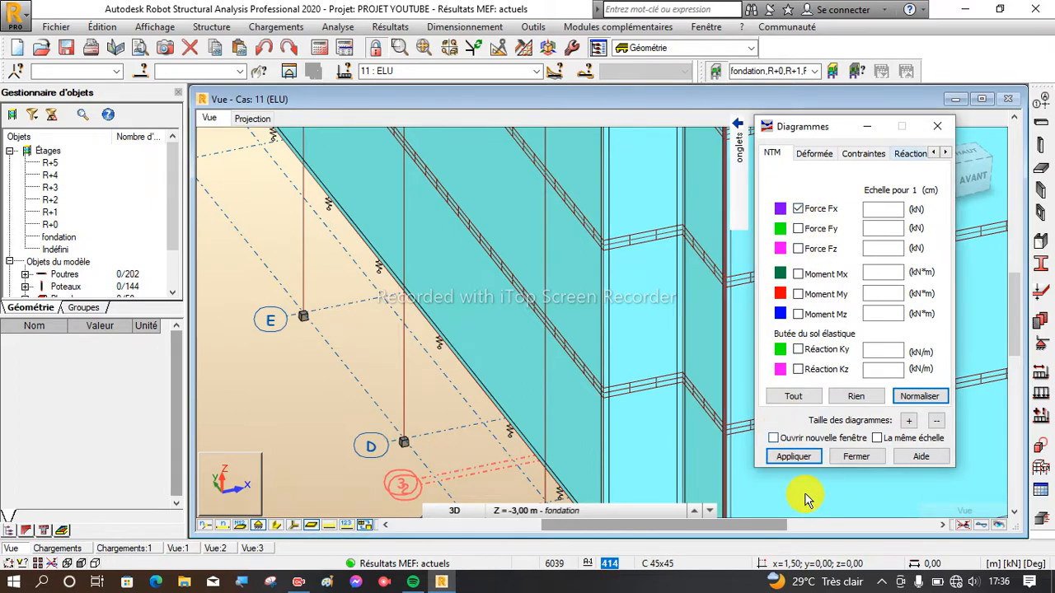
pyautogui.click(787, 459)
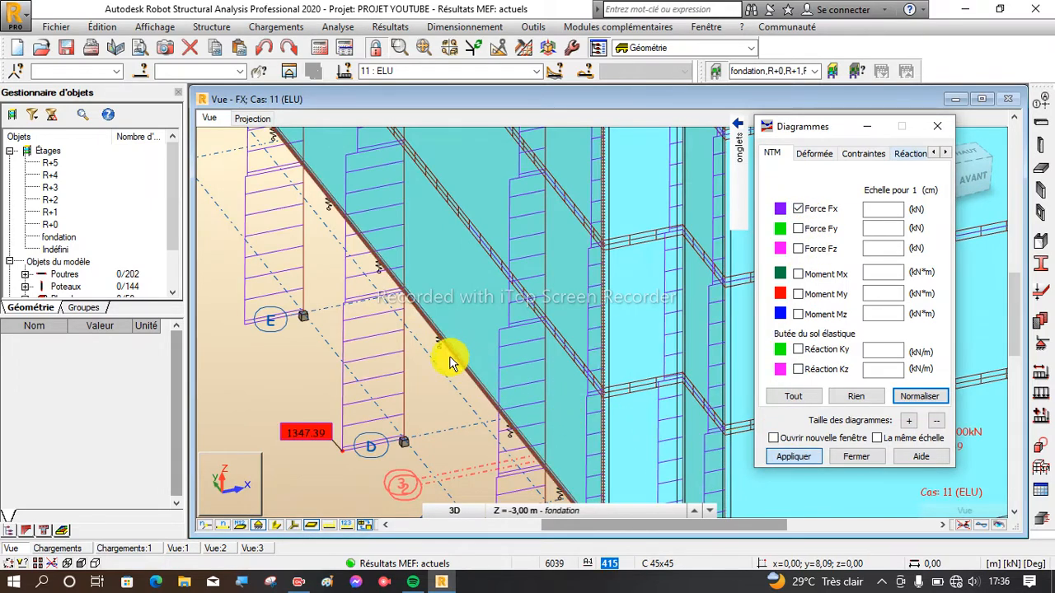
pyautogui.scroll(-1, 359, 331)
pyautogui.scroll(-5, 359, 332)
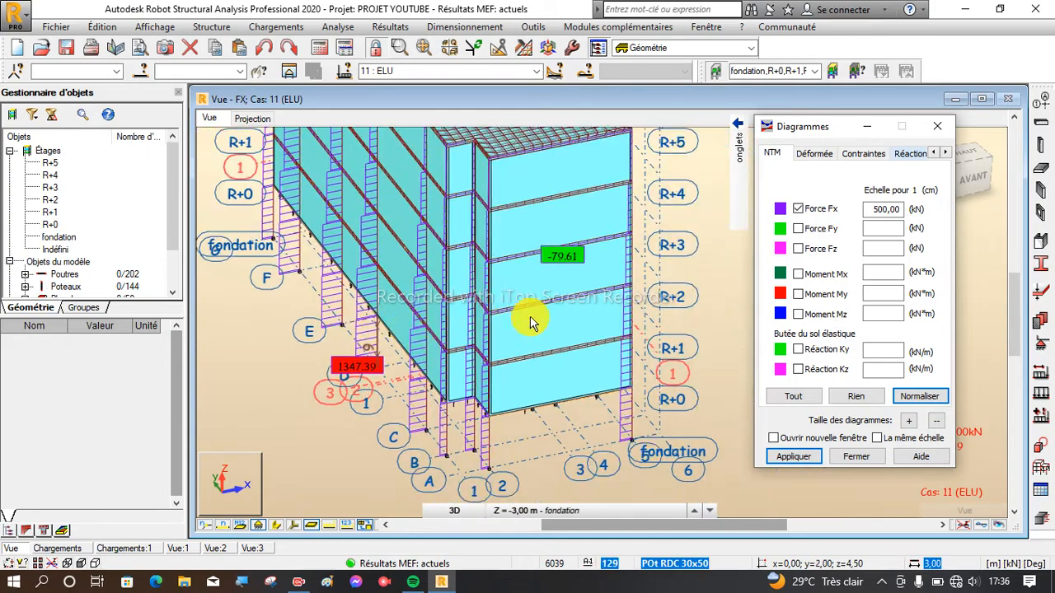
# Examine the Fx diagram and its value label at the base of the column on axis D
pyautogui.moveTo(735, 239)
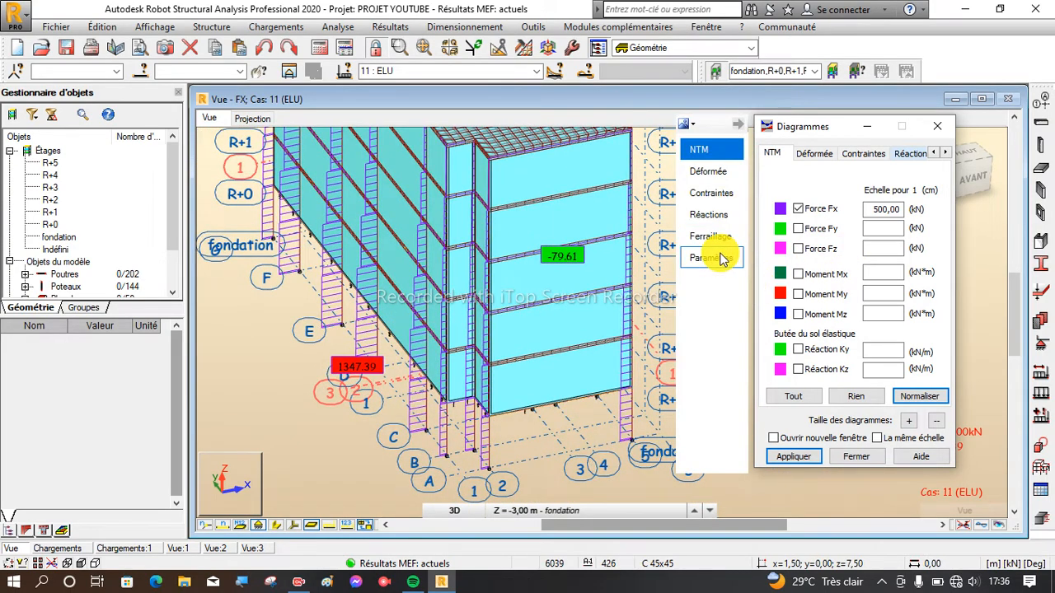
pyautogui.scroll(3, 368, 363)
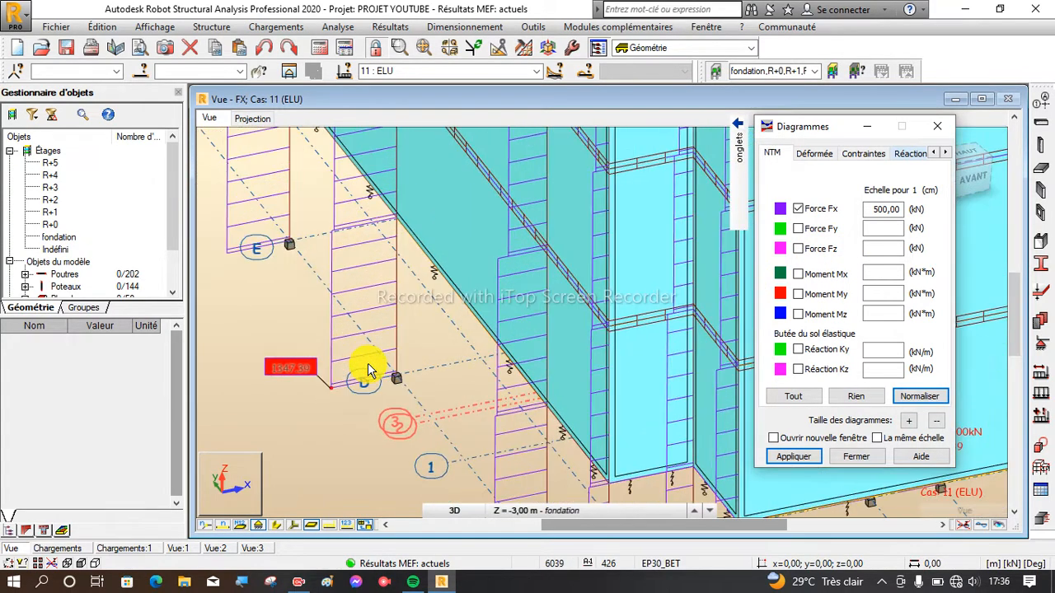
pyautogui.scroll(1, 367, 376)
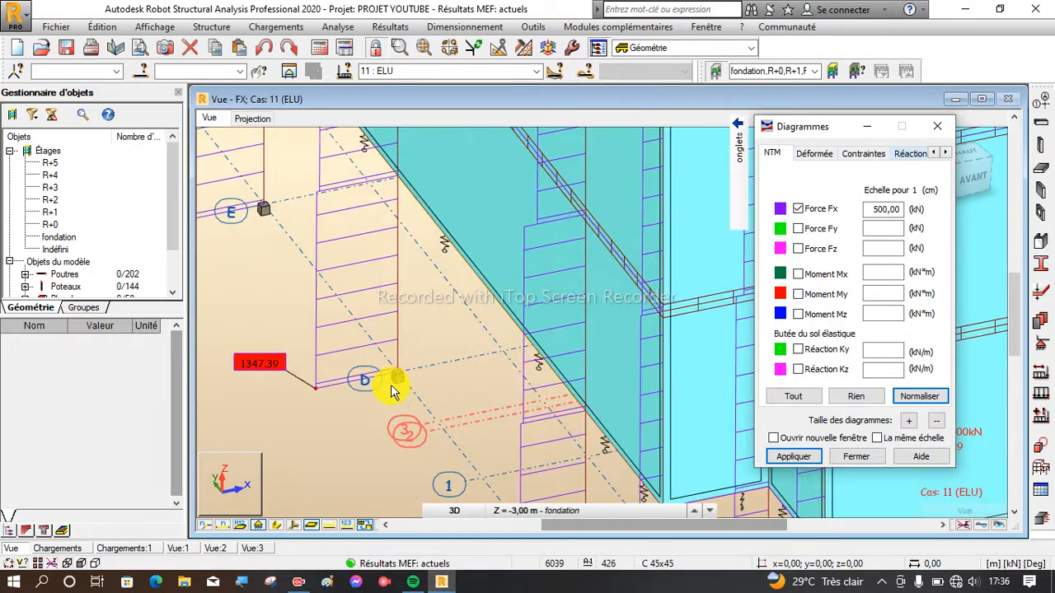
pyautogui.scroll(-5, 392, 392)
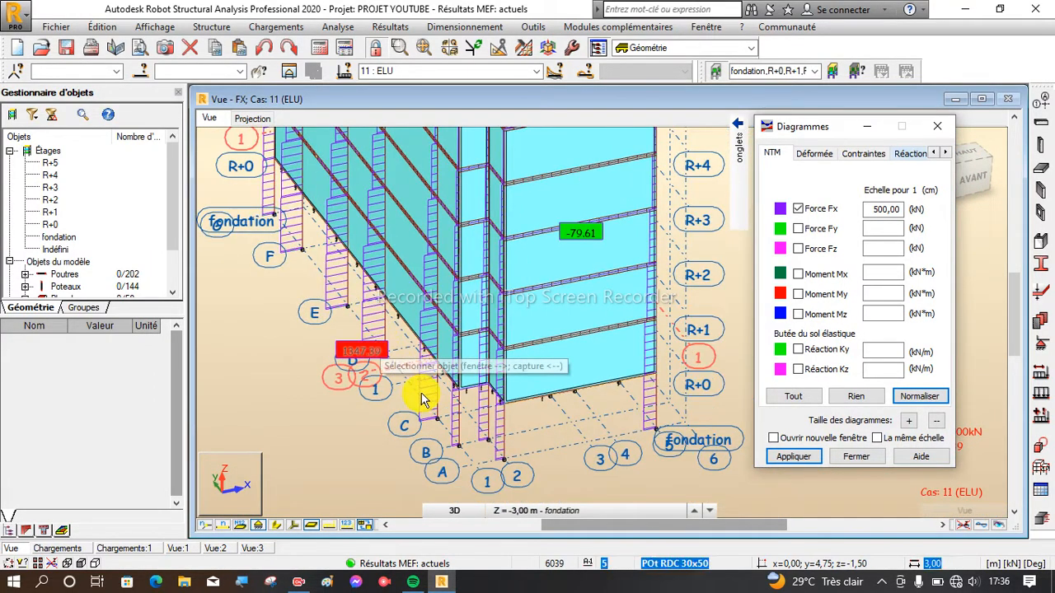
pyautogui.scroll(5, 372, 357)
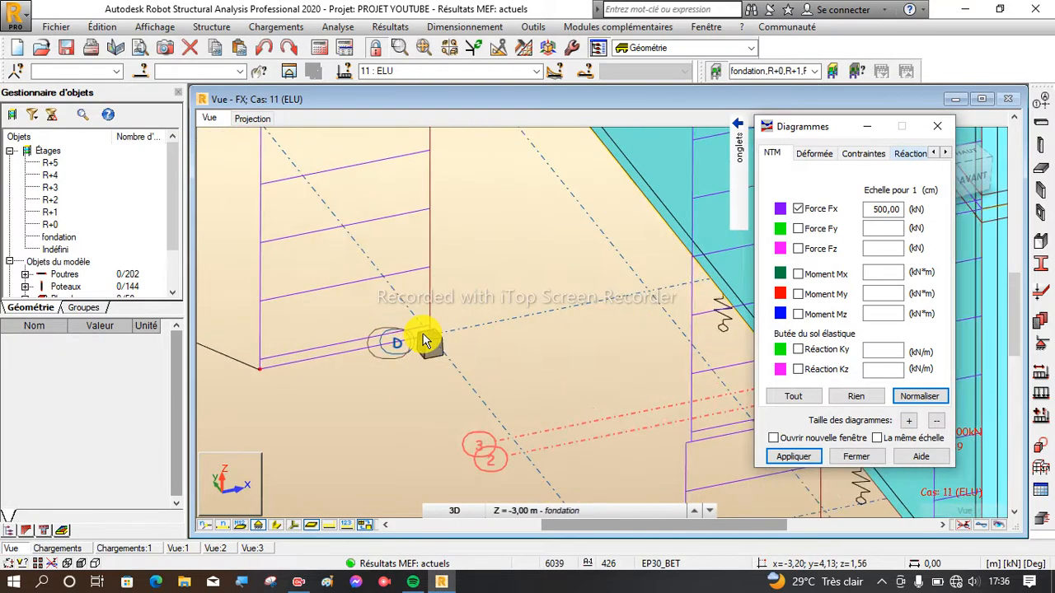
pyautogui.scroll(1, 426, 340)
pyautogui.scroll(-3, 494, 346)
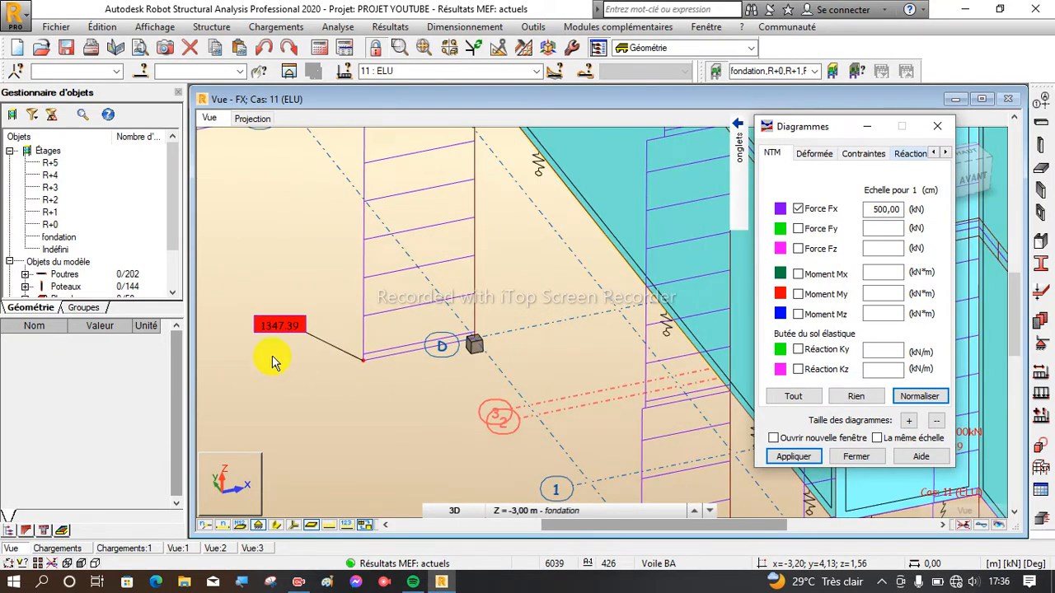
pyautogui.scroll(1, 274, 350)
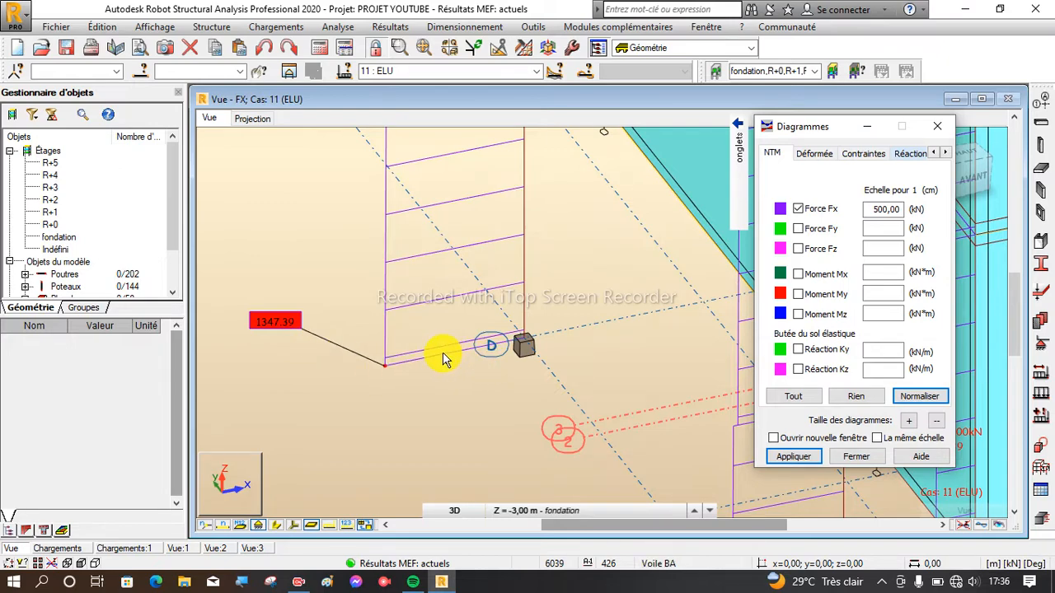
pyautogui.scroll(-3, 443, 353)
pyautogui.scroll(2, 490, 338)
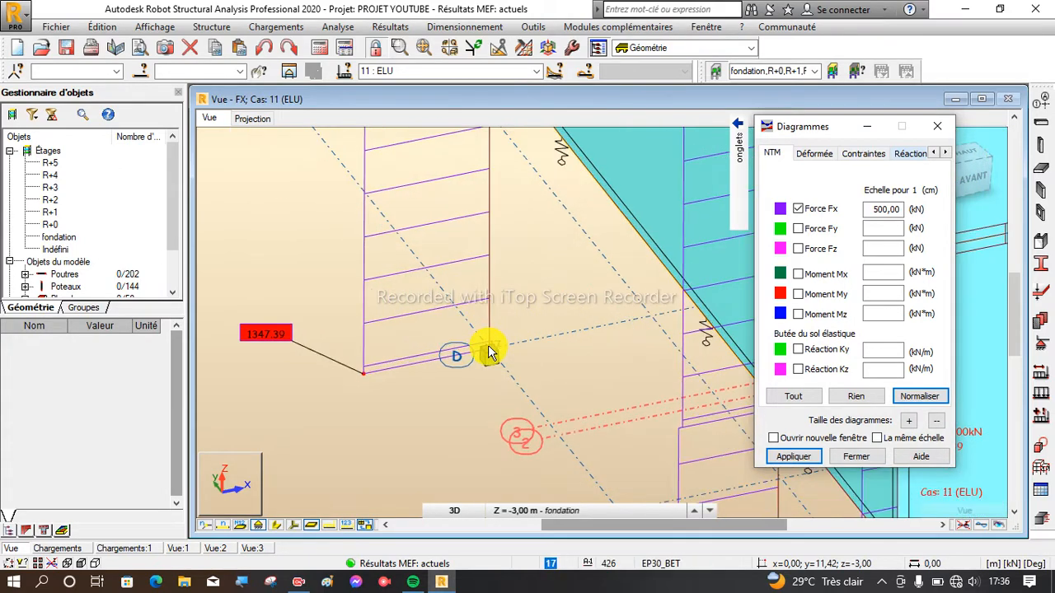
# Examine the support block on axis D up close and check its node number, showing node numbers only briefly
pyautogui.scroll(2, 490, 340)
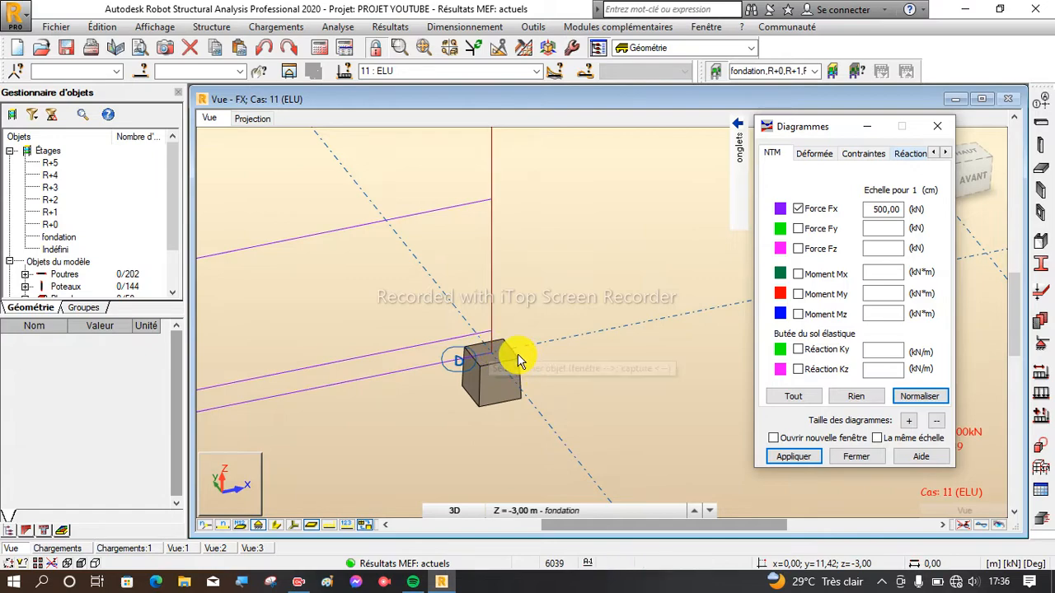
pyautogui.scroll(-3, 479, 371)
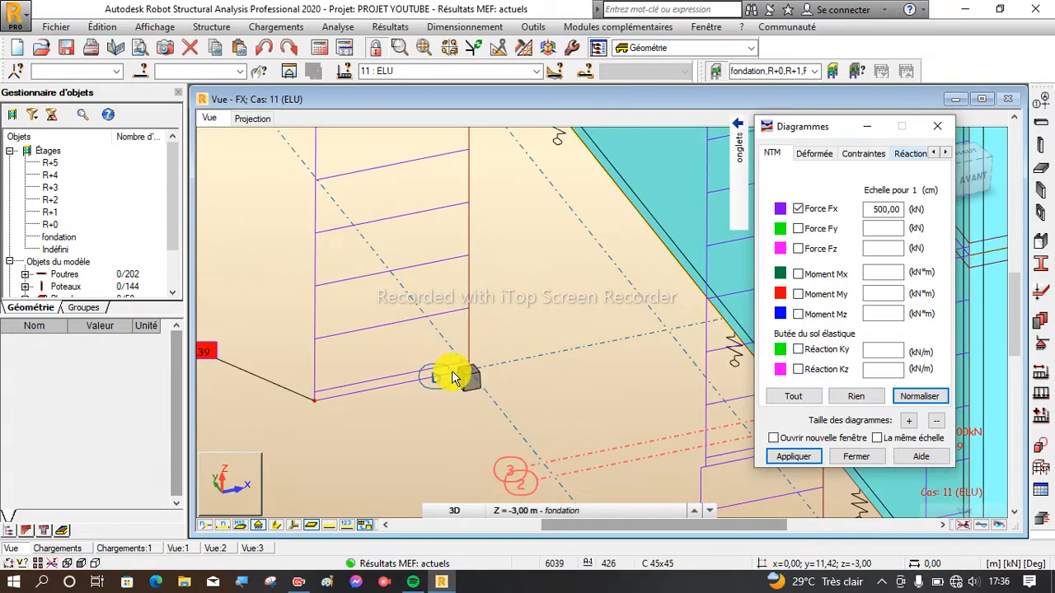
pyautogui.scroll(2, 467, 378)
pyautogui.scroll(-2, 467, 377)
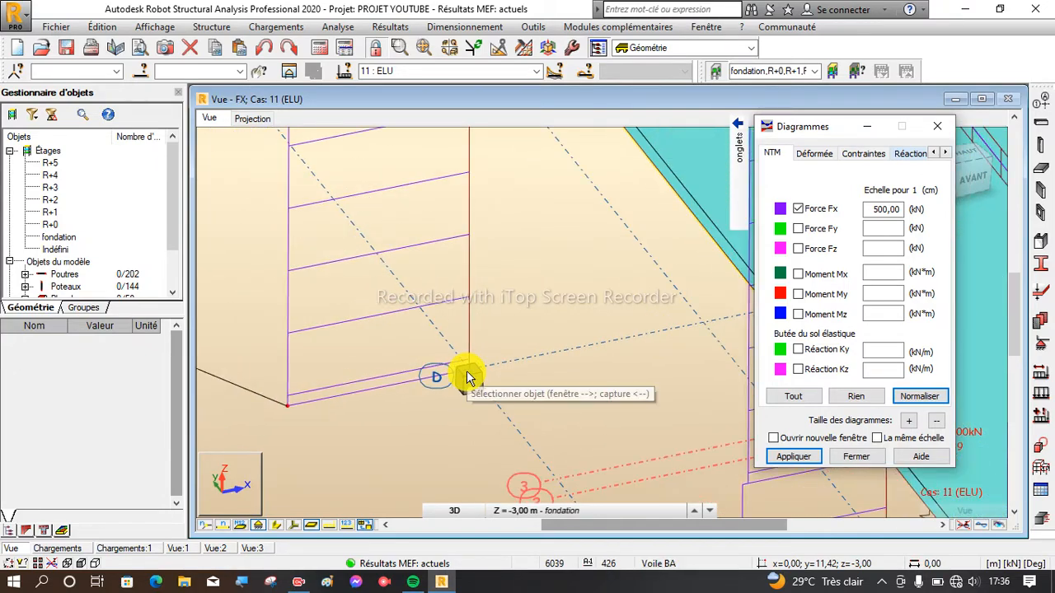
pyautogui.scroll(2, 467, 377)
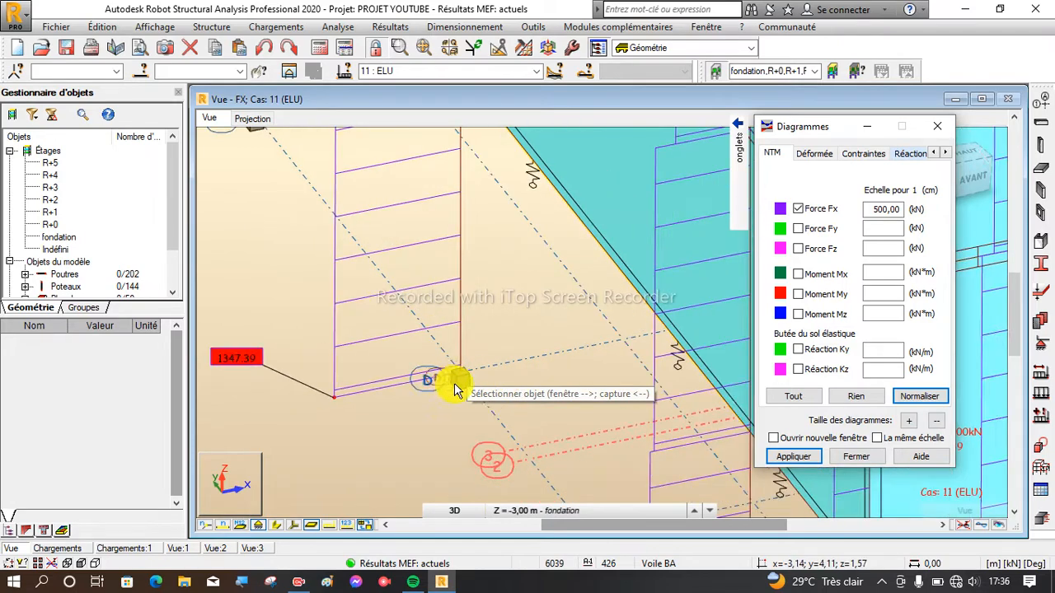
pyautogui.scroll(2, 472, 381)
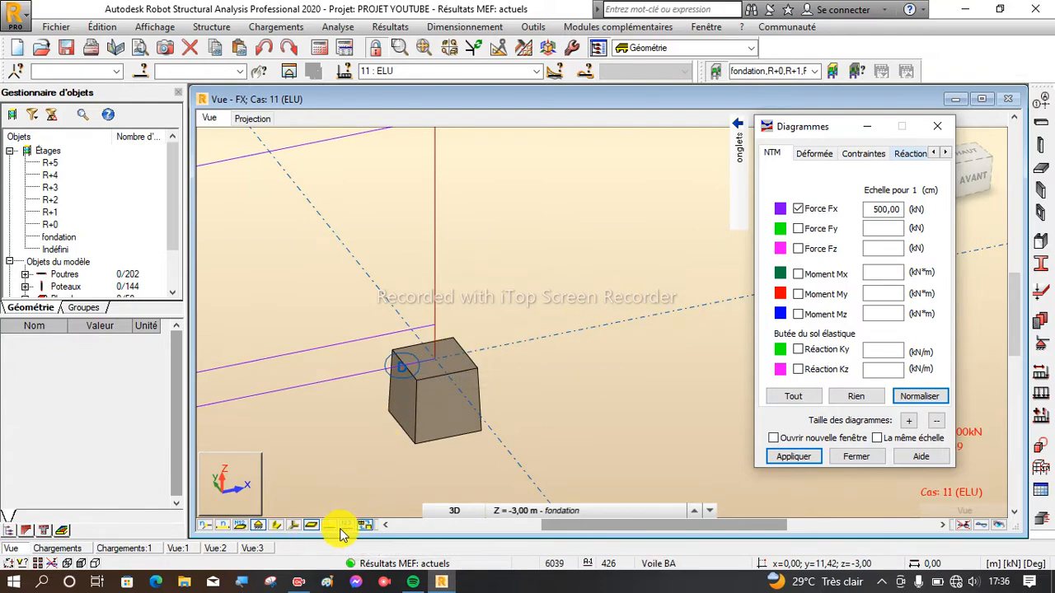
pyautogui.click(206, 528)
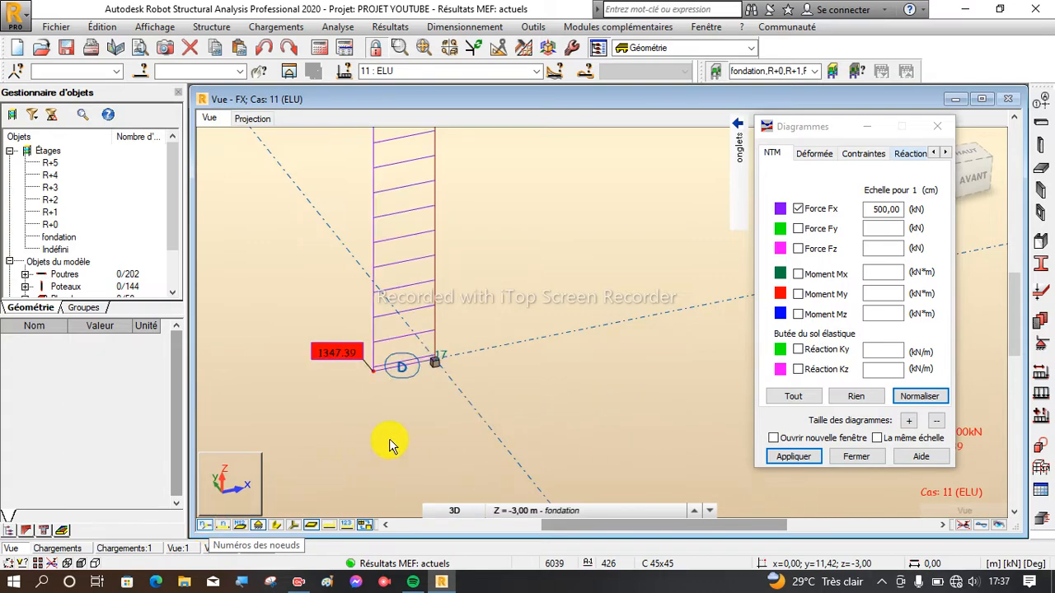
pyautogui.scroll(1, 432, 369)
pyautogui.scroll(4, 441, 356)
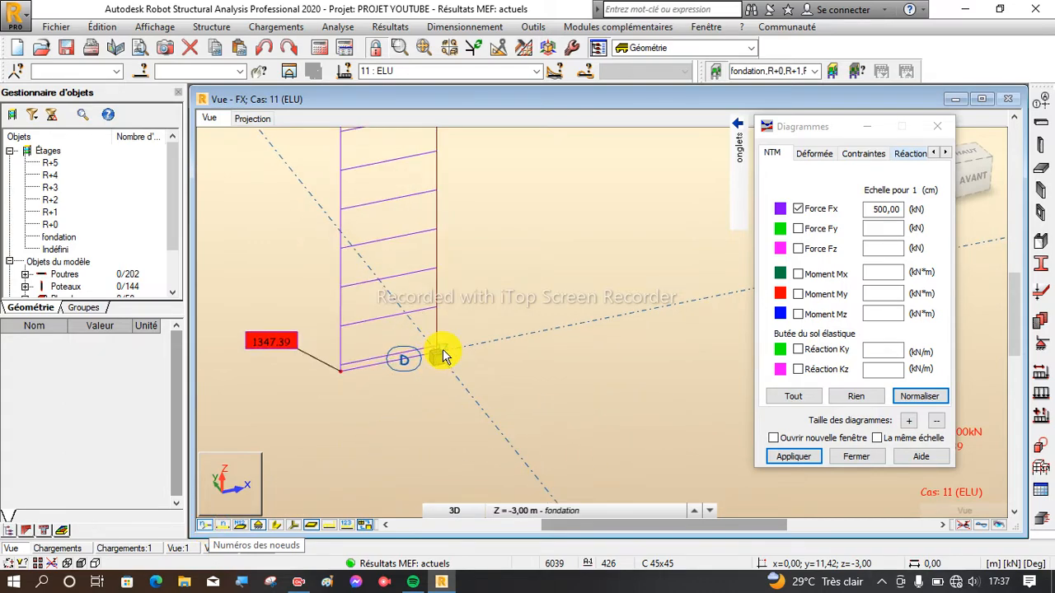
pyautogui.scroll(-3, 445, 359)
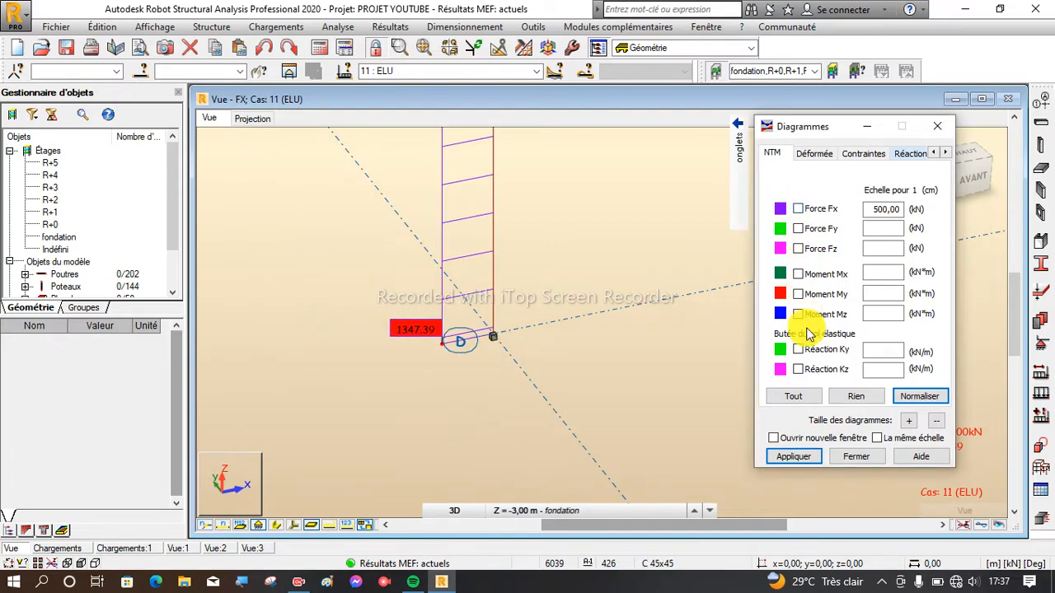
# Remove the Force Fx diagram from the model and close the diagrams settings
pyautogui.click(769, 461)
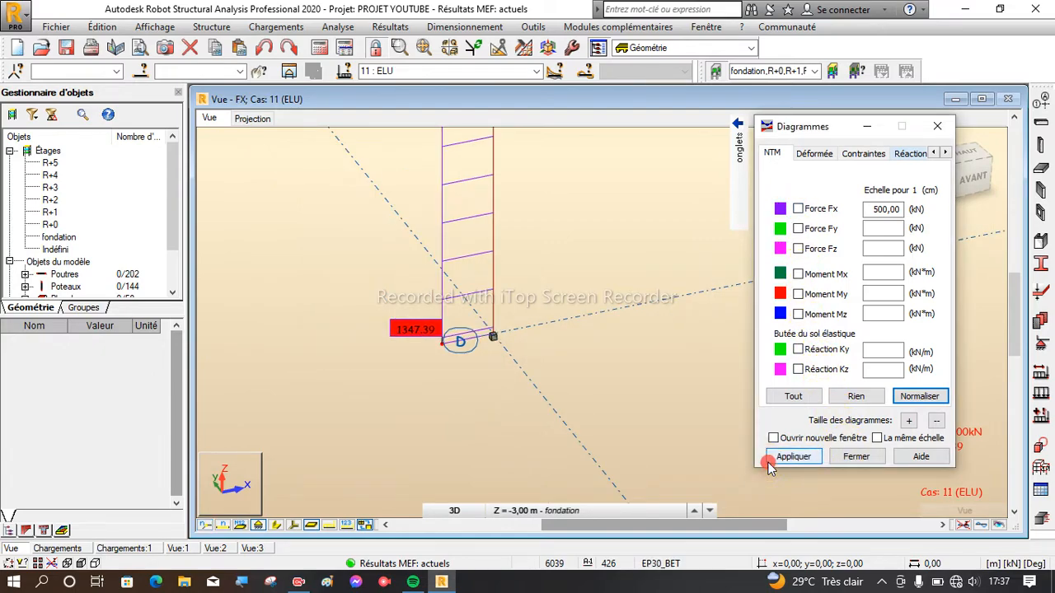
pyautogui.click(856, 457)
pyautogui.scroll(2, 483, 329)
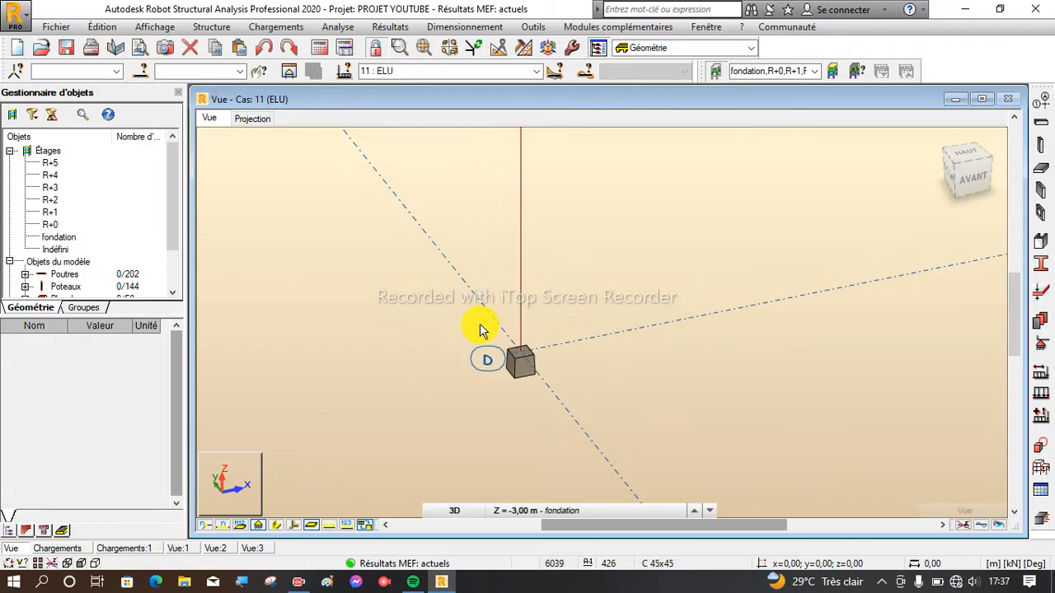
# Select node 17, the support at the base of the column on axis D
pyautogui.scroll(-3, 478, 334)
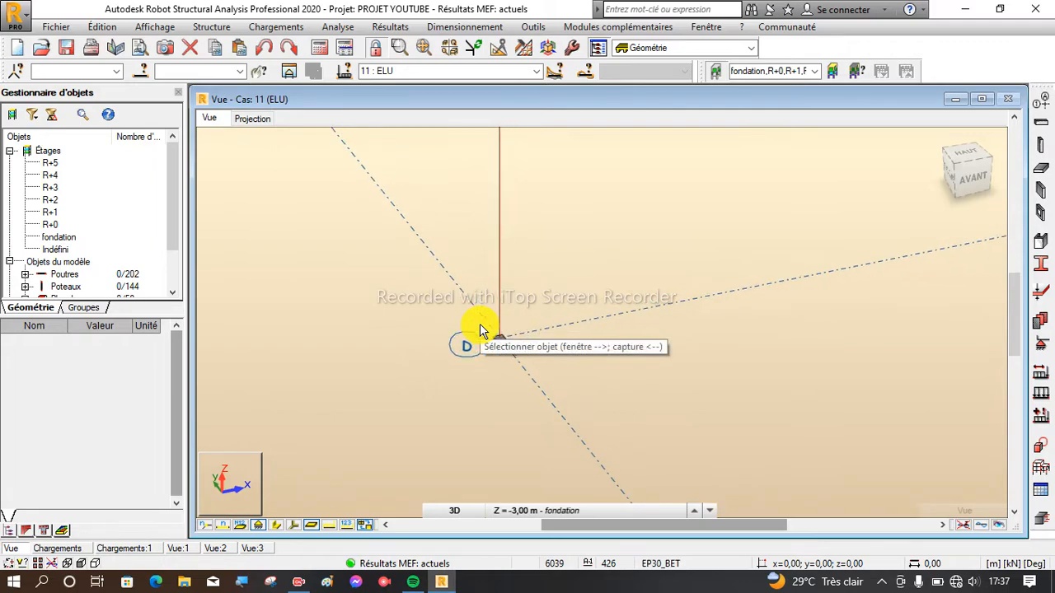
pyautogui.click(78, 72)
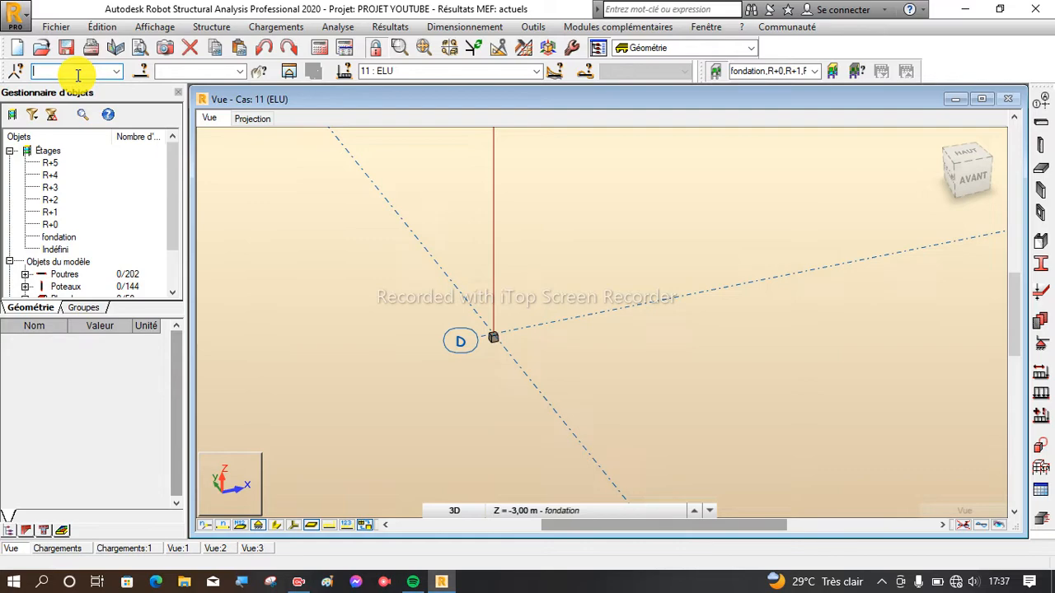
pyautogui.scroll(2, 492, 328)
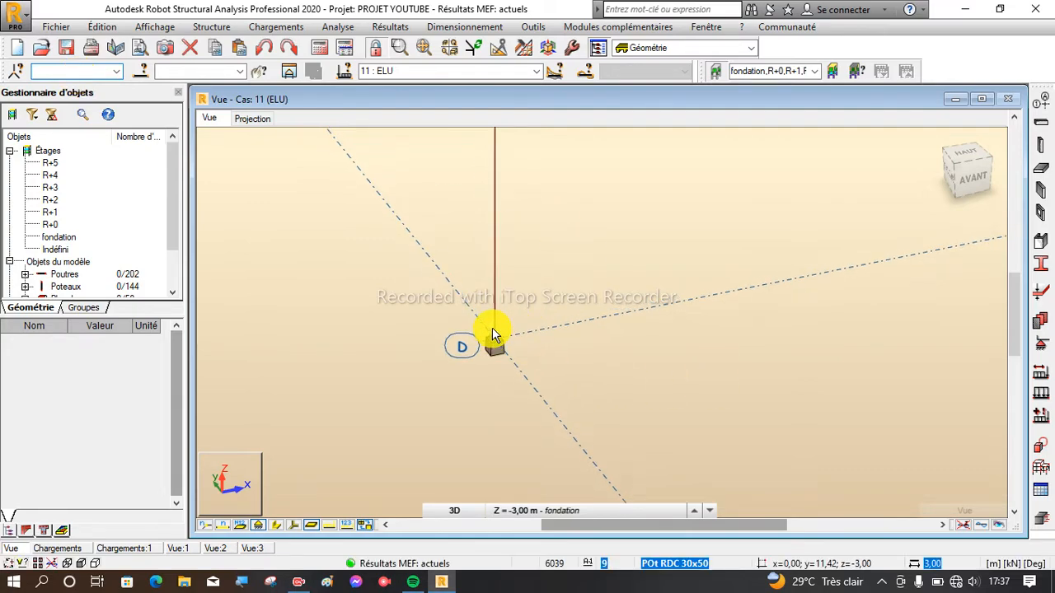
pyautogui.scroll(1, 496, 338)
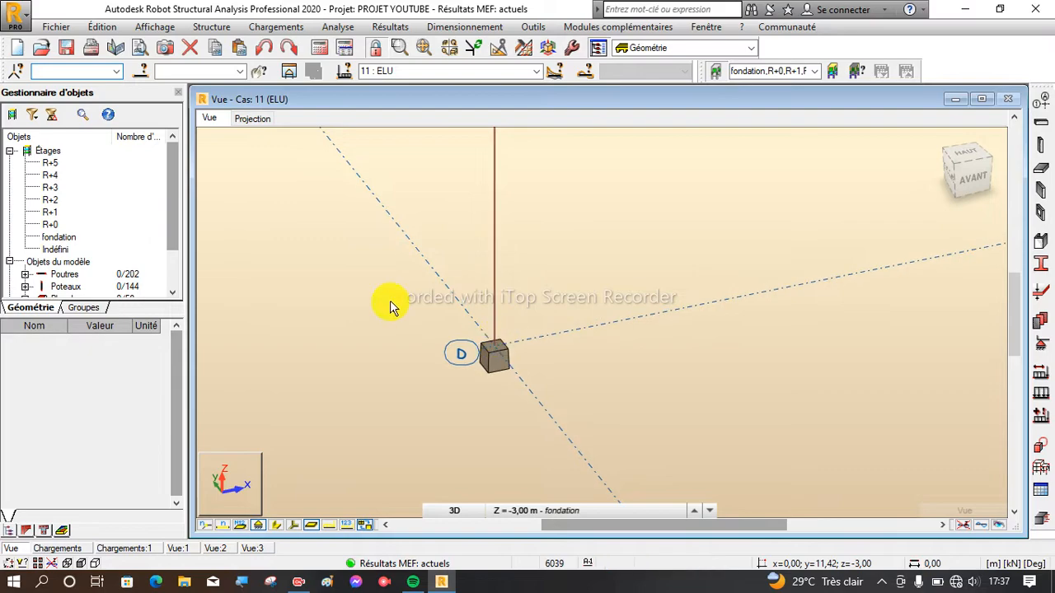
pyautogui.write('1')
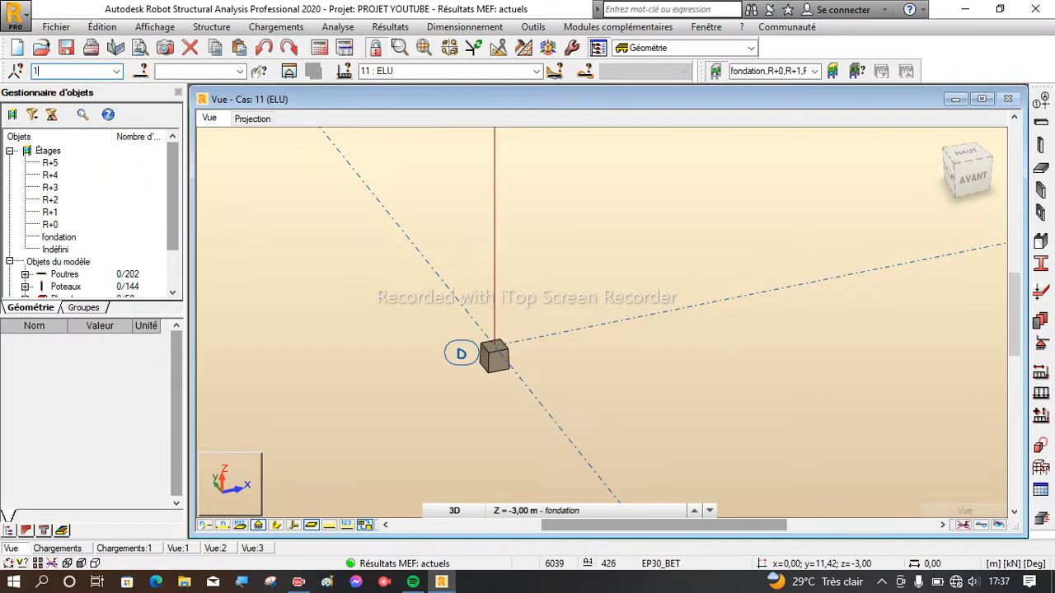
pyautogui.write('7')
pyautogui.press('Return')
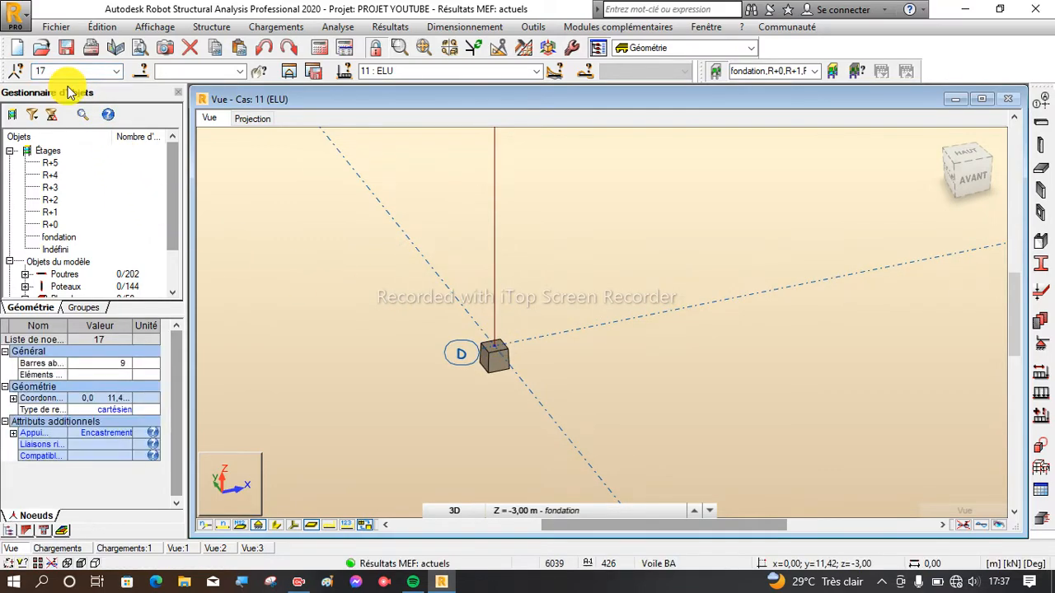
# Examine the selected support block on axis D and the neighbouring column bases and supports on the foundation grid
pyautogui.scroll(5, 509, 343)
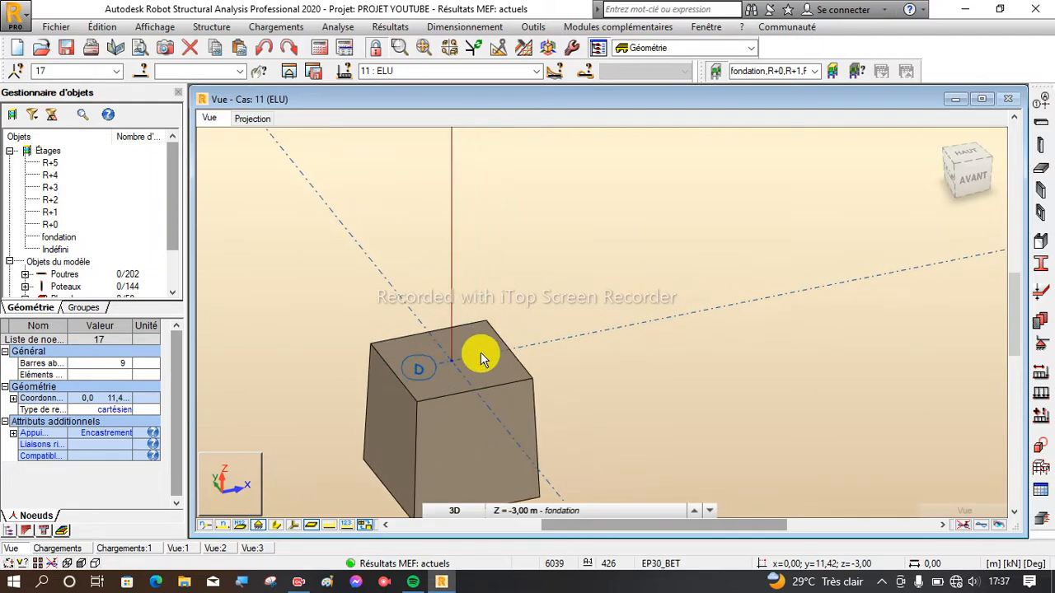
pyautogui.scroll(-5, 436, 341)
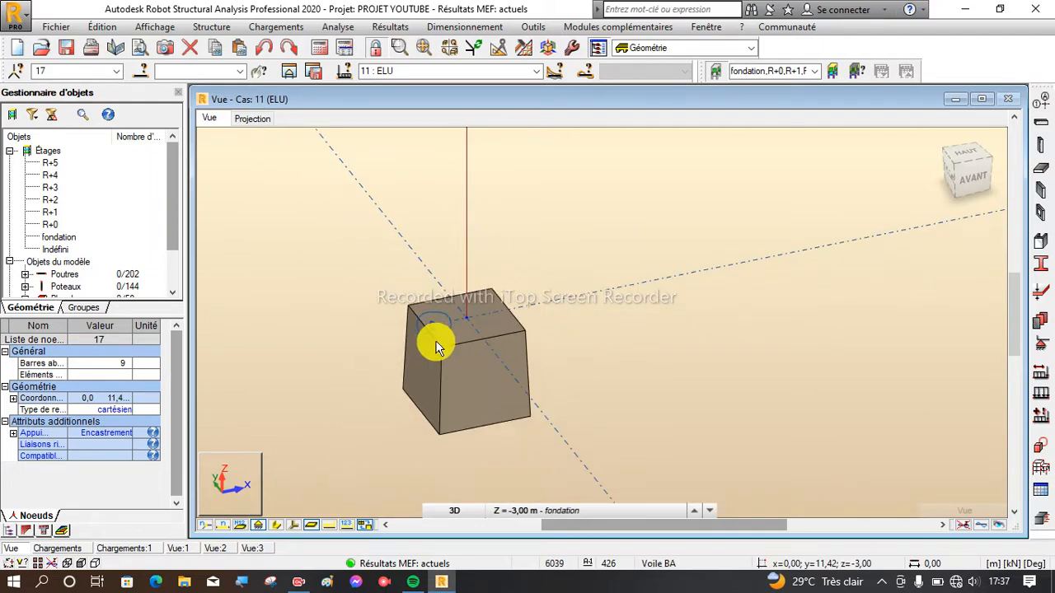
pyautogui.scroll(-4, 407, 412)
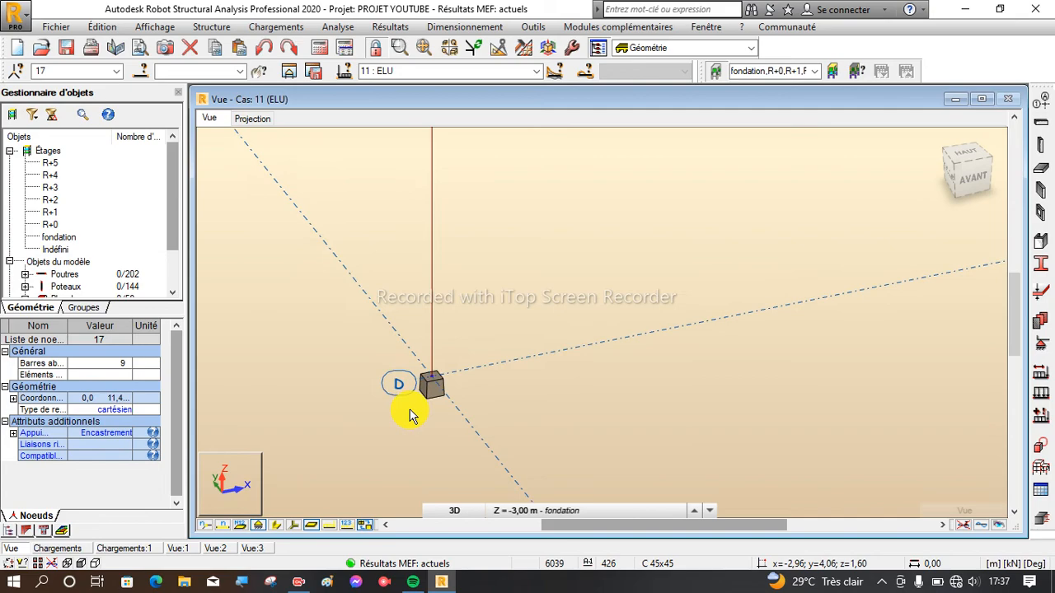
pyautogui.scroll(-2, 414, 356)
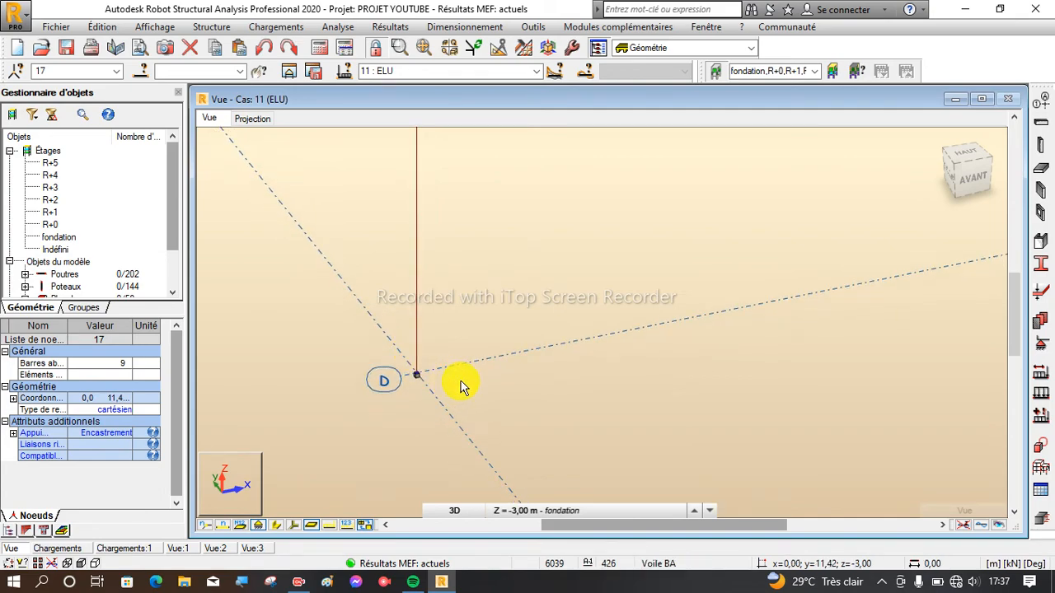
pyautogui.scroll(-5, 417, 427)
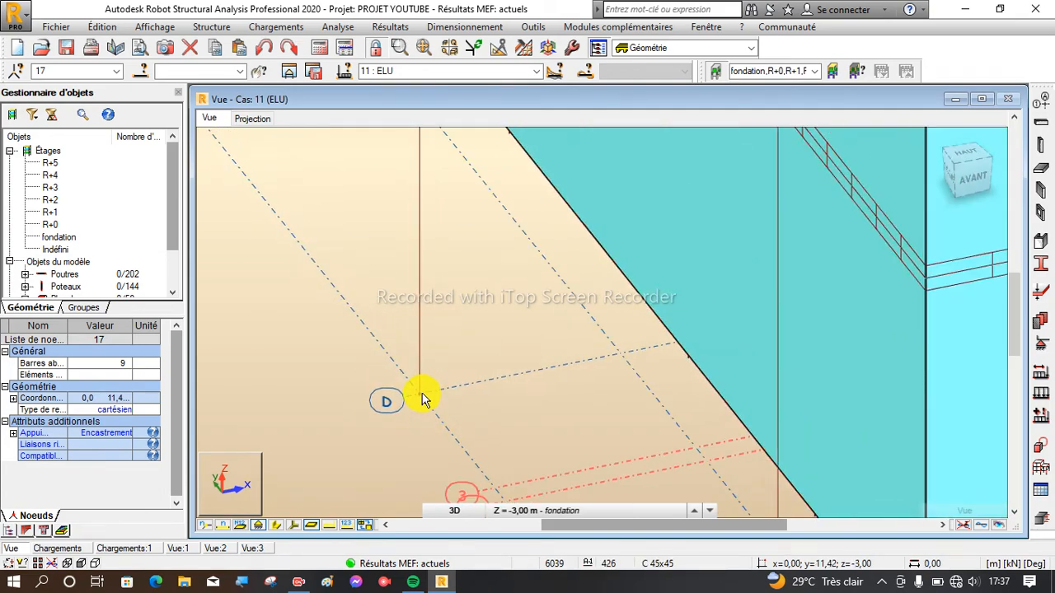
pyautogui.scroll(-5, 440, 419)
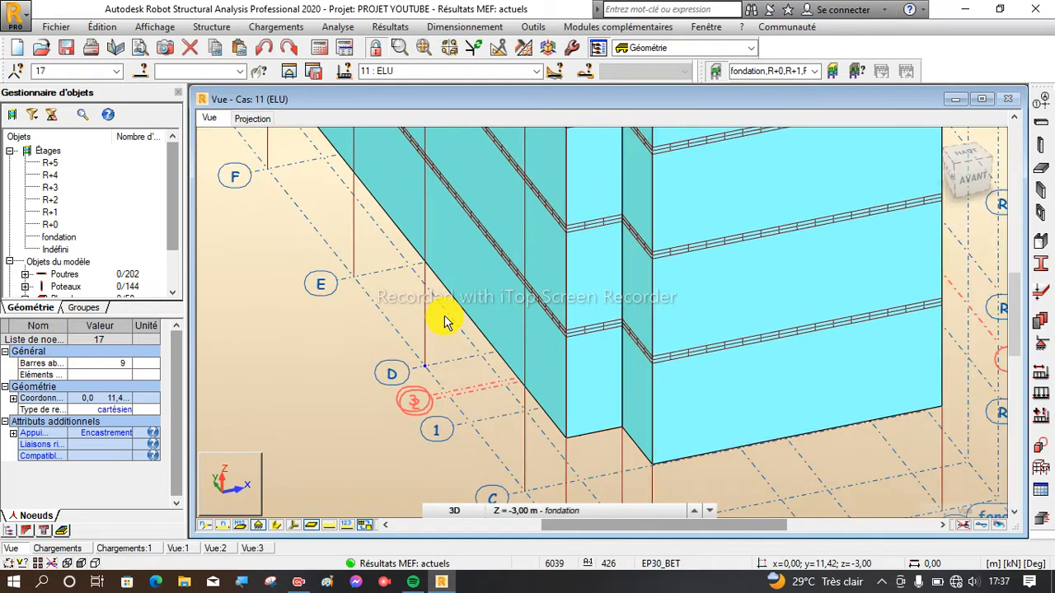
pyautogui.scroll(5, 521, 464)
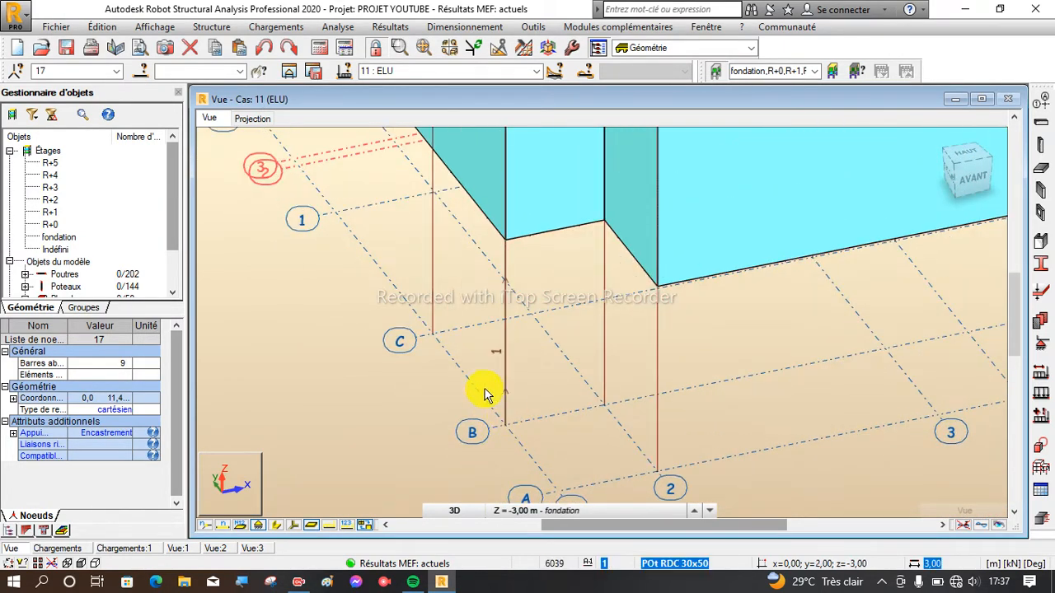
pyautogui.scroll(-3, 462, 360)
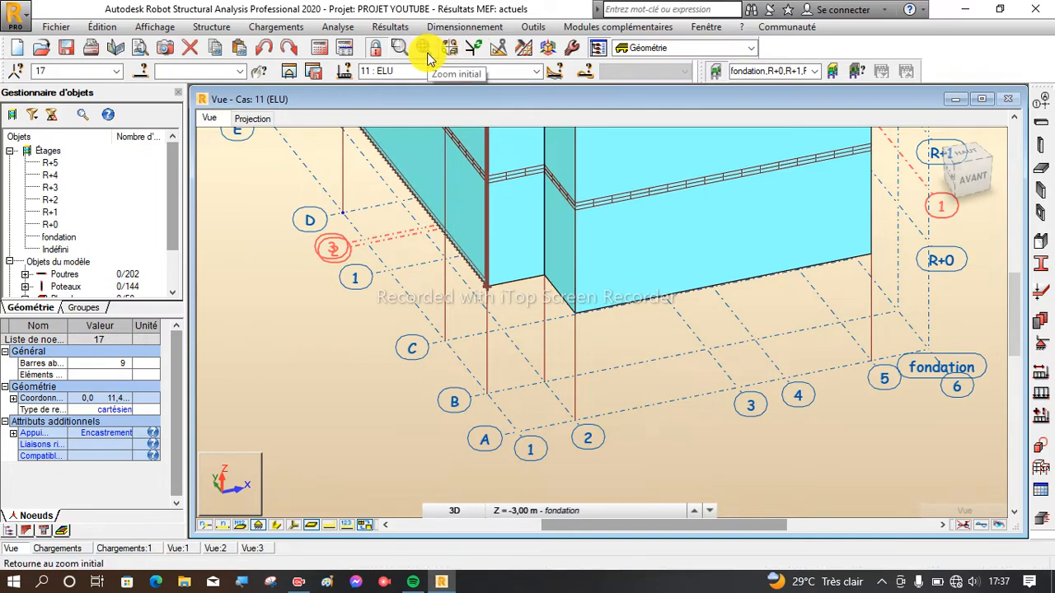
pyautogui.click(478, 51)
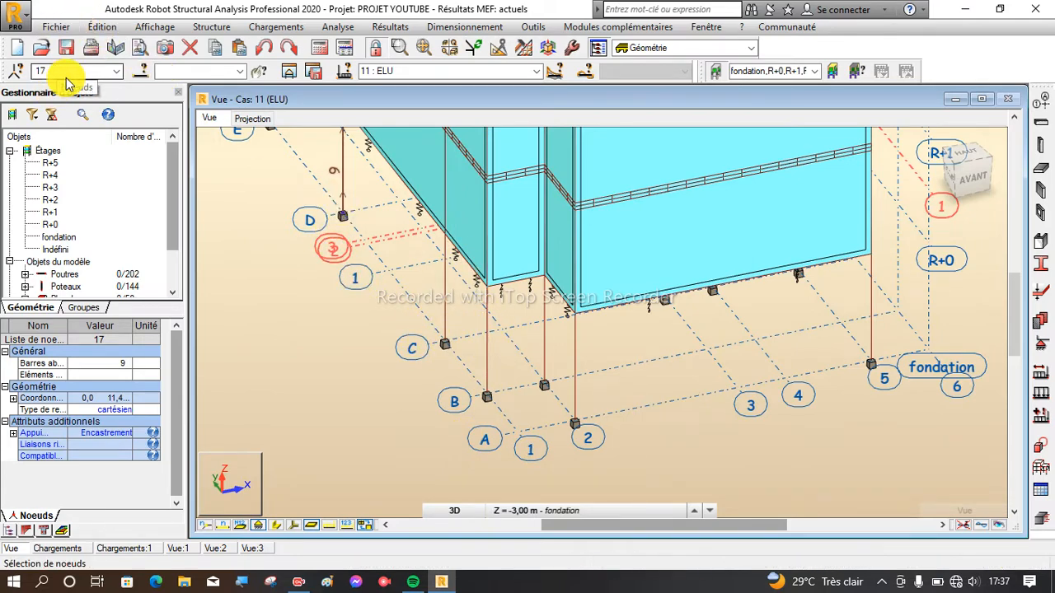
# Start the real reinforcement design of the selected footing, using manual combinations 11 ELU and 12 ELS grouped by storey and geometry
pyautogui.click(459, 26)
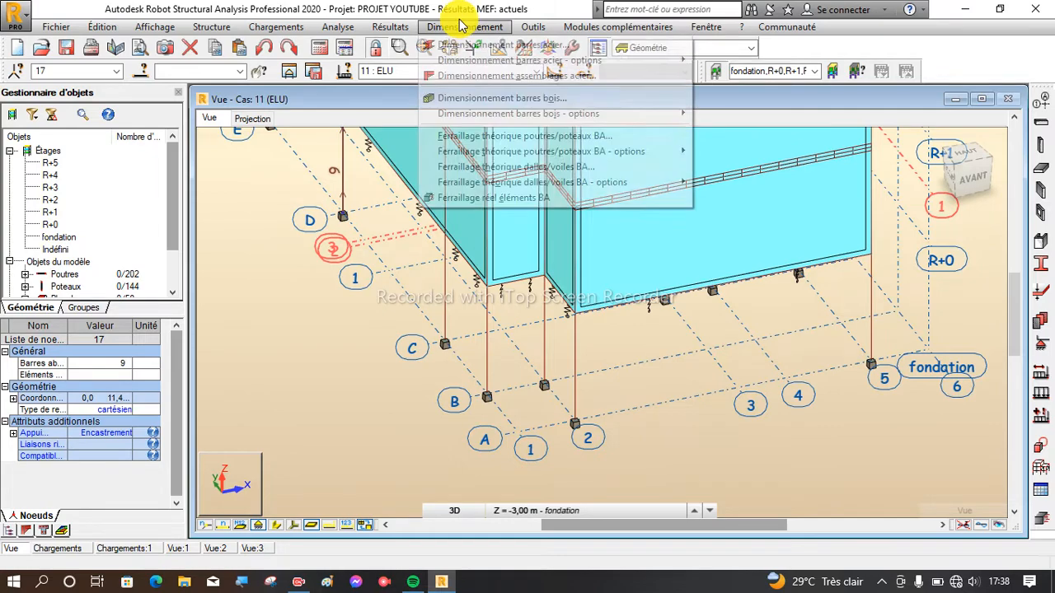
pyautogui.click(525, 207)
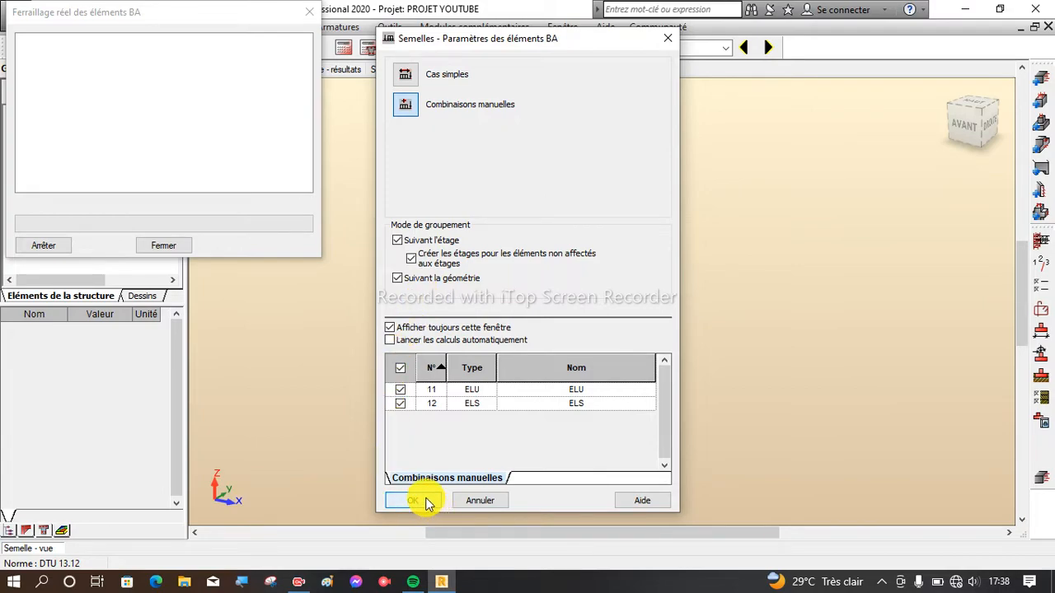
pyautogui.click(427, 502)
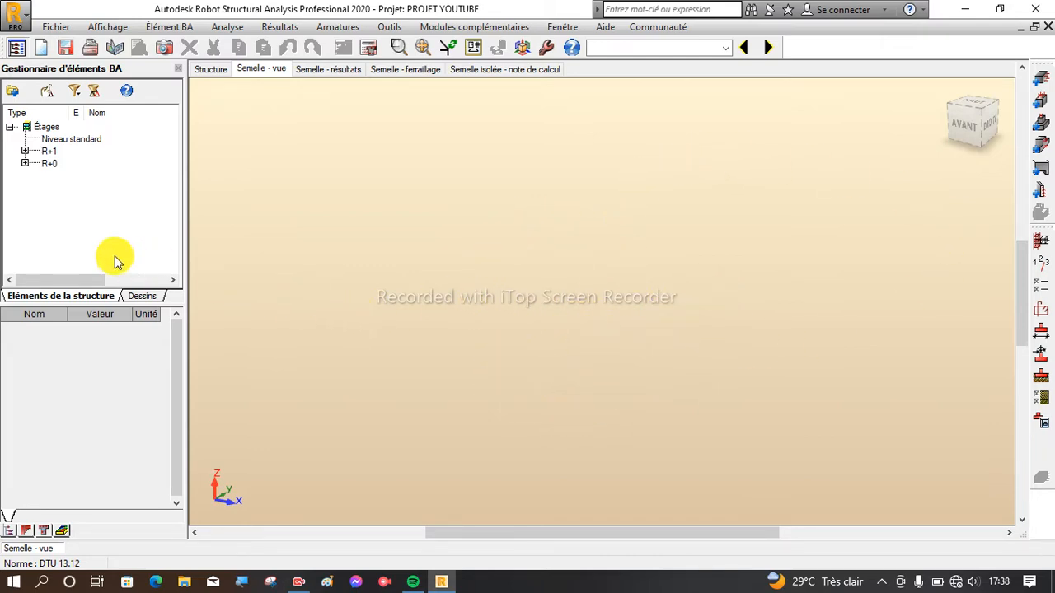
# Open footing Semelle17 on storey R+0 and display the whole footing with its dimensions in the footing view
pyautogui.click(25, 164)
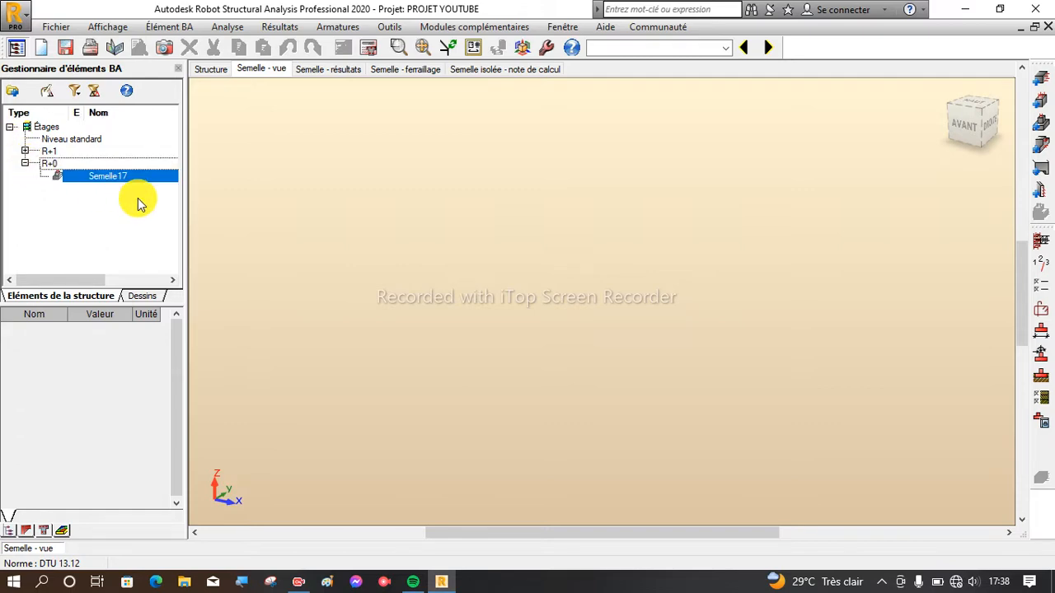
pyautogui.doubleClick(97, 176)
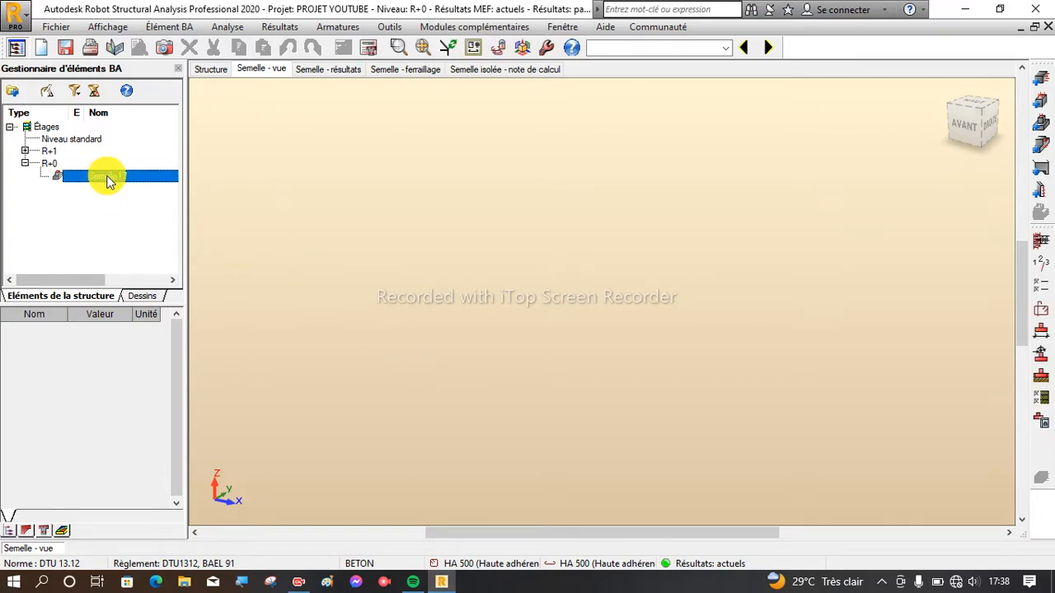
pyautogui.click(107, 178)
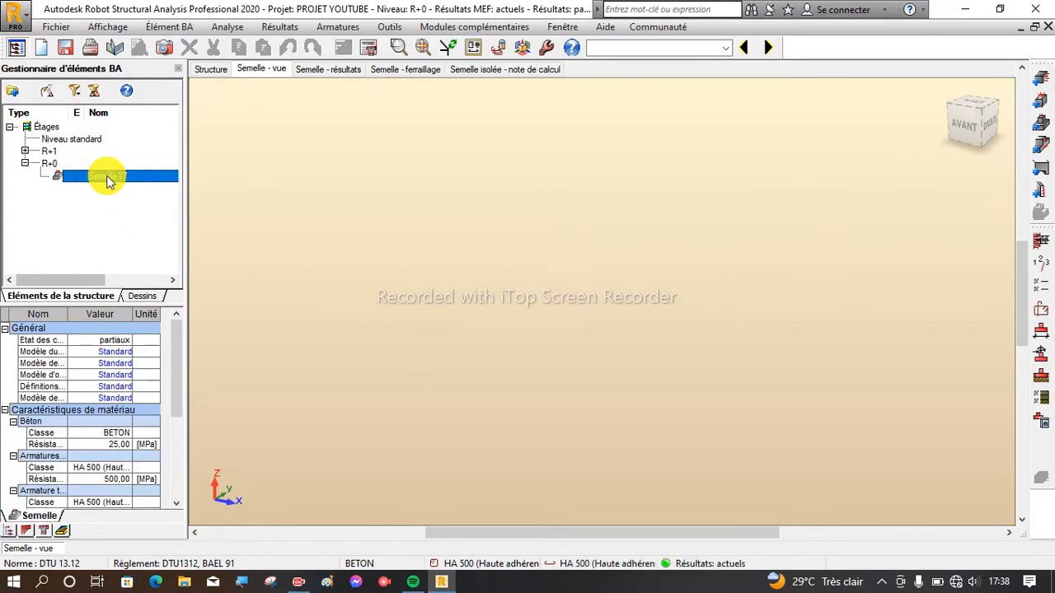
pyautogui.click(394, 50)
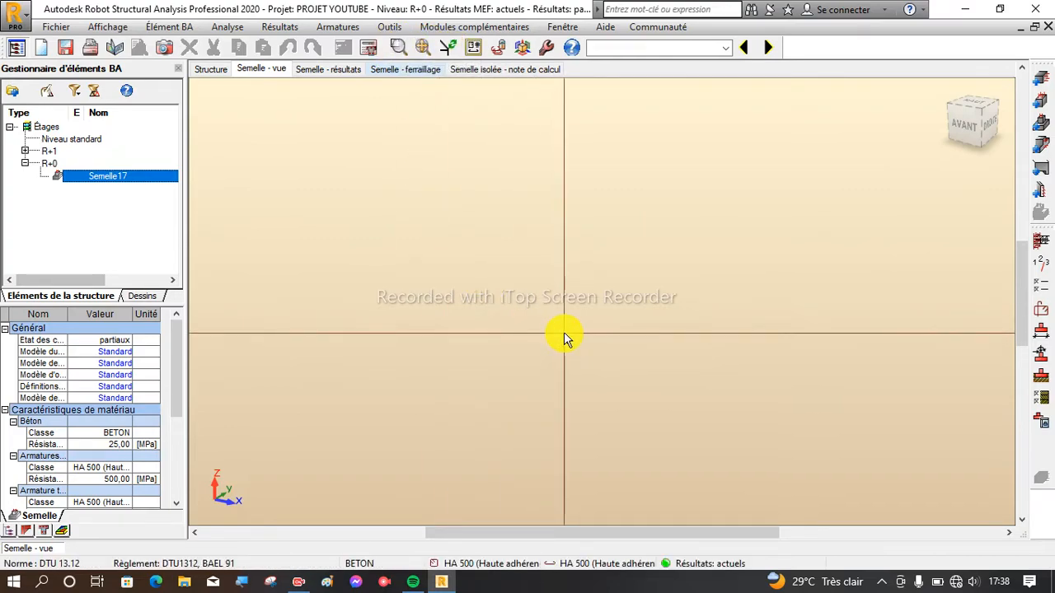
pyautogui.click(422, 48)
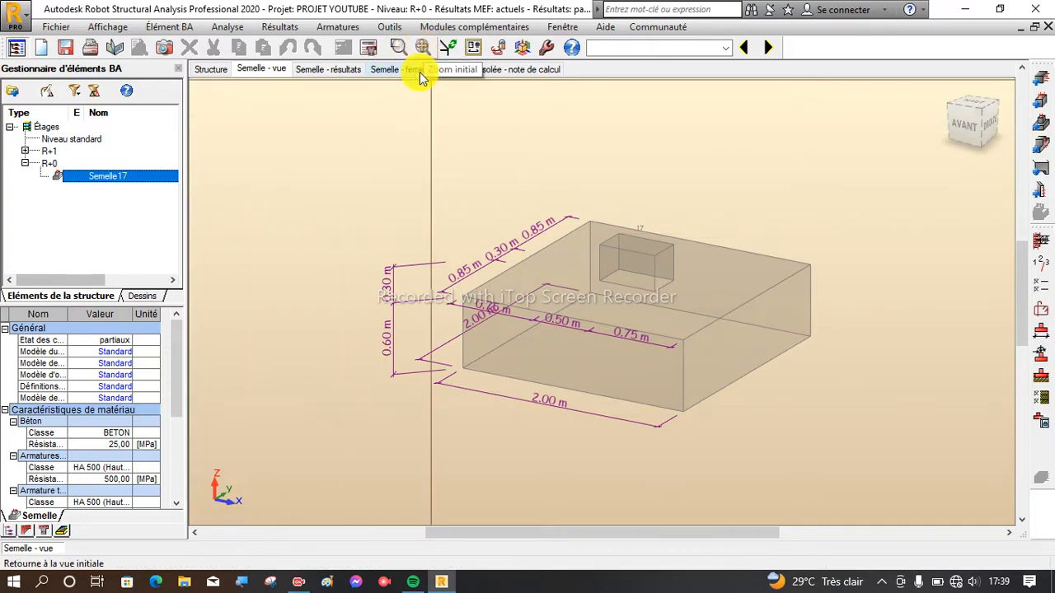
pyautogui.scroll(-4, 437, 349)
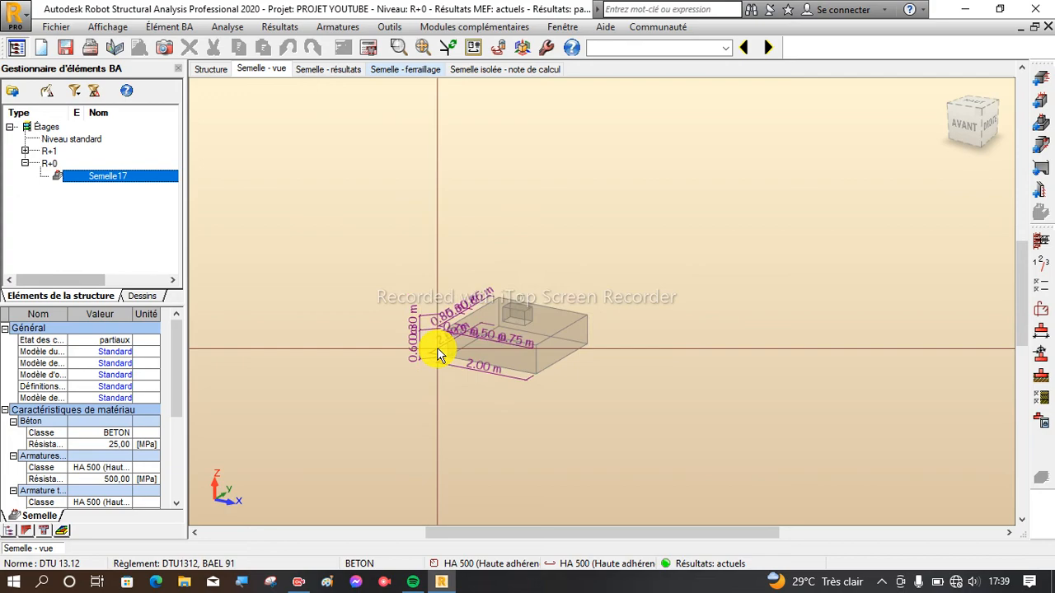
pyautogui.scroll(6, 463, 347)
pyautogui.scroll(-2, 463, 352)
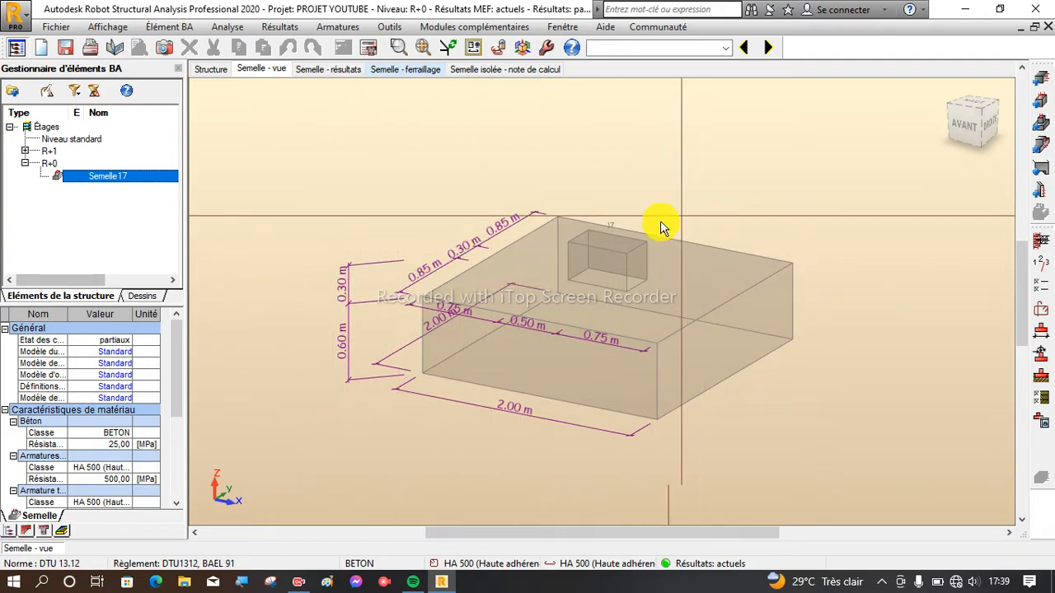
# Open the general dimension settings of footing Semelle17 while keeping the whole footing in view
pyautogui.rightClick(342, 149)
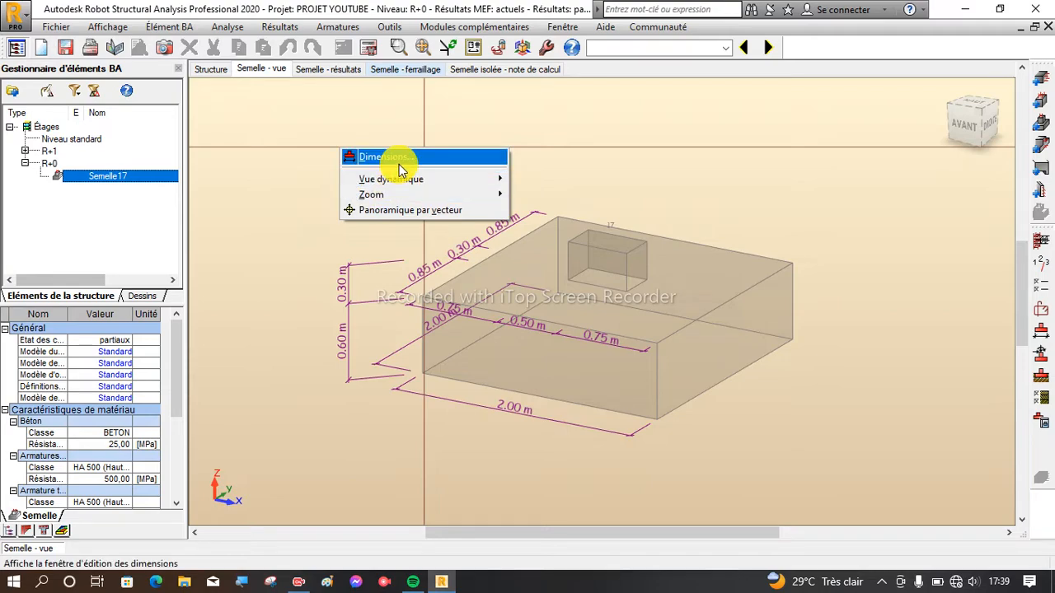
pyautogui.click(399, 164)
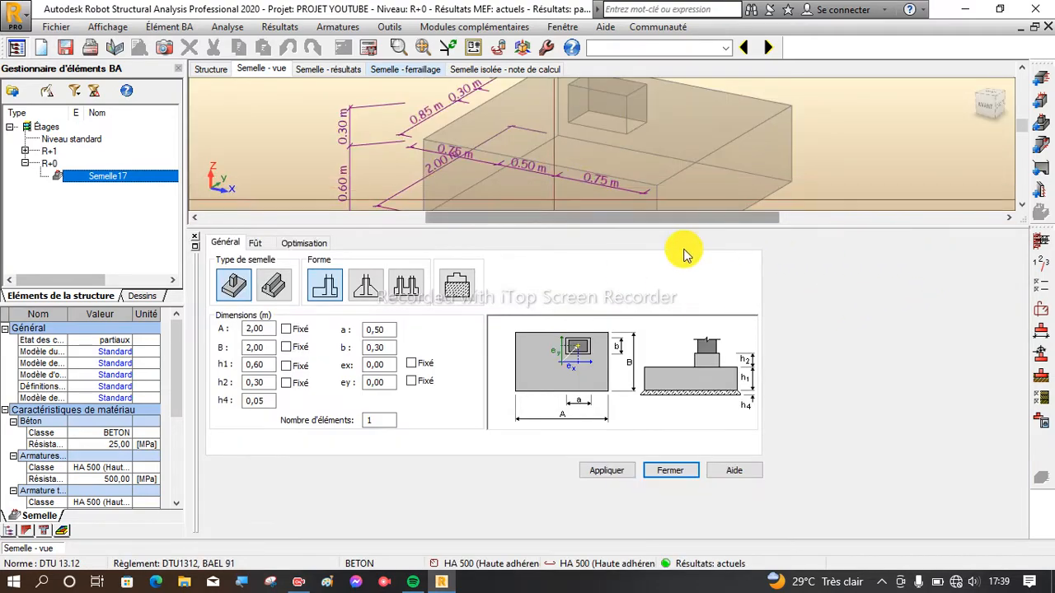
pyautogui.scroll(-3, 596, 170)
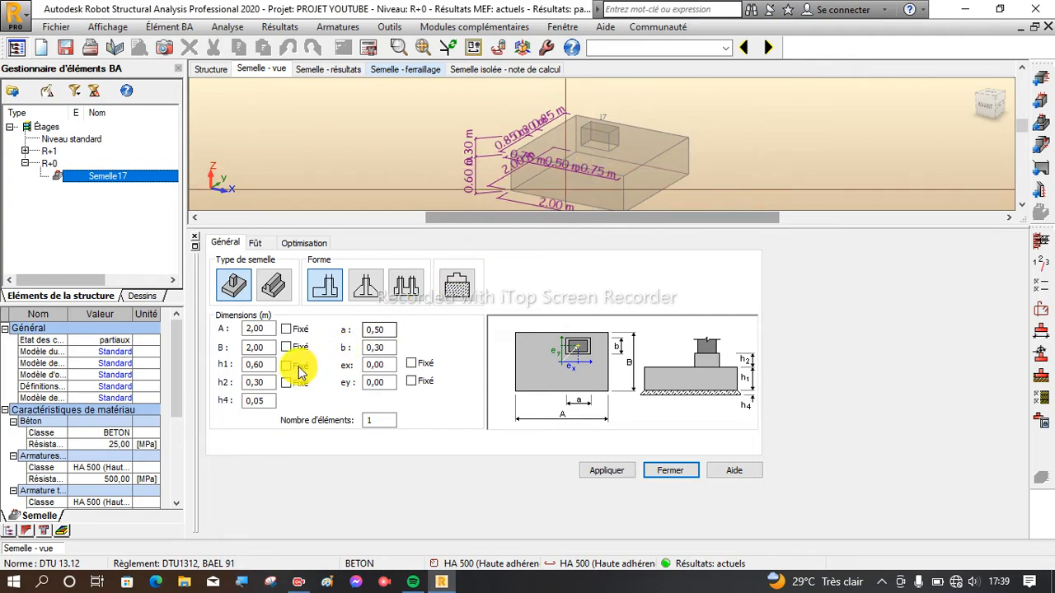
# Set the footing thickness h1 of Semelle17 to 0.8 m
pyautogui.click(266, 328)
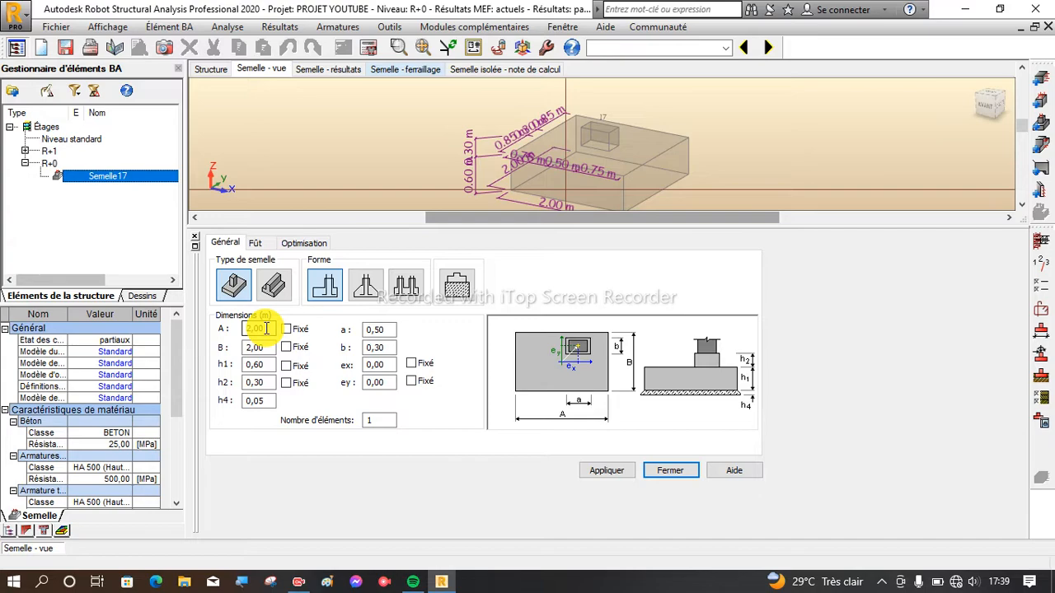
pyautogui.doubleClick(266, 328)
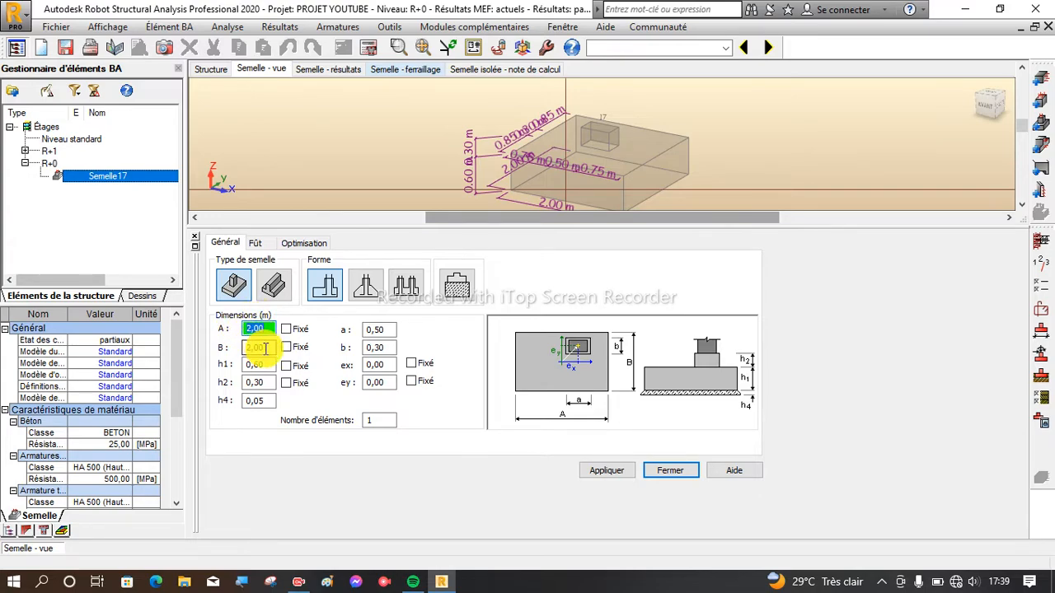
pyautogui.doubleClick(255, 347)
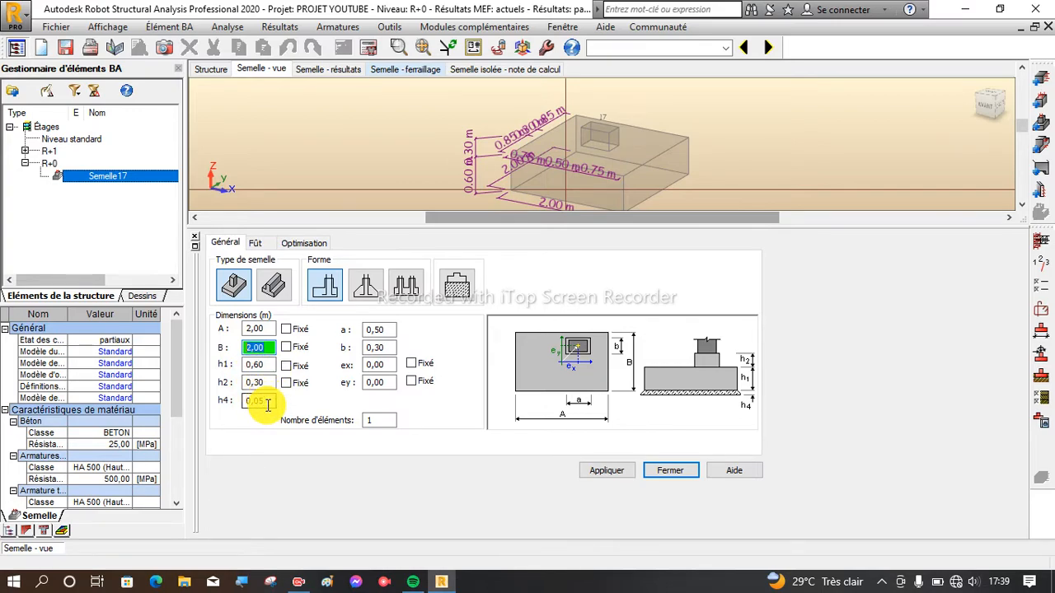
pyautogui.click(268, 366)
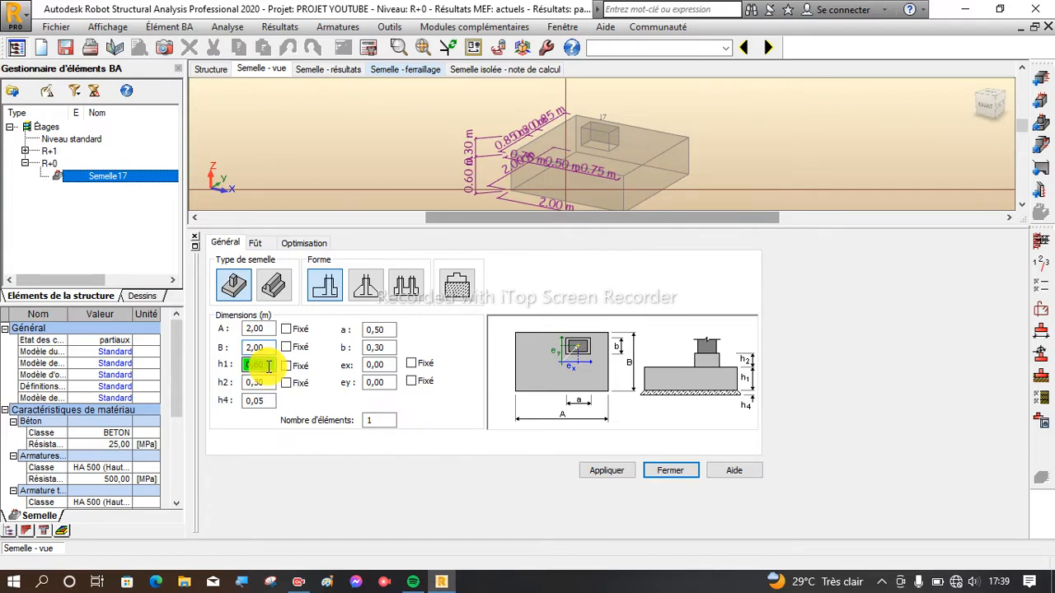
pyautogui.write('0.8')
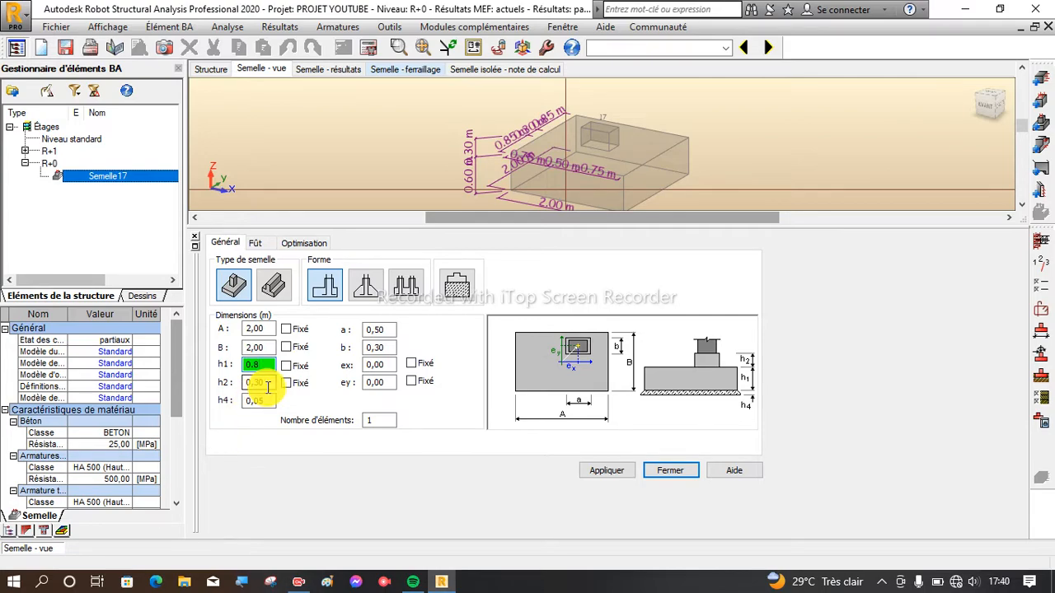
# Set the h4 dimension beneath the footing to 0.1 m
pyautogui.scroll(-3, 590, 126)
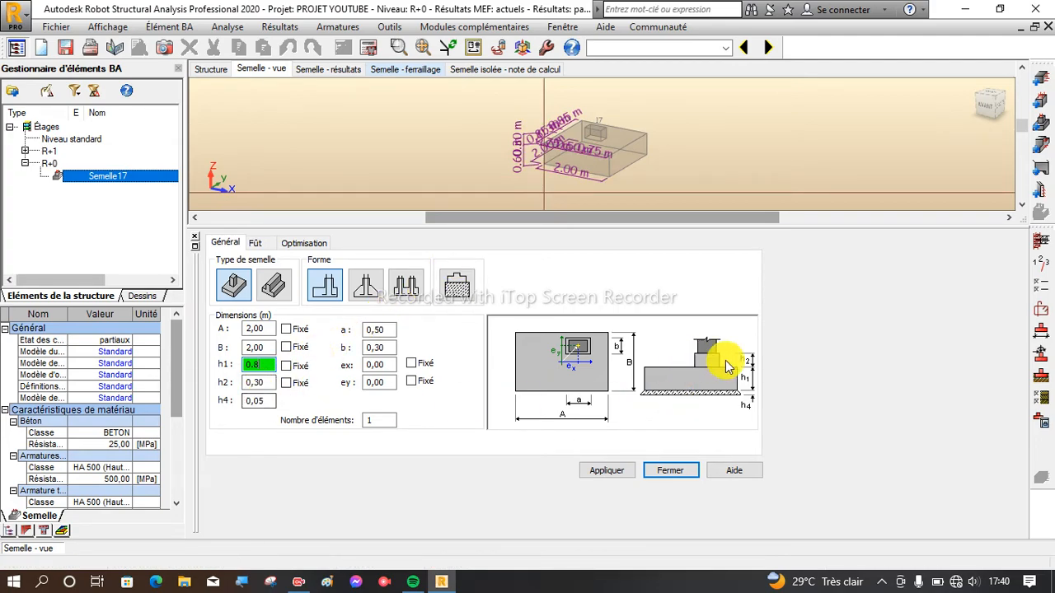
pyautogui.click(257, 402)
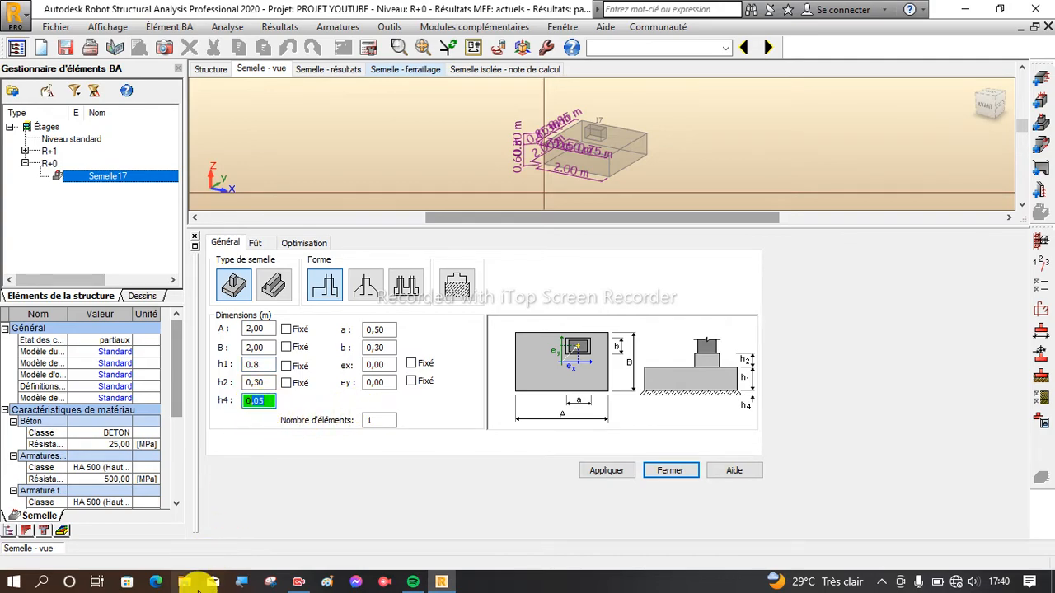
pyautogui.write('00')
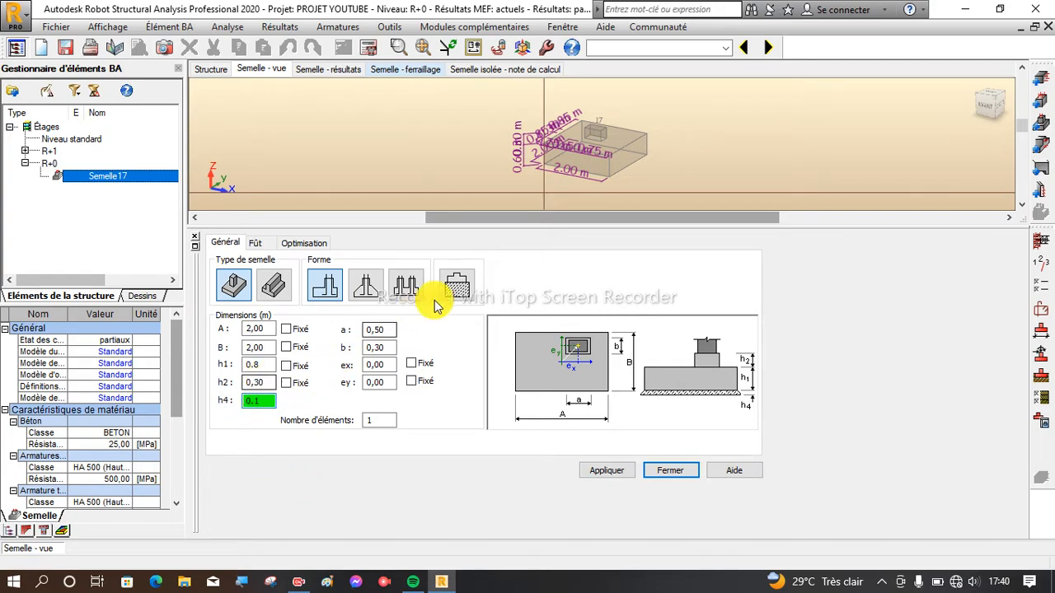
pyautogui.scroll(-3, 494, 198)
pyautogui.scroll(-2, 496, 196)
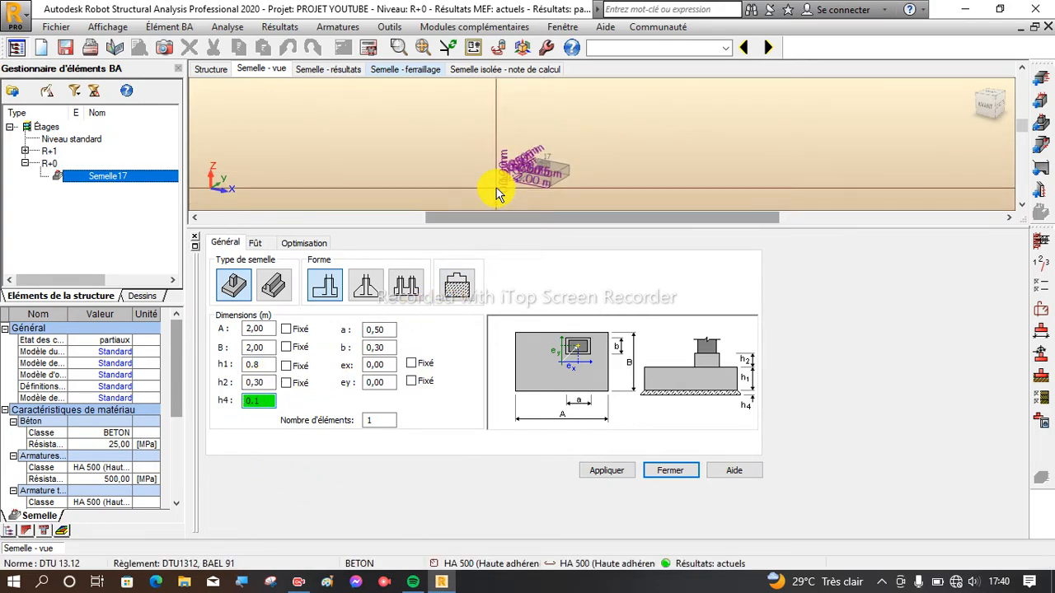
pyautogui.scroll(4, 498, 190)
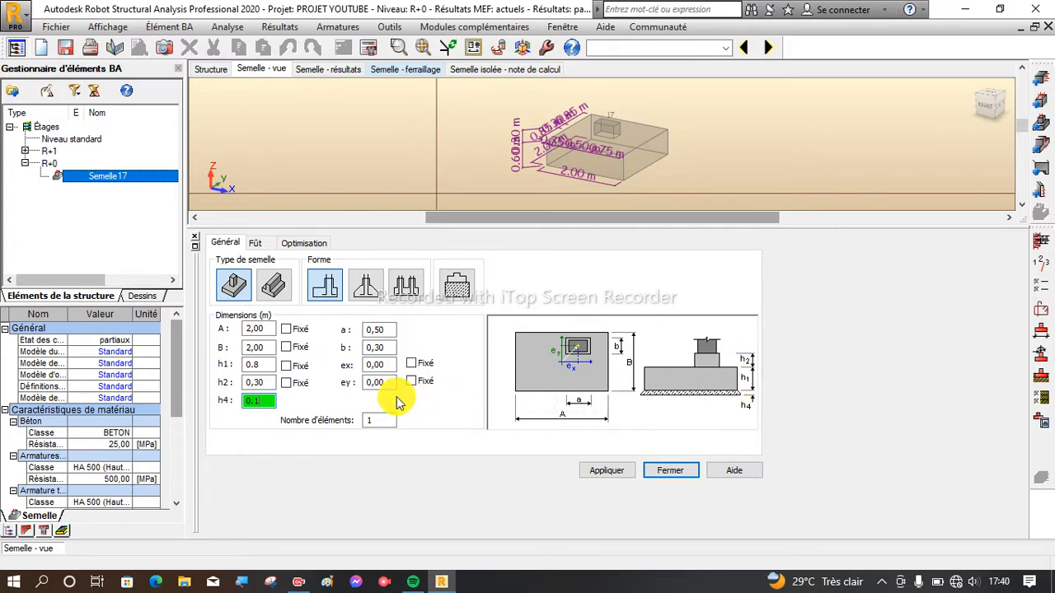
# Set the shaft height h2 to 2.1 m and mark both h1 and h2 as fixed
pyautogui.click(260, 383)
pyautogui.write('2.1')
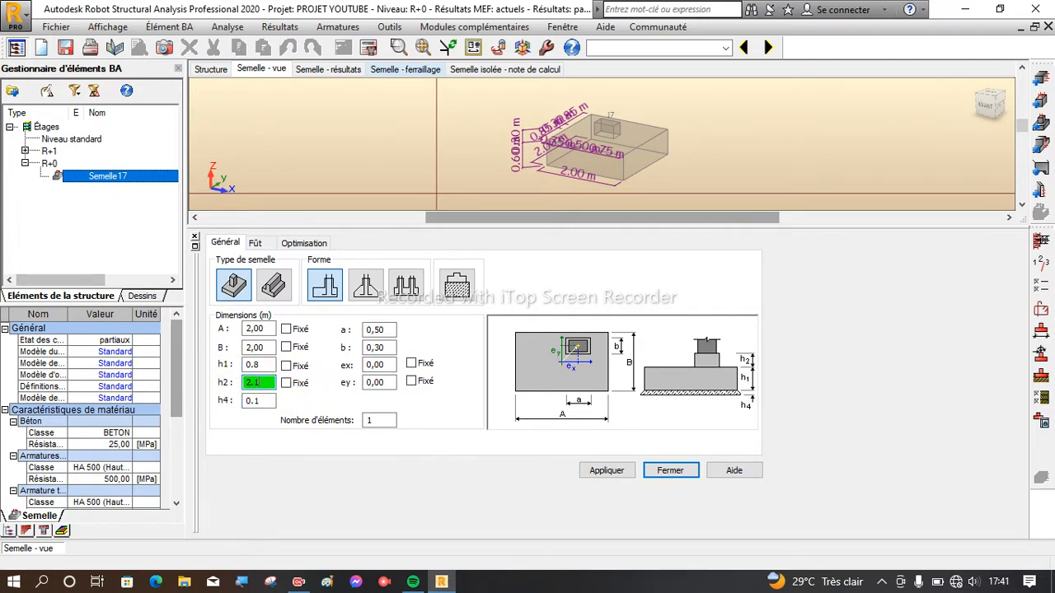
pyautogui.click(285, 383)
pyautogui.click(285, 384)
pyautogui.click(285, 365)
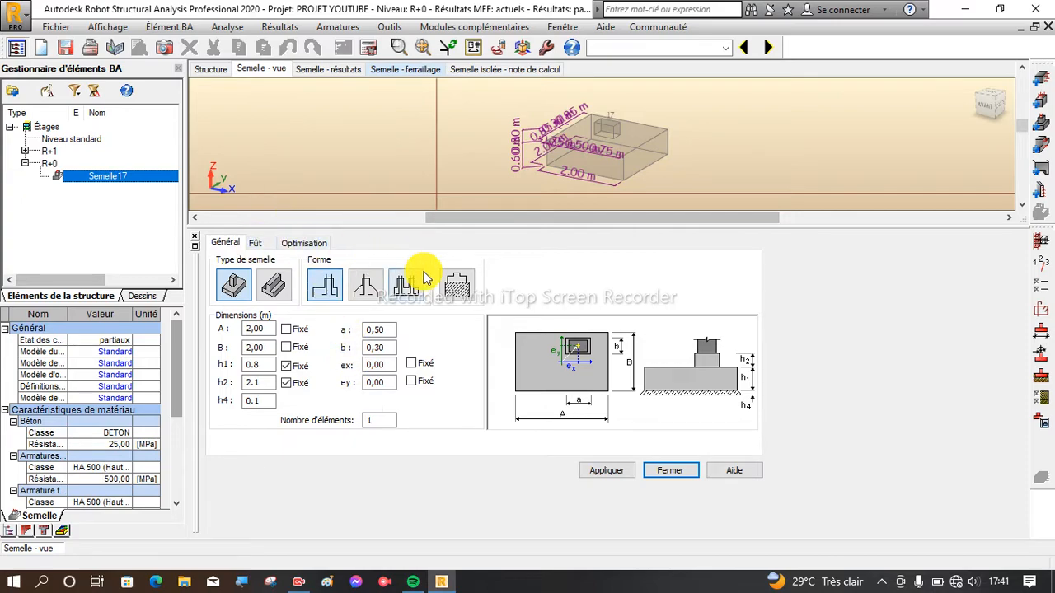
# Preview the mass concrete option beneath the footing and review the shaft type and its a' and b' dimensions
pyautogui.click(458, 284)
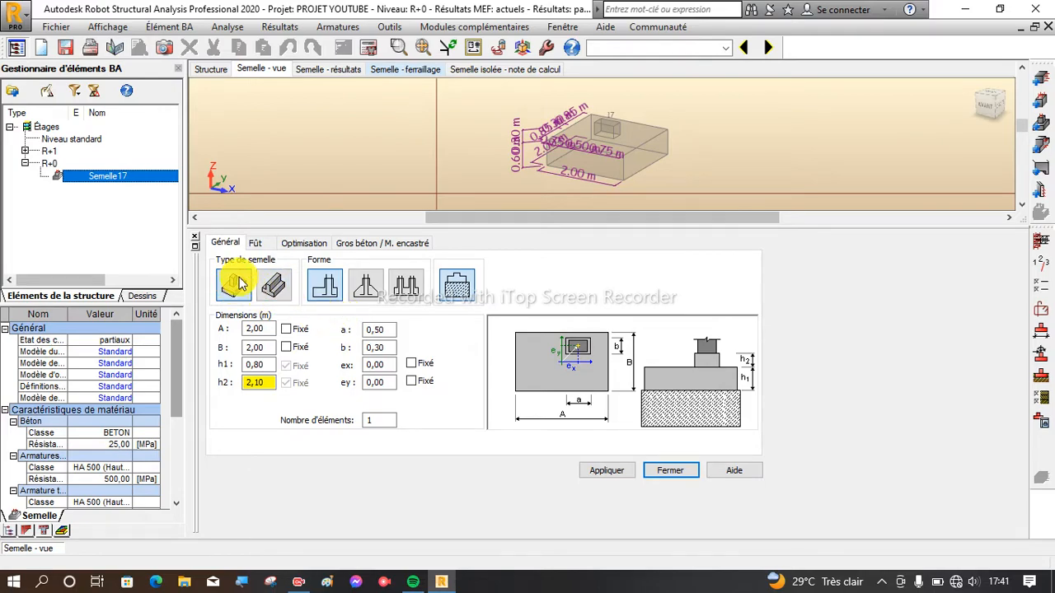
pyautogui.click(454, 287)
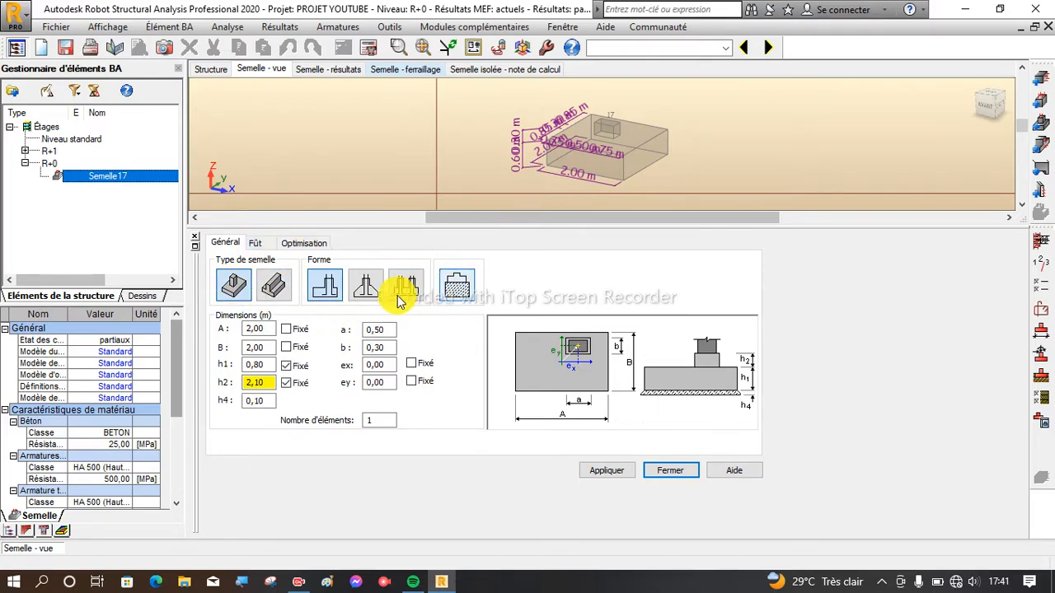
pyautogui.click(256, 245)
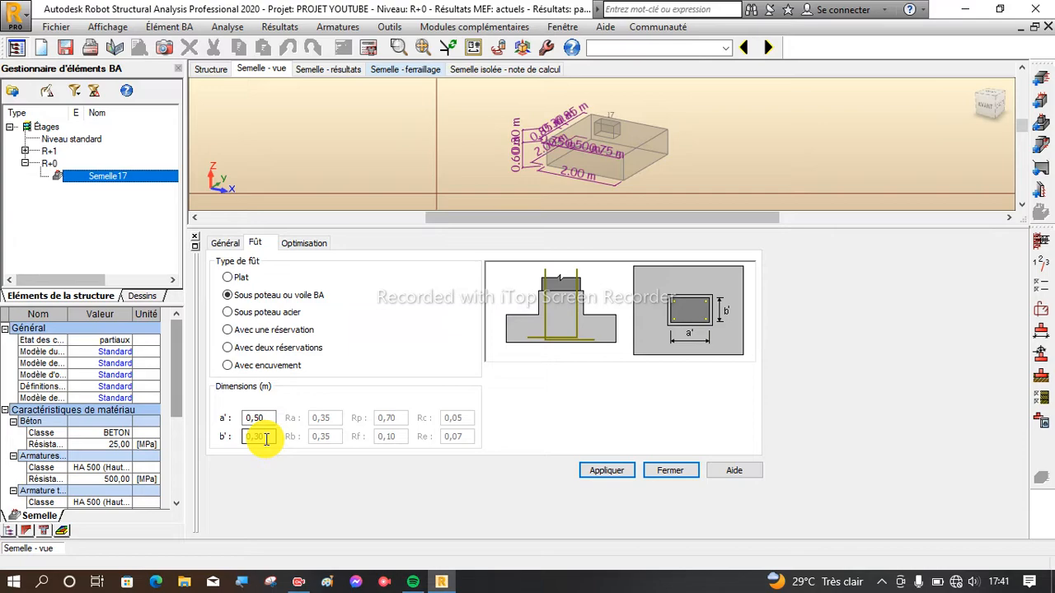
# Enable moment take-up by the levelling tie beam in the optimisation settings, with 50% in directions X and Y, and apply it to the footing
pyautogui.click(309, 244)
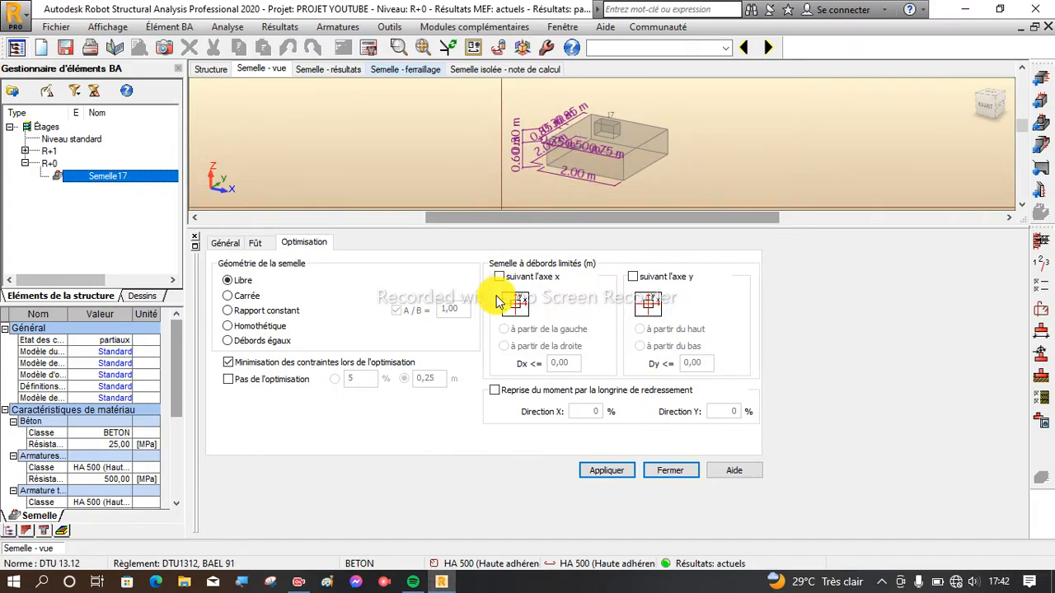
pyautogui.click(493, 393)
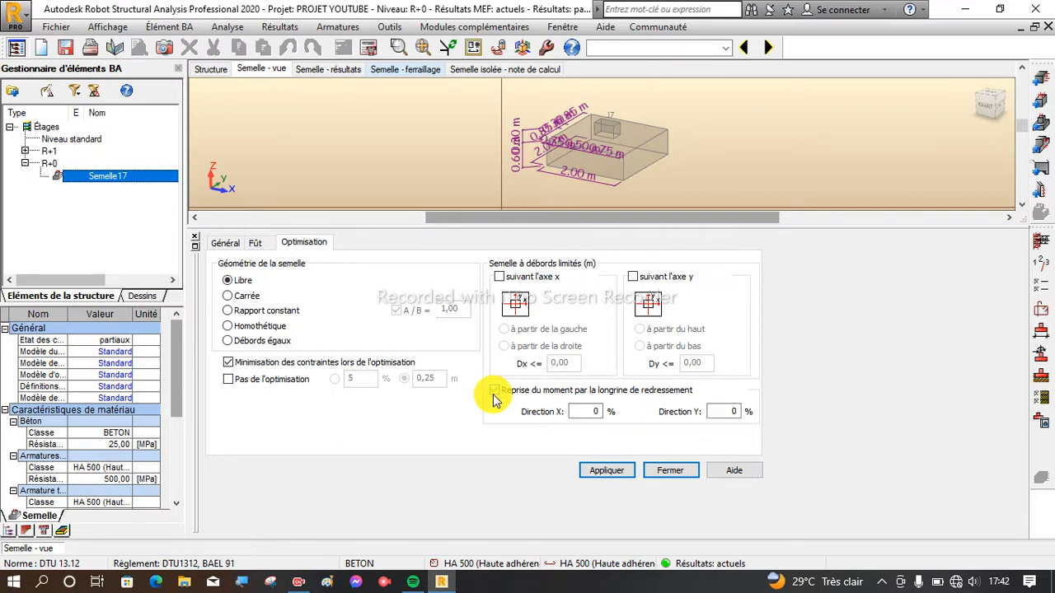
pyautogui.click(596, 413)
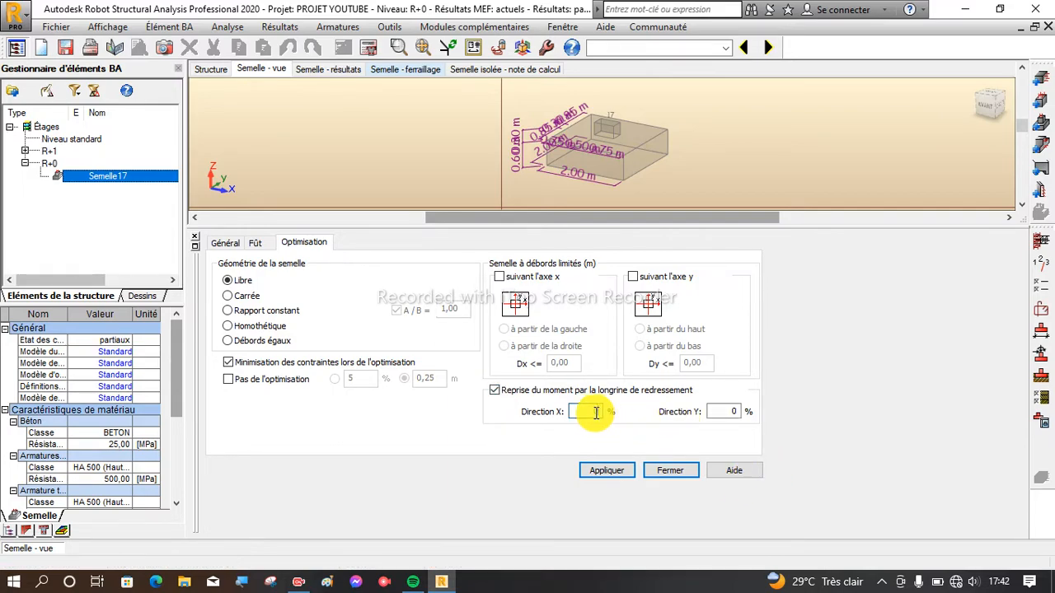
pyautogui.doubleClick(596, 413)
pyautogui.write('50')
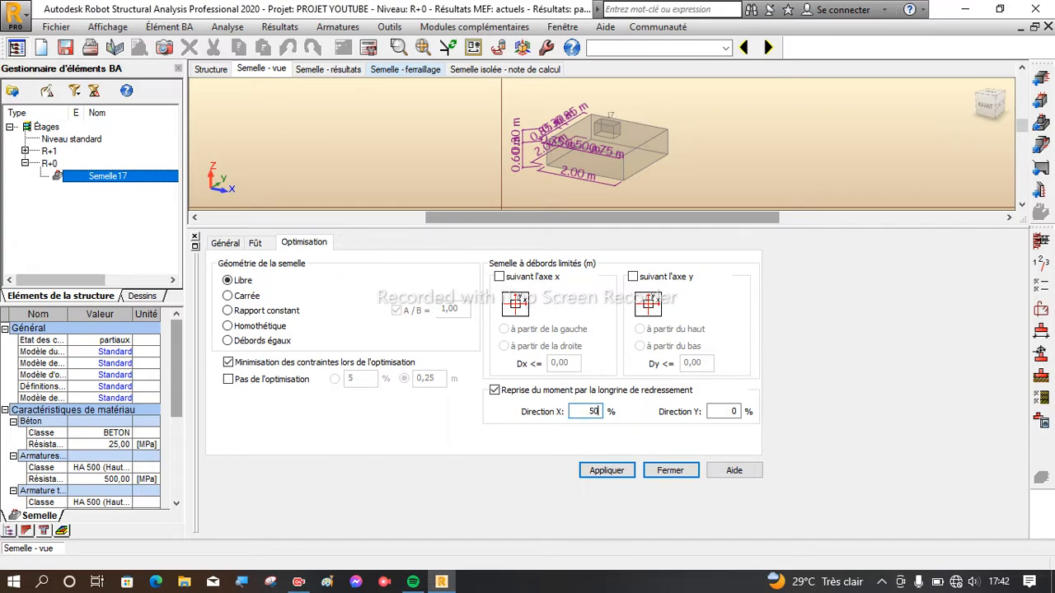
pyautogui.doubleClick(733, 411)
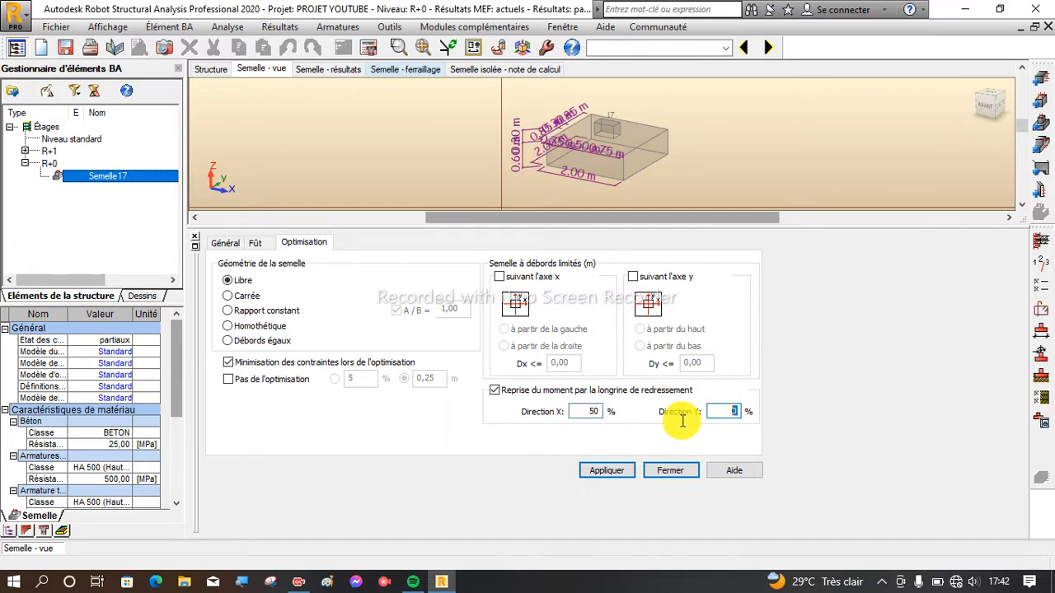
pyautogui.write('50')
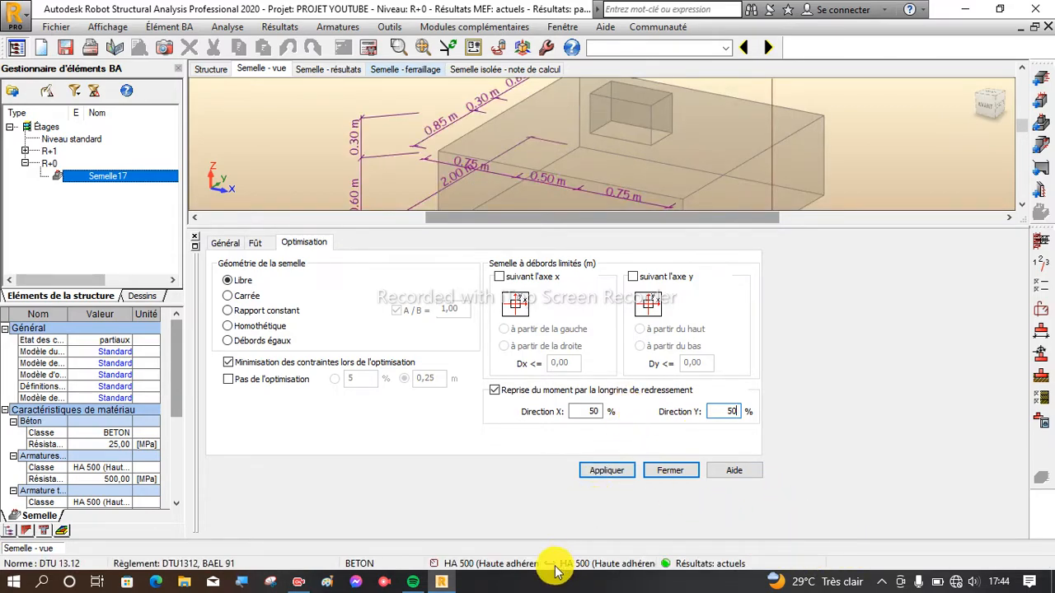
pyautogui.click(605, 474)
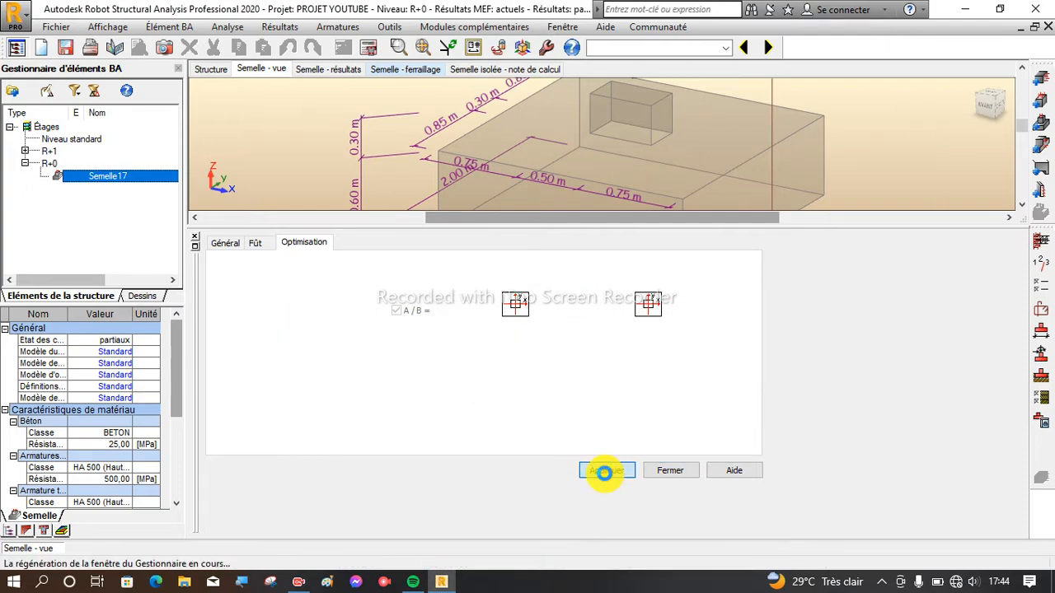
pyautogui.scroll(3, 437, 164)
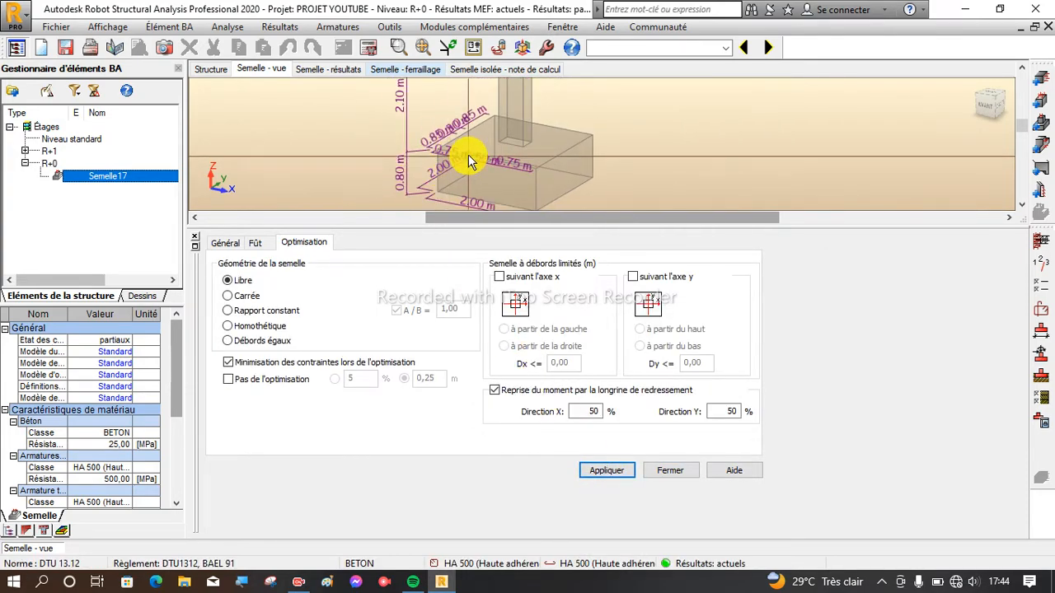
pyautogui.scroll(-2, 513, 178)
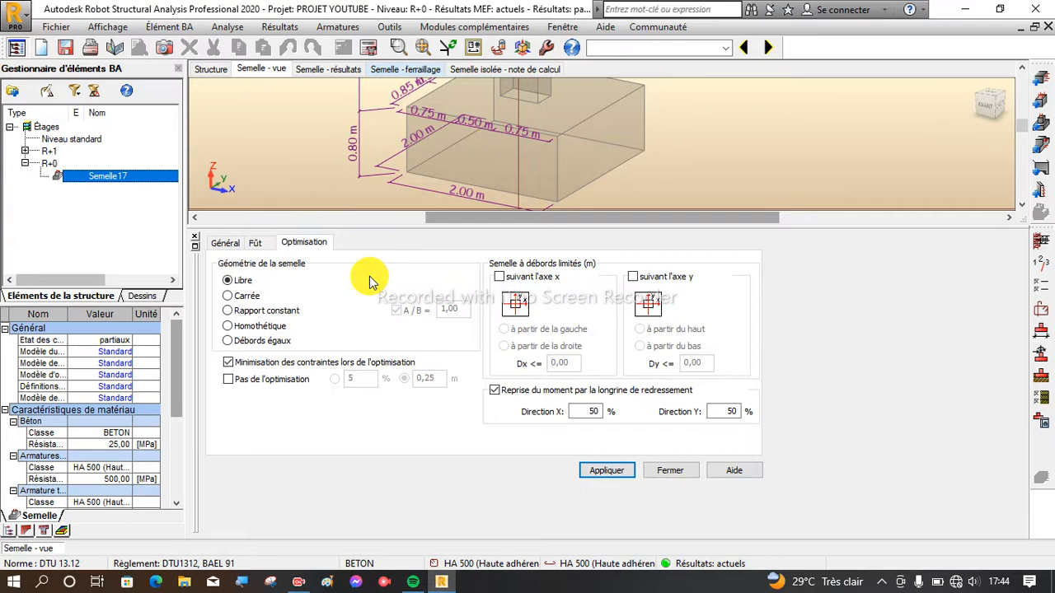
# Add mass concrete (Gros béton) beneath the footing with equal overhangs (débords égaux) and d1 set to 0.1 m
pyautogui.click(224, 242)
pyautogui.click(457, 284)
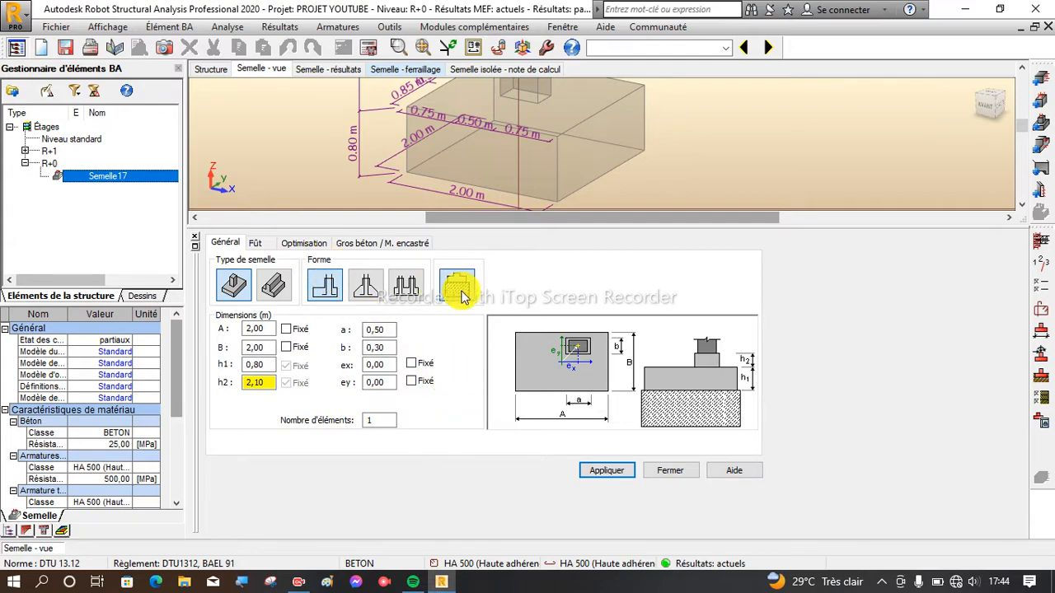
pyautogui.click(379, 245)
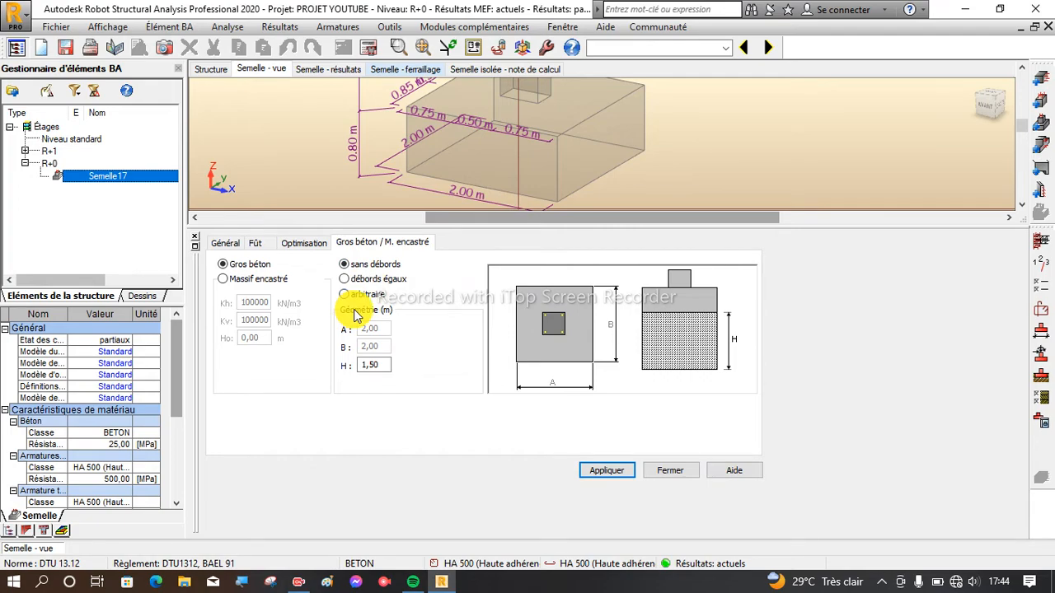
pyautogui.click(346, 279)
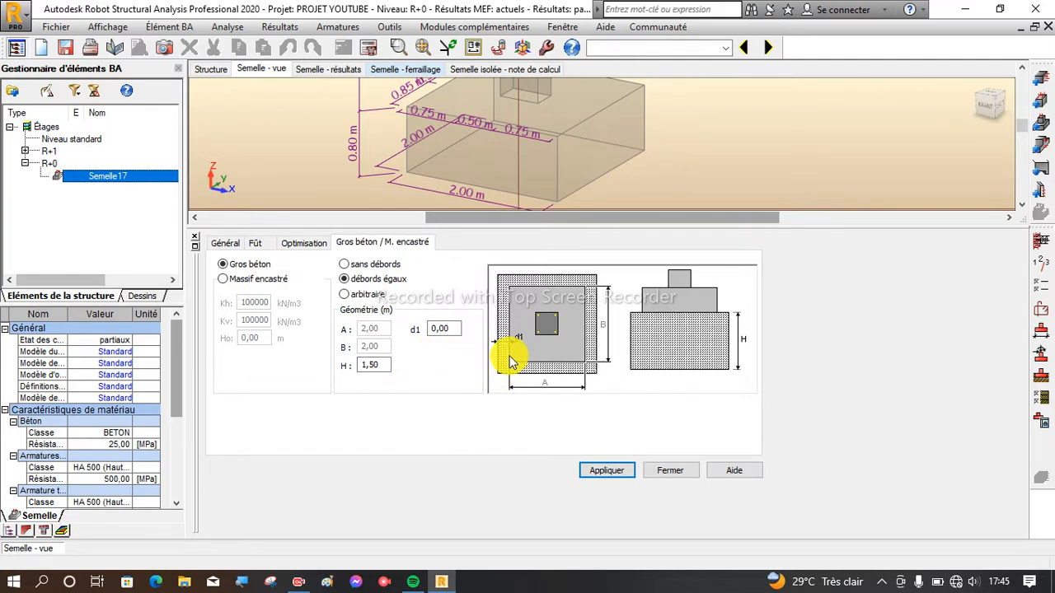
pyautogui.click(445, 329)
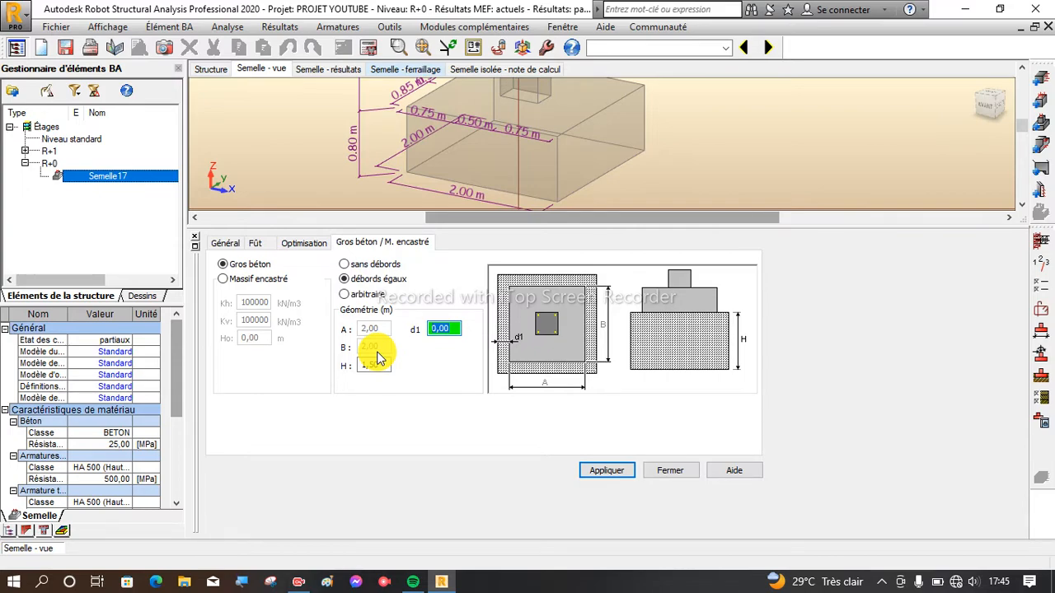
pyautogui.write('0.1')
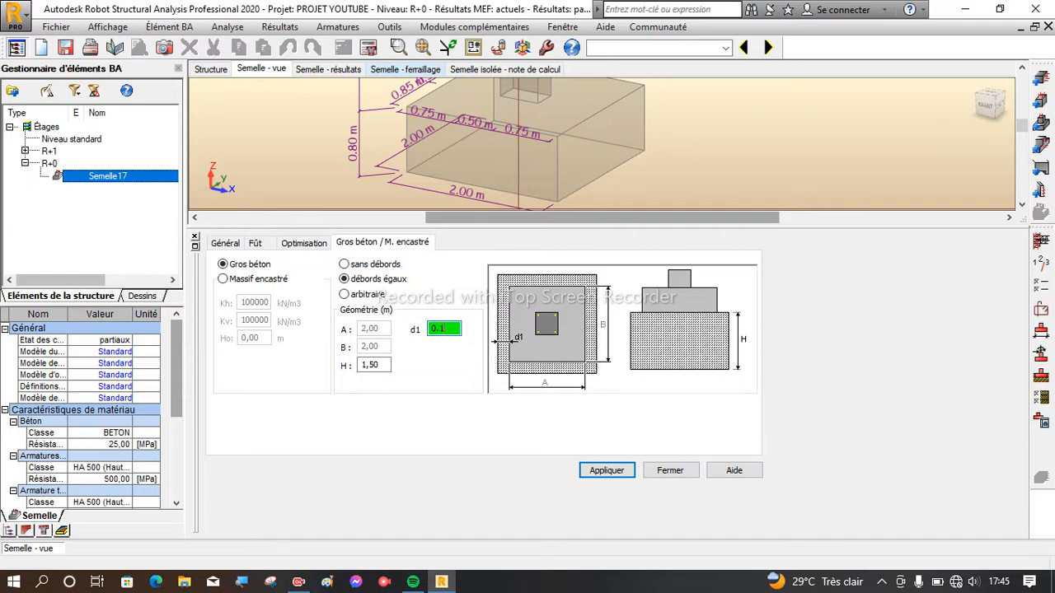
# Set the mass concrete height H to 0.1 m and apply it to the footing
pyautogui.doubleClick(376, 366)
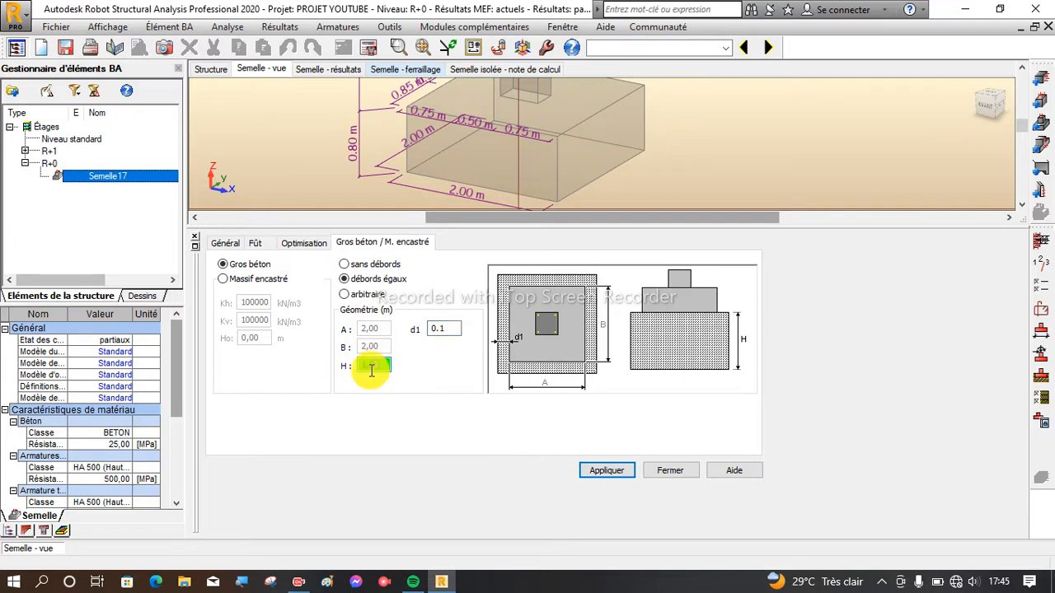
pyautogui.write('0.1')
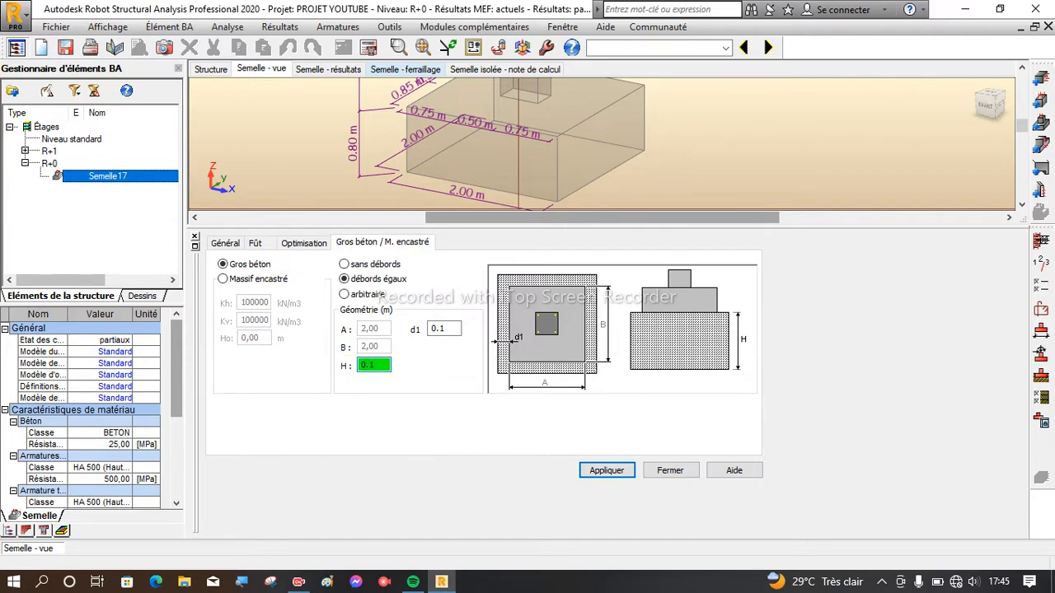
pyautogui.click(600, 473)
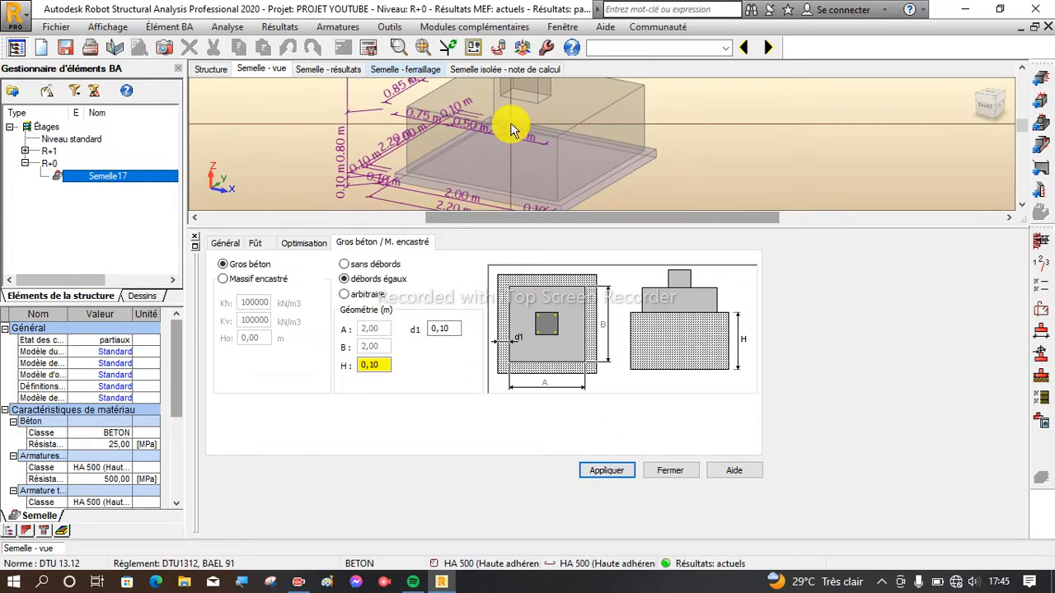
pyautogui.scroll(5, 517, 129)
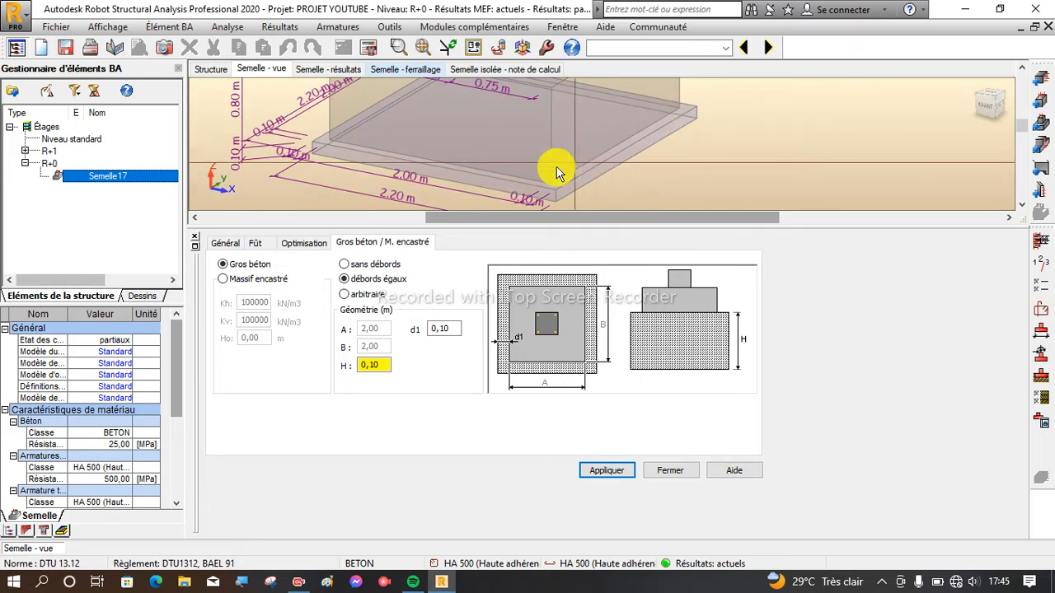
pyautogui.scroll(-2, 575, 206)
pyautogui.scroll(3, 575, 206)
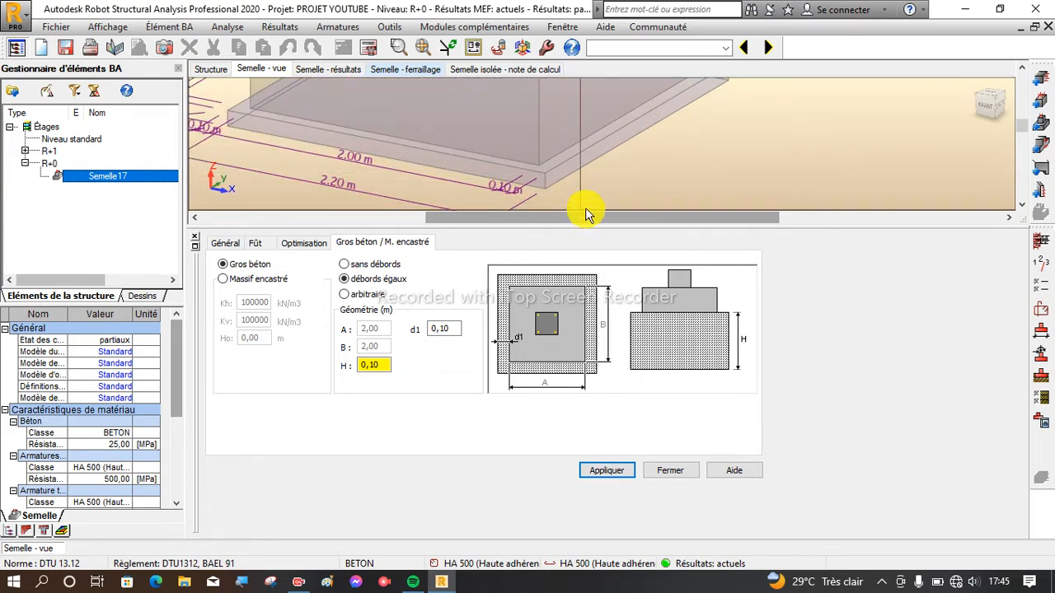
pyautogui.click(616, 468)
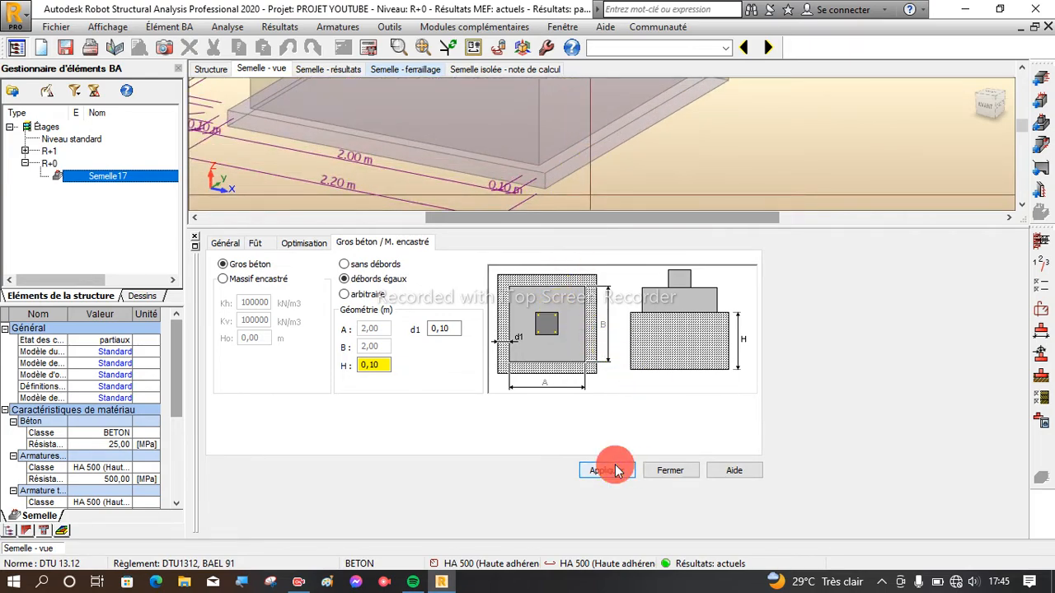
# Close the footing geometry definition and confirm the storey parameters with peu préjudiciable cracking and a non agressif environment
pyautogui.click(666, 473)
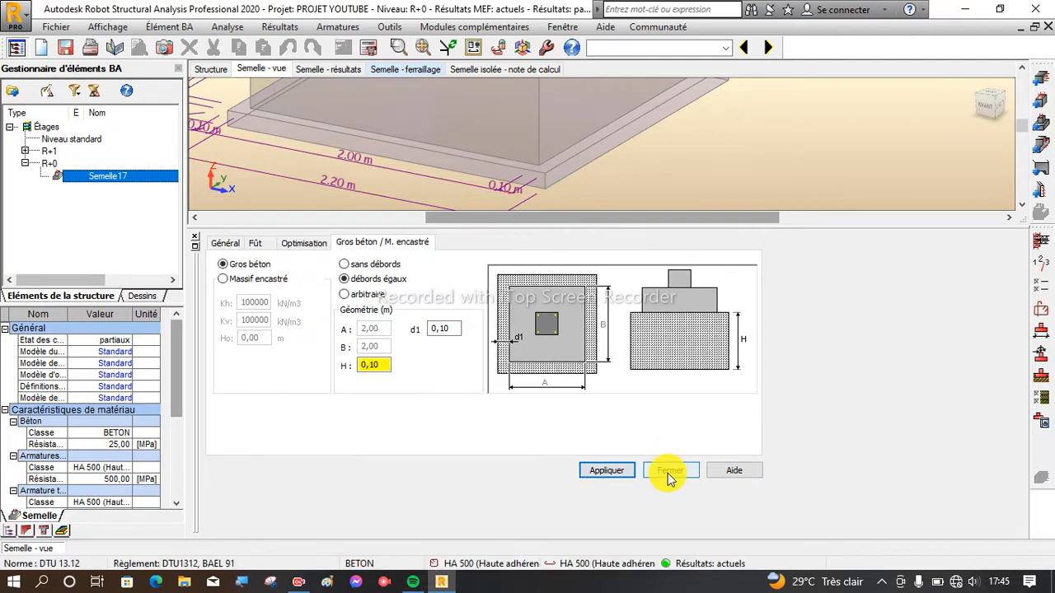
pyautogui.scroll(-4, 635, 385)
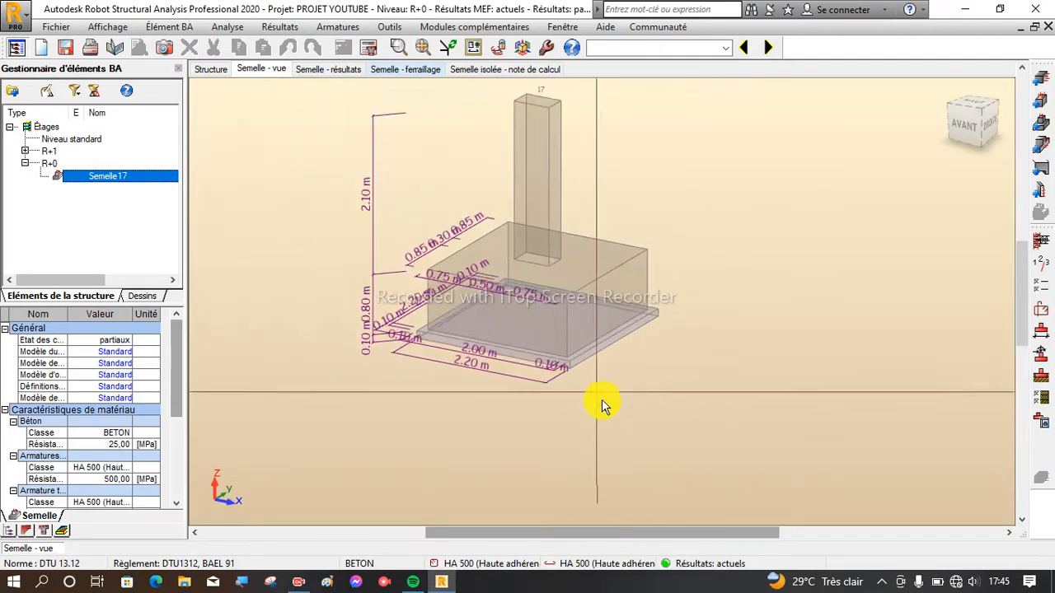
pyautogui.scroll(3, 570, 376)
pyautogui.scroll(-3, 572, 404)
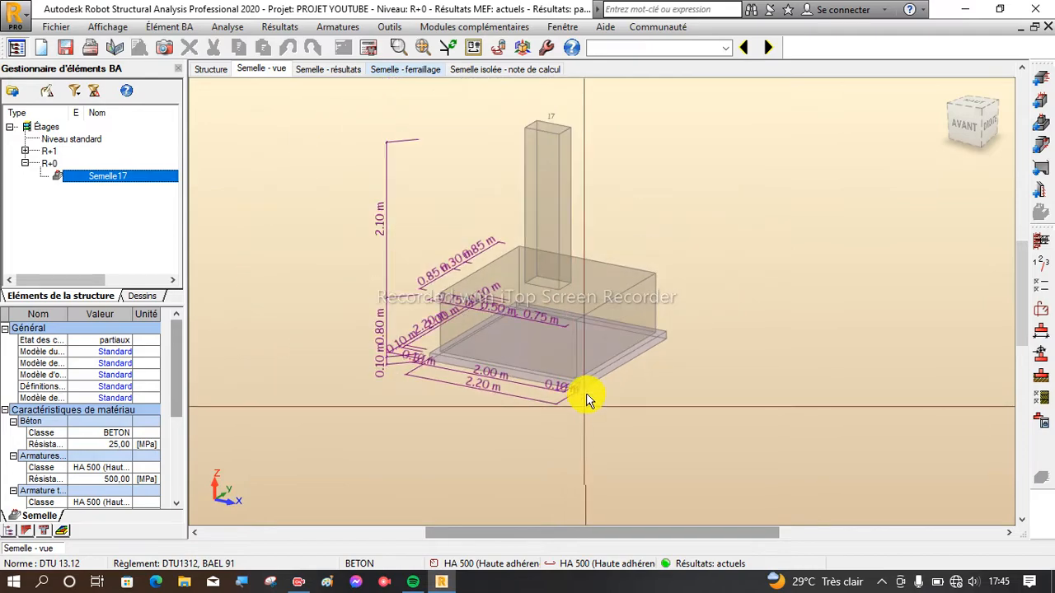
pyautogui.click(1042, 274)
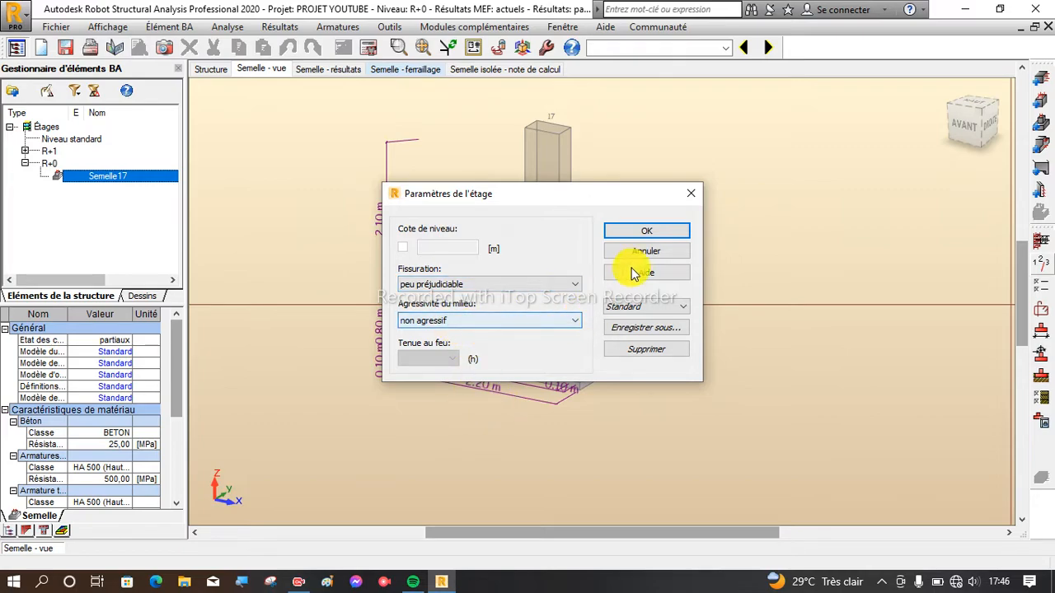
pyautogui.click(650, 236)
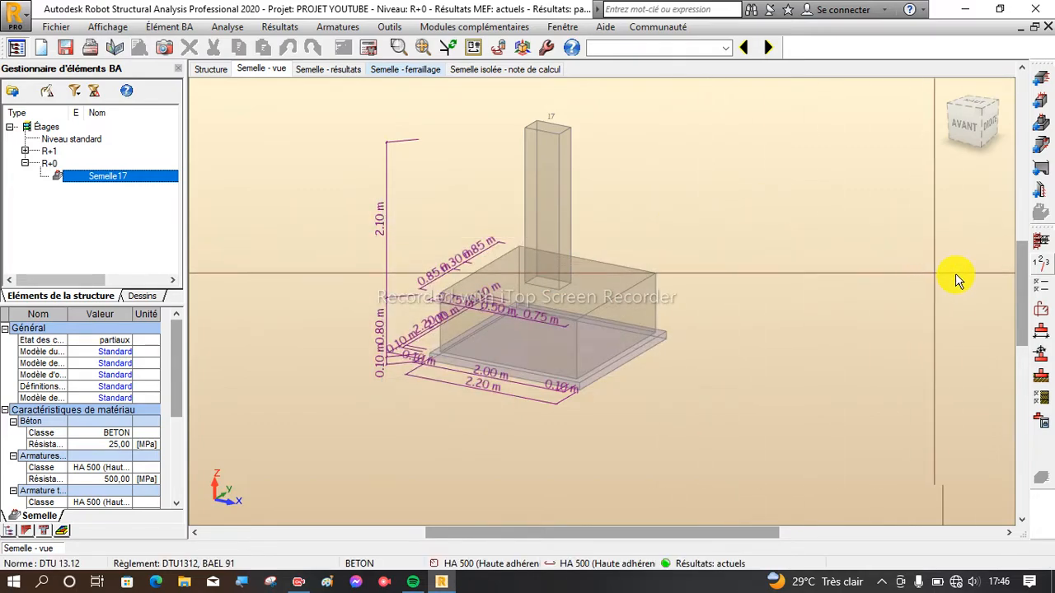
# In the calculation options, set the punching safety coefficient to 1.3 and the concrete cover c1 to 3 cm
pyautogui.click(1045, 287)
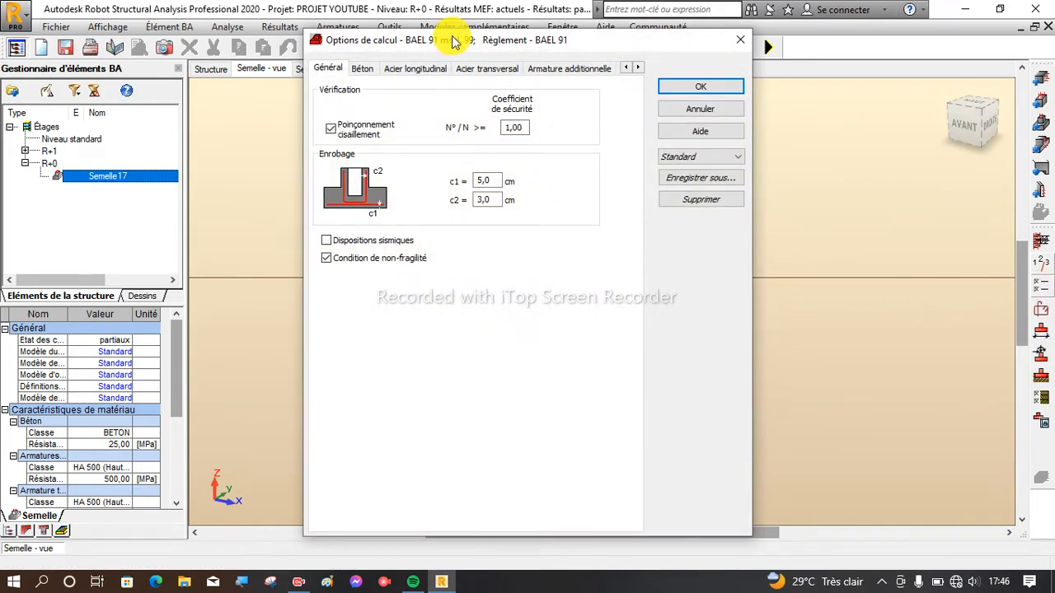
pyautogui.moveTo(452, 36); pyautogui.dragTo(538, 109)
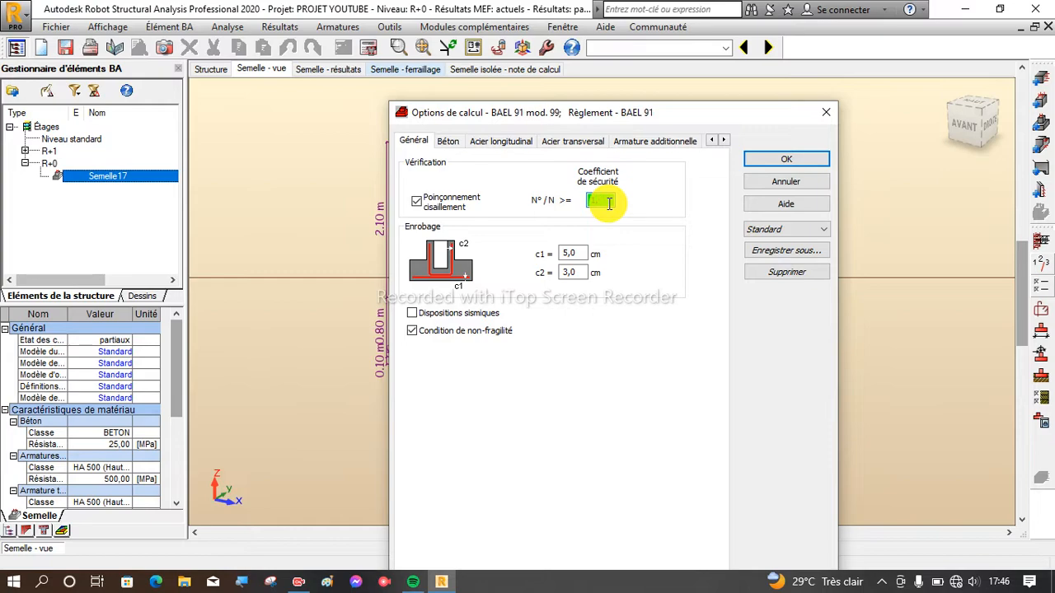
pyautogui.write('1,5')
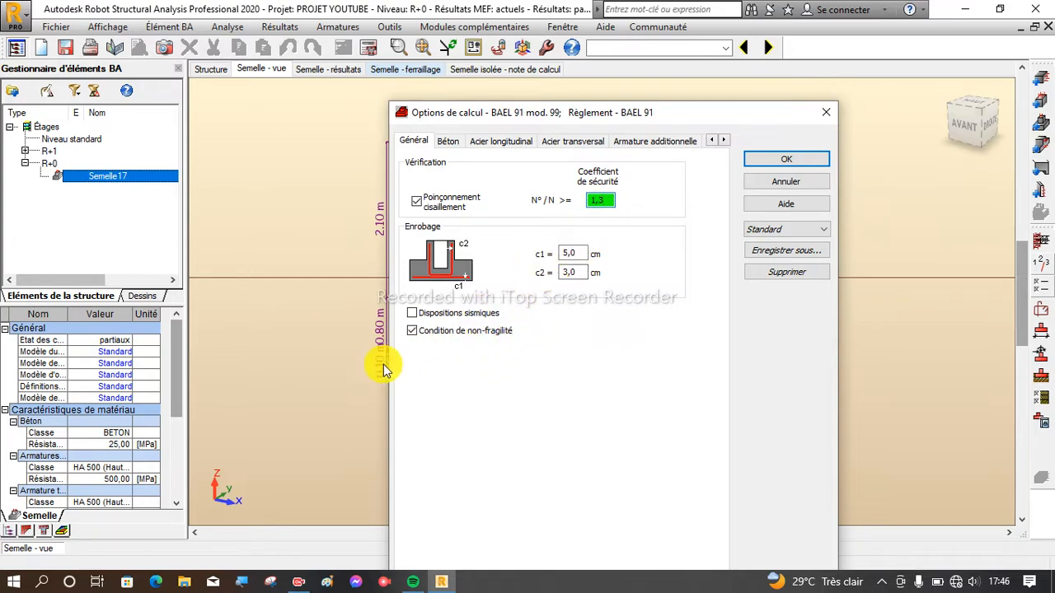
pyautogui.click(413, 329)
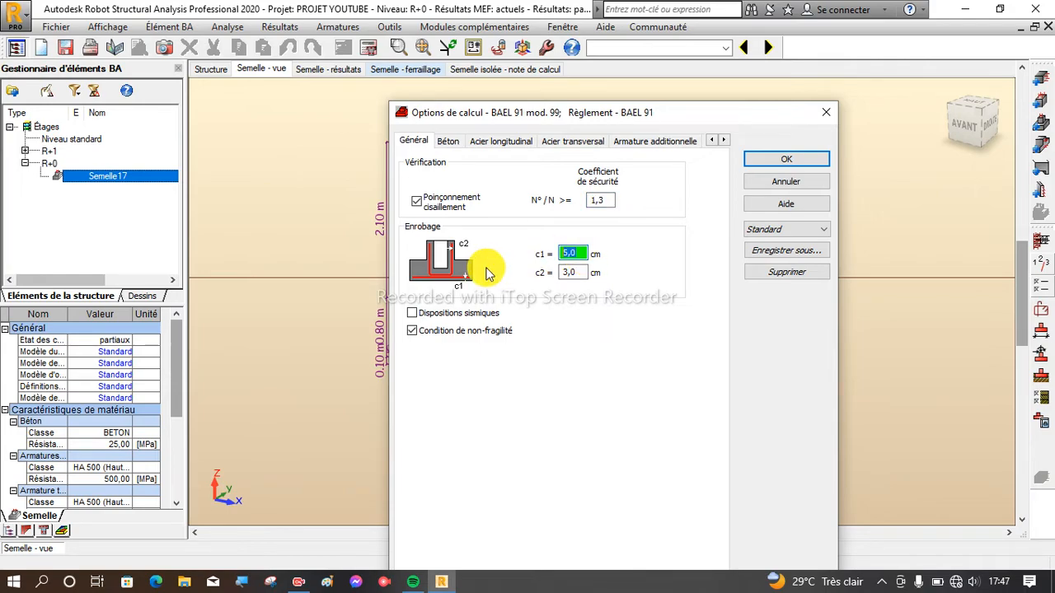
pyautogui.write('3')
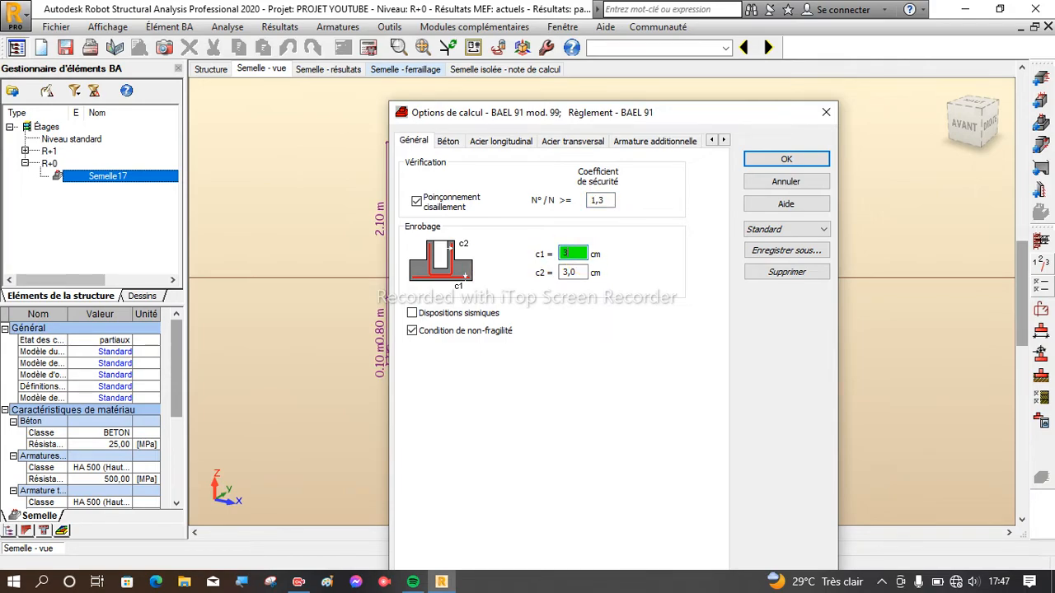
pyautogui.click(583, 270)
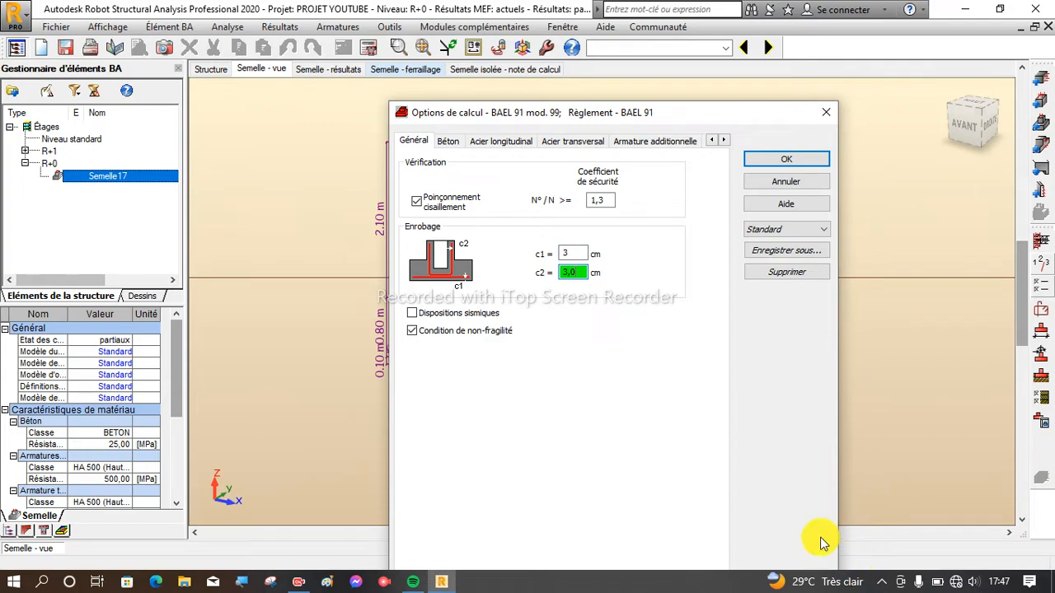
# Choose BETON20 as the footing concrete and set the aggregate diameter to 25 mm
pyautogui.click(448, 141)
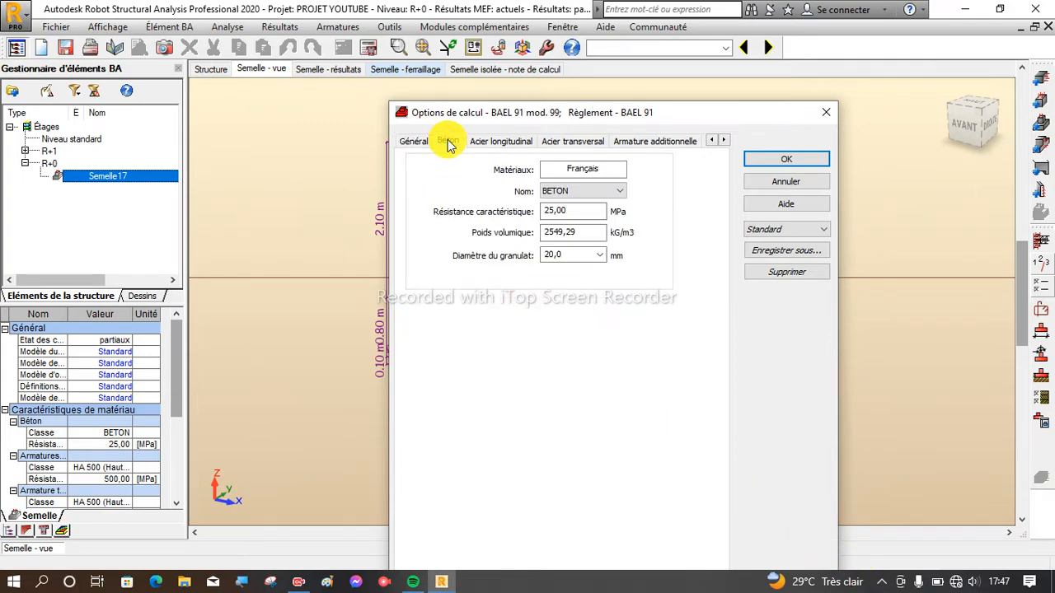
pyautogui.click(618, 194)
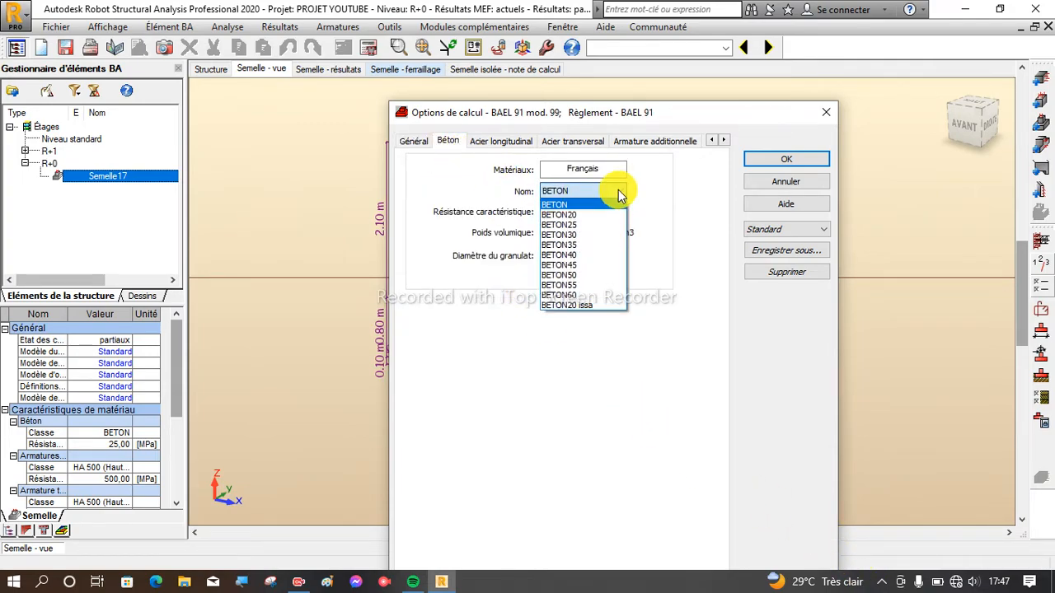
pyautogui.click(586, 218)
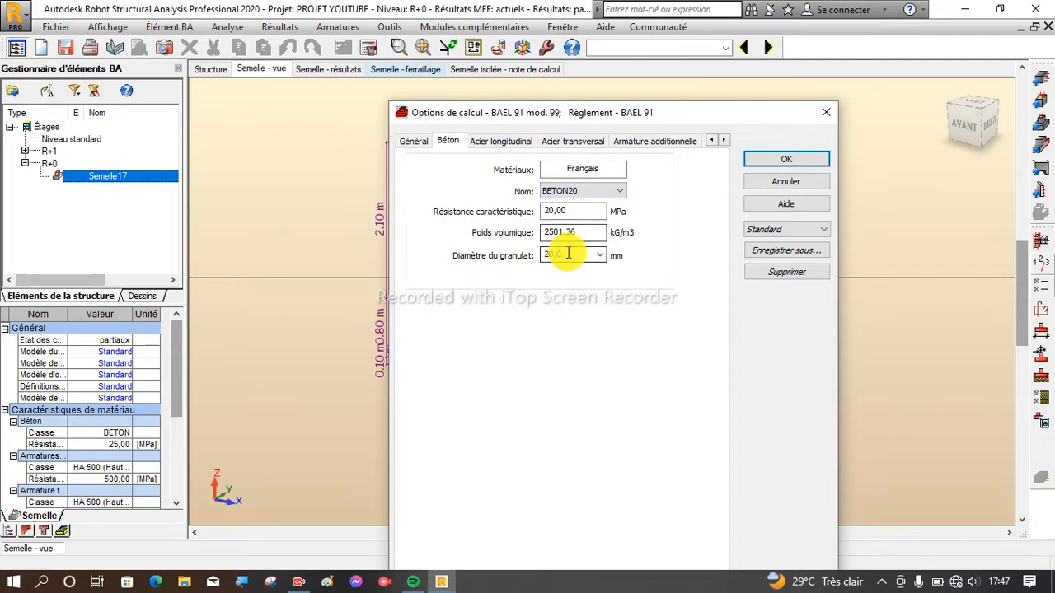
pyautogui.click(568, 254)
pyautogui.write('25')
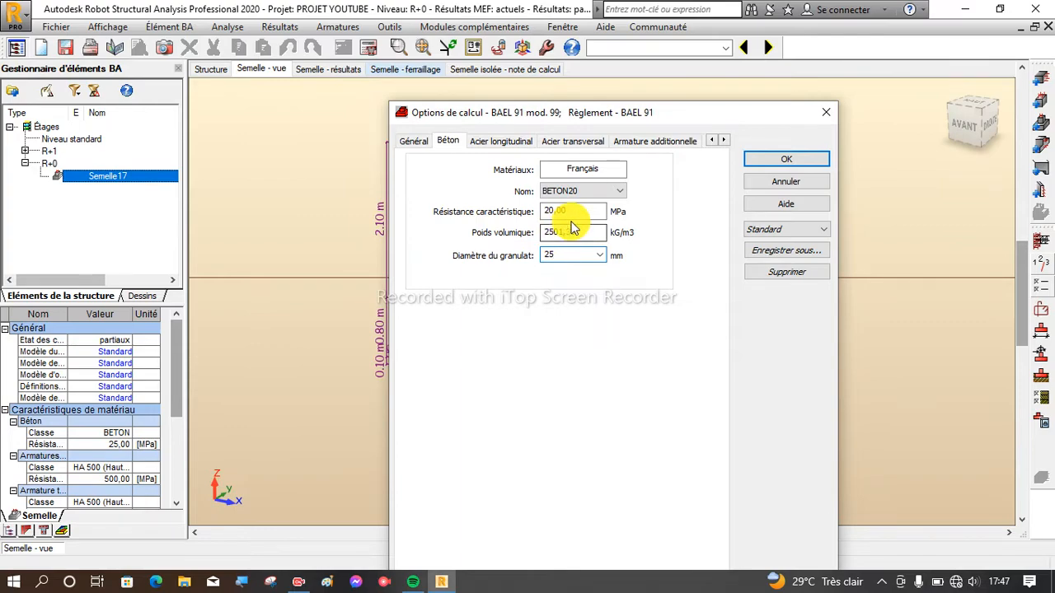
# Set the longitudinal steel class to HA 400 and exclude the 6, 8, 10, 12 and 14 mm bar diameters
pyautogui.click(500, 142)
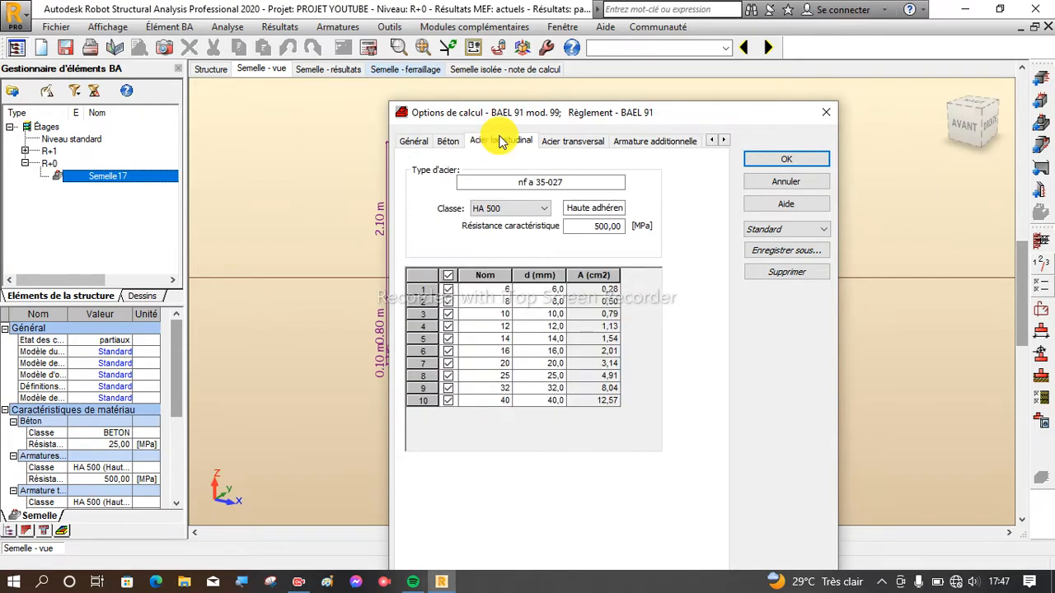
pyautogui.click(504, 208)
pyautogui.click(486, 223)
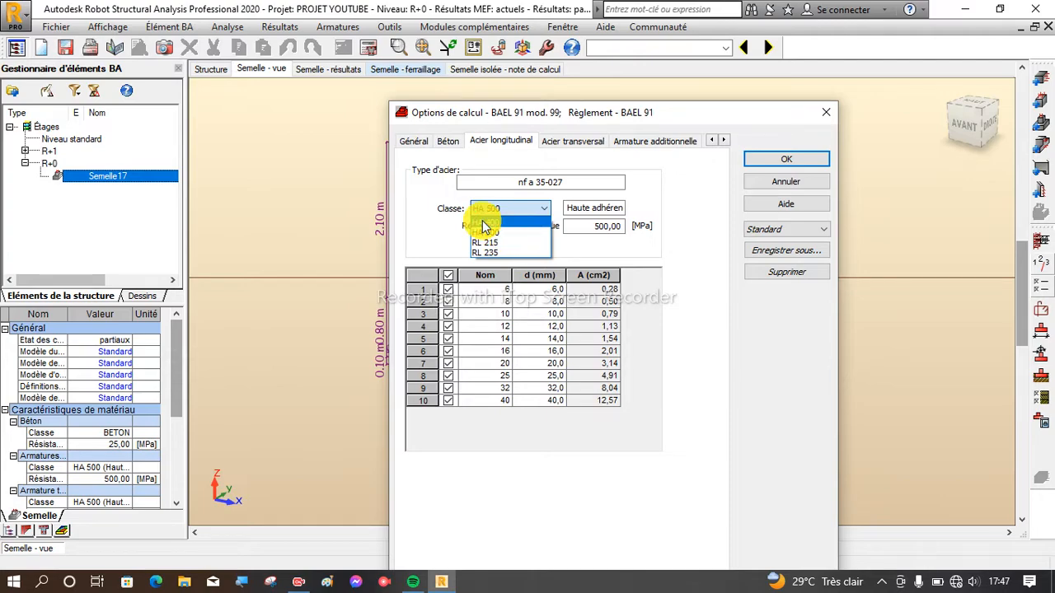
pyautogui.click(447, 314)
pyautogui.click(447, 326)
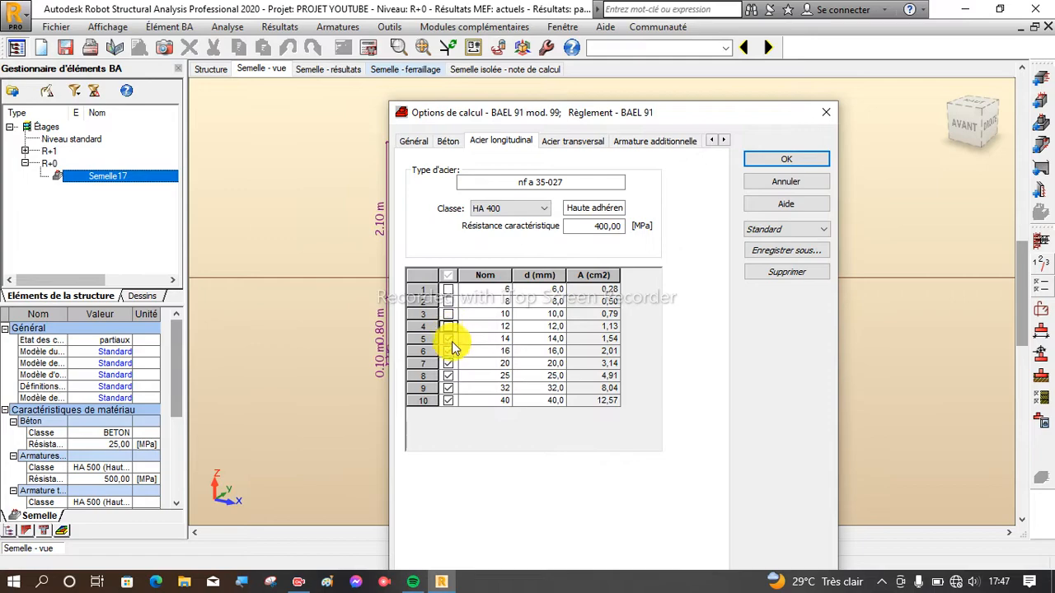
pyautogui.click(447, 339)
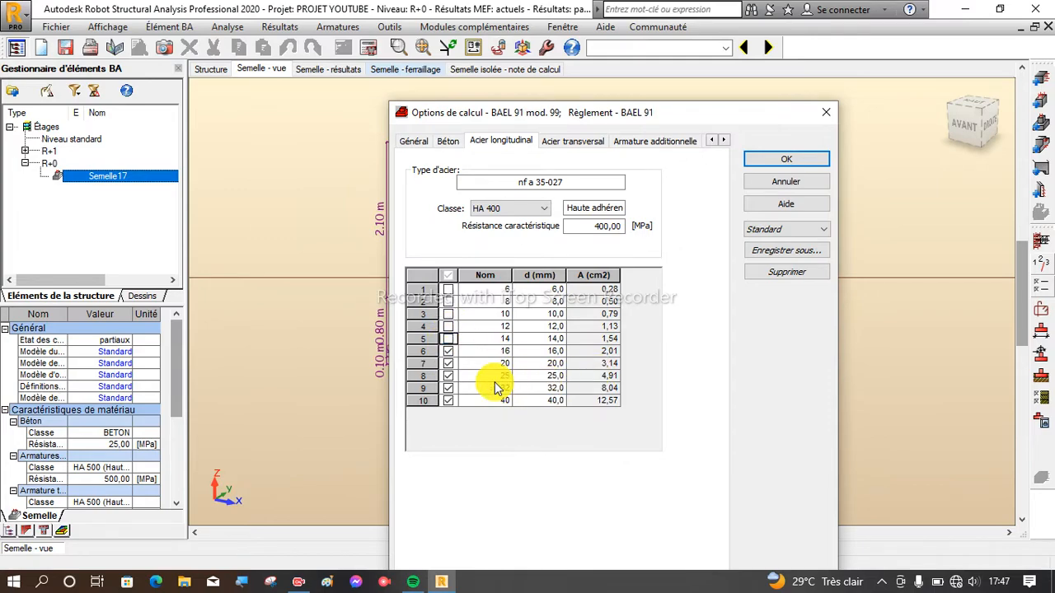
# Set the transverse steel class to HA 400 and exclude the larger bar diameters up to 40 mm
pyautogui.click(560, 145)
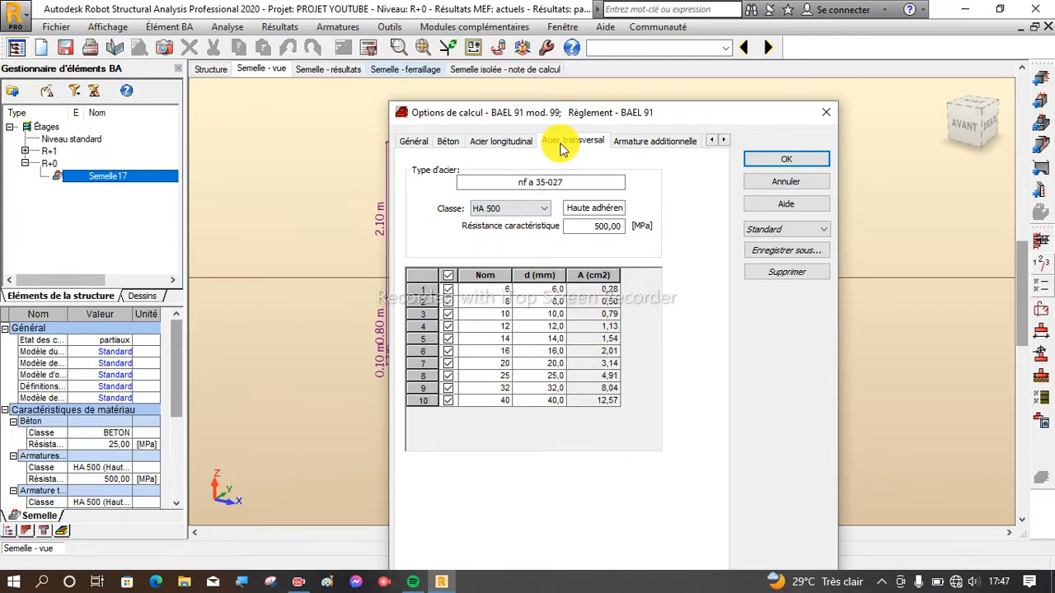
pyautogui.click(499, 209)
pyautogui.click(491, 234)
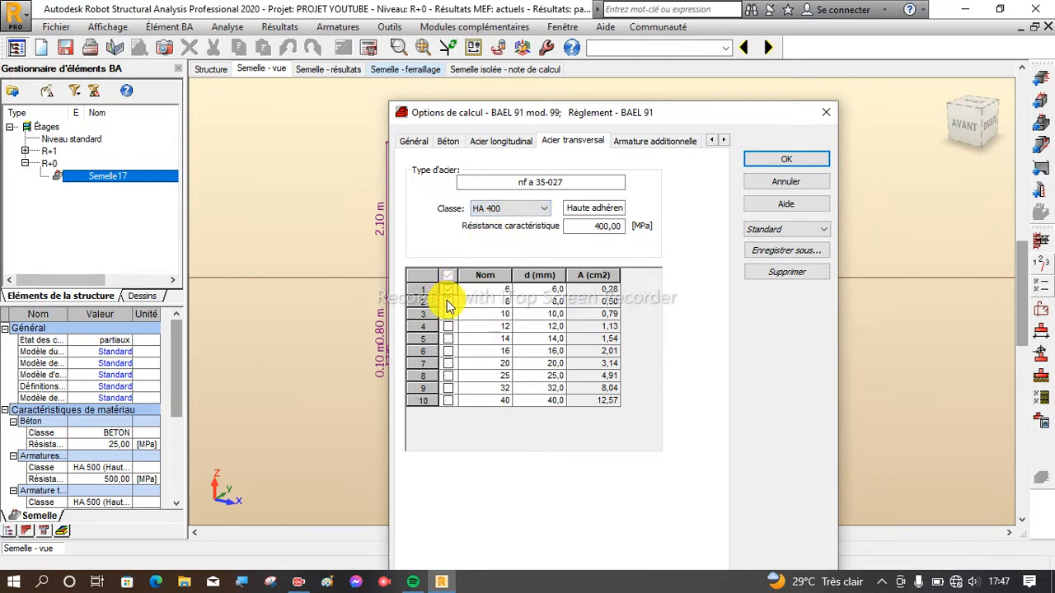
# Set the additional reinforcement class to HA 400, use BETON20 for the mass concrete, and confirm the calculation options
pyautogui.click(644, 140)
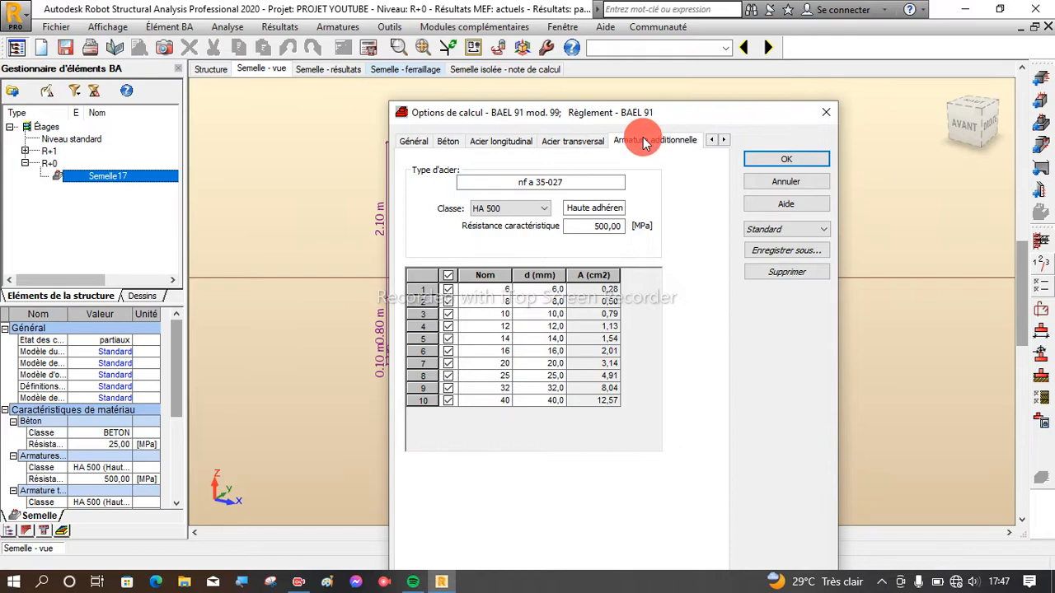
pyautogui.click(503, 210)
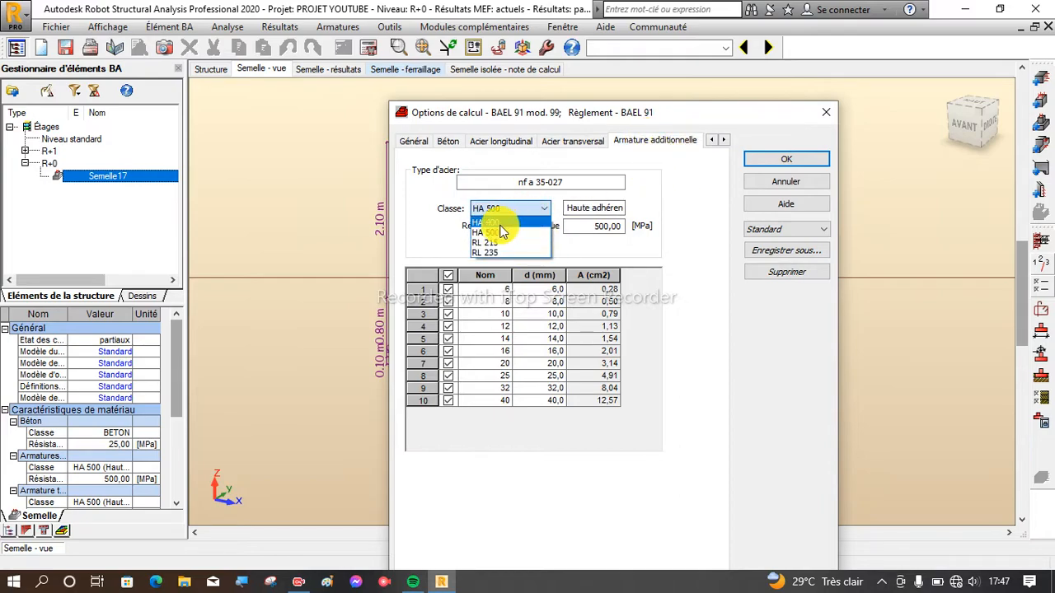
pyautogui.click(499, 223)
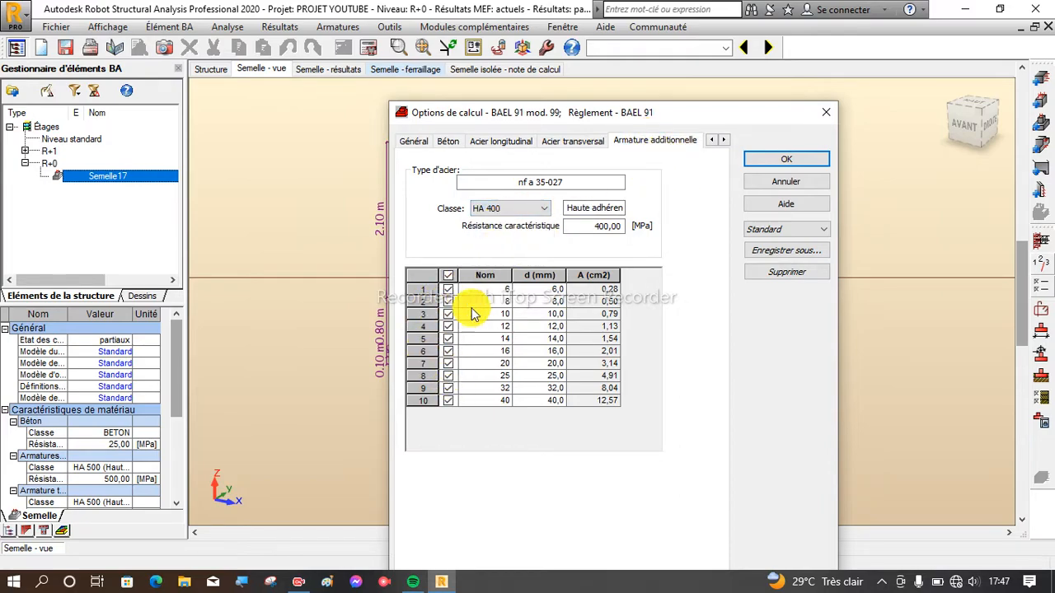
pyautogui.click(722, 140)
pyautogui.click(723, 140)
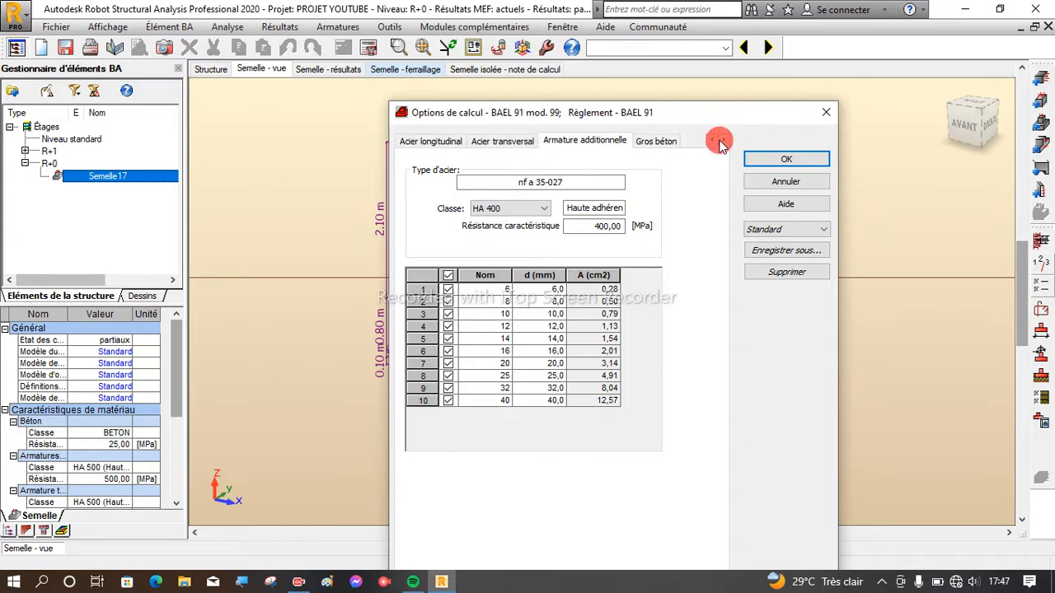
pyautogui.click(657, 142)
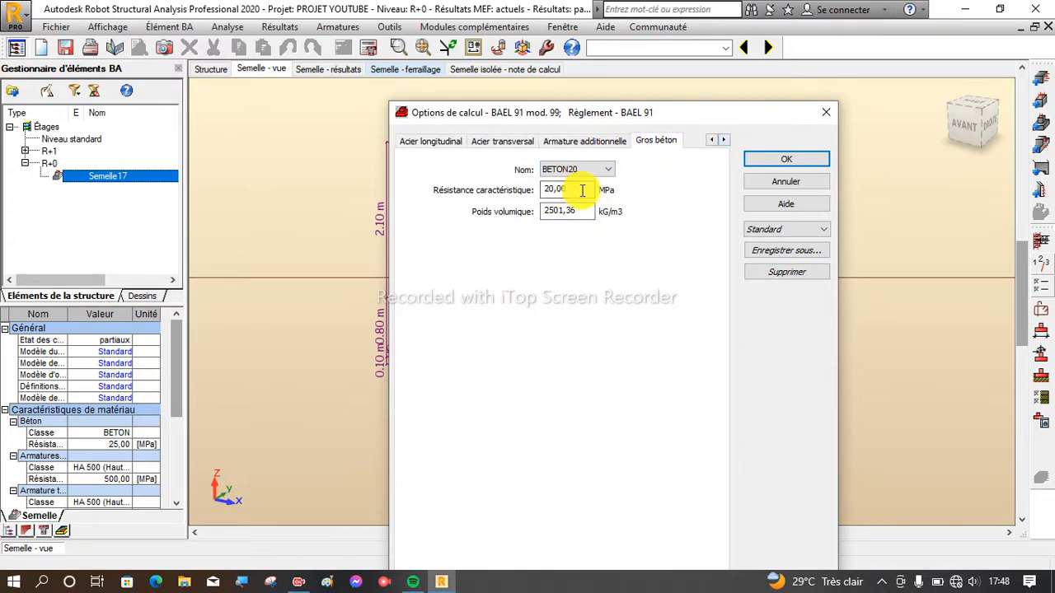
pyautogui.click(783, 160)
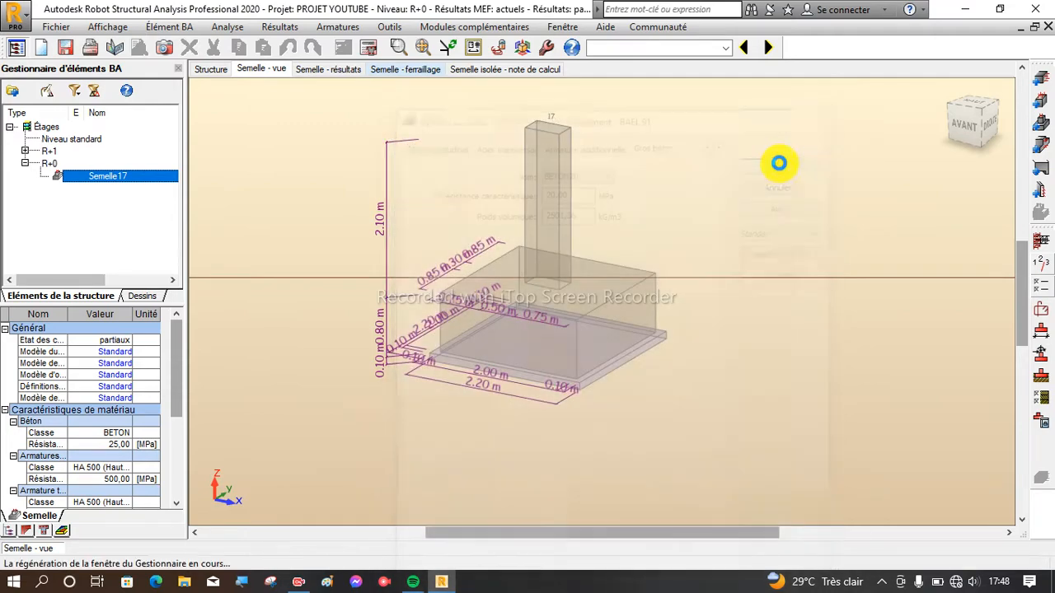
# In the reinforcement layout, set the starter bars' column connection to Oui with lengths of at least 0.8 m and 50 bar diameters
pyautogui.click(1041, 310)
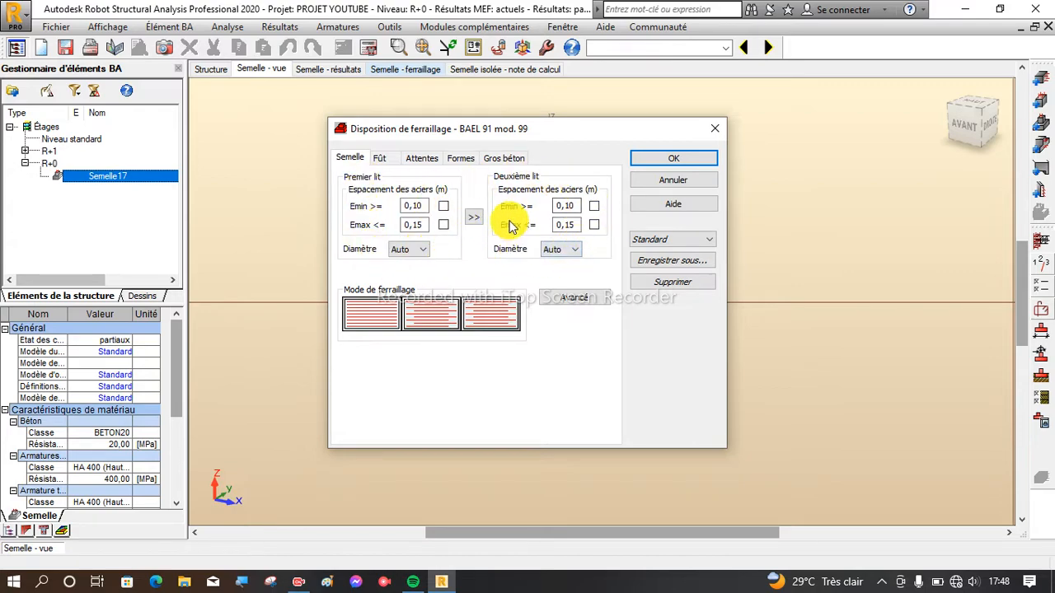
pyautogui.click(381, 158)
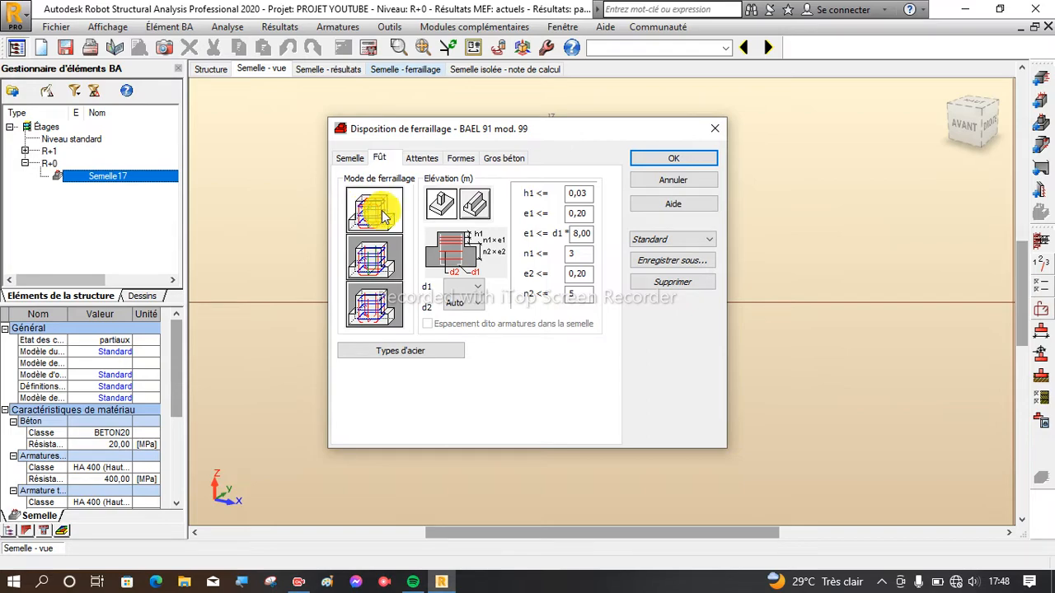
pyautogui.click(421, 160)
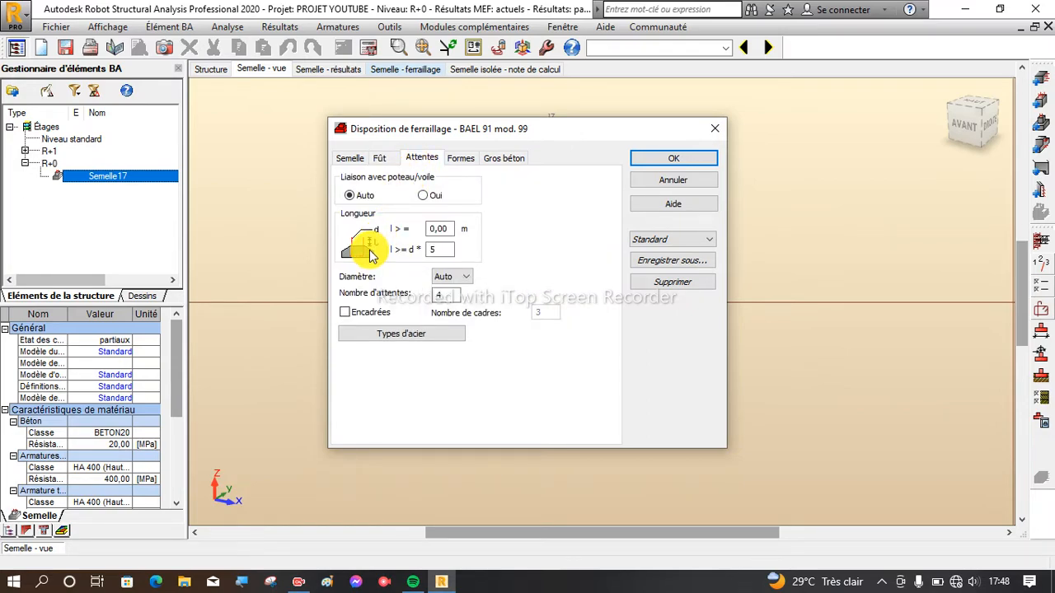
pyautogui.click(423, 196)
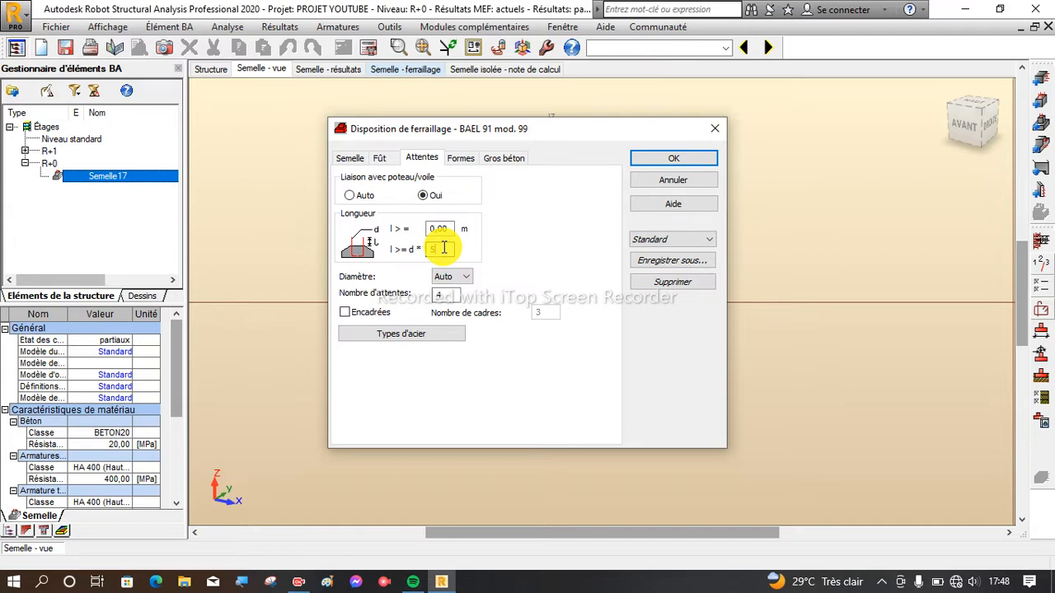
pyautogui.write('0')
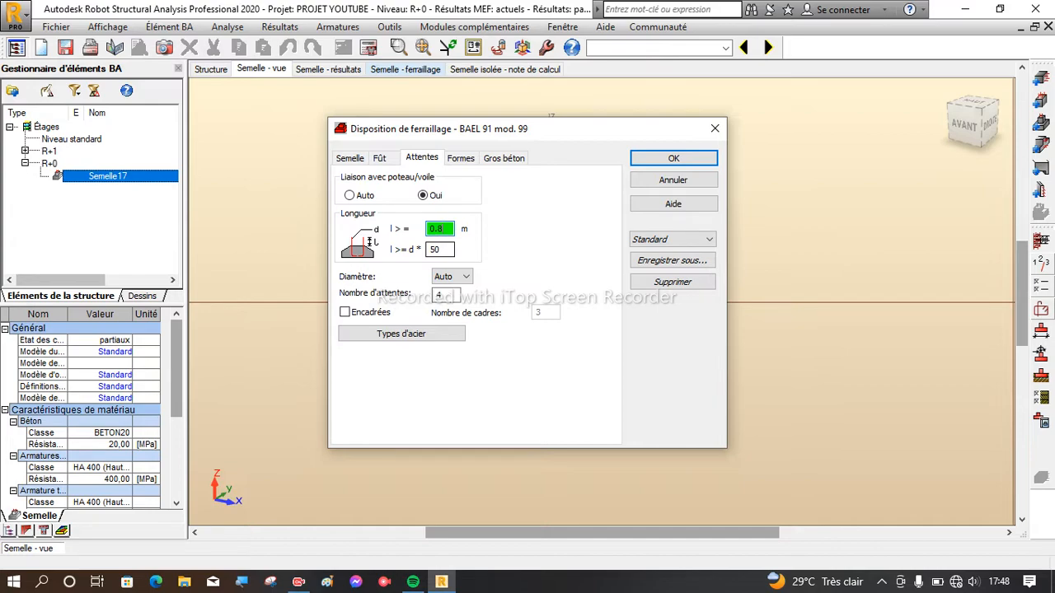
pyautogui.doubleClick(442, 251)
# Review the bar shapes and the mass concrete reinforcement options, and confirm the reinforcement layout
pyautogui.click(462, 159)
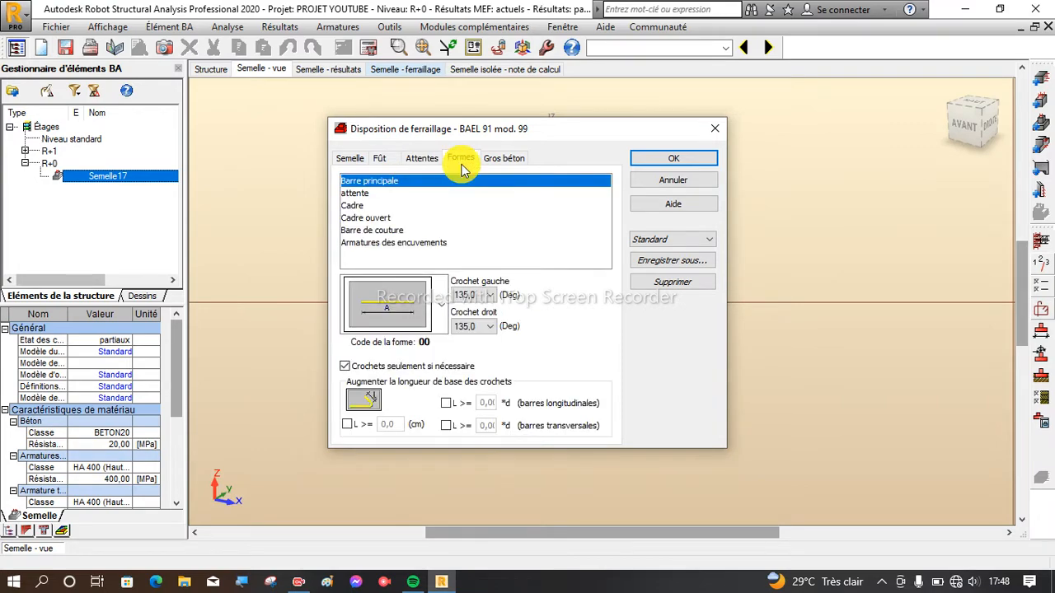
pyautogui.click(506, 160)
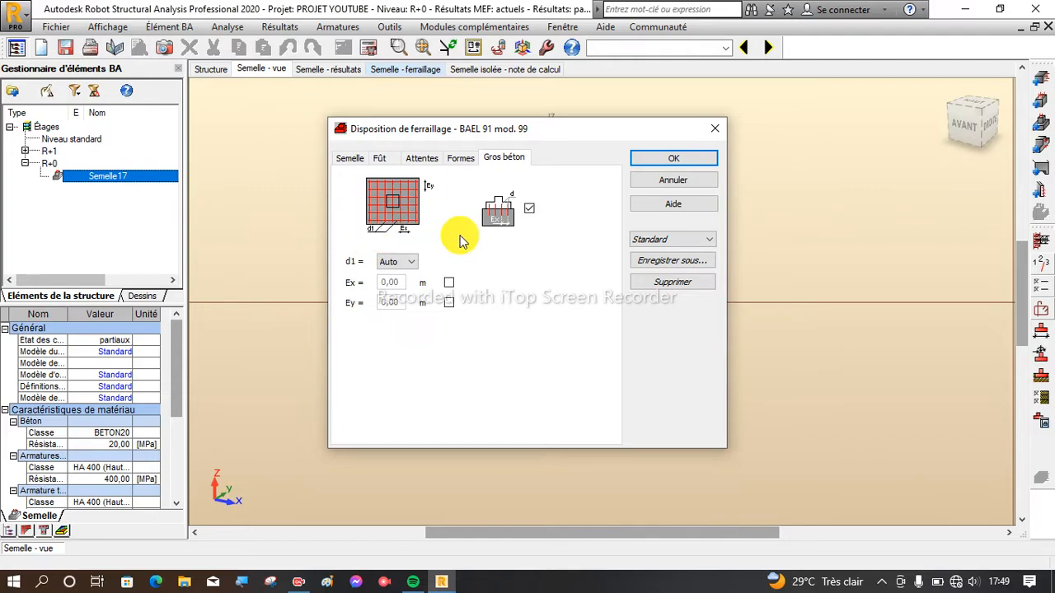
pyautogui.click(669, 158)
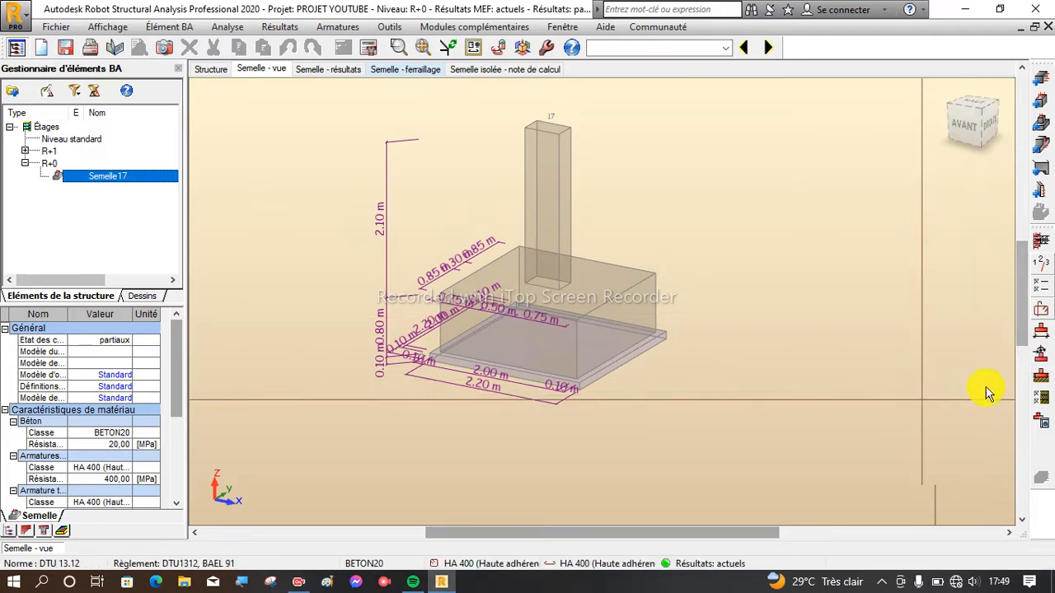
# Open the footing's load definition and examine the available force components and the load natures, including permanente and de calcul
pyautogui.click(1044, 357)
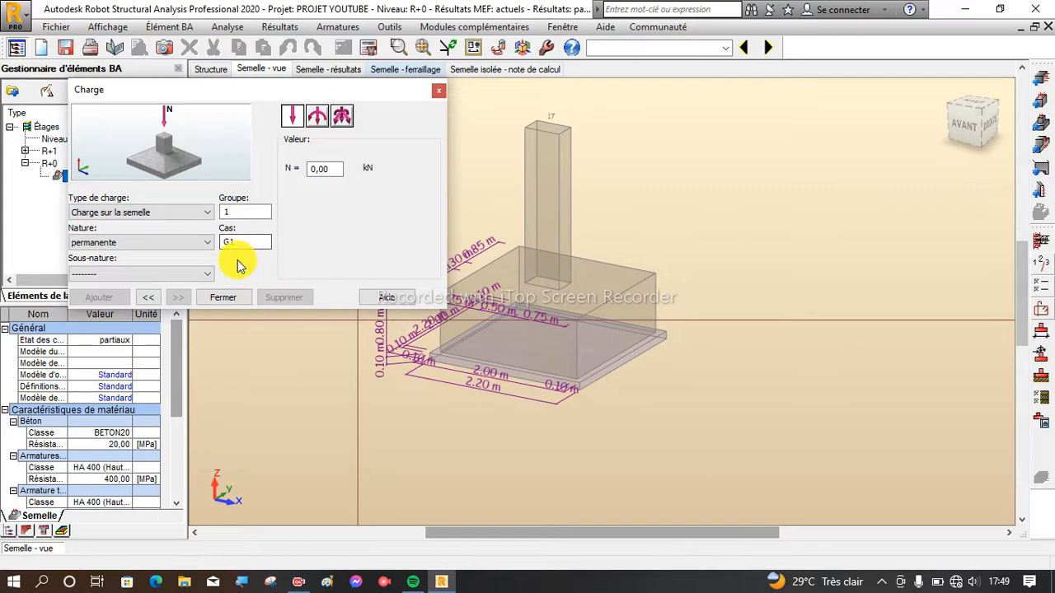
pyautogui.click(292, 115)
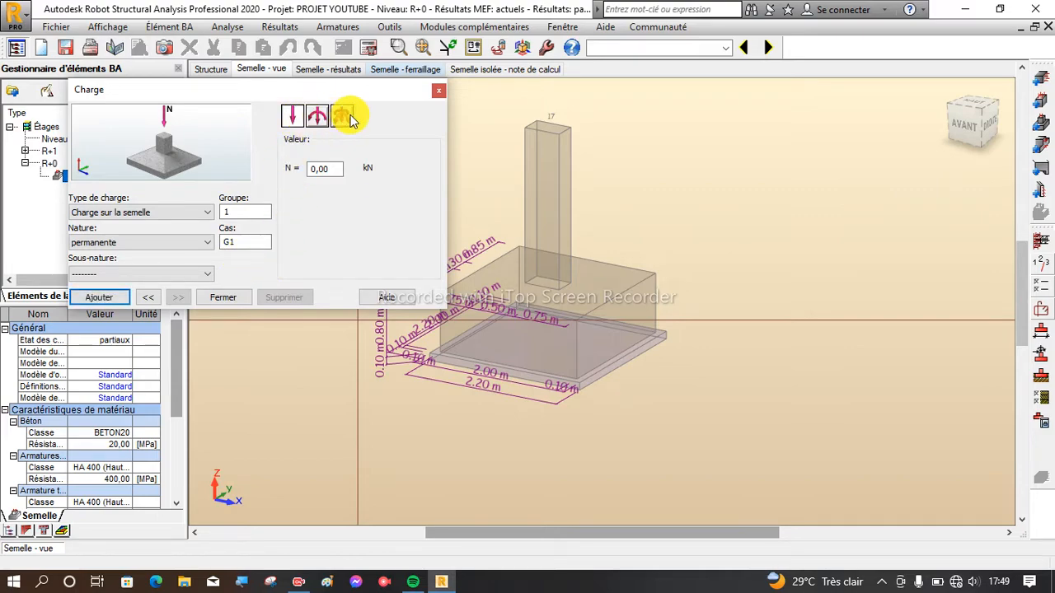
pyautogui.click(349, 118)
pyautogui.click(320, 116)
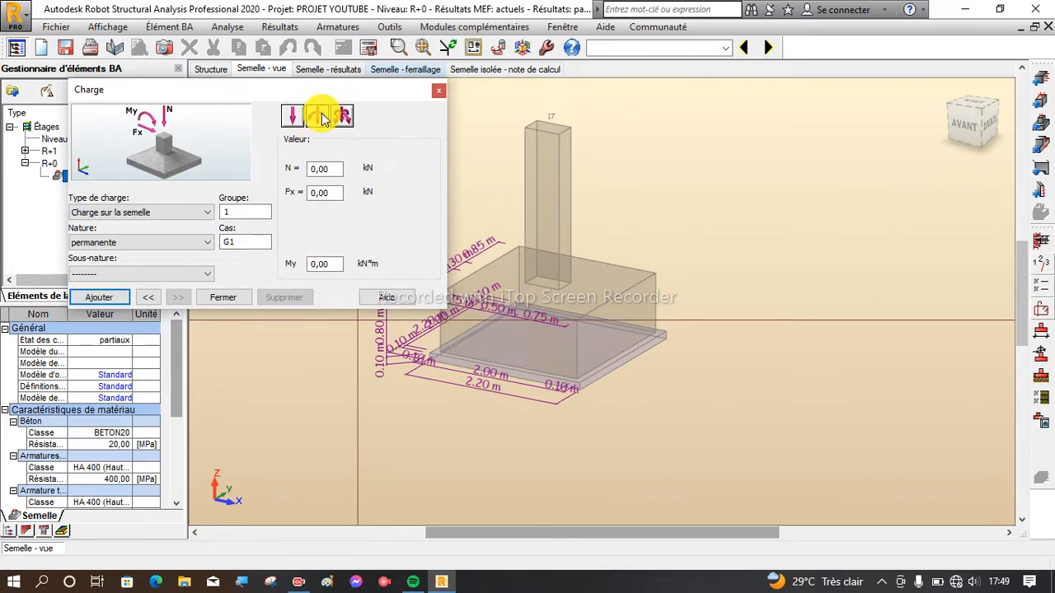
pyautogui.click(292, 116)
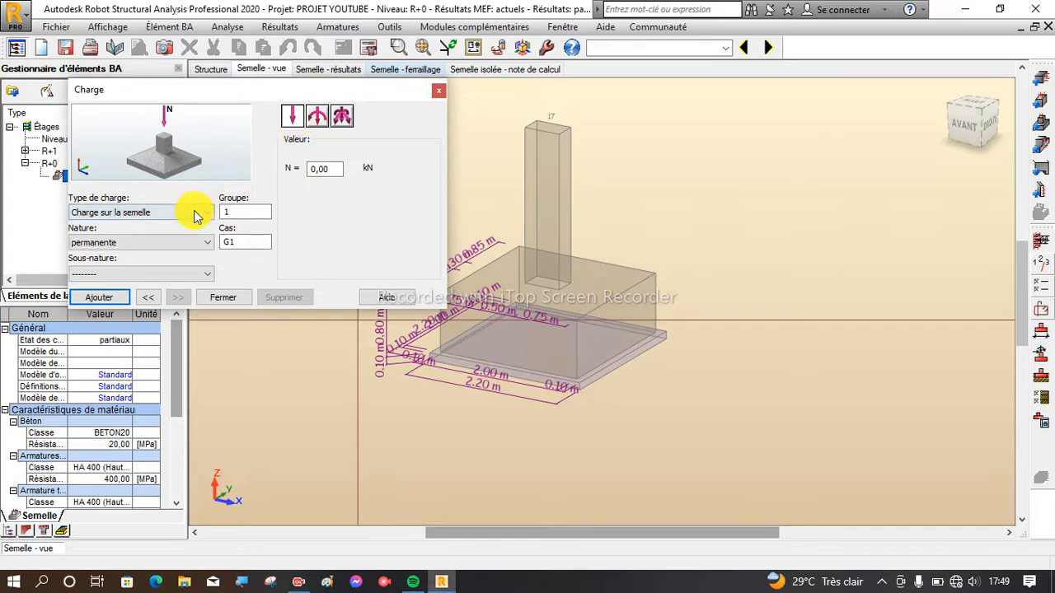
pyautogui.click(187, 243)
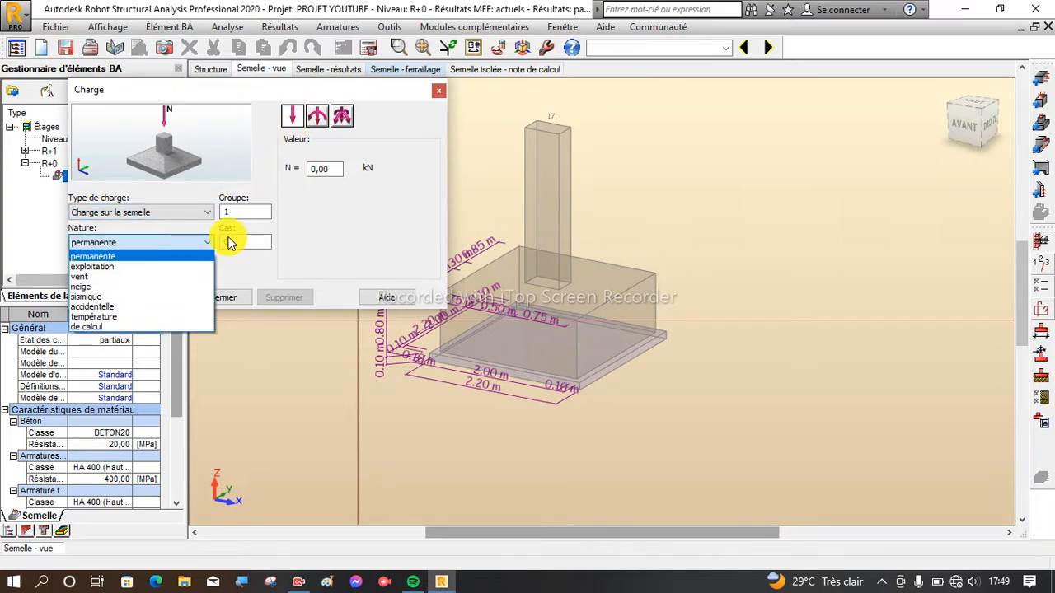
pyautogui.click(95, 327)
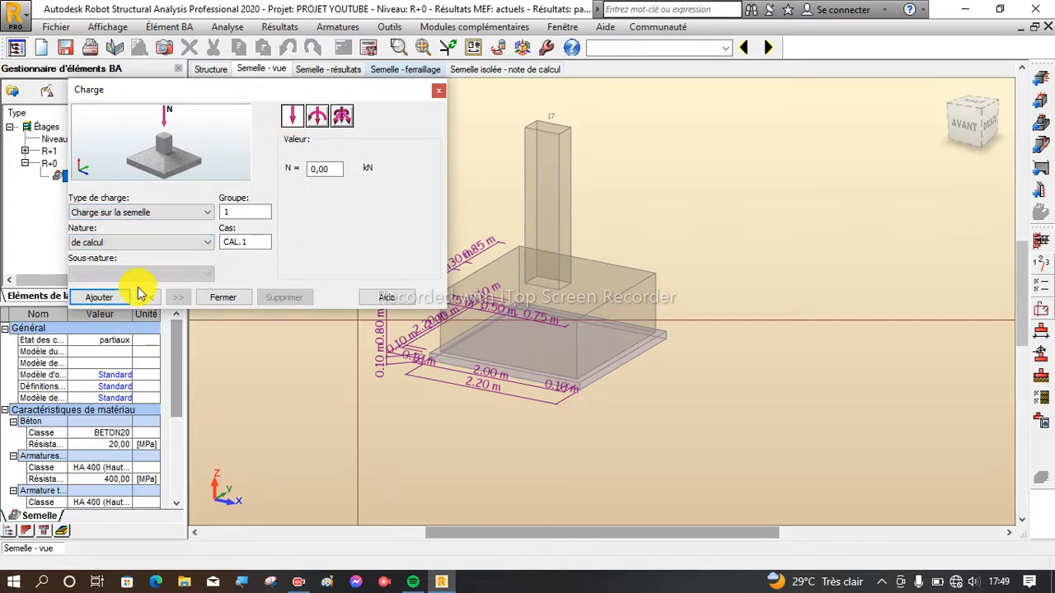
pyautogui.click(169, 242)
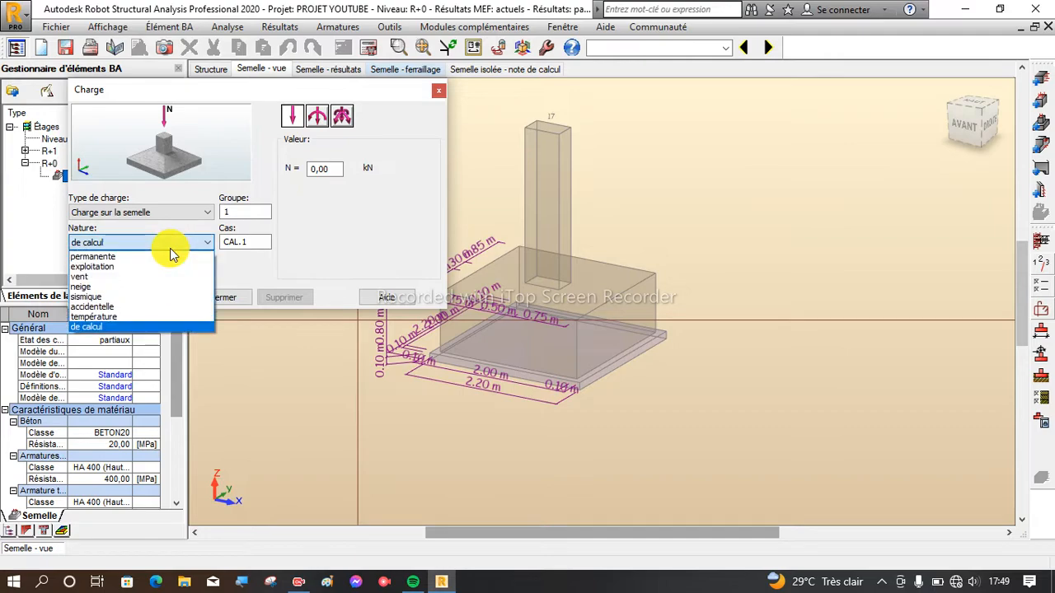
pyautogui.click(109, 260)
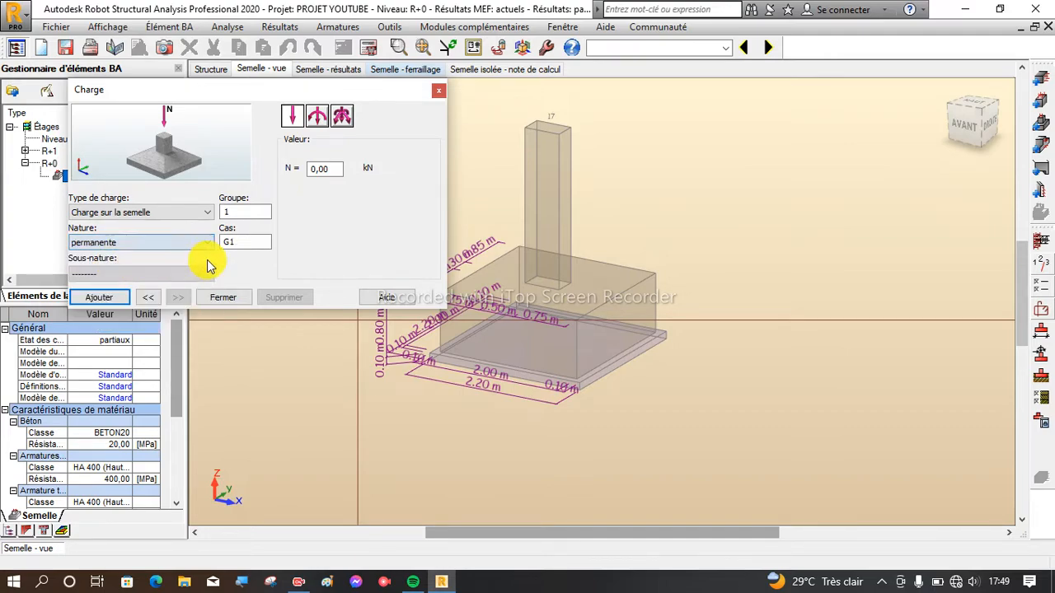
# Add two permanent footing loads with zero values: G1 with N only, and G2 with N, Fx, Fy, Mx and My
pyautogui.click(122, 301)
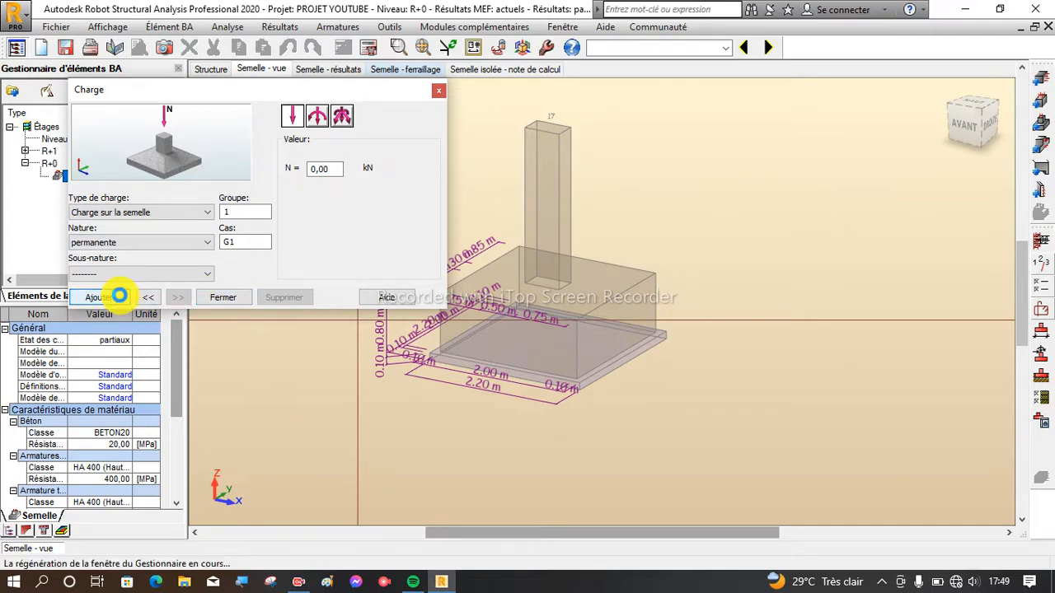
pyautogui.click(342, 120)
pyautogui.click(111, 297)
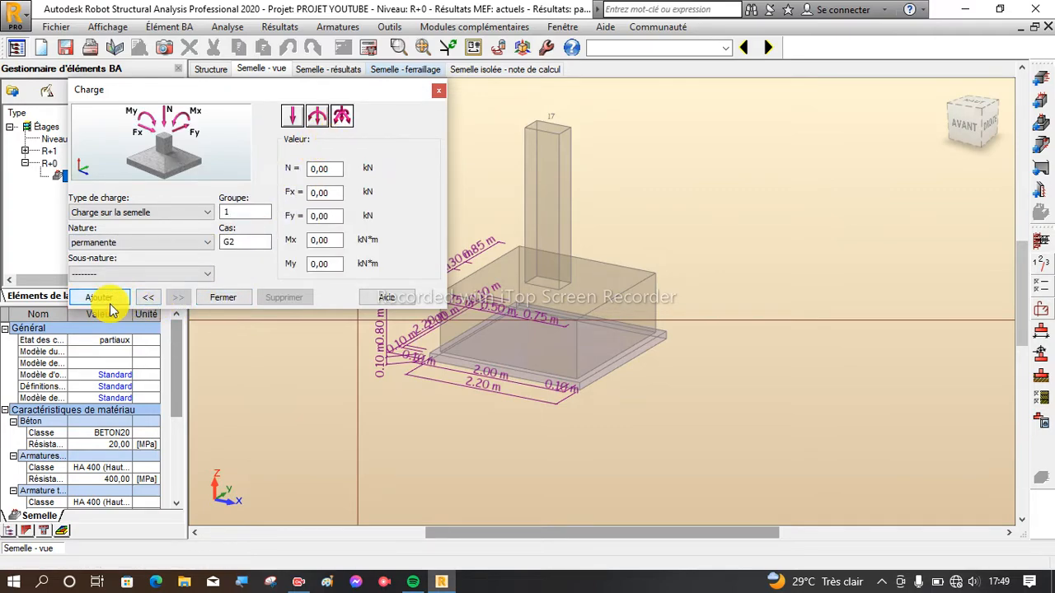
# Go back through the defined loads to the ELU design load, examine its forces and moments against the footing, and close the load definition
pyautogui.click(148, 298)
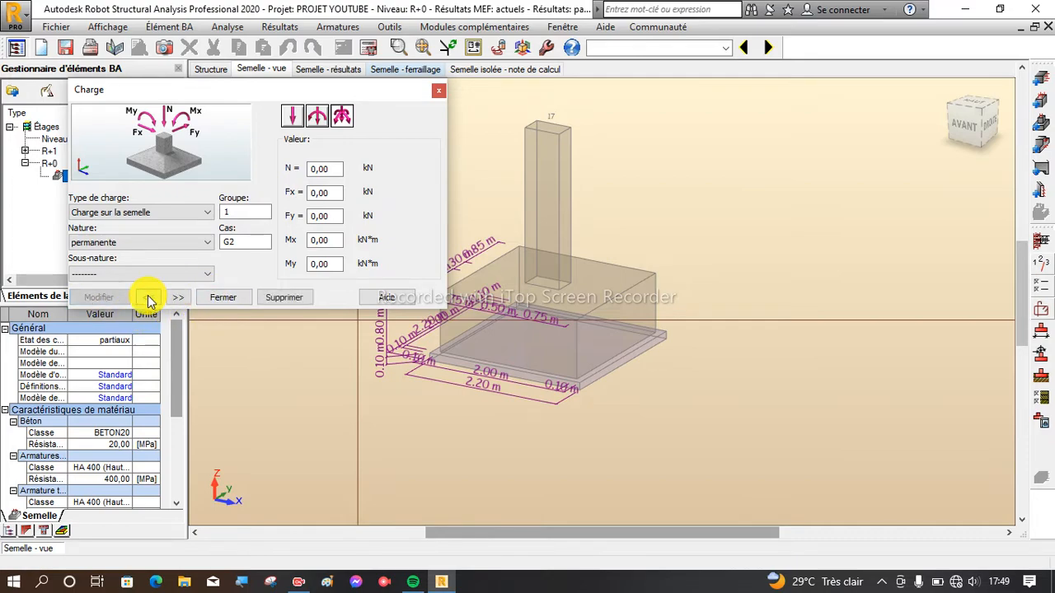
pyautogui.click(148, 297)
pyautogui.click(148, 298)
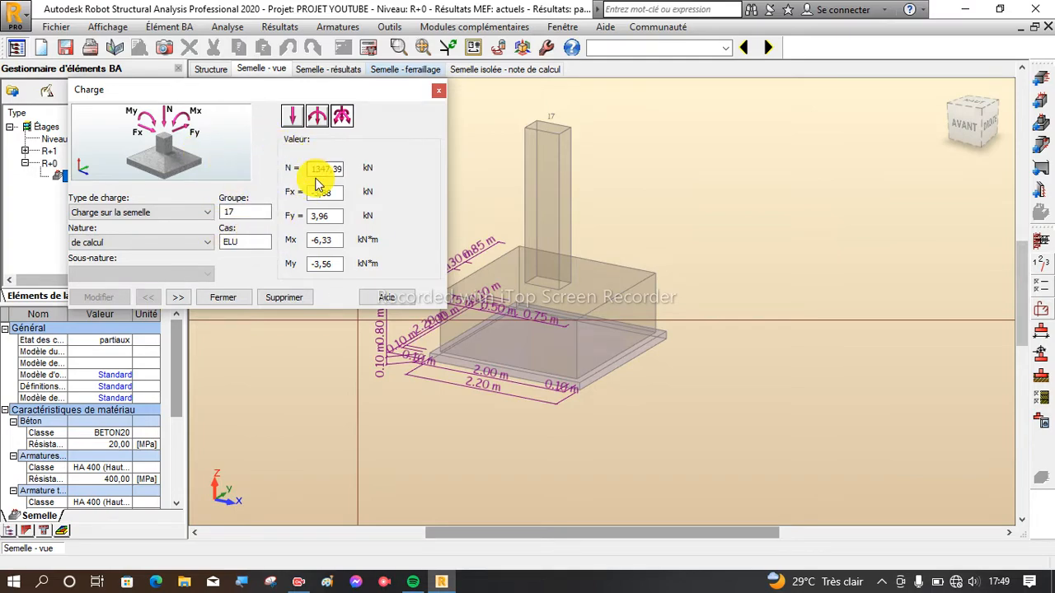
pyautogui.scroll(-2, 742, 431)
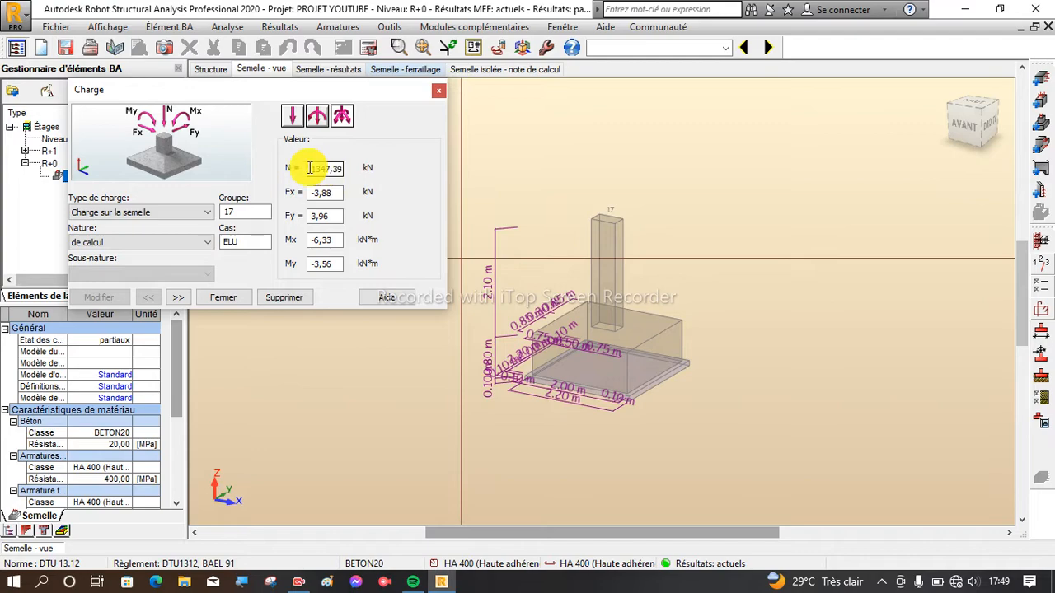
pyautogui.click(333, 192)
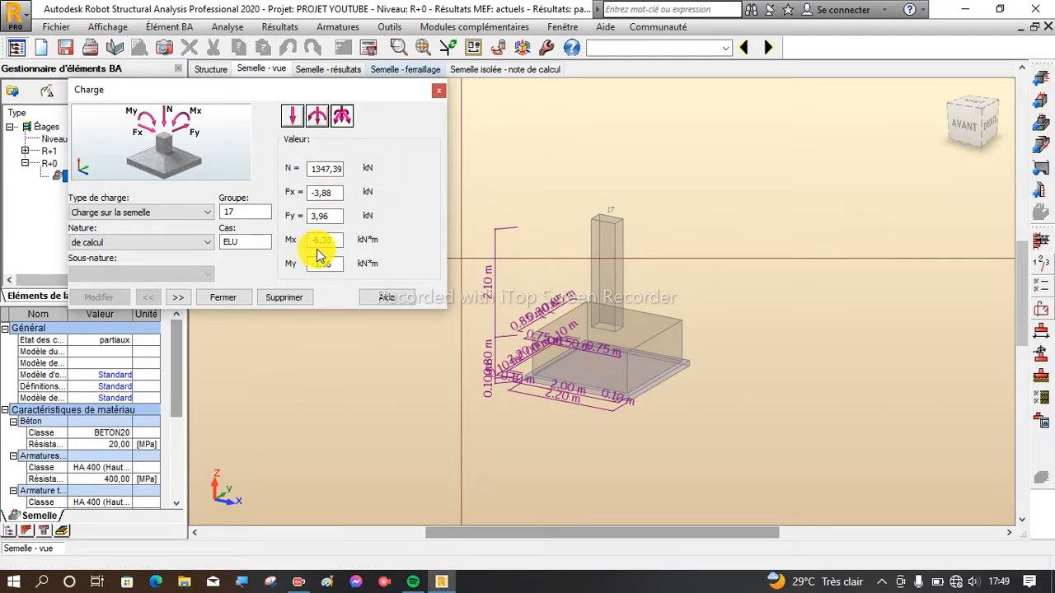
pyautogui.scroll(1, 623, 400)
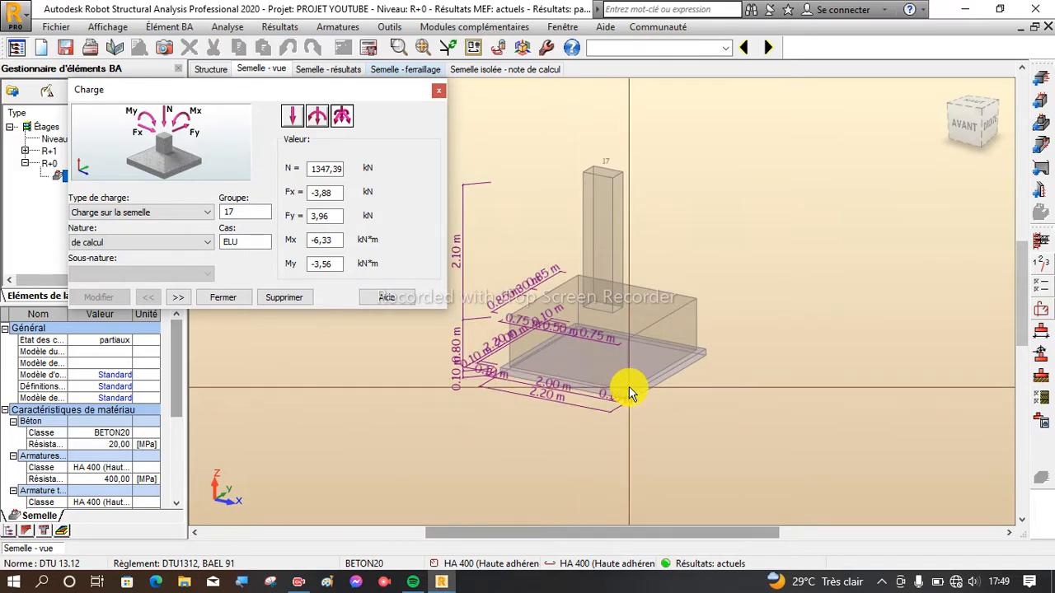
pyautogui.scroll(1, 598, 418)
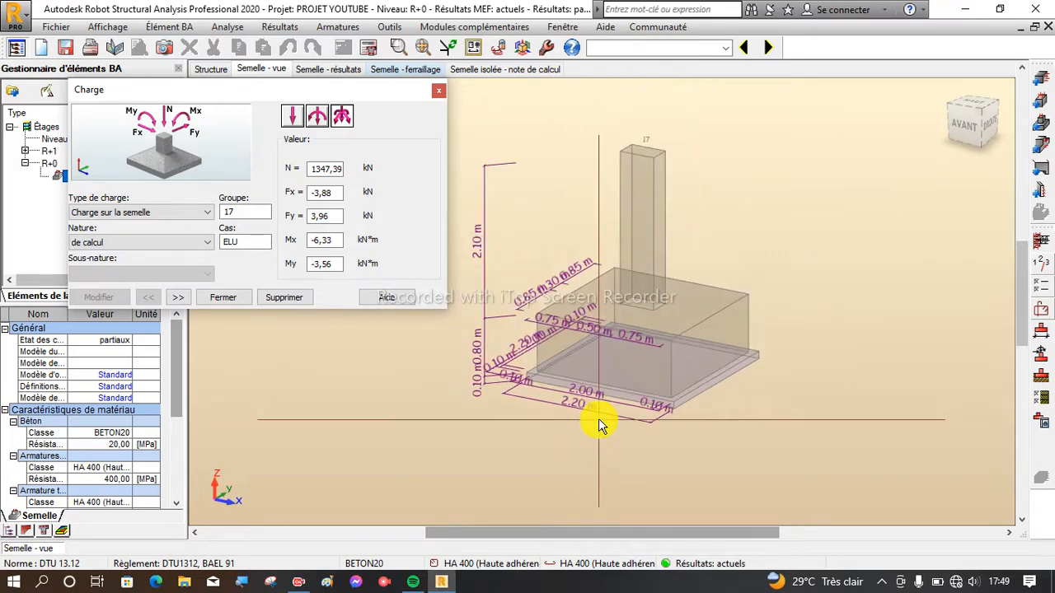
pyautogui.scroll(-1, 599, 420)
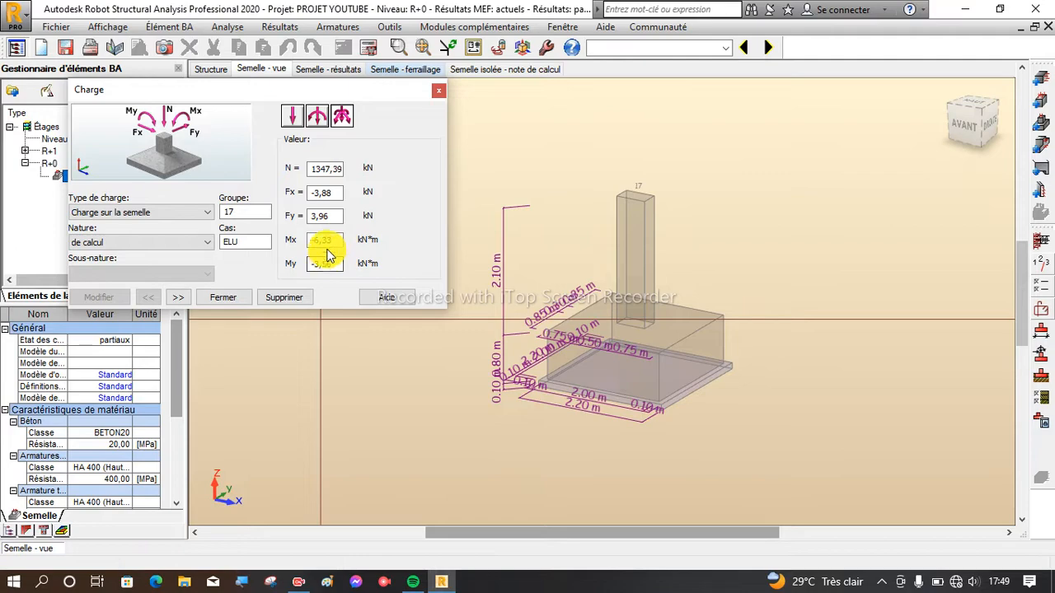
pyautogui.scroll(2, 626, 324)
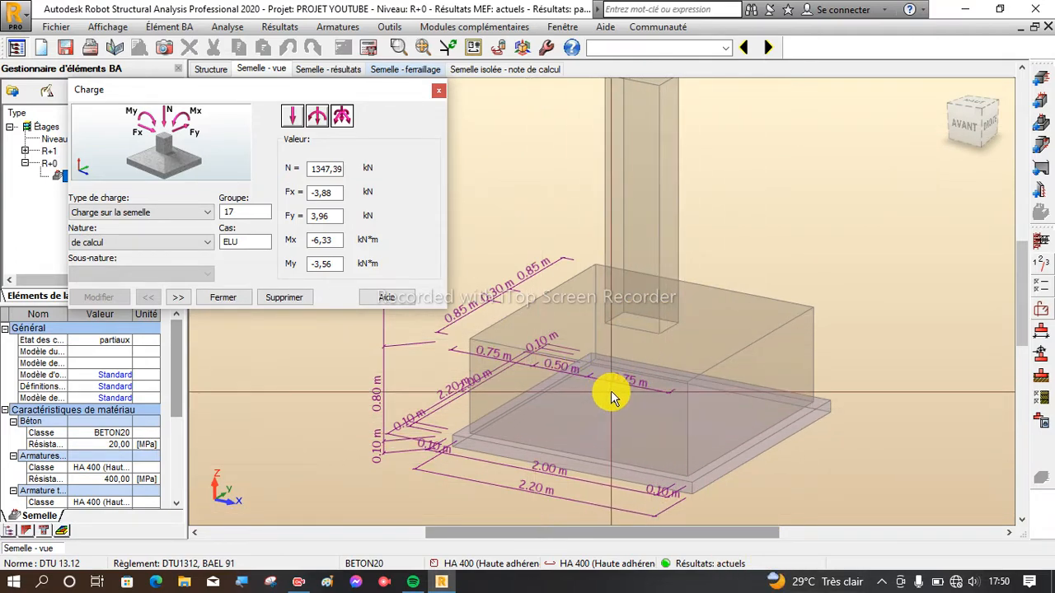
pyautogui.scroll(-1, 612, 393)
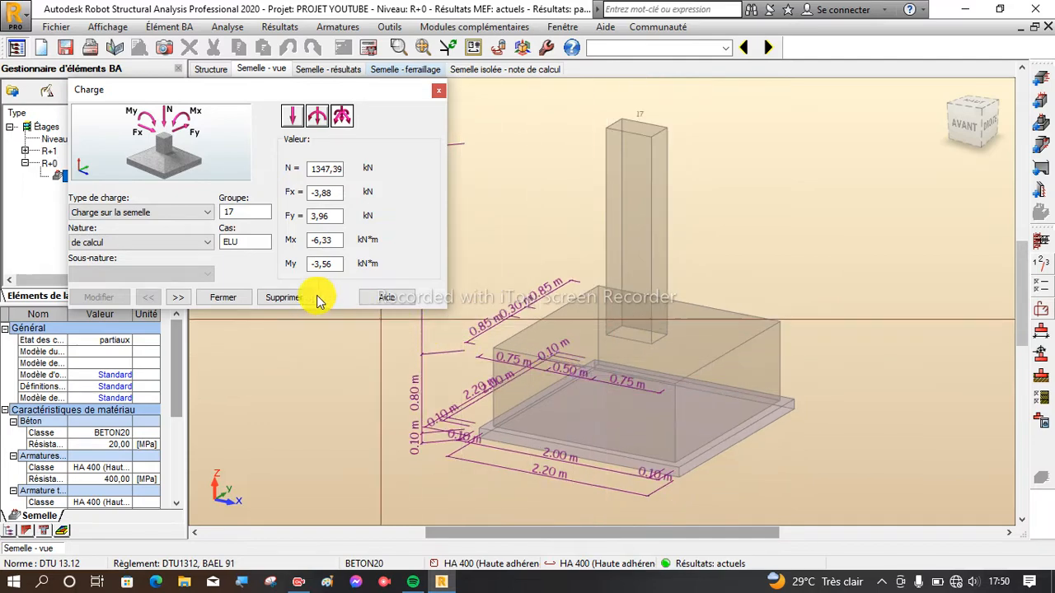
pyautogui.click(233, 299)
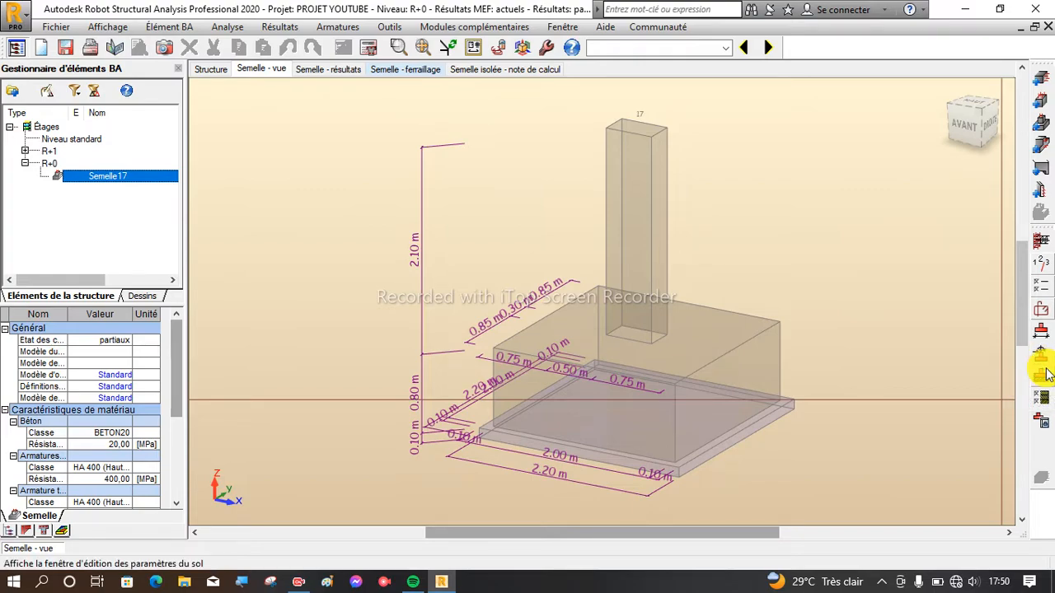
# Examine the soil parameters, covering the footing levels, stratification and soil types for a second layer, and close them without applying
pyautogui.click(1043, 371)
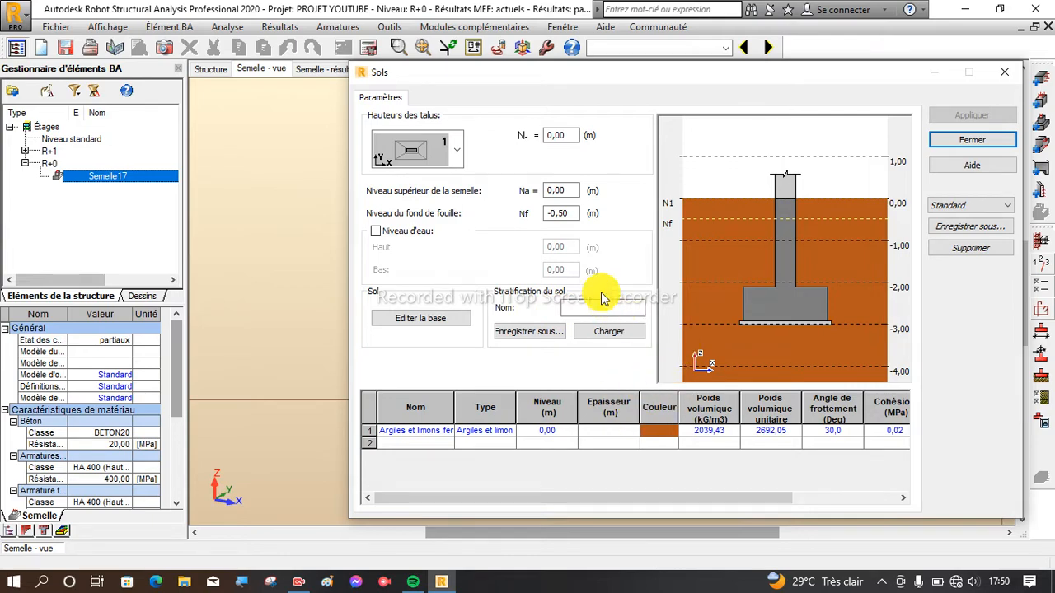
pyautogui.moveTo(620, 80); pyautogui.dragTo(385, 47)
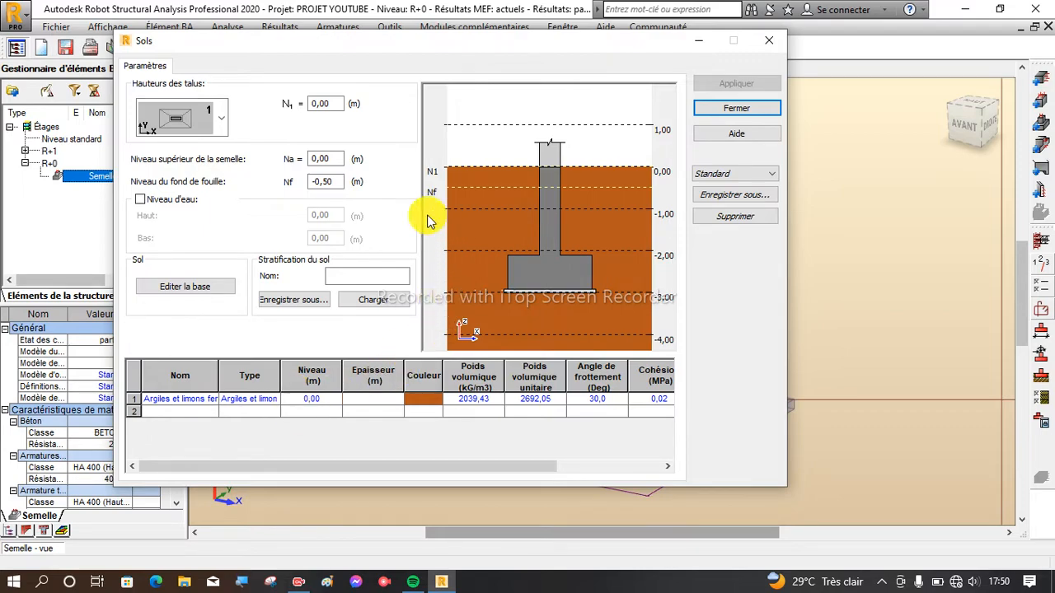
pyautogui.doubleClick(328, 105)
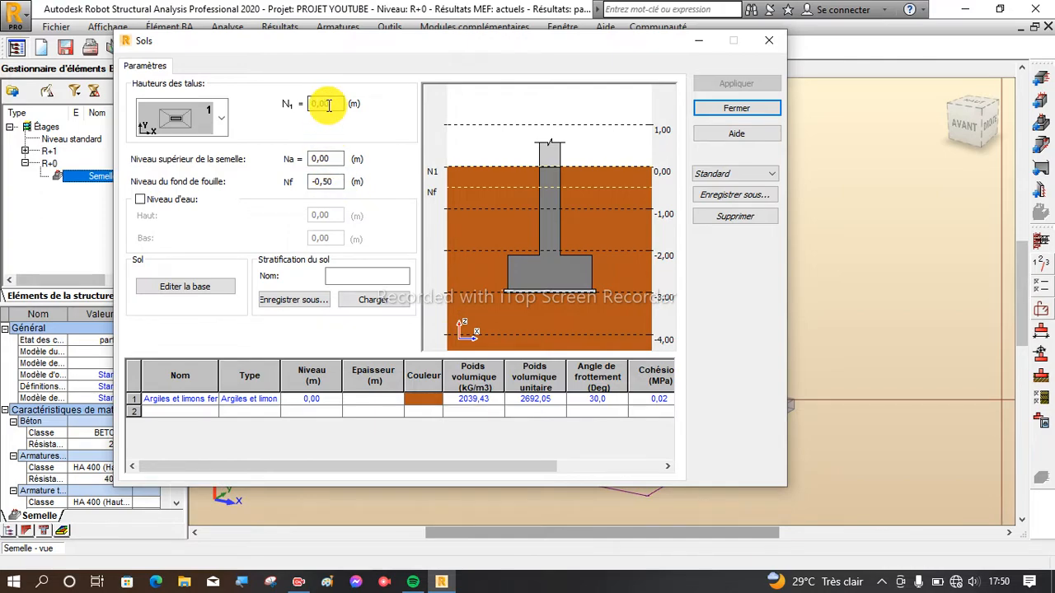
pyautogui.doubleClick(337, 158)
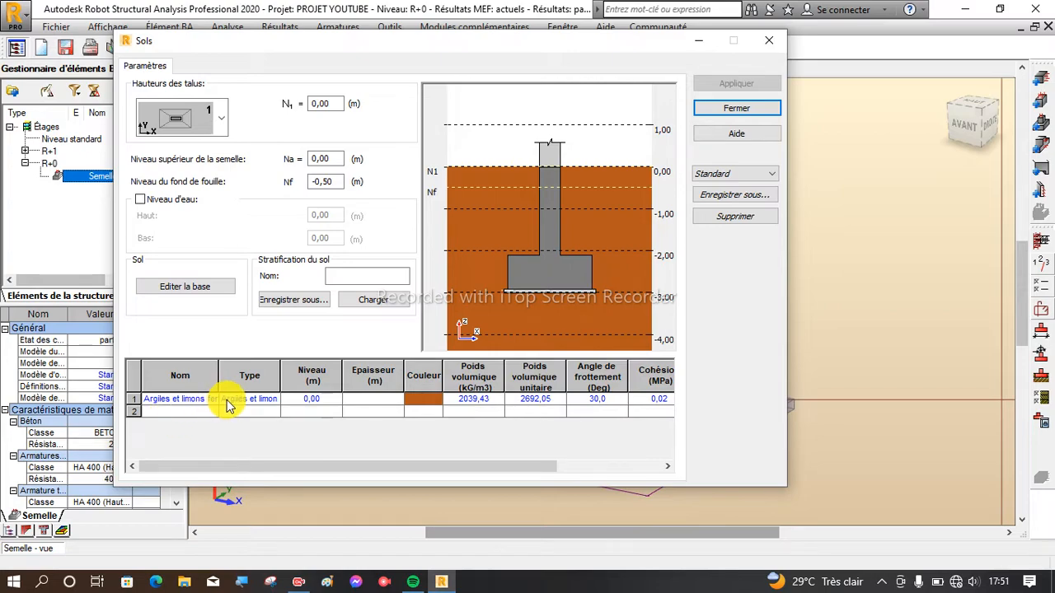
pyautogui.click(317, 402)
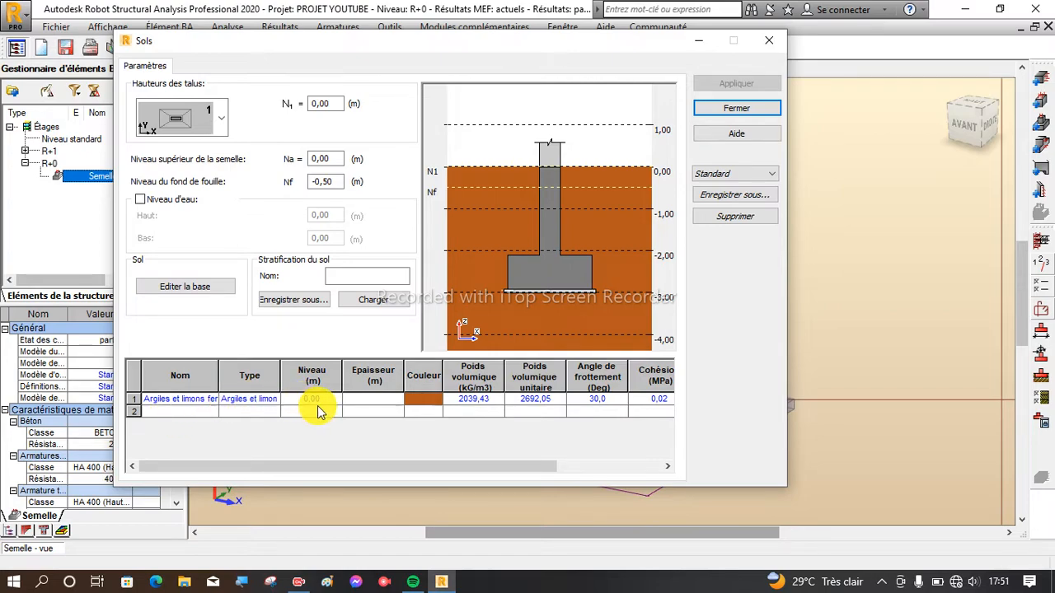
pyautogui.click(383, 406)
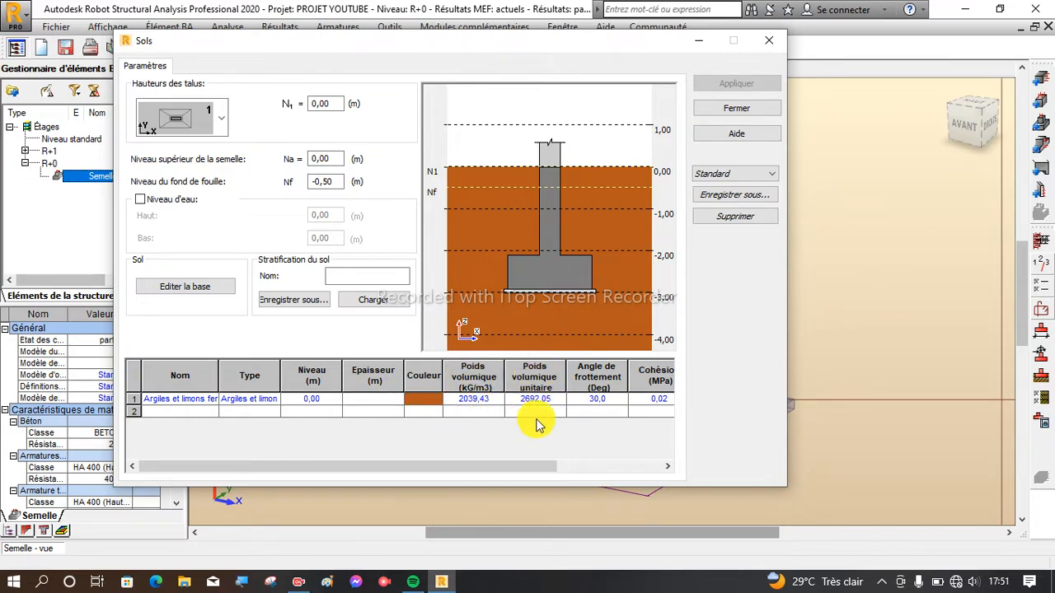
pyautogui.click(210, 411)
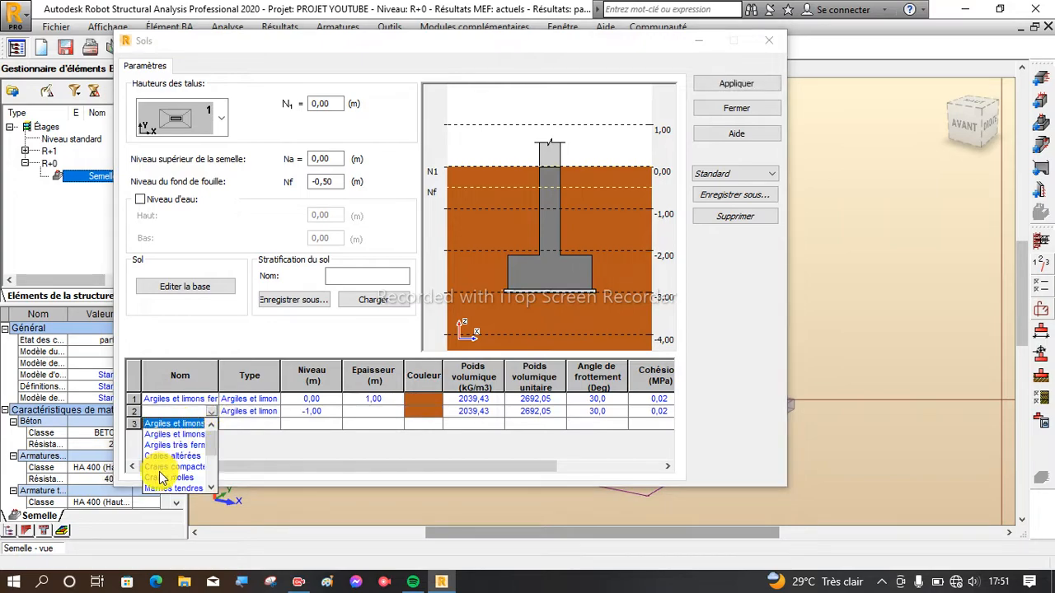
pyautogui.click(267, 464)
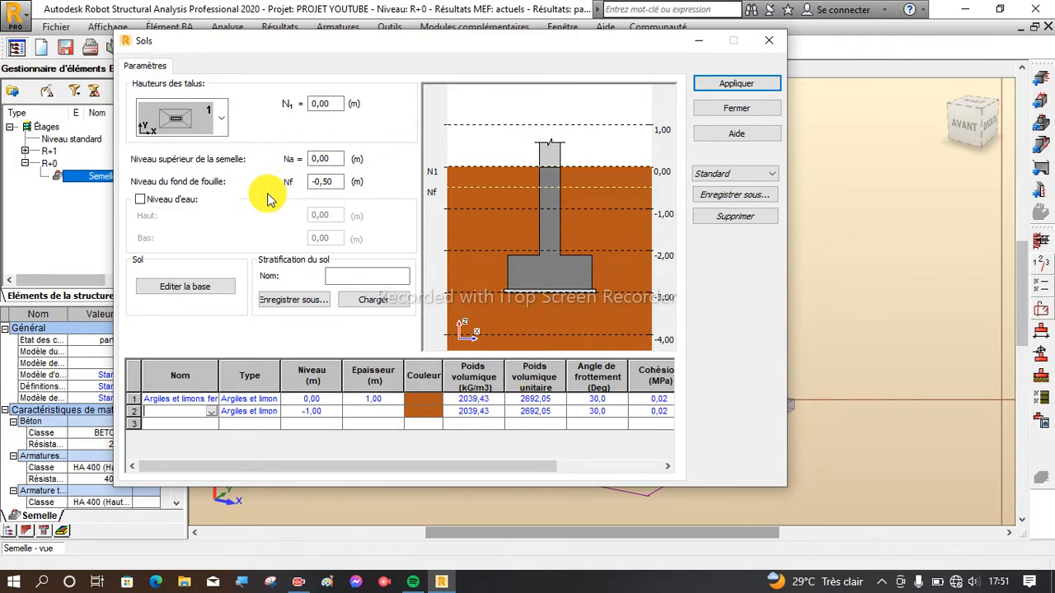
pyautogui.click(733, 113)
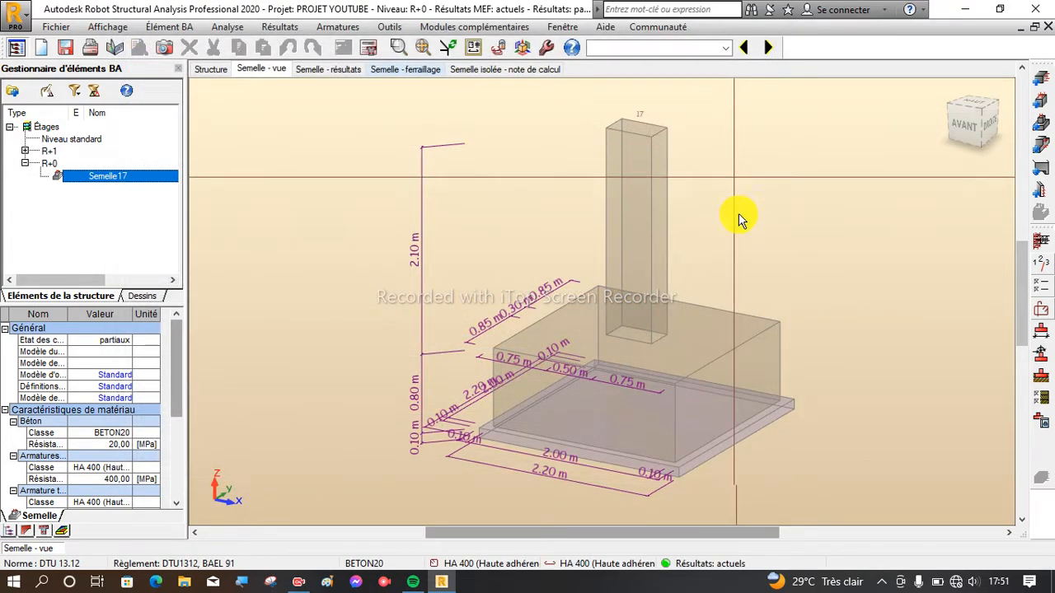
# In the geotechnical options, set the safety coefficients for sliding (Glissement) and overturning (Renversement) to 1,3
pyautogui.click(1048, 401)
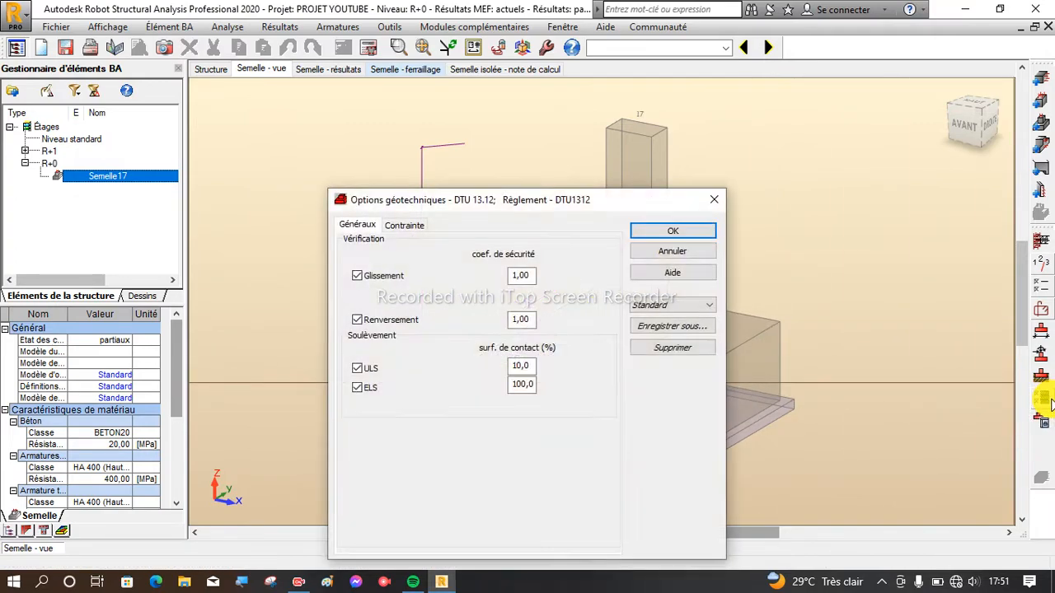
pyautogui.moveTo(509, 211); pyautogui.dragTo(535, 88)
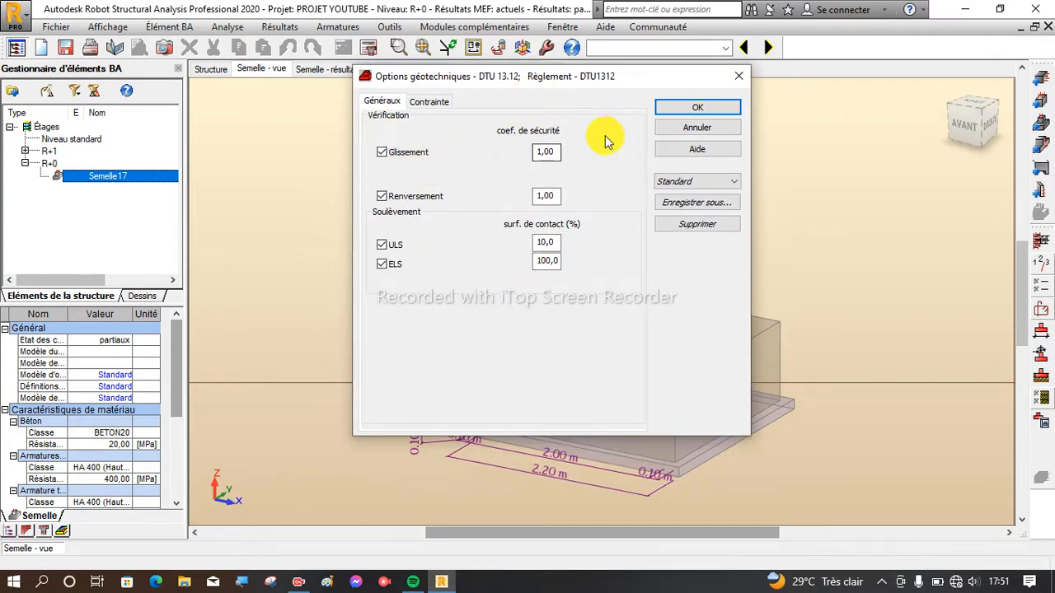
pyautogui.click(556, 150)
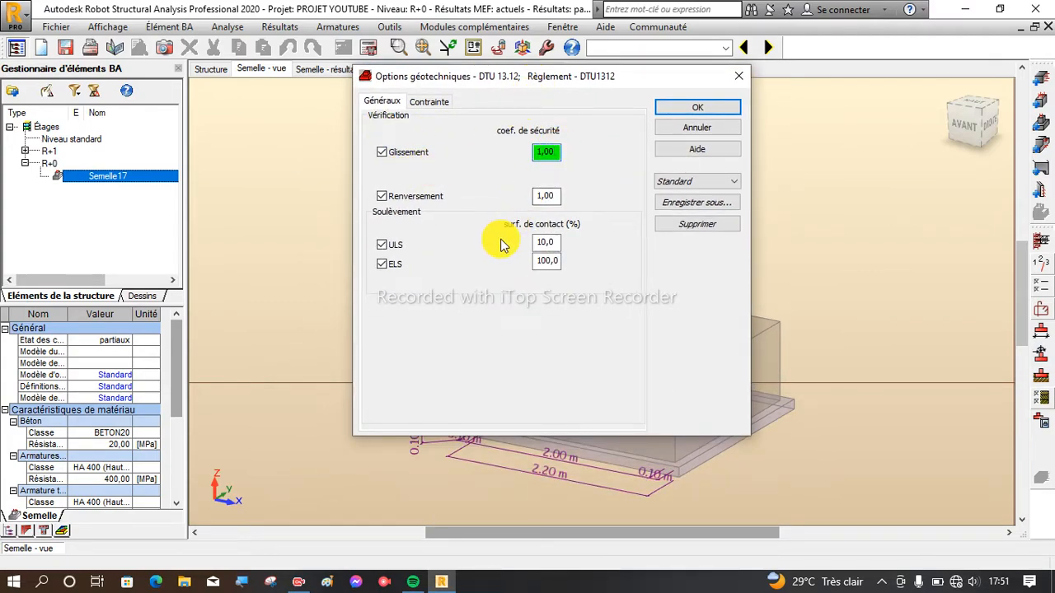
pyautogui.write('1,3')
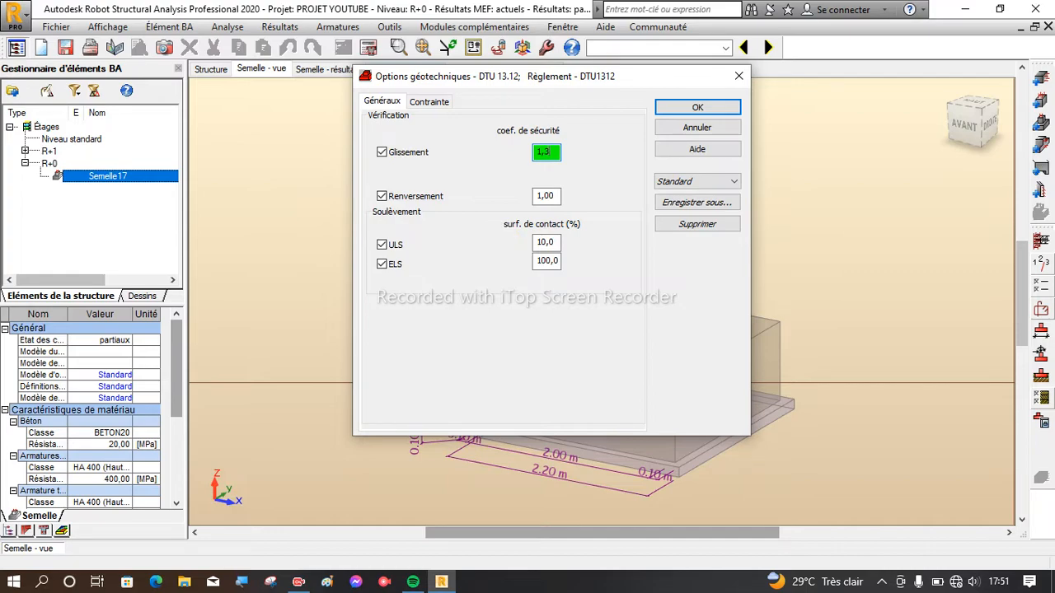
pyautogui.click(548, 195)
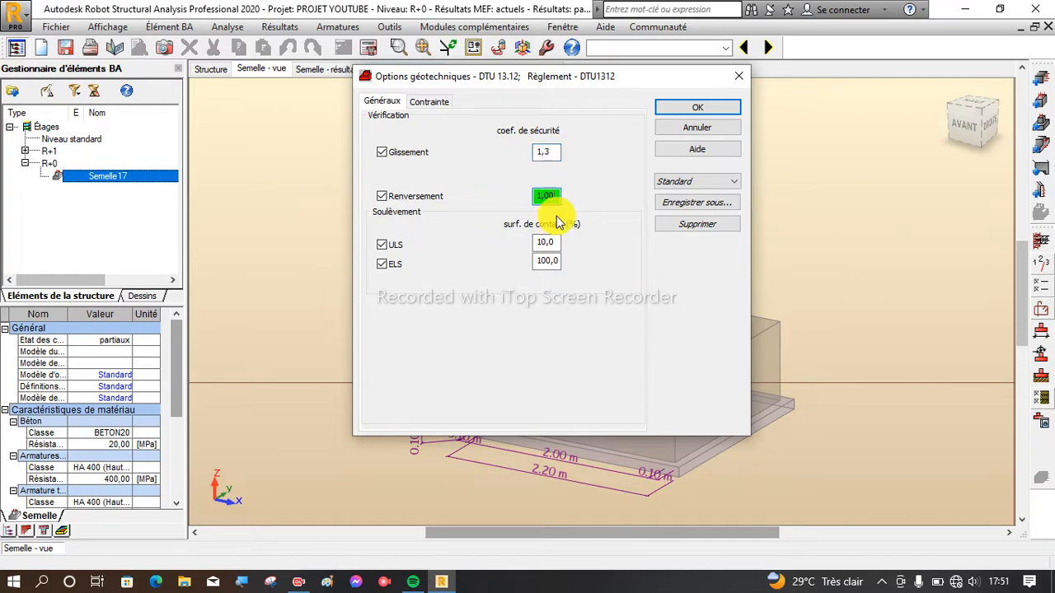
pyautogui.write('1,3')
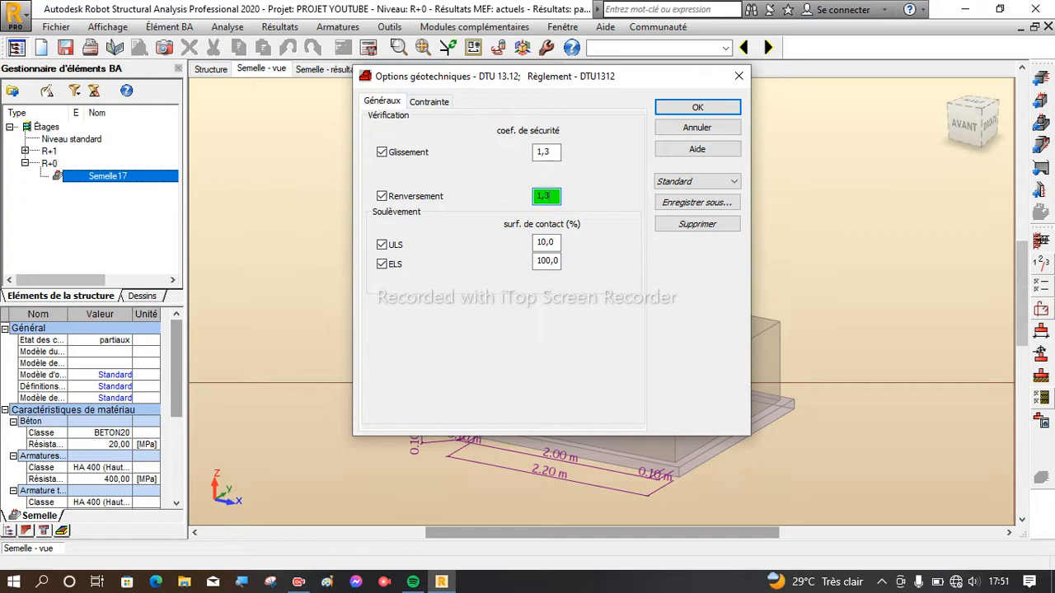
# Set the admissible soil stress qu to 0,9 MPa for the Pressiométrique de contrainte method and apply the geotechnical options
pyautogui.click(429, 101)
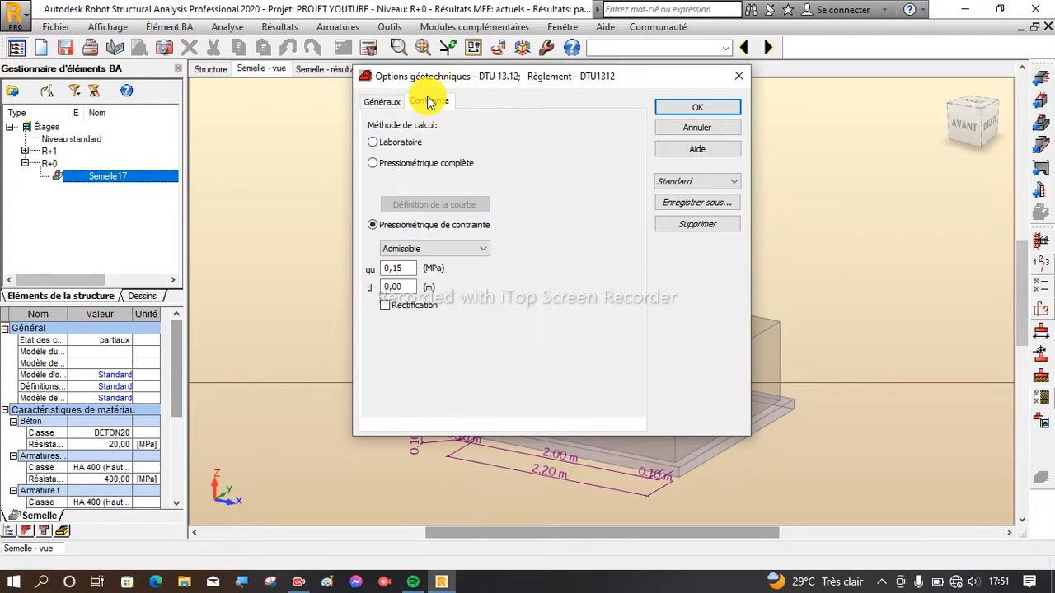
pyautogui.click(412, 252)
pyautogui.click(414, 257)
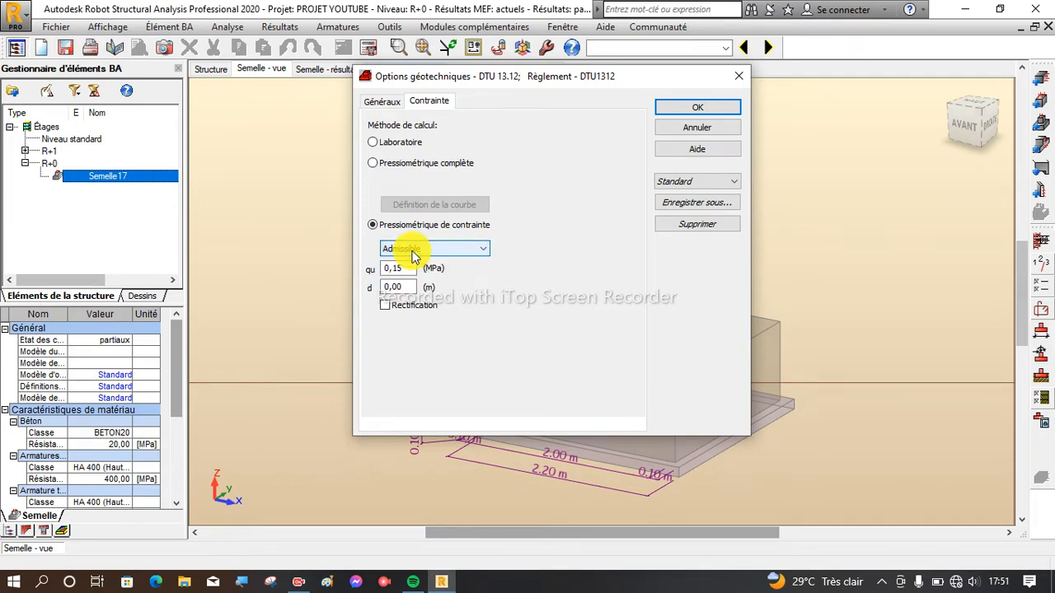
pyautogui.click(415, 252)
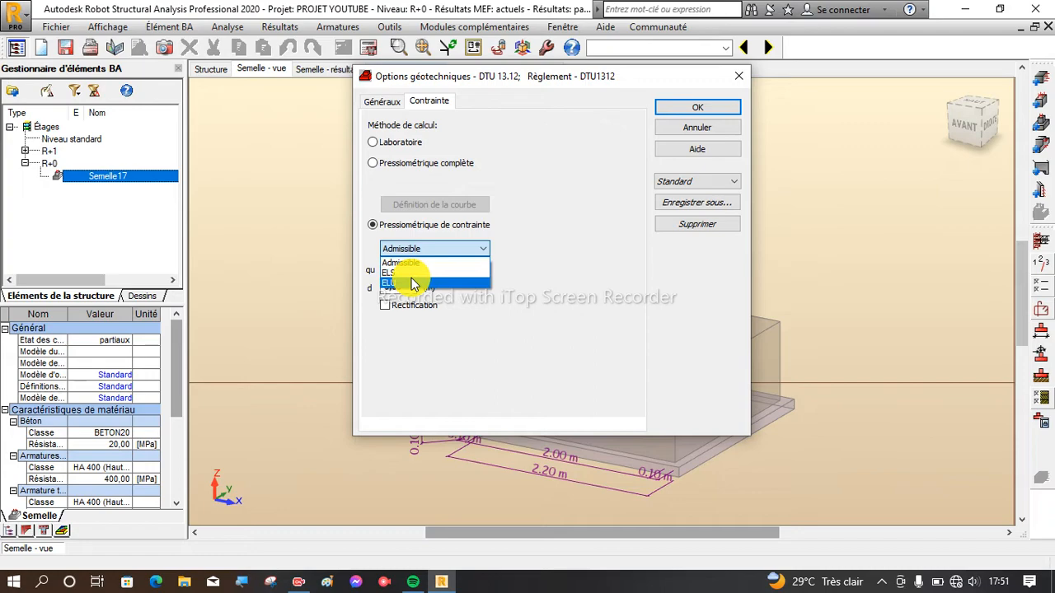
pyautogui.click(428, 251)
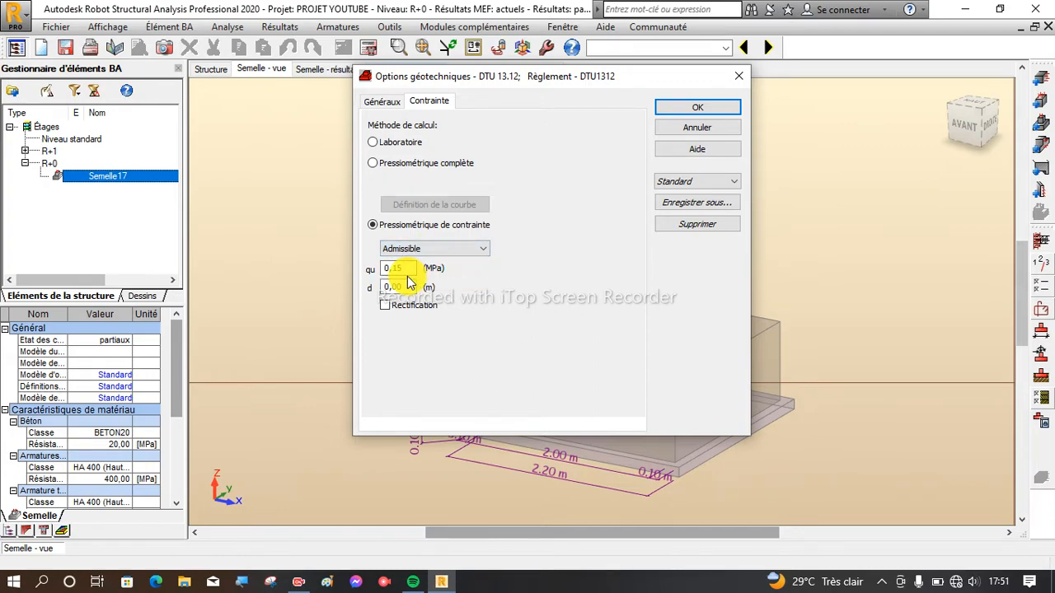
pyautogui.doubleClick(405, 268)
pyautogui.doubleClick(404, 269)
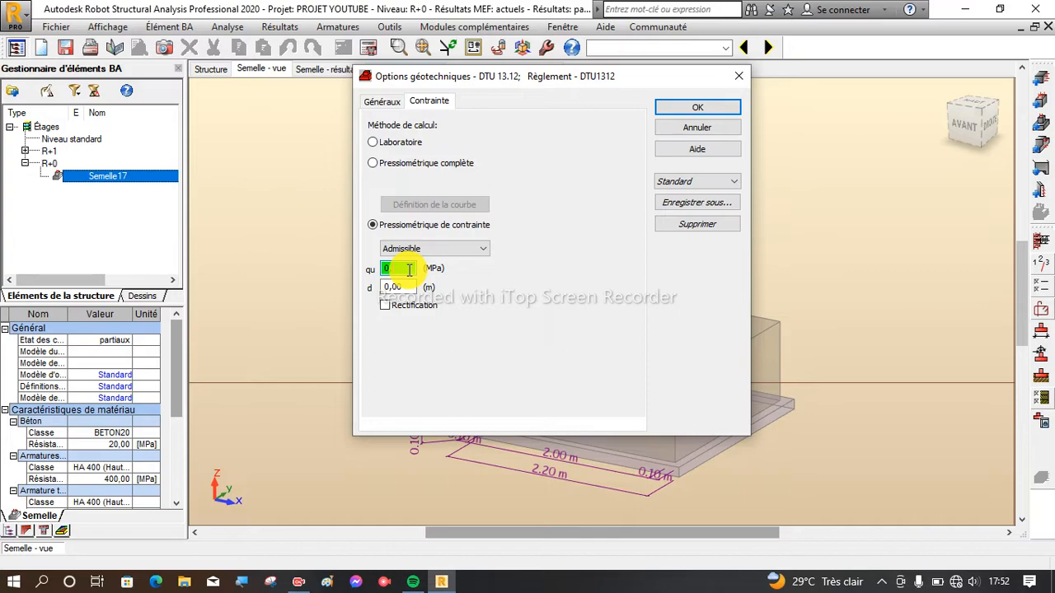
pyautogui.write('0,9')
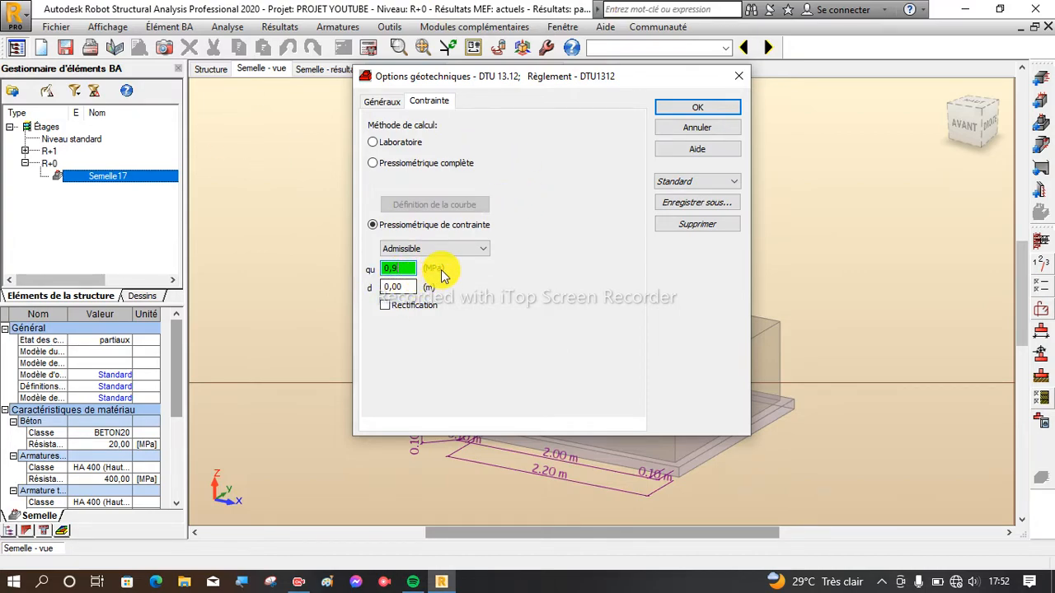
pyautogui.click(666, 107)
# Set the footing's dimension A to 2.5 m in its geometry definition, apply it and close the definition
pyautogui.scroll(-2, 532, 301)
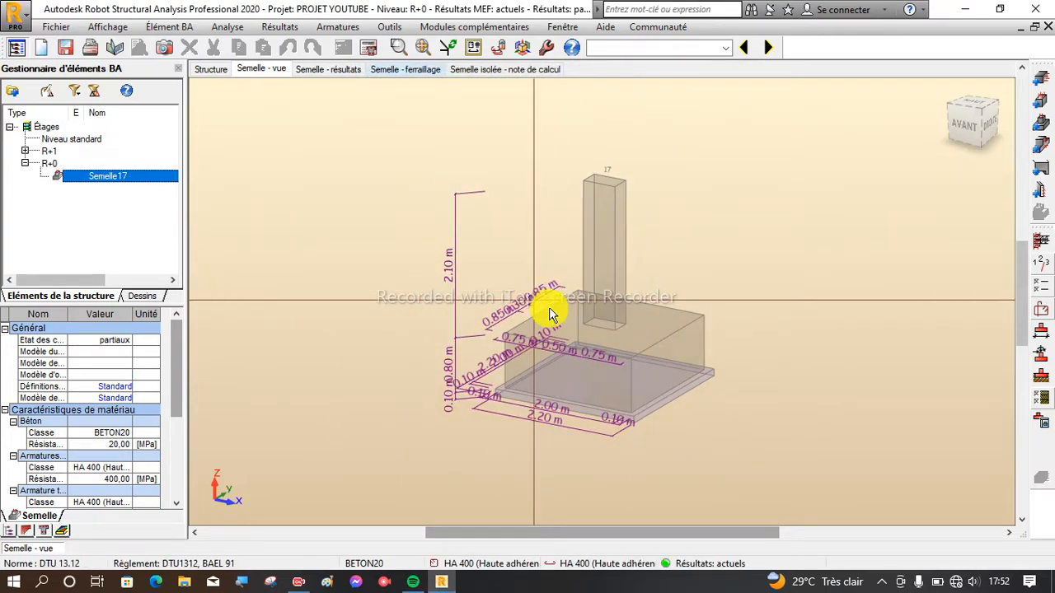
pyautogui.scroll(1, 714, 335)
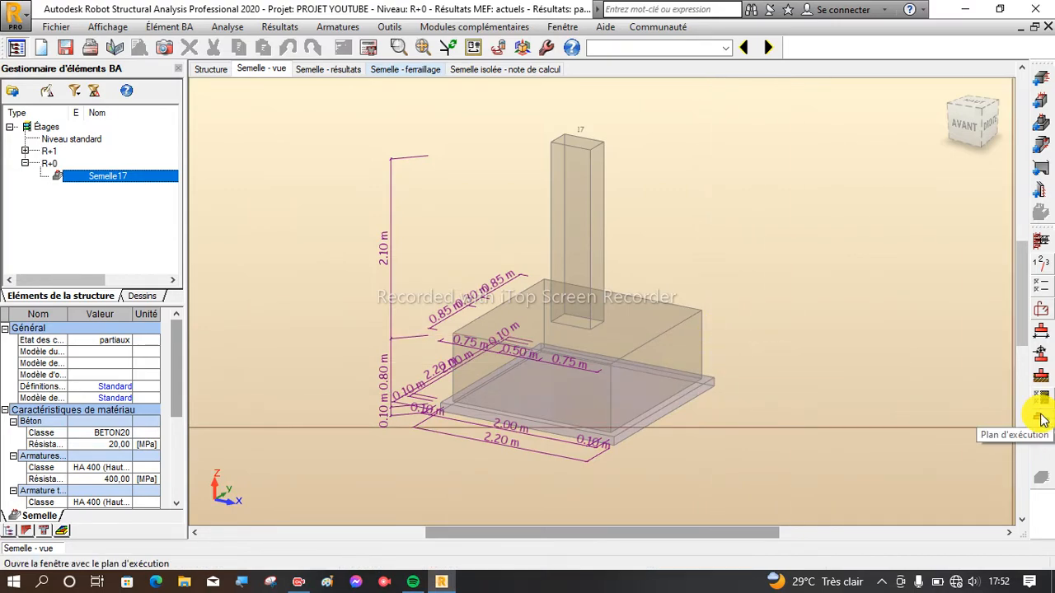
pyautogui.scroll(-2, 513, 413)
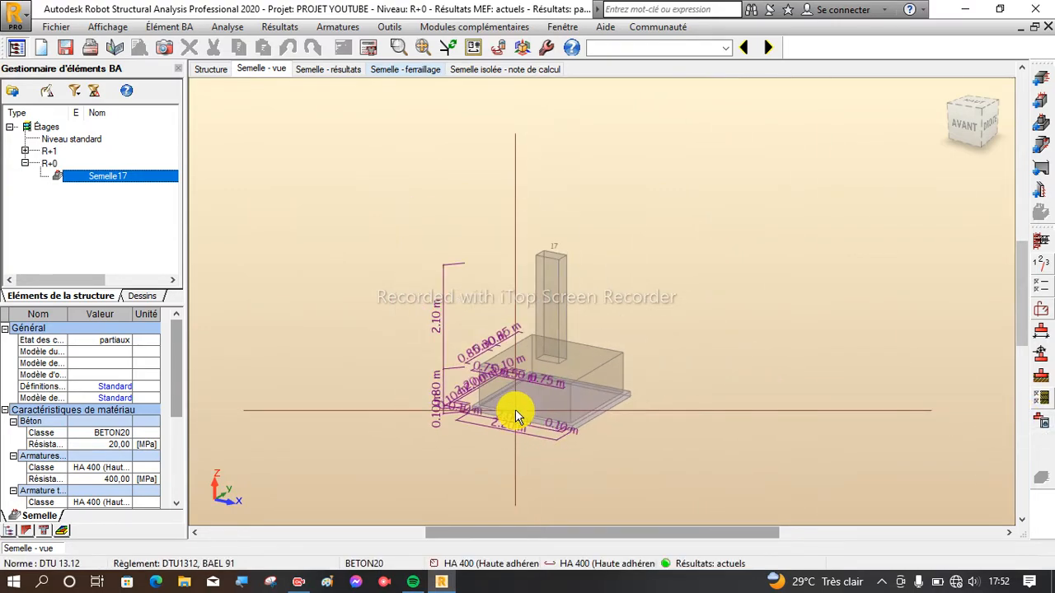
pyautogui.scroll(3, 548, 391)
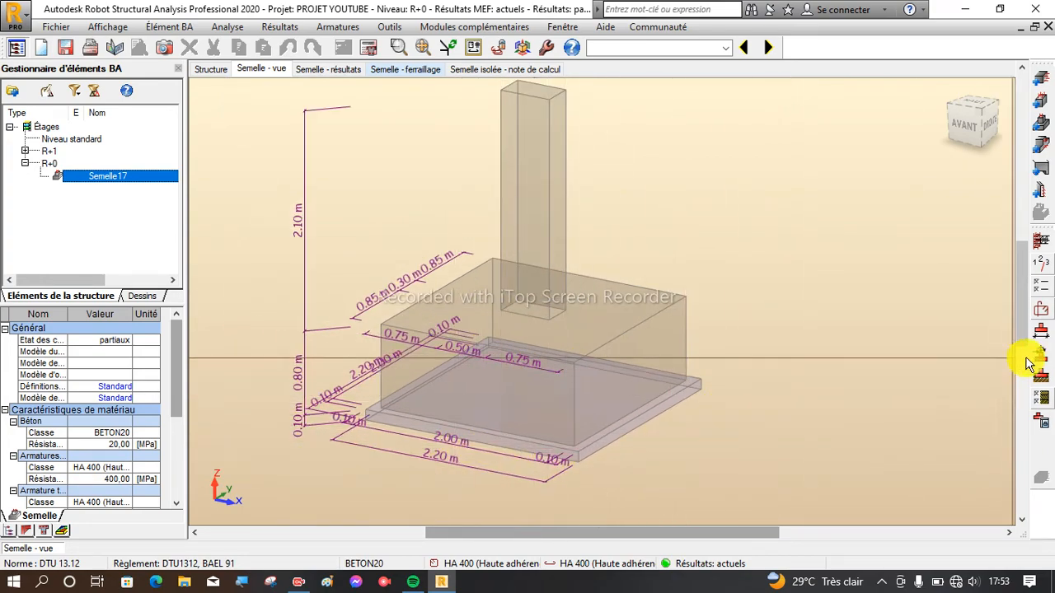
pyautogui.click(1042, 333)
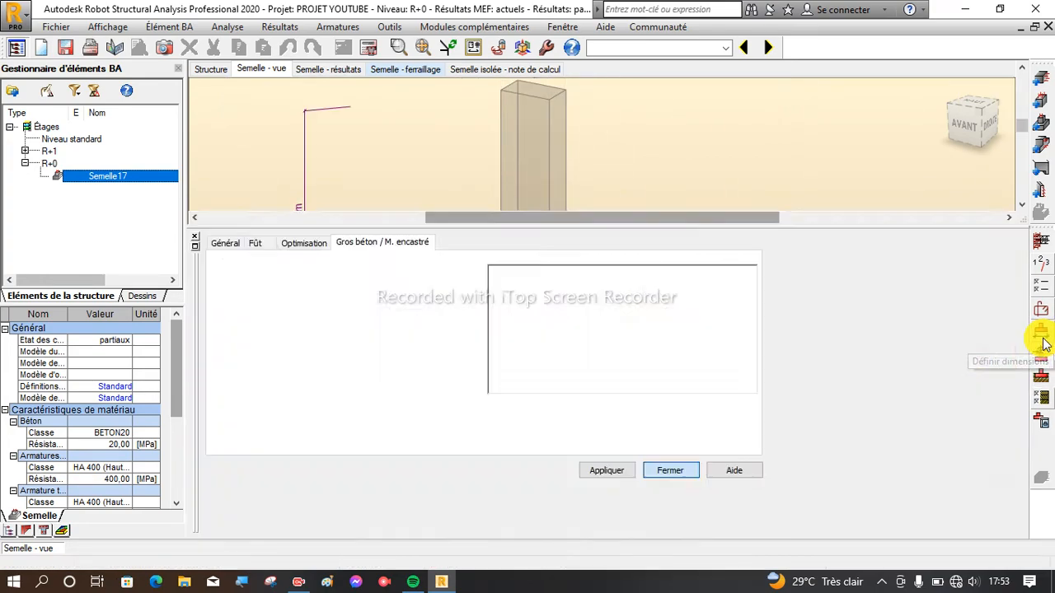
pyautogui.click(219, 242)
pyautogui.moveTo(272, 327); pyautogui.dragTo(205, 338)
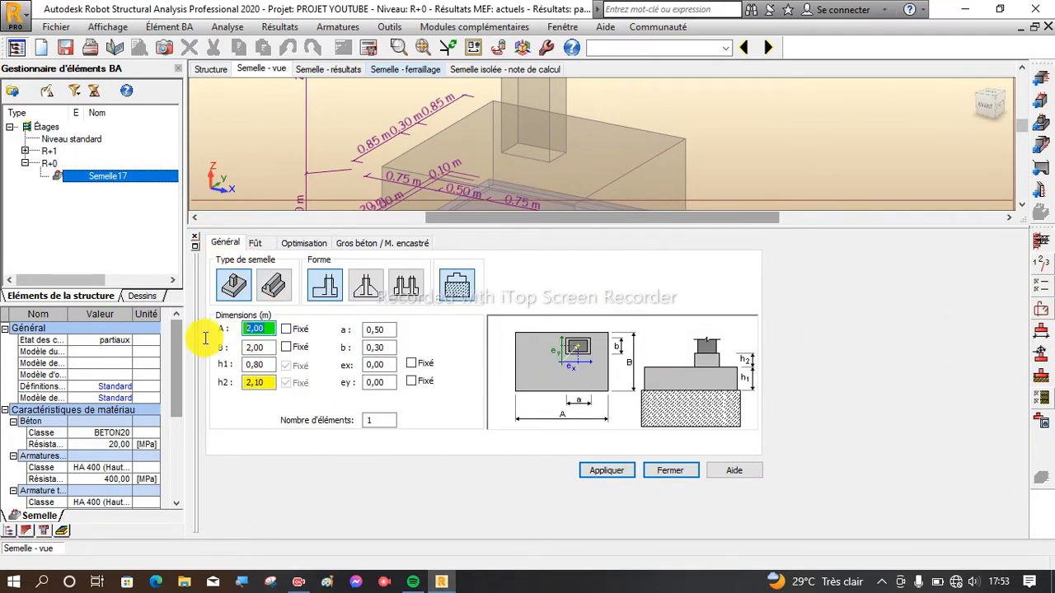
pyautogui.write('2.5')
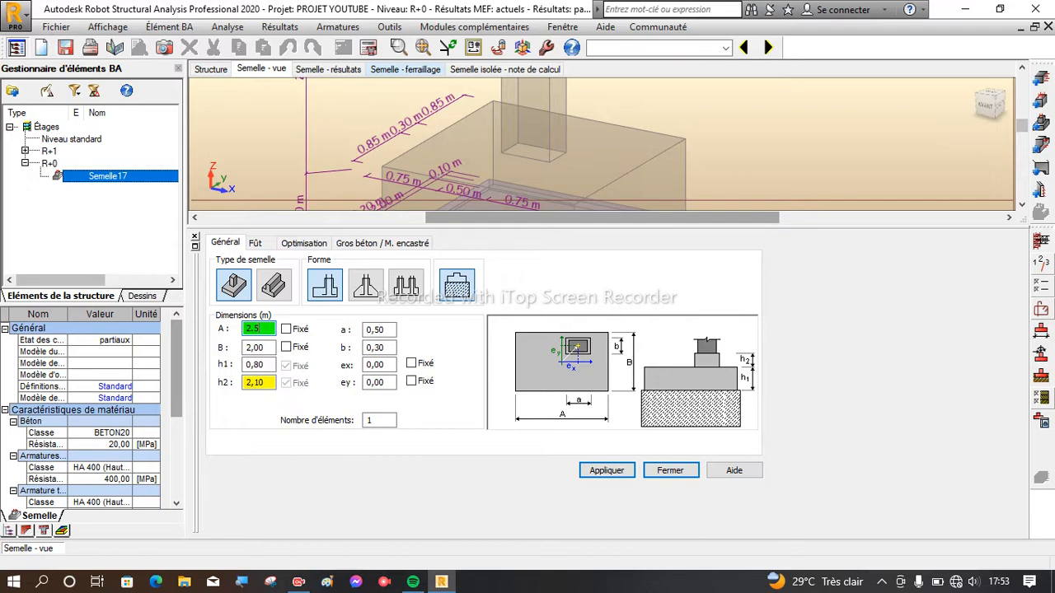
pyautogui.click(268, 347)
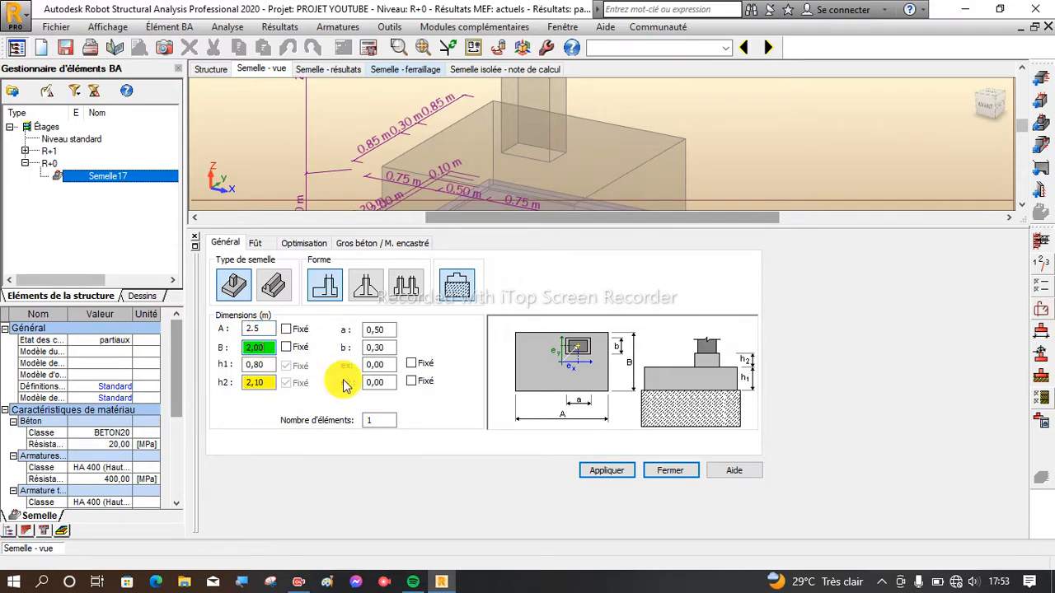
pyautogui.click(601, 472)
pyautogui.click(681, 471)
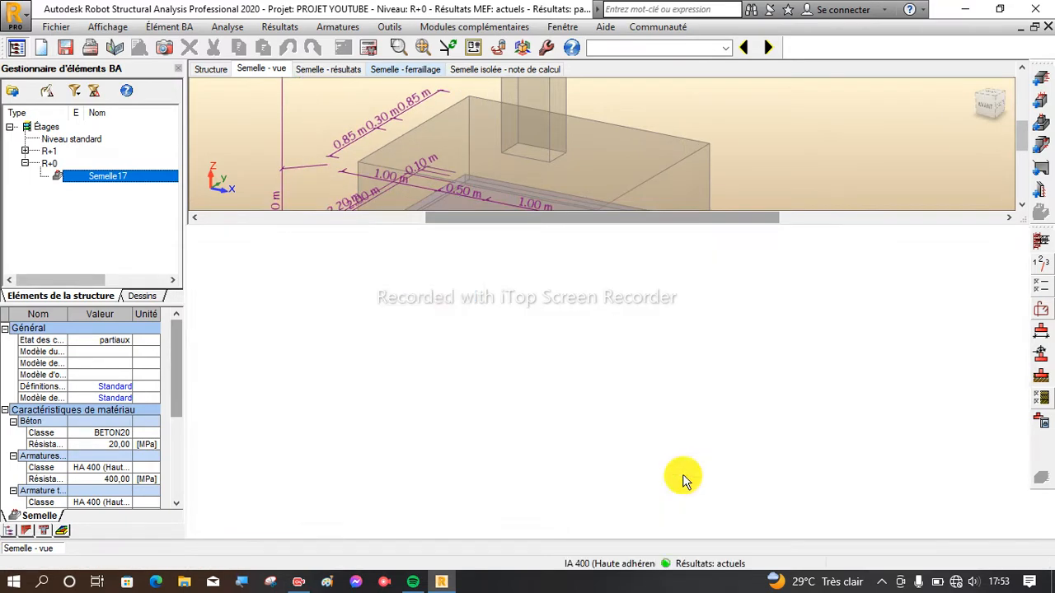
# Run the calculation of Semelle17 and examine the calculated footing dimensions in the 3D view
pyautogui.scroll(-2, 523, 371)
pyautogui.scroll(3, 528, 353)
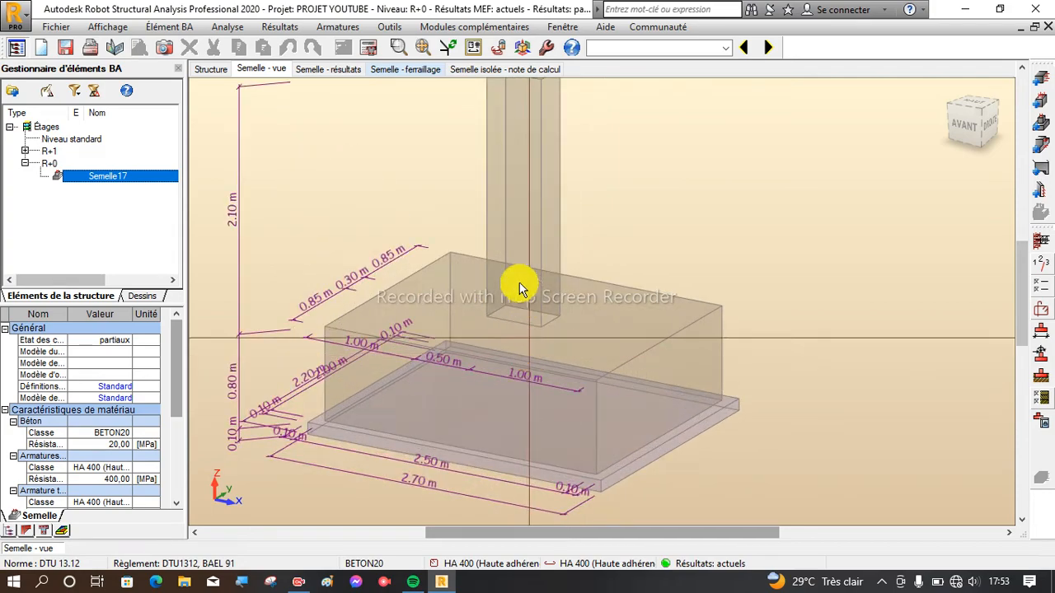
pyautogui.click(371, 48)
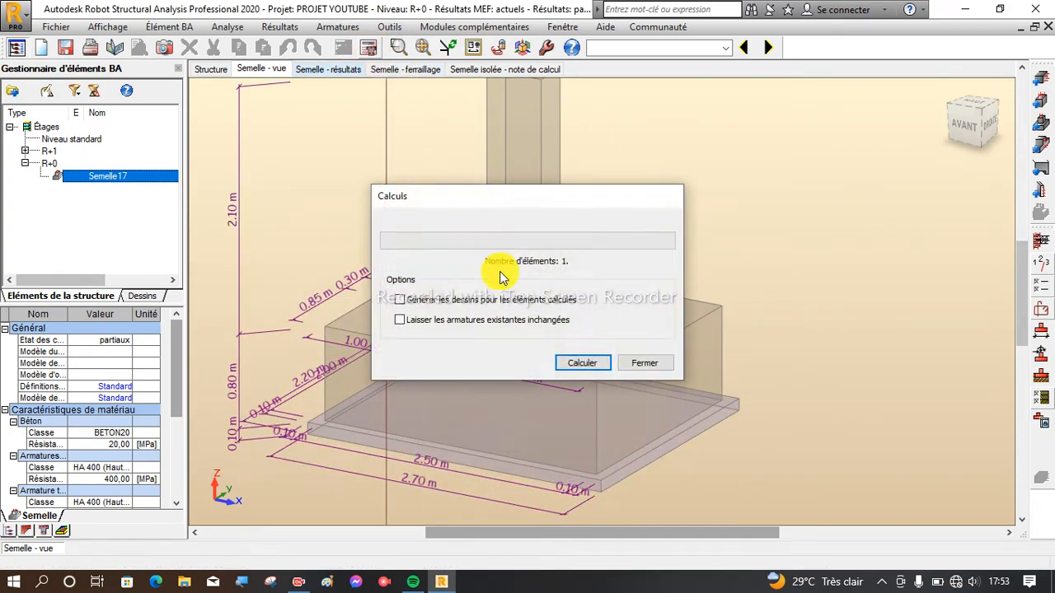
pyautogui.click(587, 367)
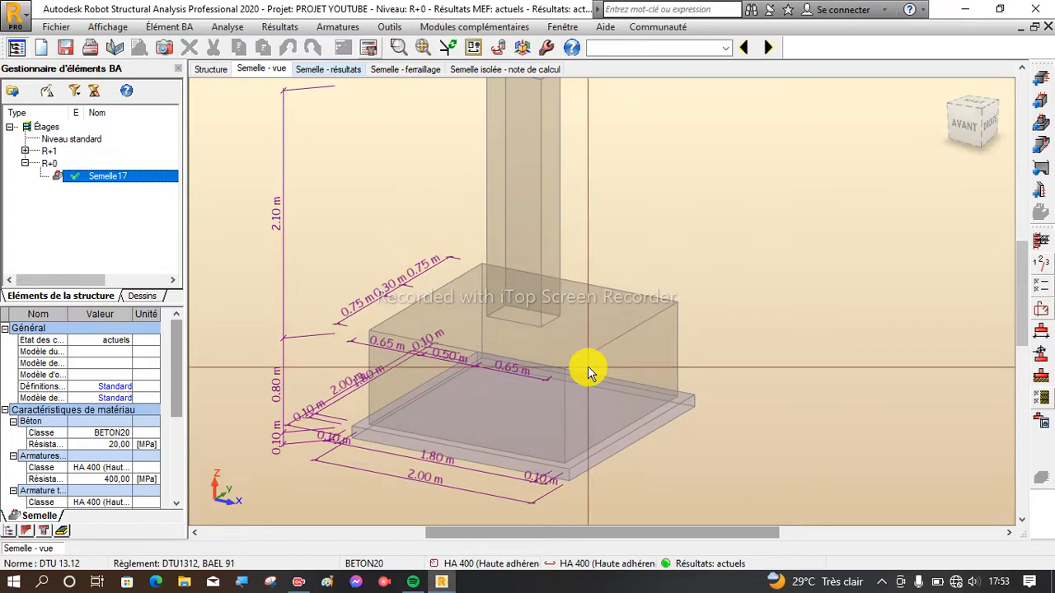
pyautogui.scroll(-3, 684, 366)
pyautogui.scroll(5, 592, 441)
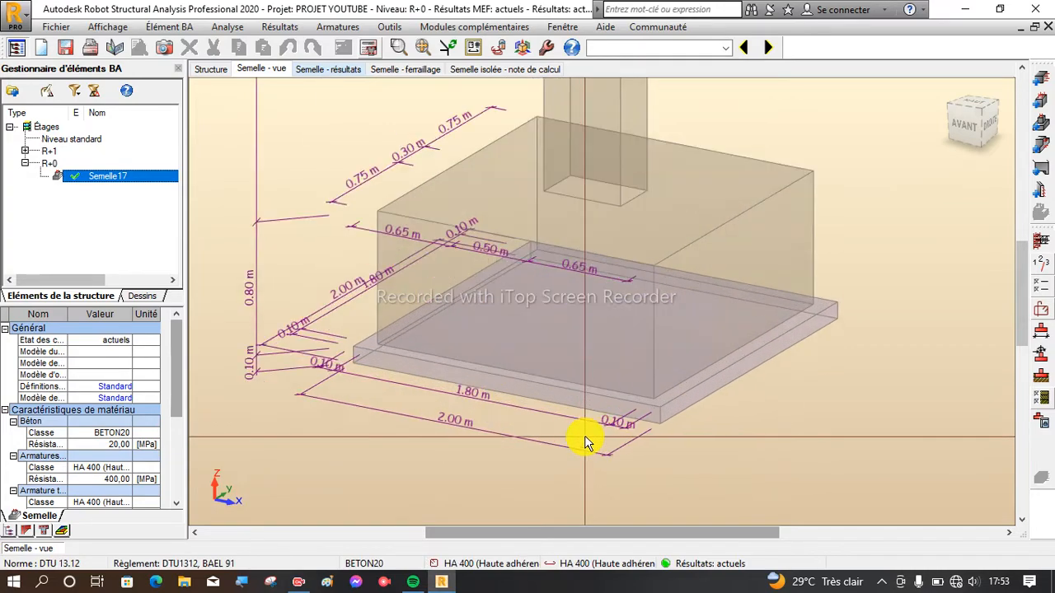
pyautogui.scroll(-4, 518, 436)
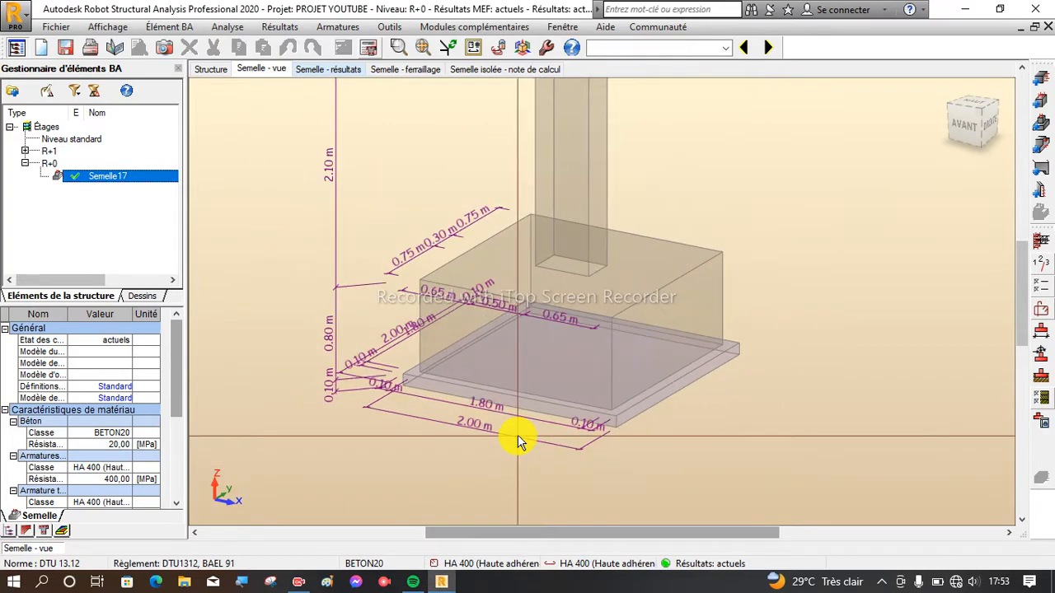
pyautogui.scroll(5, 518, 436)
pyautogui.scroll(-3, 577, 396)
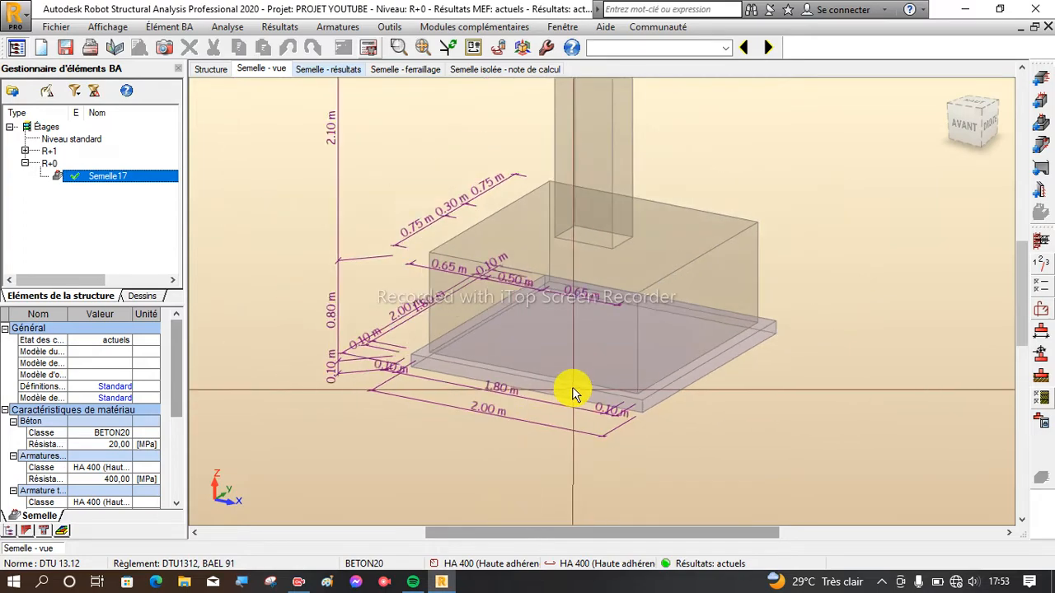
# Review the footing's stress results, design combinations and reinforcement table, and close the reinforcement table panes to enlarge the graphic views
pyautogui.click(323, 69)
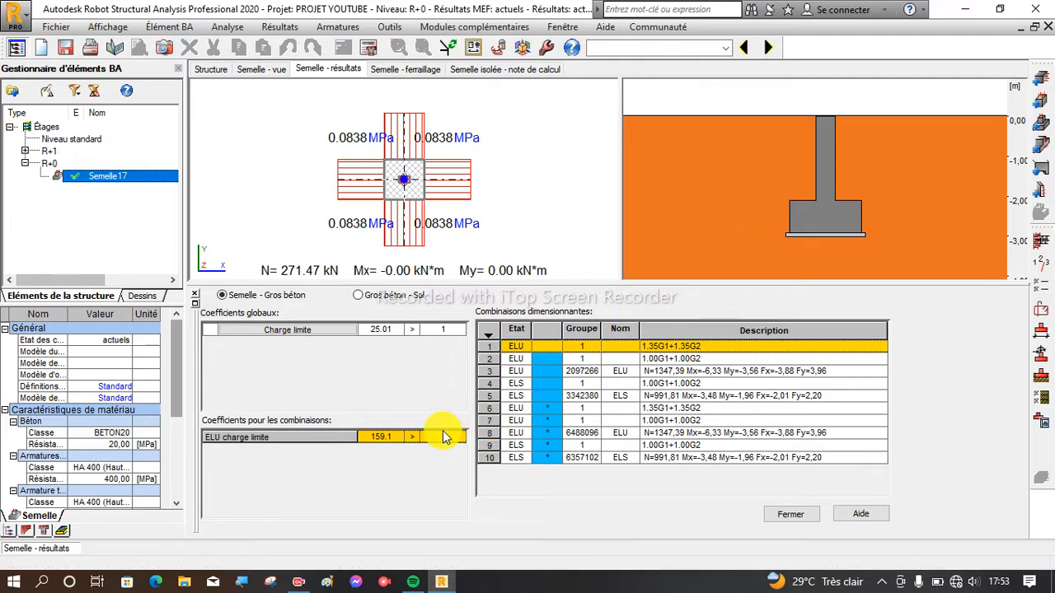
pyautogui.click(394, 71)
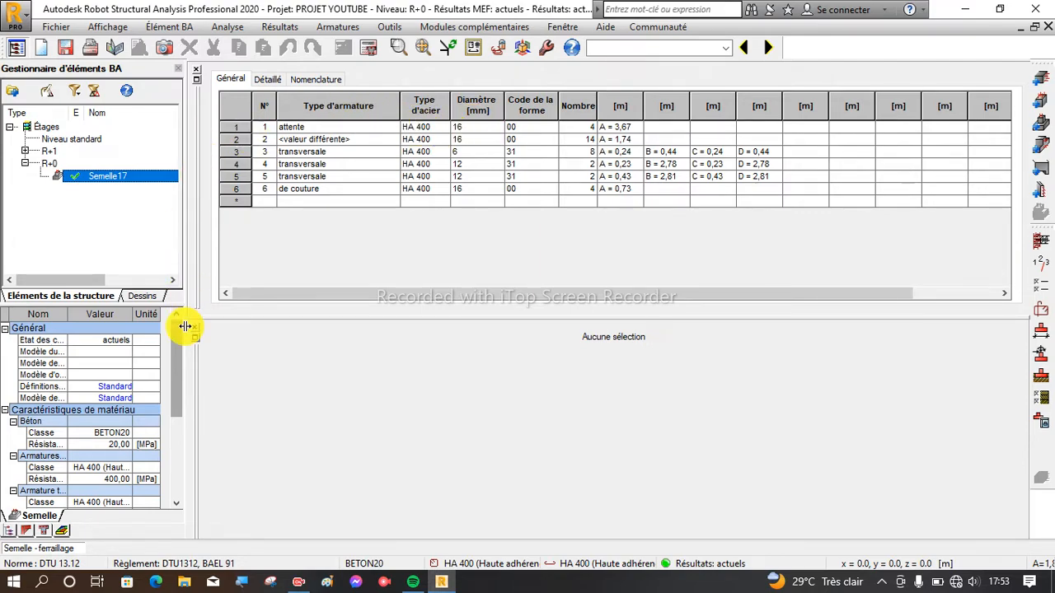
pyautogui.click(189, 48)
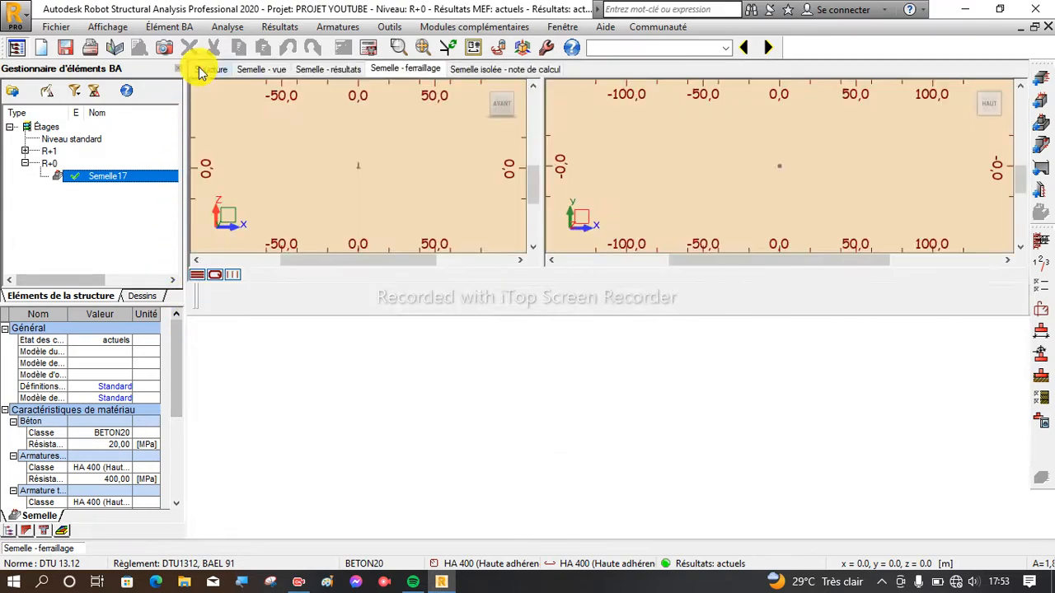
pyautogui.click(196, 294)
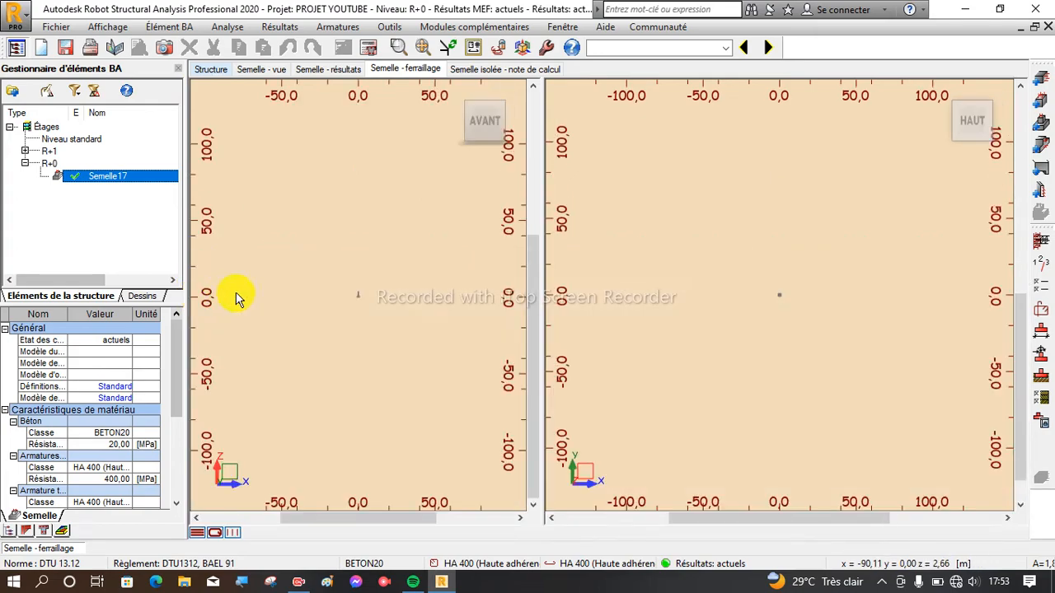
# Switch the footing's plan reinforcement view to 3D and examine the base mesh and column starter bars up close
pyautogui.scroll(10, 811, 304)
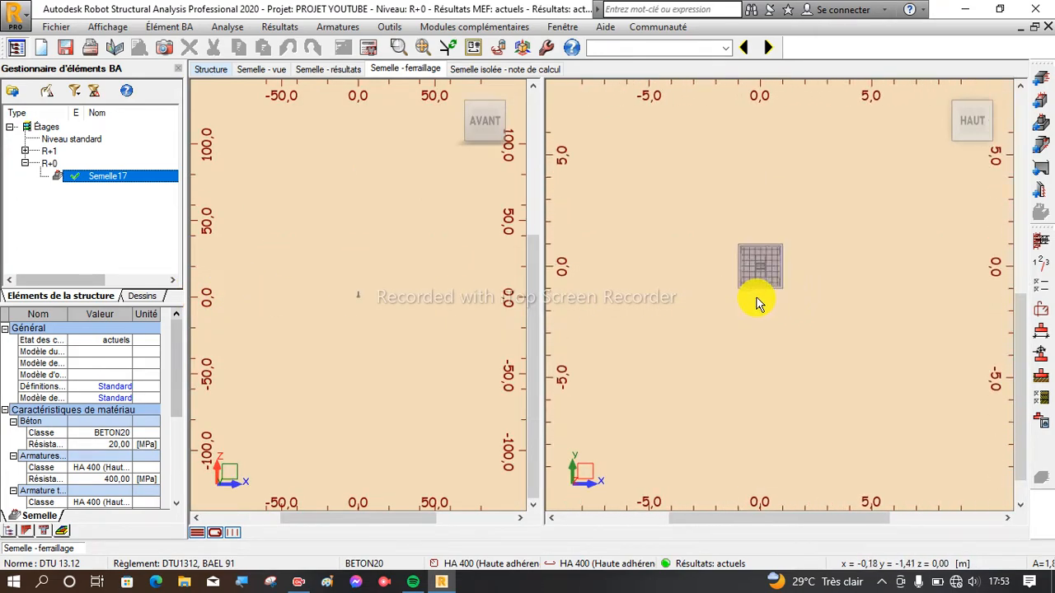
pyautogui.scroll(3, 811, 179)
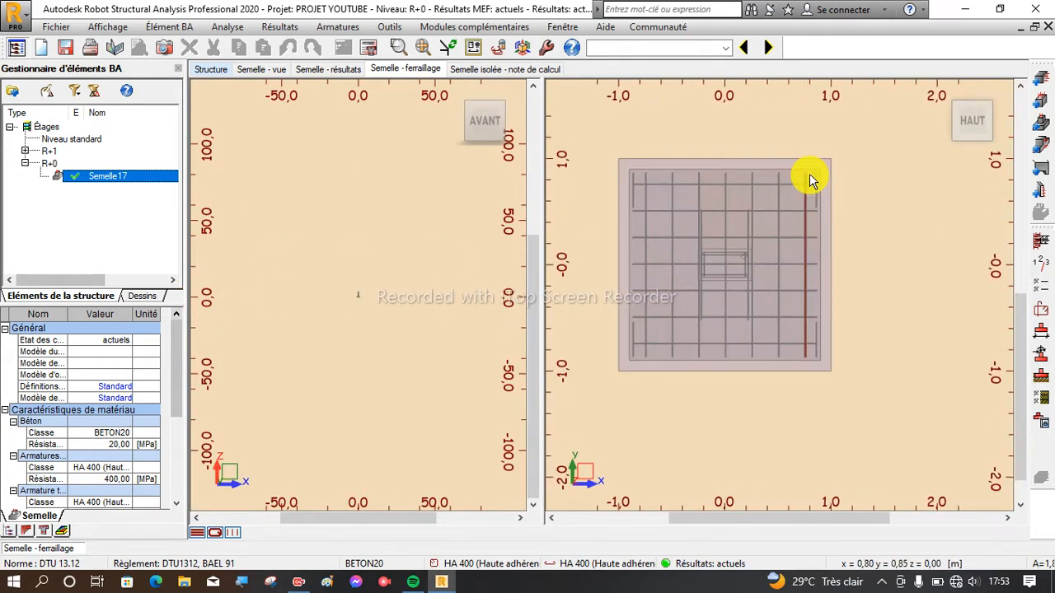
pyautogui.click(950, 96)
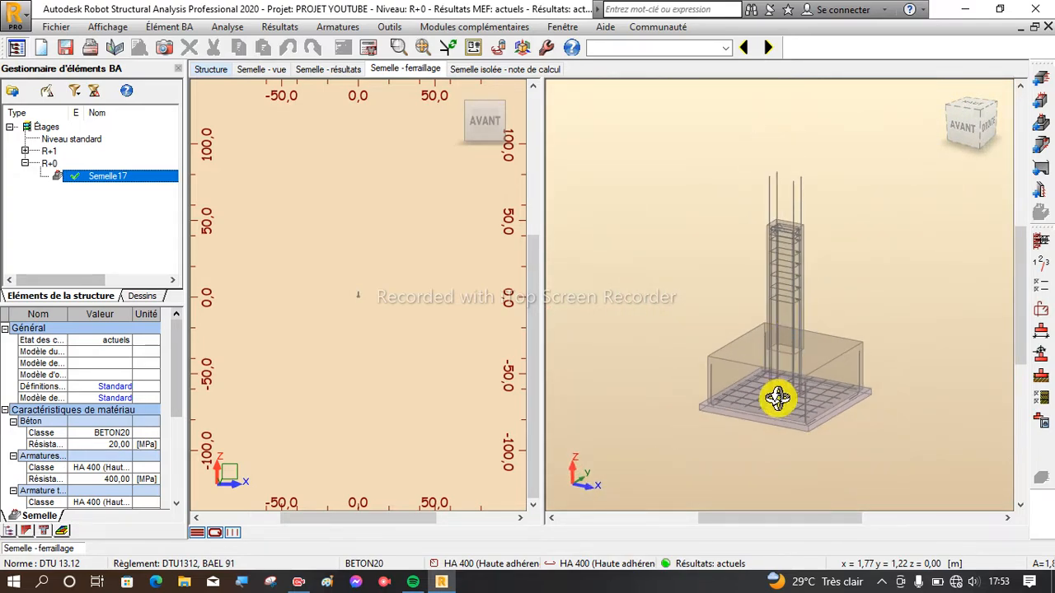
pyautogui.scroll(4, 782, 454)
pyautogui.scroll(-2, 751, 381)
pyautogui.scroll(6, 824, 393)
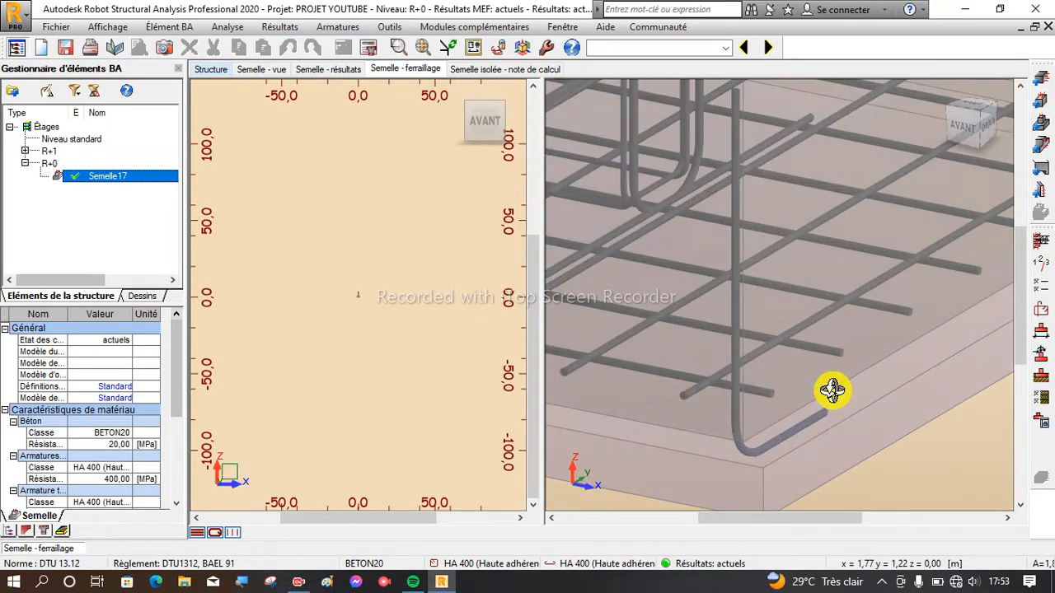
pyautogui.scroll(-4, 789, 408)
pyautogui.moveTo(777, 337); pyautogui.dragTo(876, 318)
pyautogui.scroll(-3, 762, 325)
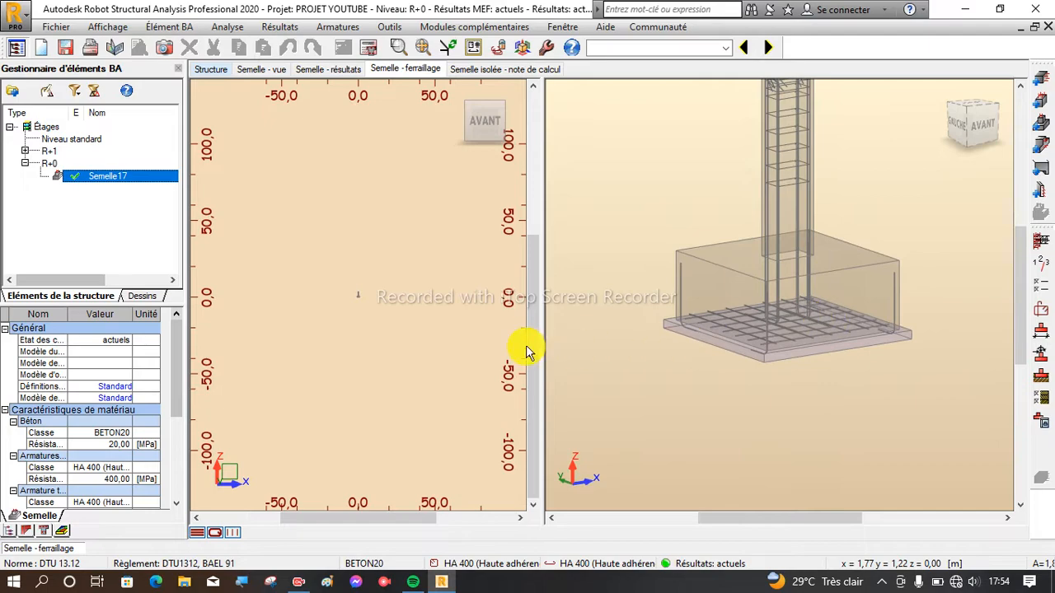
# Examine the reinforcement in the front elevation and from above in the 3D view, checking the column ties and corner bars
pyautogui.scroll(2, 347, 297)
pyautogui.scroll(10, 347, 297)
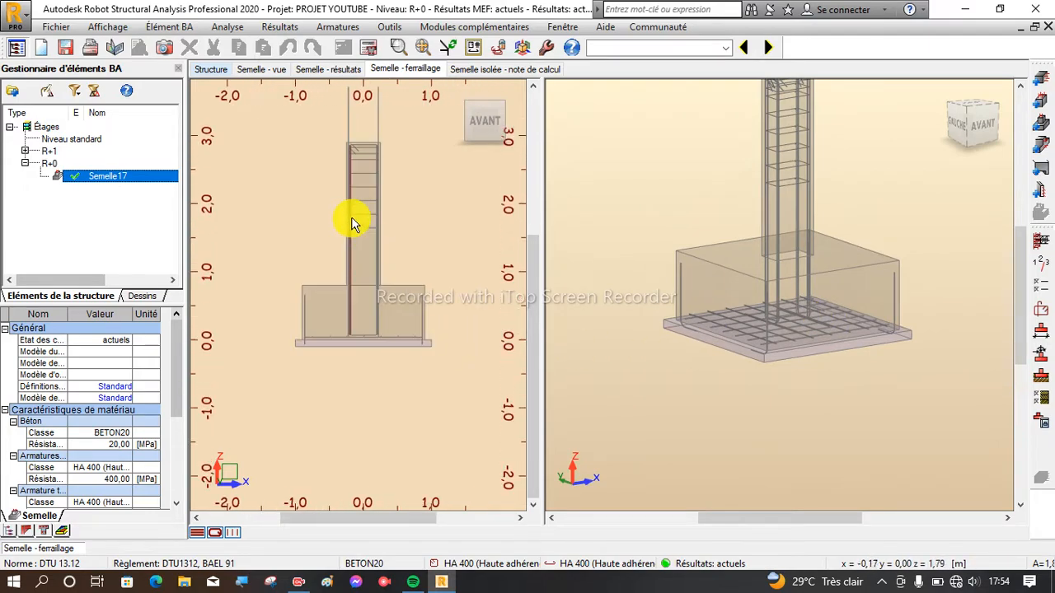
pyautogui.scroll(-4, 346, 354)
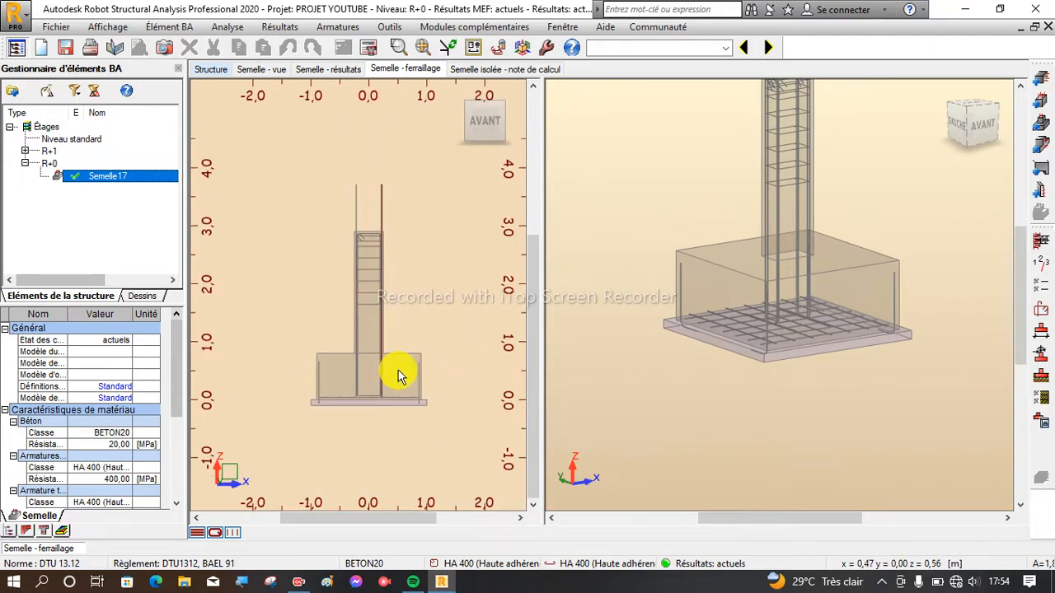
pyautogui.scroll(-3, 729, 375)
pyautogui.moveTo(759, 376)
pyautogui.mouseDown()
pyautogui.moveTo(748, 391)
pyautogui.moveTo(766, 359)
pyautogui.mouseUp()
pyautogui.scroll(5, 763, 295)
pyautogui.scroll(-1, 817, 321)
pyautogui.scroll(3, 833, 349)
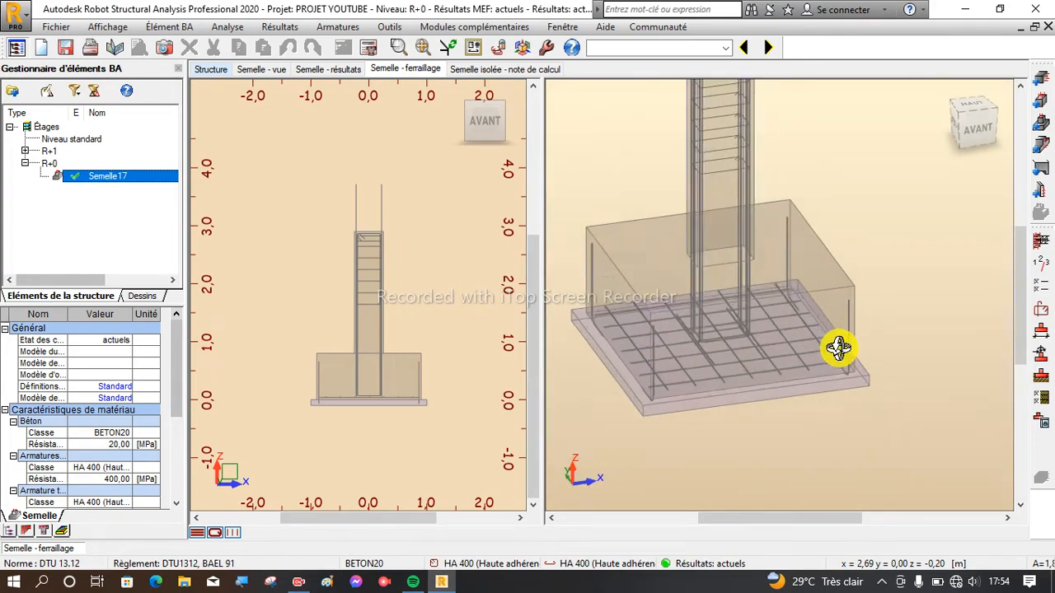
pyautogui.scroll(-3, 817, 323)
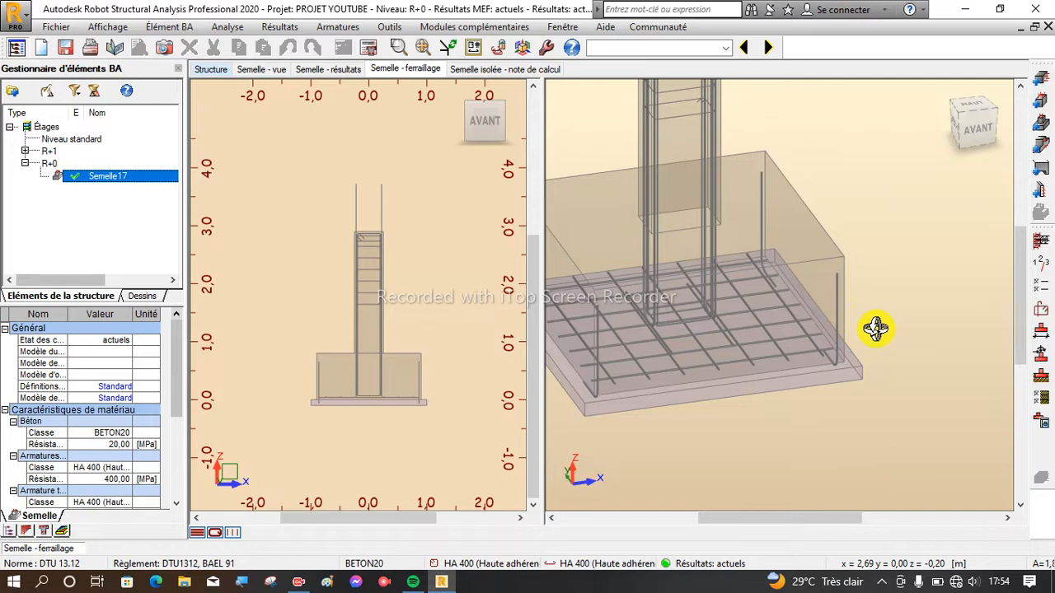
# Set Barre principale in the reinforcement layout to 90° hooks at both ends, disable "Crochets seulement si nécessaire", and require a 70 cm minimum hook length
pyautogui.click(1041, 310)
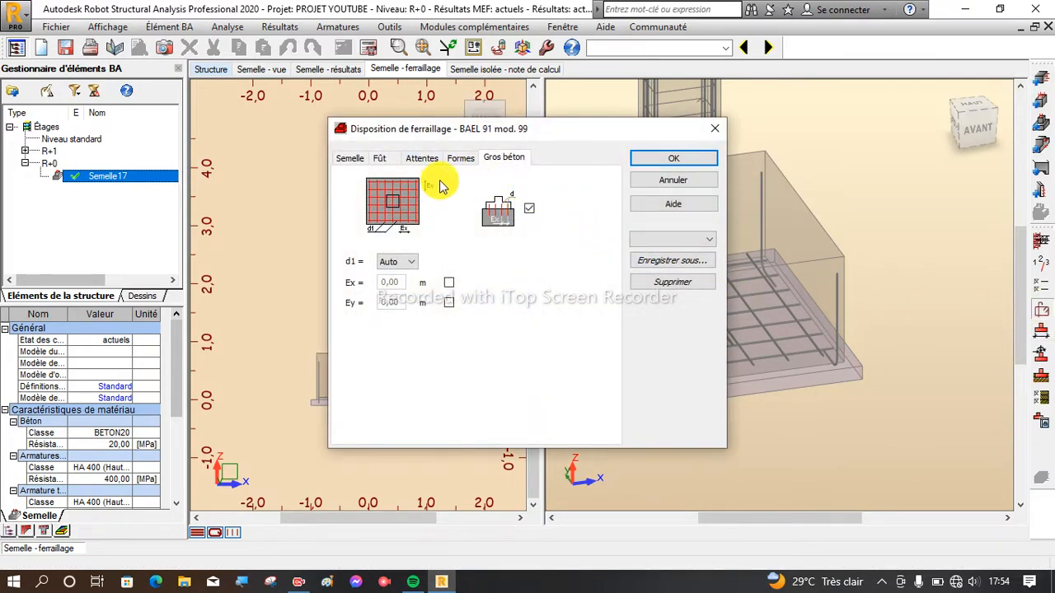
pyautogui.click(432, 160)
pyautogui.click(451, 159)
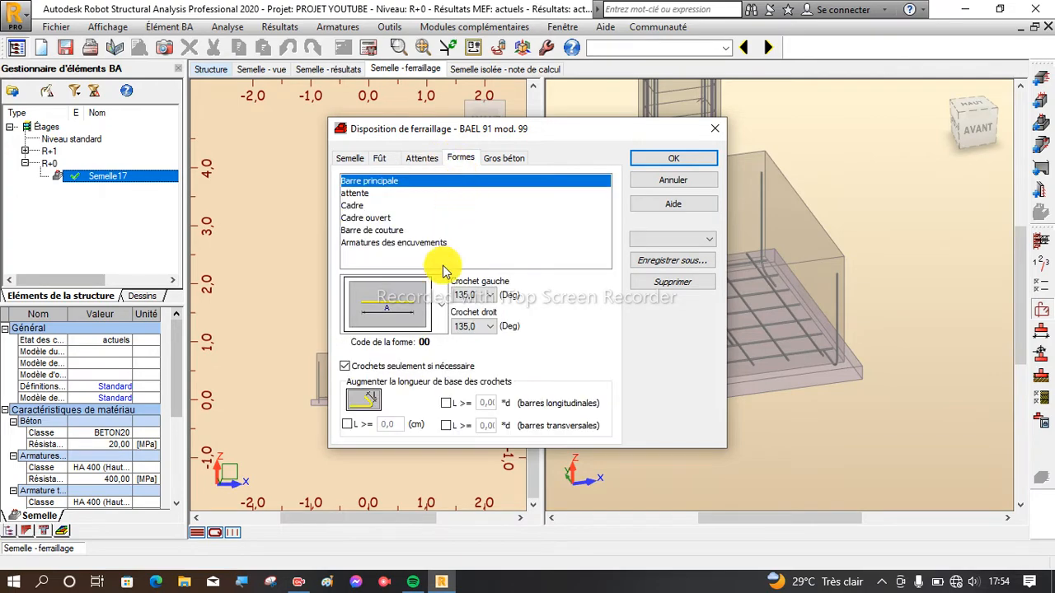
pyautogui.click(345, 366)
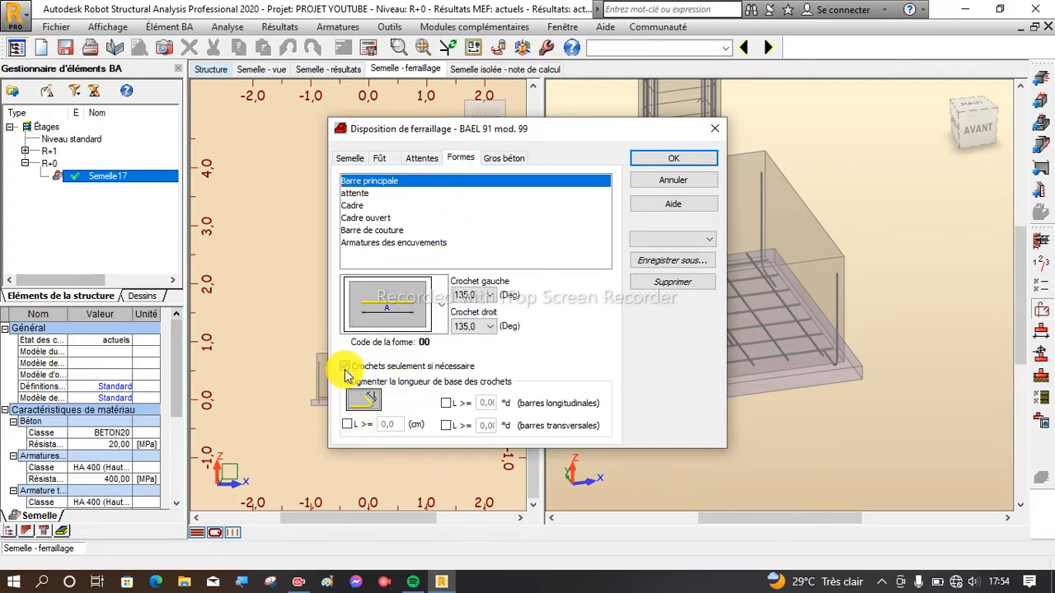
pyautogui.click(346, 425)
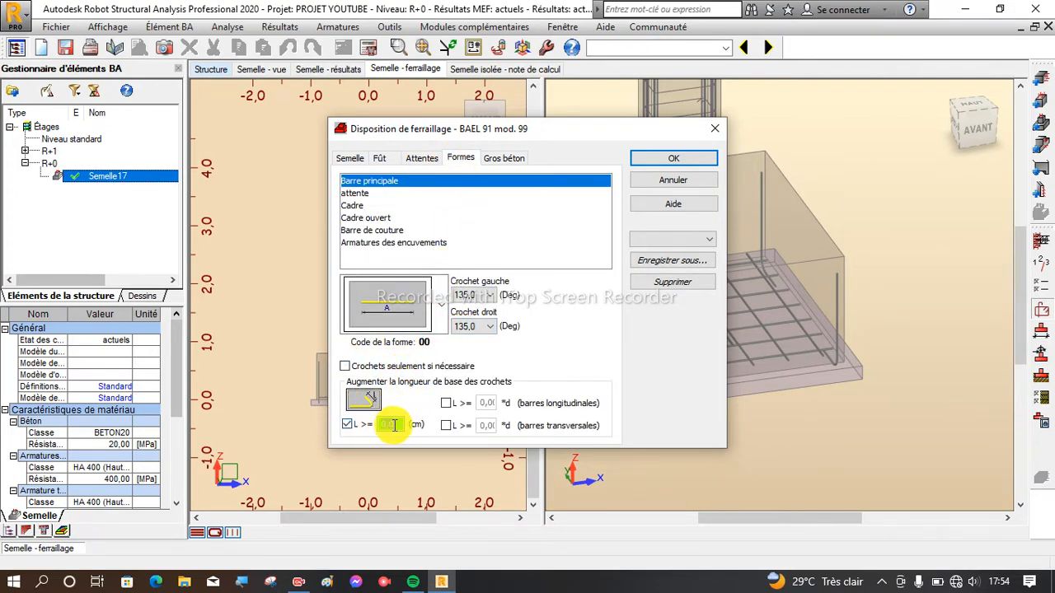
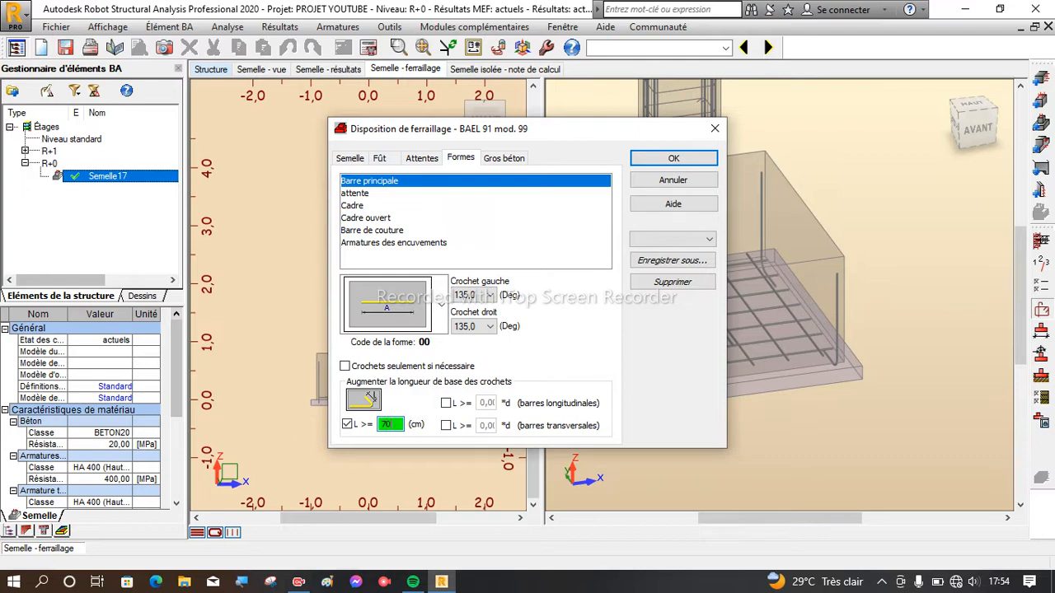
pyautogui.click(492, 298)
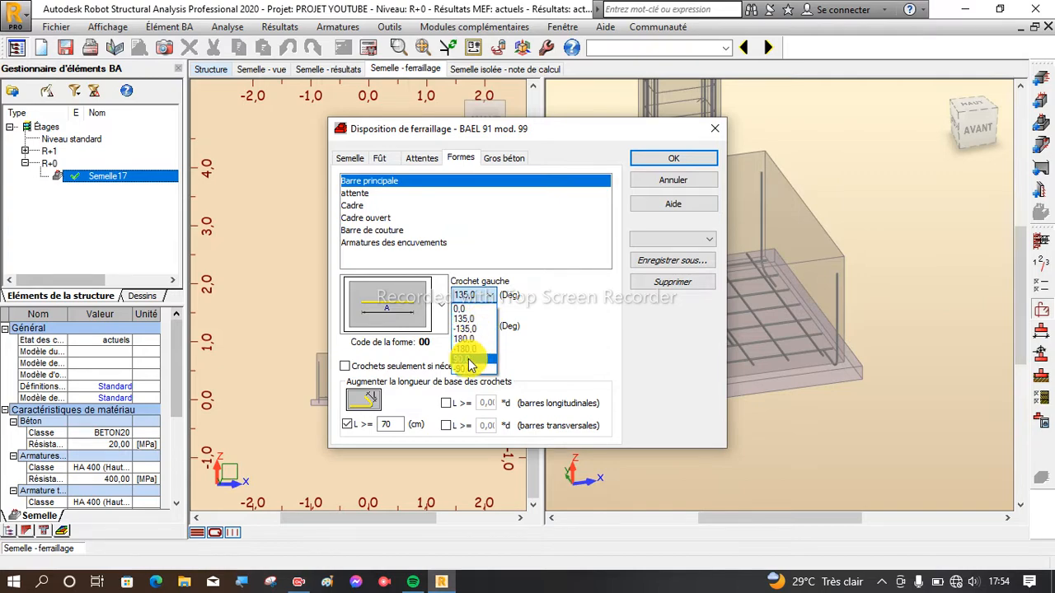
pyautogui.click(472, 365)
pyautogui.click(472, 327)
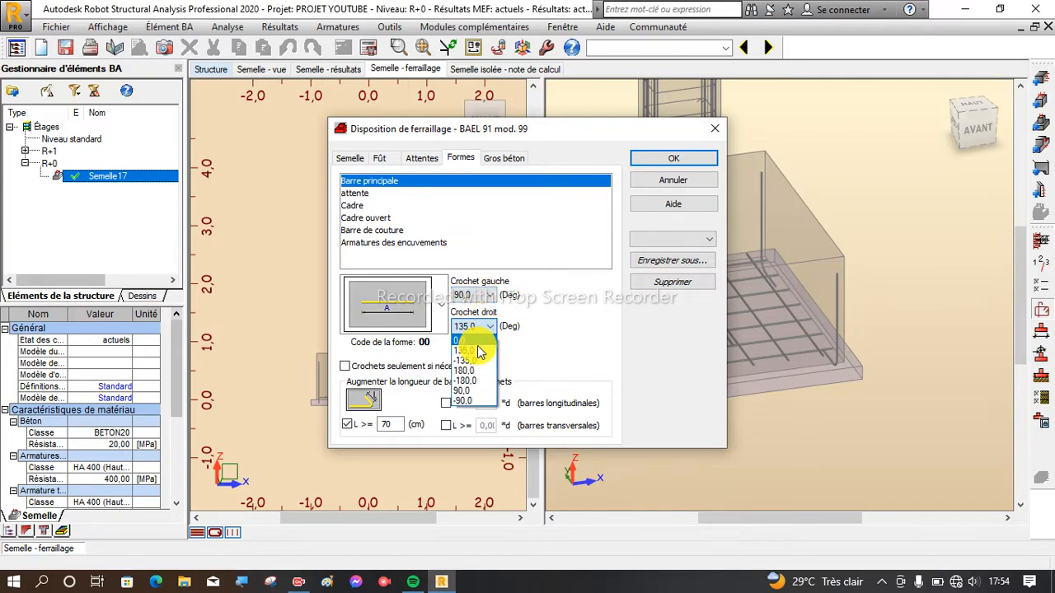
pyautogui.click(468, 392)
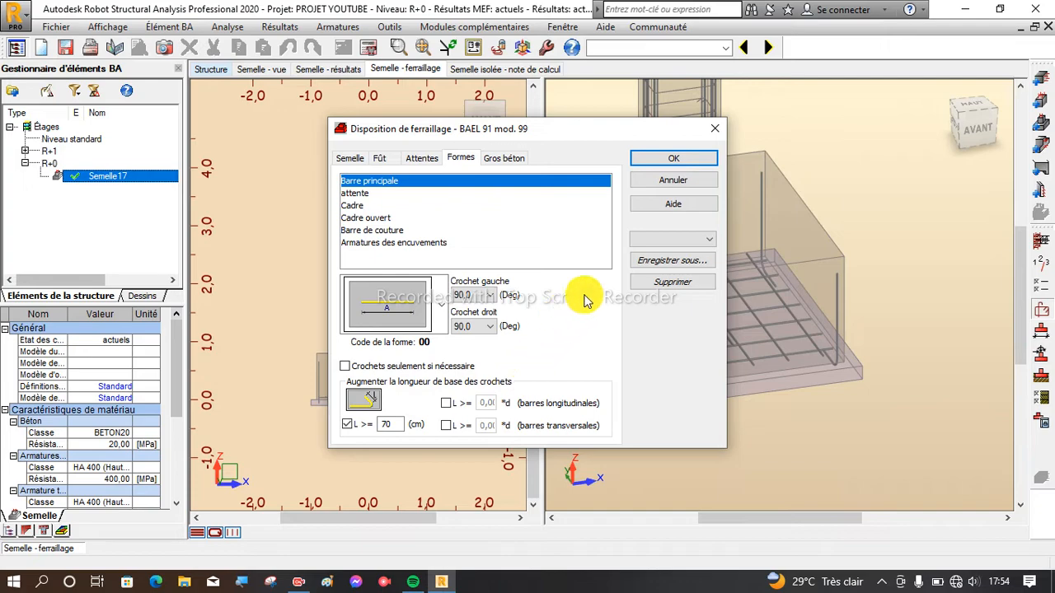
pyautogui.click(672, 160)
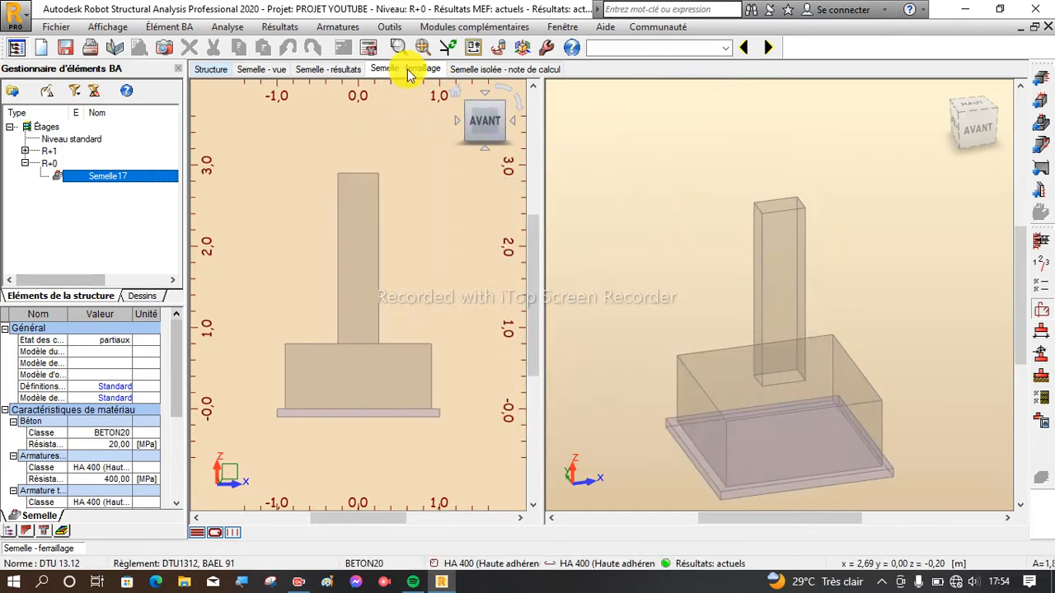
# Recalculate Semelle17 and examine the hooked base bars and column ties from several angles in the 3D view
pyautogui.click(368, 47)
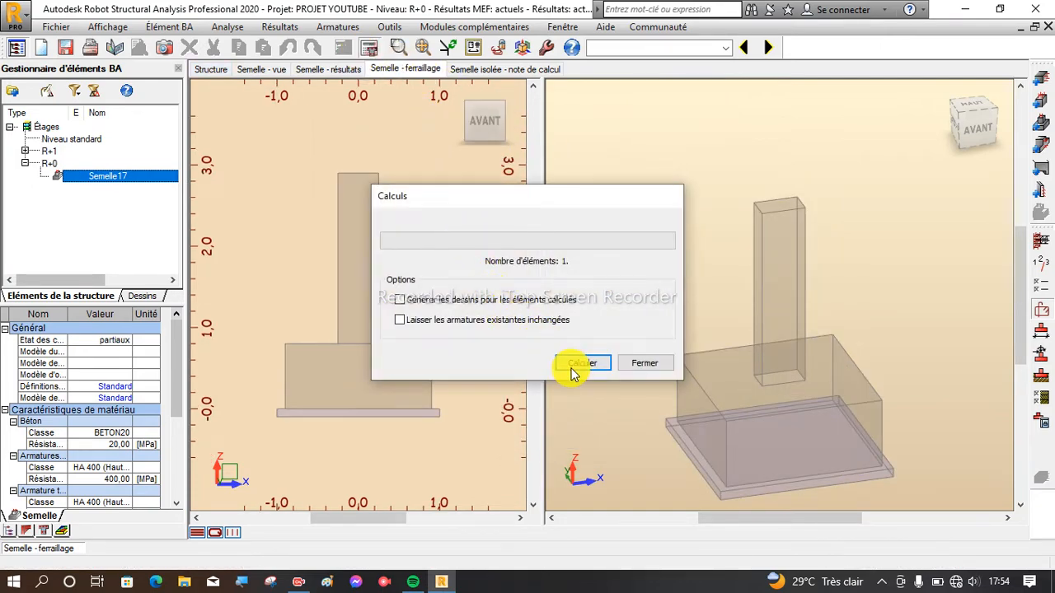
pyautogui.click(573, 364)
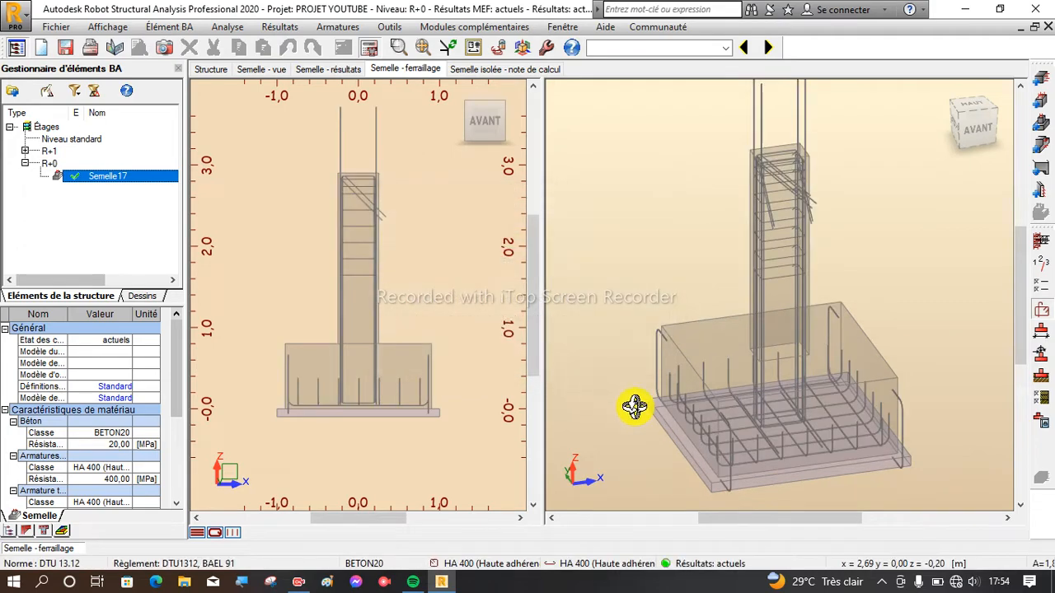
pyautogui.scroll(5, 849, 467)
pyautogui.scroll(-5, 855, 468)
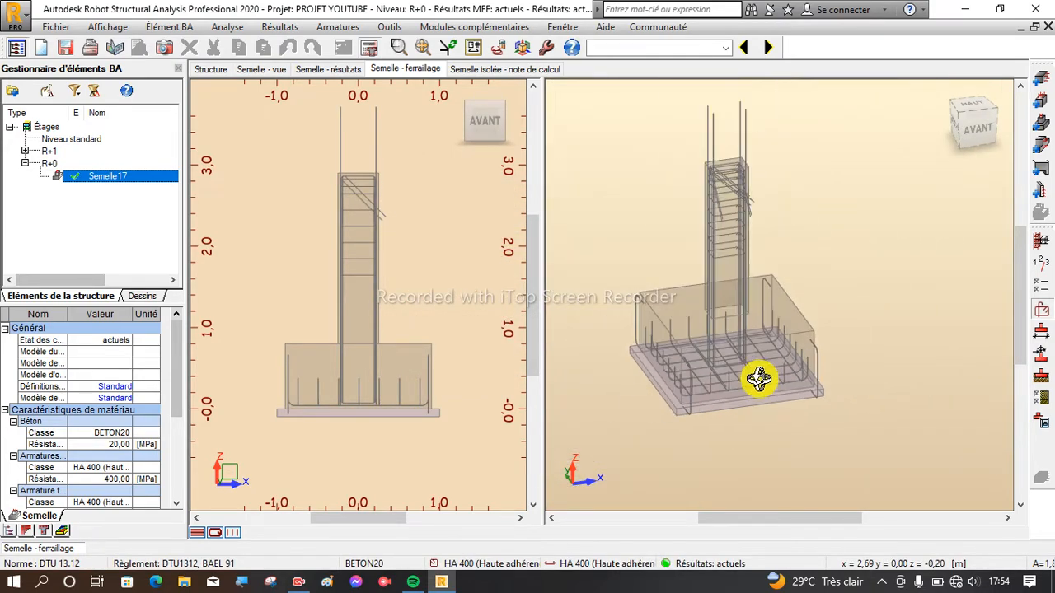
pyautogui.moveTo(737, 176); pyautogui.dragTo(794, 165, button='middle')
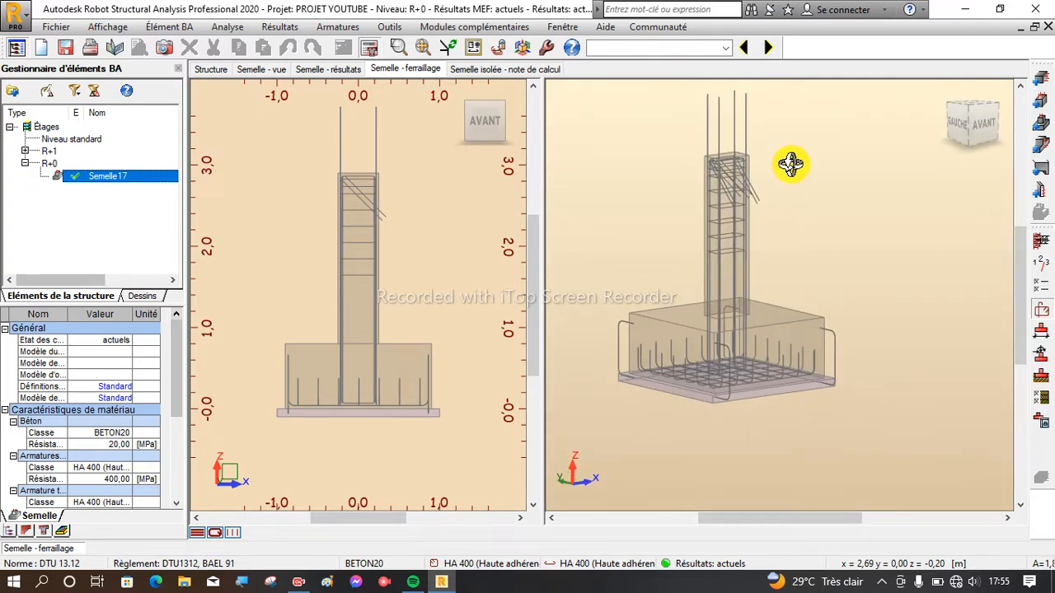
pyautogui.scroll(4, 733, 179)
pyautogui.scroll(-6, 746, 268)
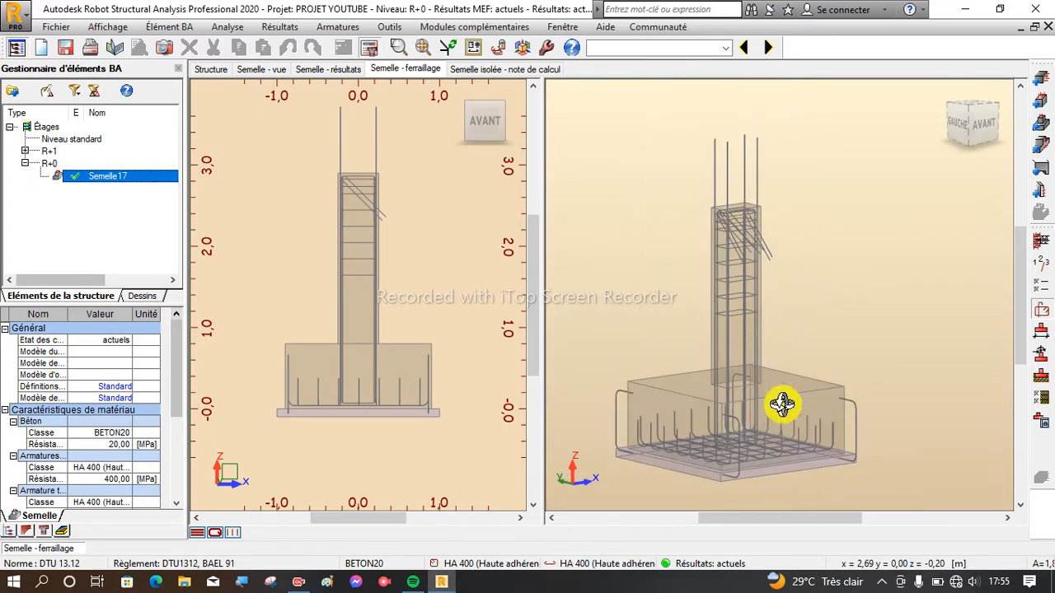
pyautogui.scroll(5, 754, 468)
pyautogui.scroll(-3, 814, 346)
pyautogui.moveTo(814, 346); pyautogui.dragTo(770, 320, button='middle')
pyautogui.scroll(-2, 772, 323)
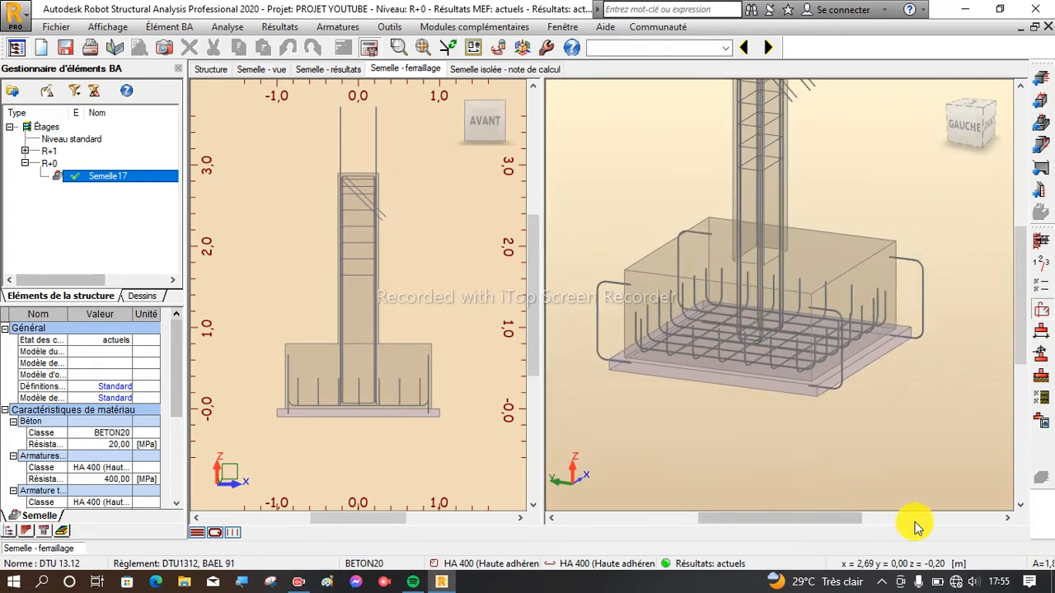
# Replace the minimum hook length in centimetres with 70 *d for the transverse bars, and recalculate the footing
pyautogui.click(1040, 309)
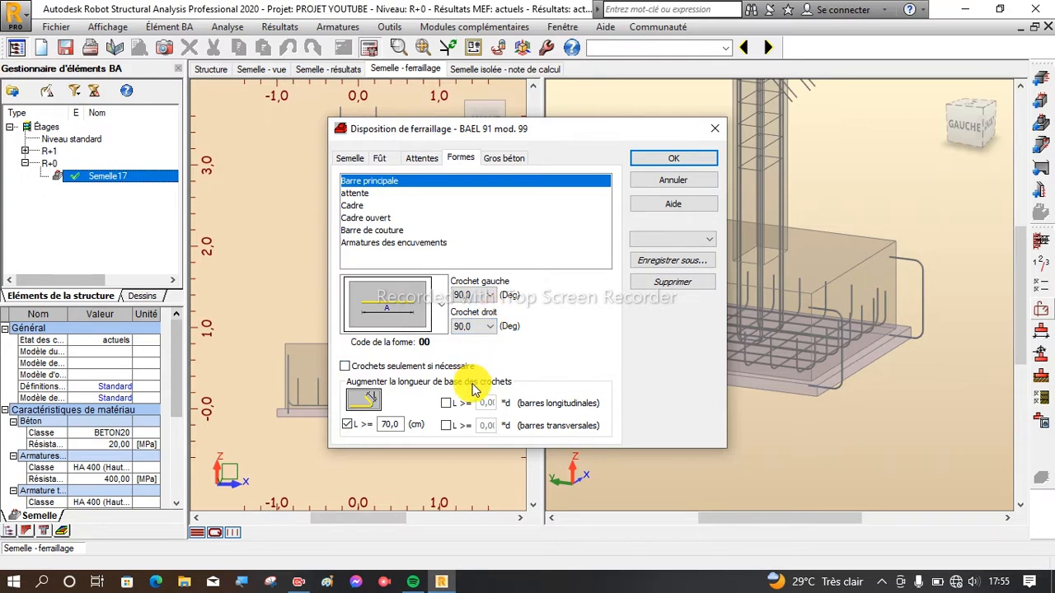
pyautogui.click(448, 427)
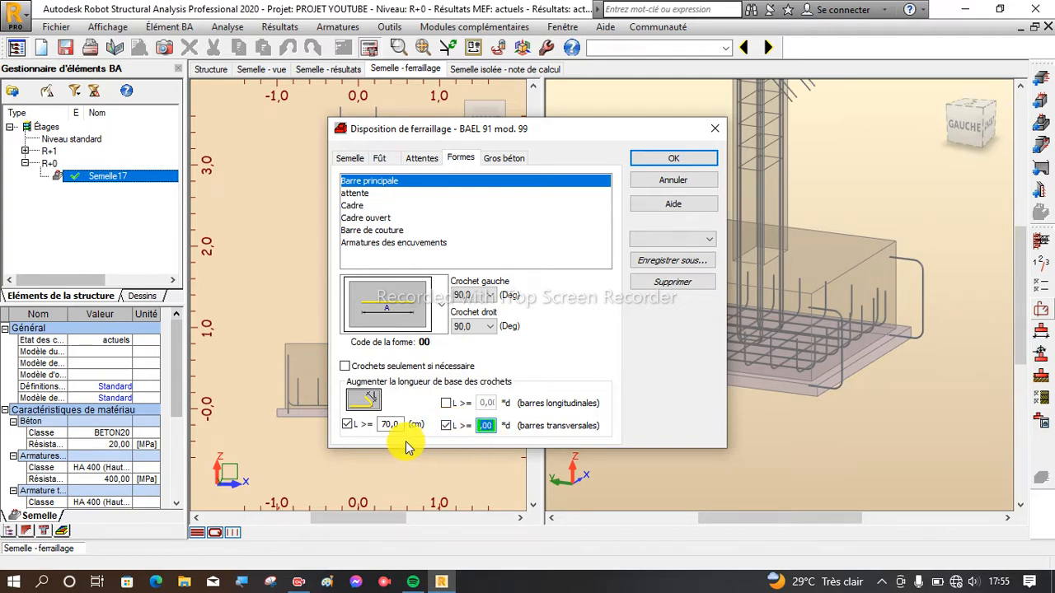
pyautogui.click(347, 426)
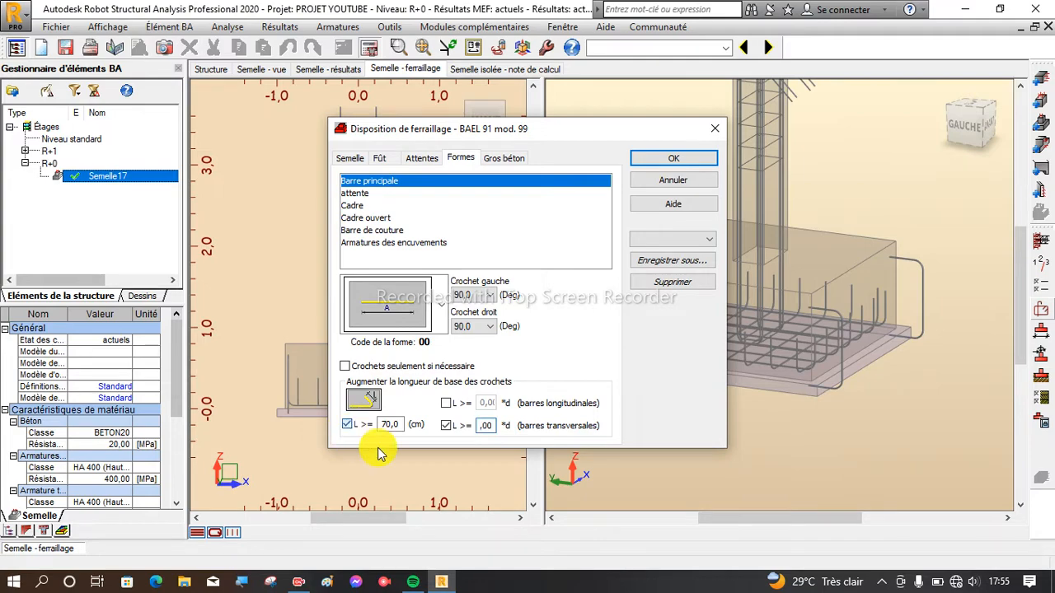
pyautogui.click(347, 425)
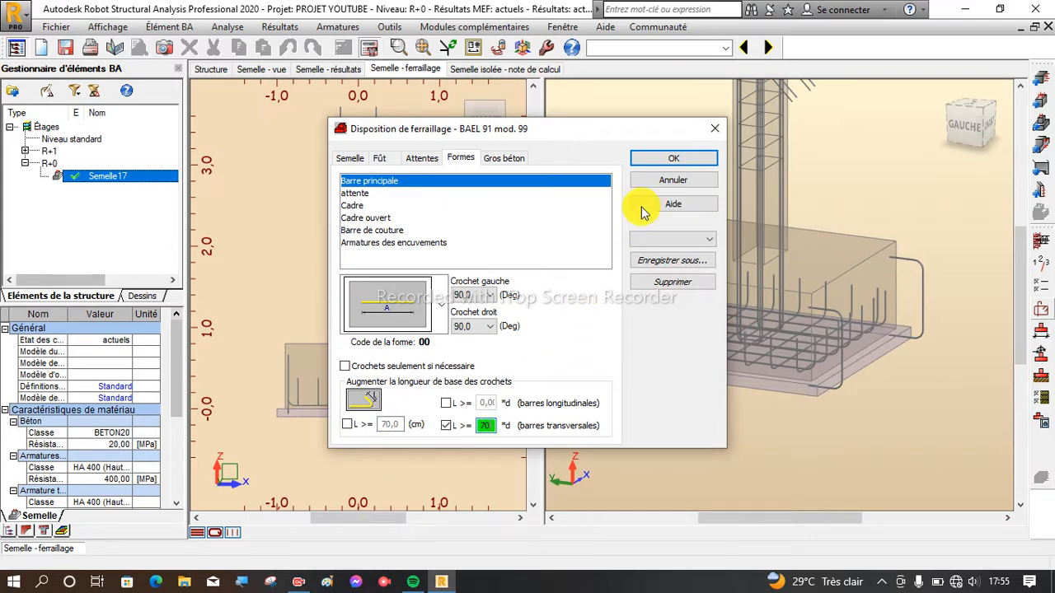
pyautogui.click(669, 158)
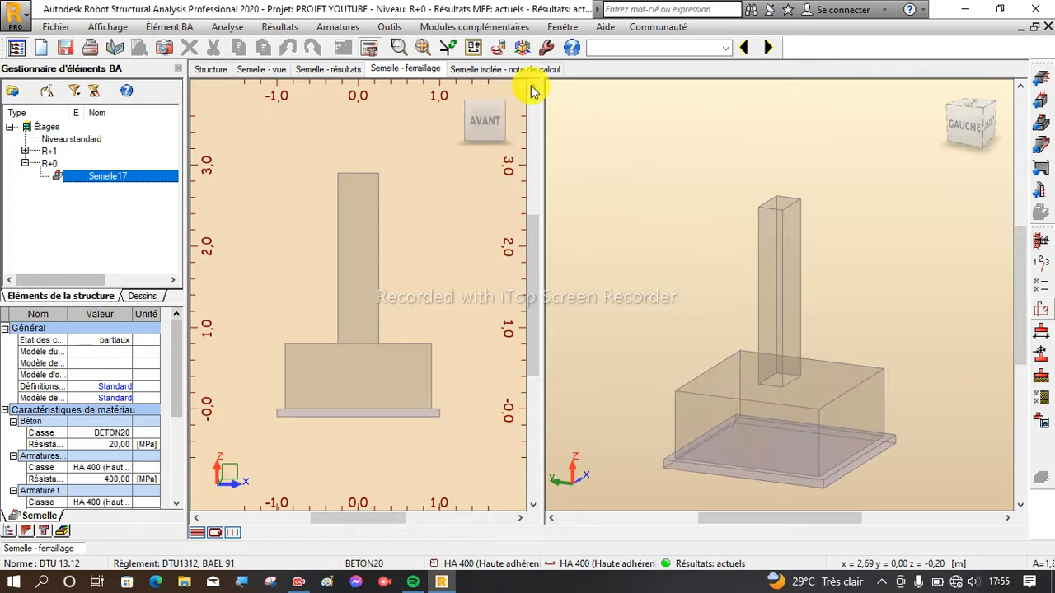
pyautogui.click(369, 48)
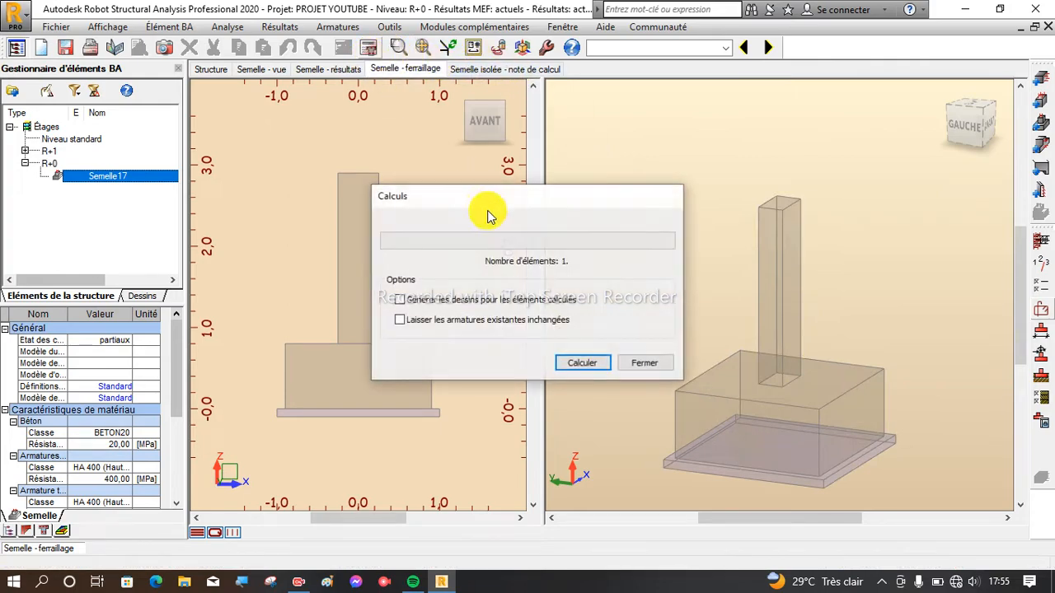
pyautogui.click(582, 365)
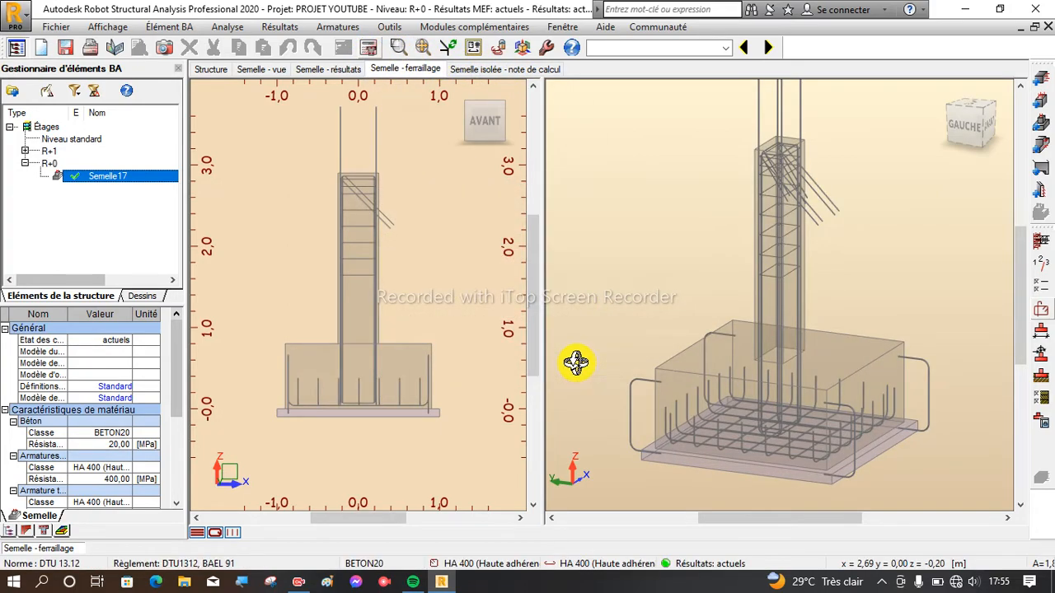
pyautogui.scroll(-1, 618, 338)
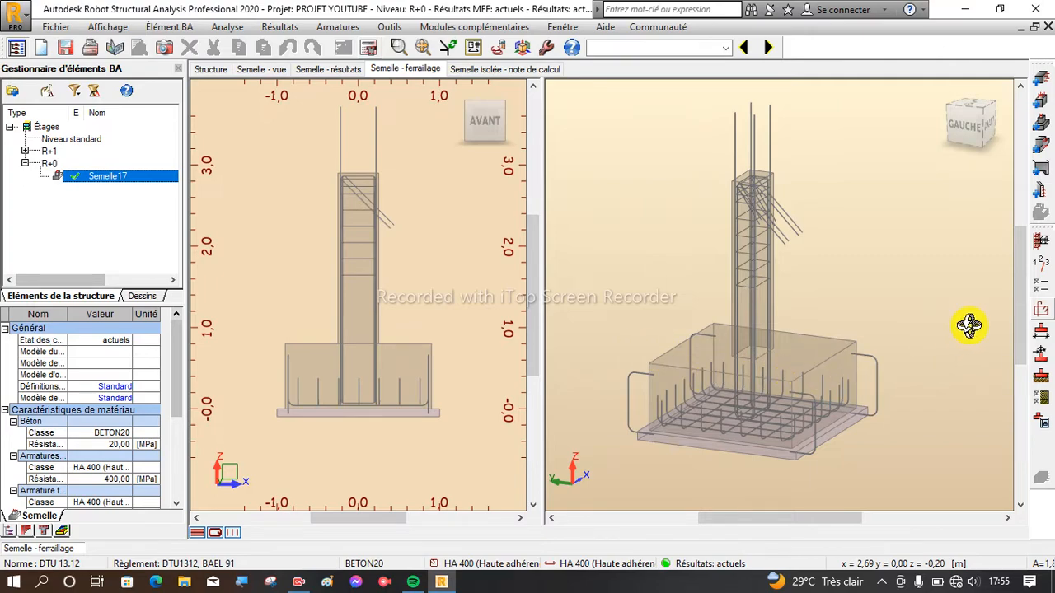
# Disable the transverse-bar hook length condition, re-enable "Crochets seulement si nécessaire", and restore both main-bar hooks to 135°
pyautogui.click(1042, 313)
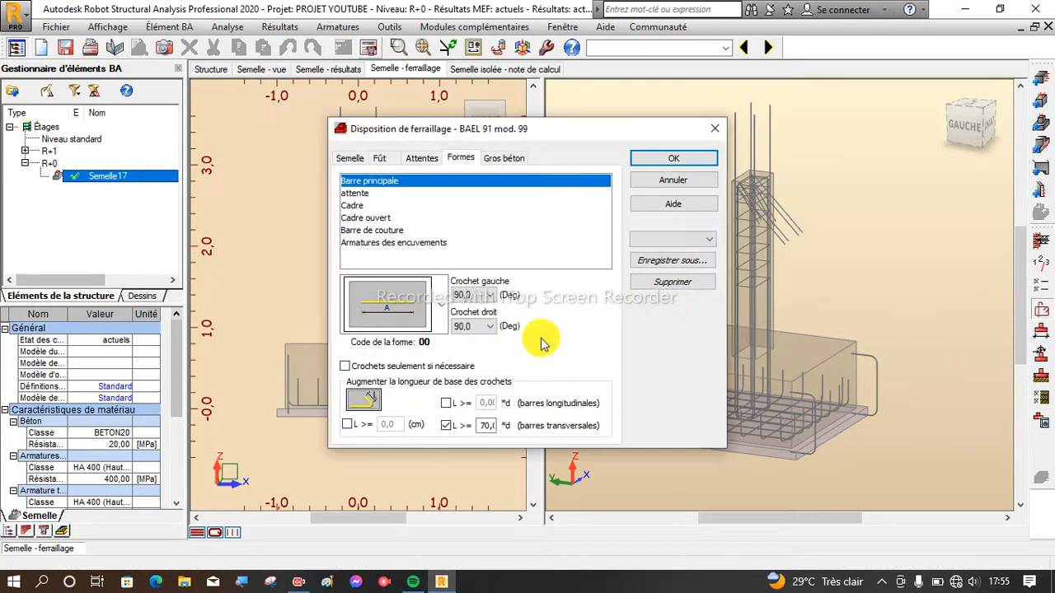
pyautogui.click(448, 427)
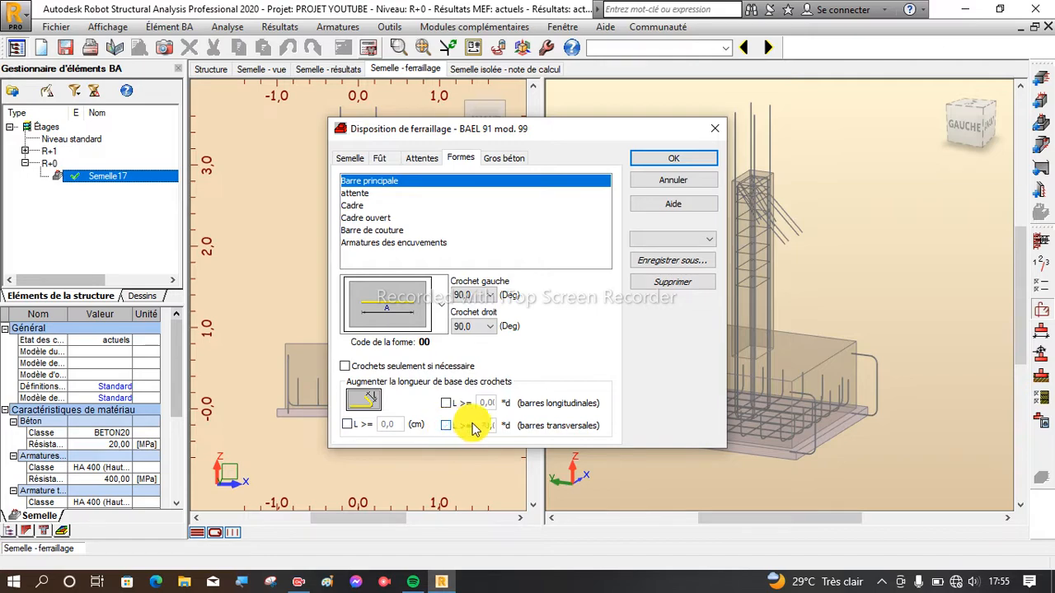
pyautogui.click(346, 368)
pyautogui.click(477, 296)
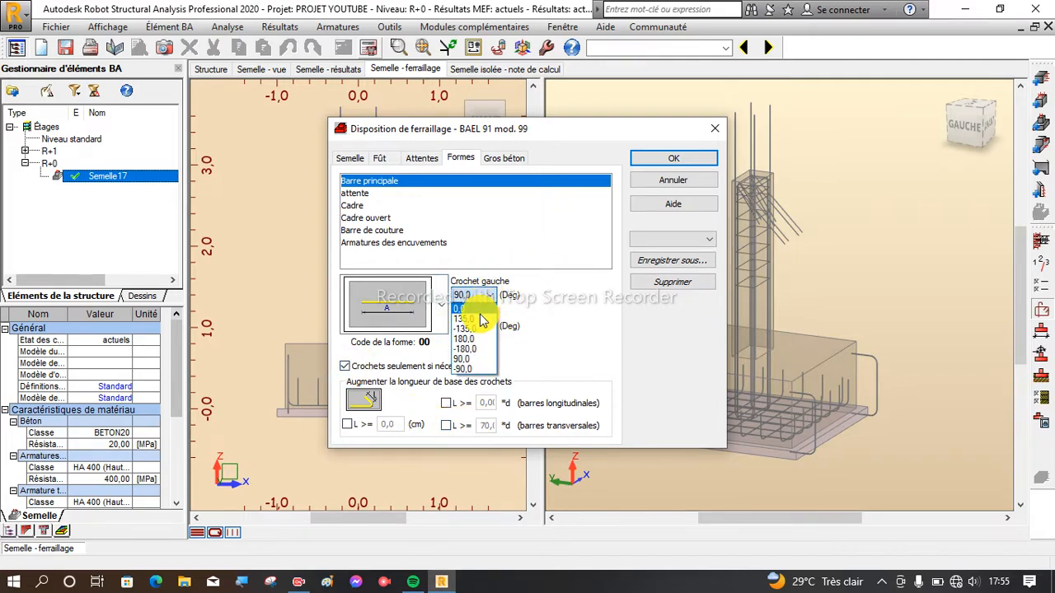
pyautogui.click(478, 320)
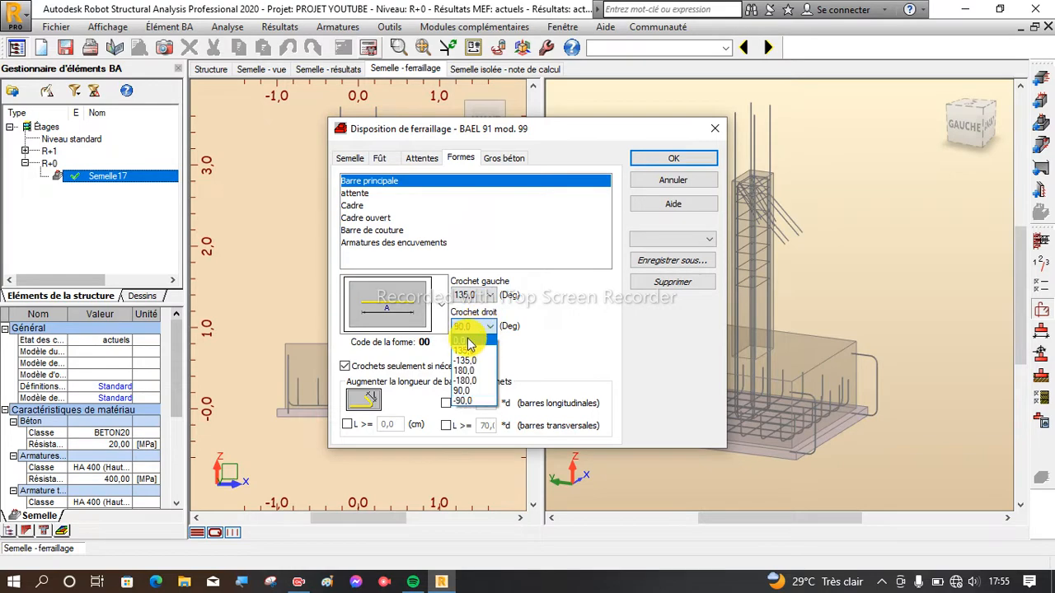
pyautogui.click(465, 352)
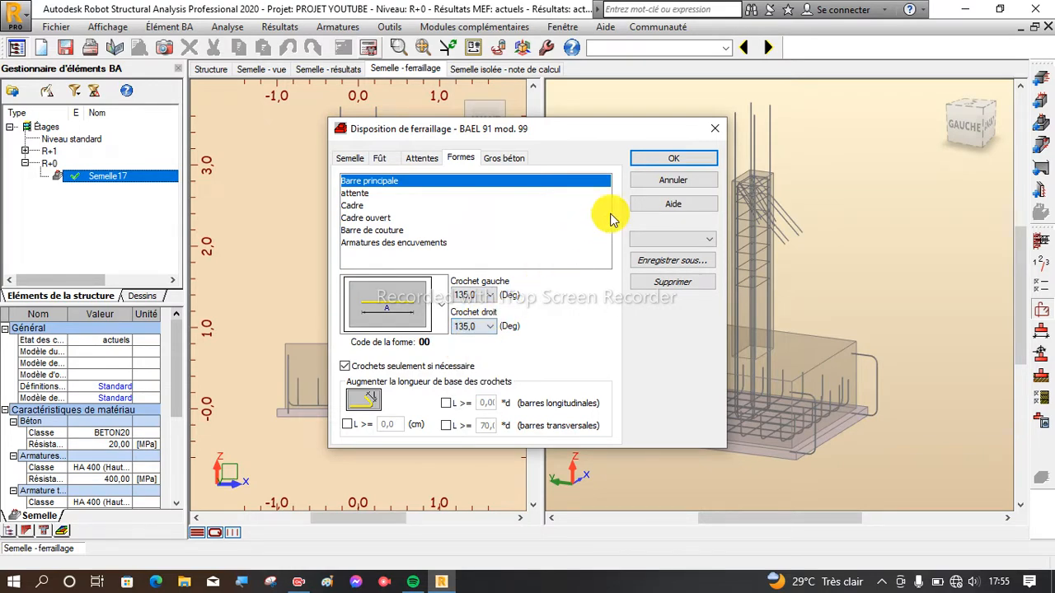
pyautogui.click(641, 157)
# Recalculate Semelle17 and check the column ties and the base mesh in the 3D view
pyautogui.click(446, 50)
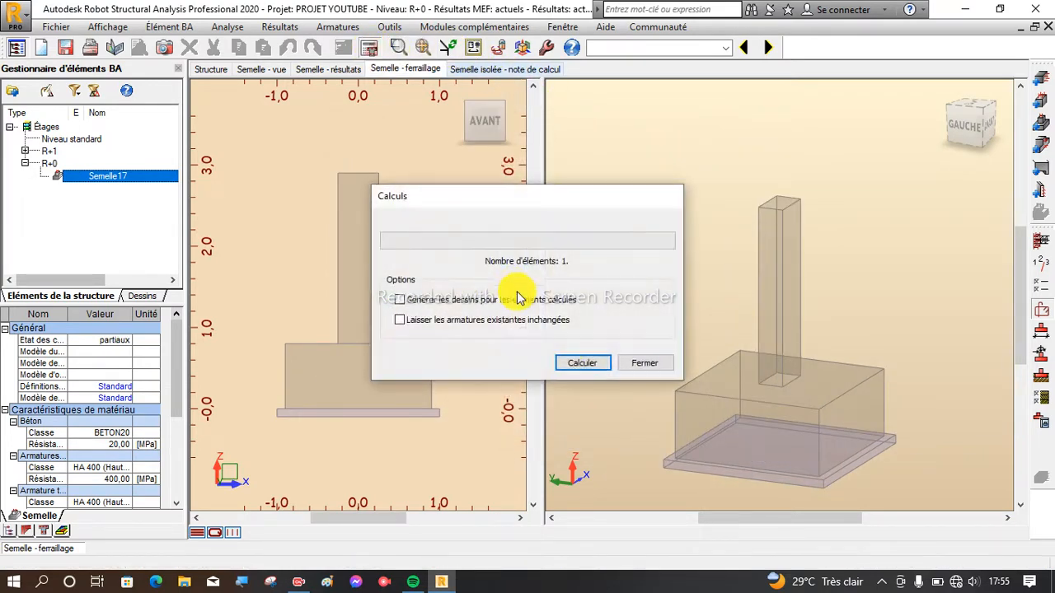
pyautogui.click(572, 364)
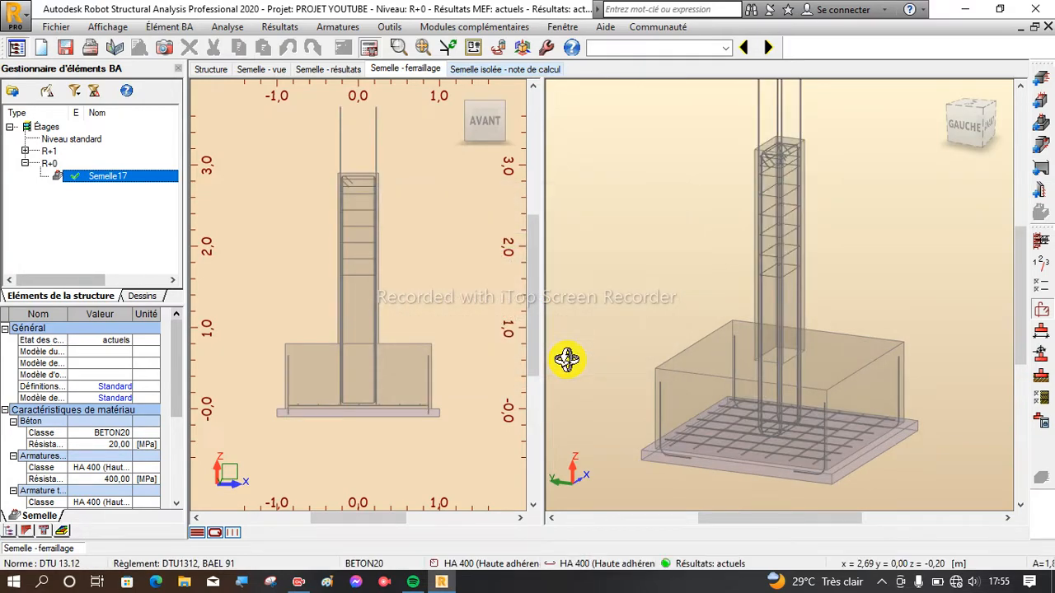
pyautogui.scroll(2, 661, 350)
pyautogui.scroll(2, 742, 223)
pyautogui.scroll(5, 690, 238)
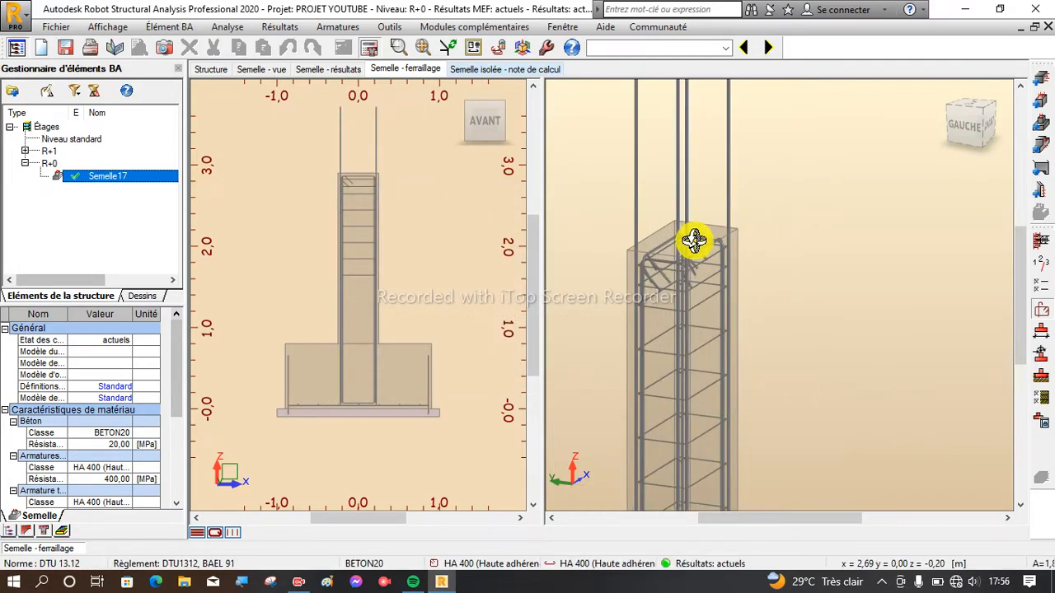
pyautogui.scroll(-8, 686, 241)
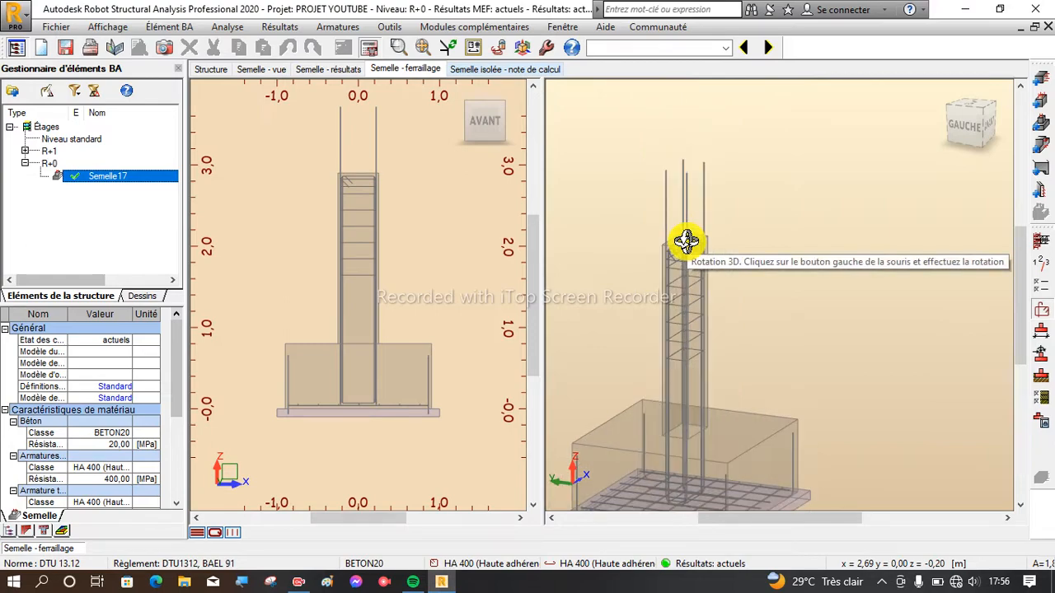
pyautogui.scroll(3, 692, 330)
pyautogui.scroll(-2, 689, 330)
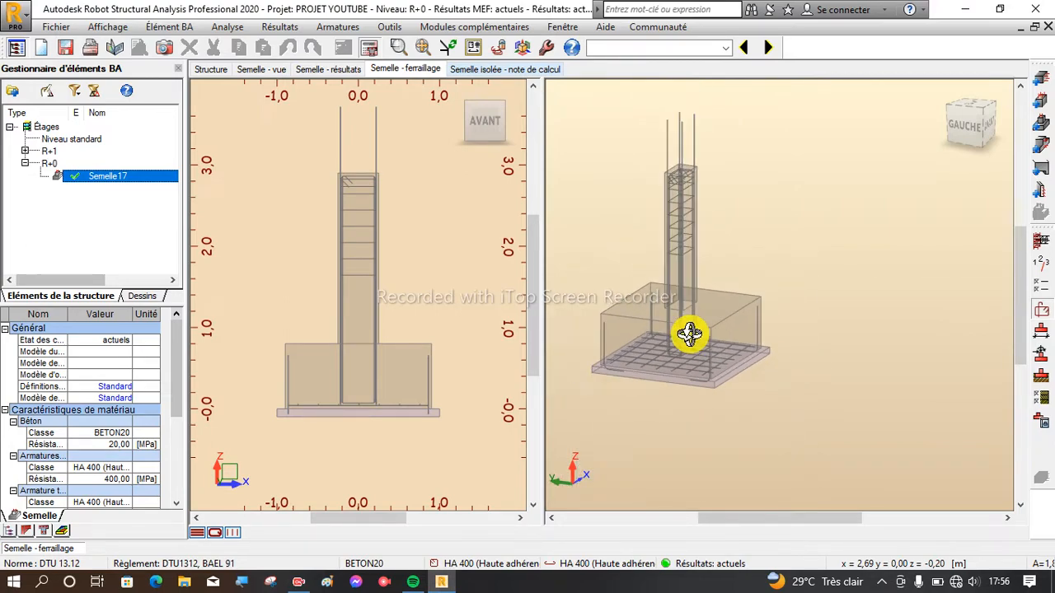
pyautogui.scroll(4, 692, 326)
pyautogui.scroll(-4, 697, 328)
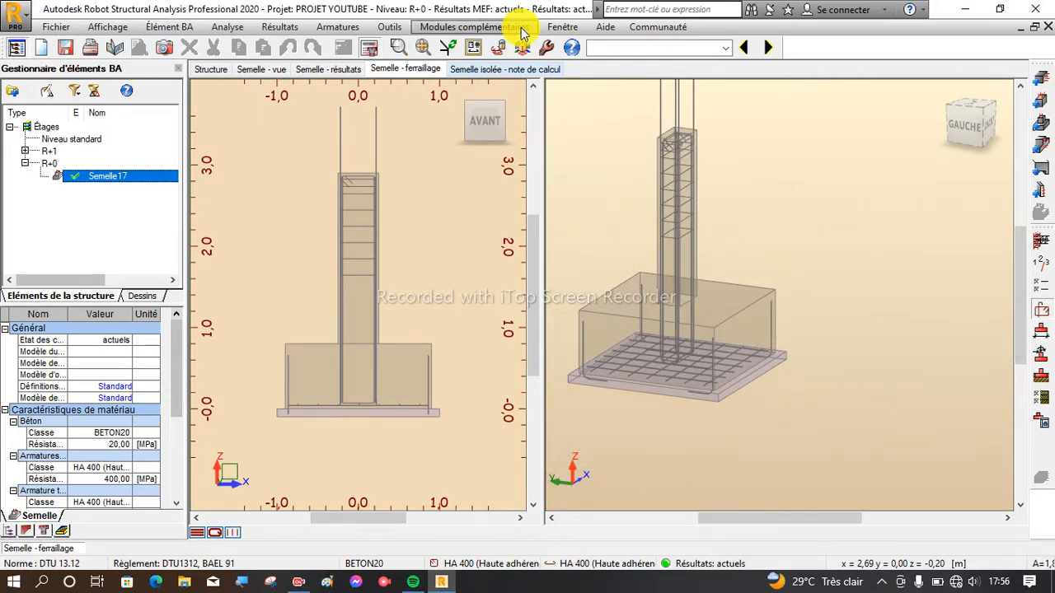
# Open the calculation note of Semelle17 and read its geometry, materials, loads, and sliding, overturning and soil stress checks
pyautogui.click(519, 69)
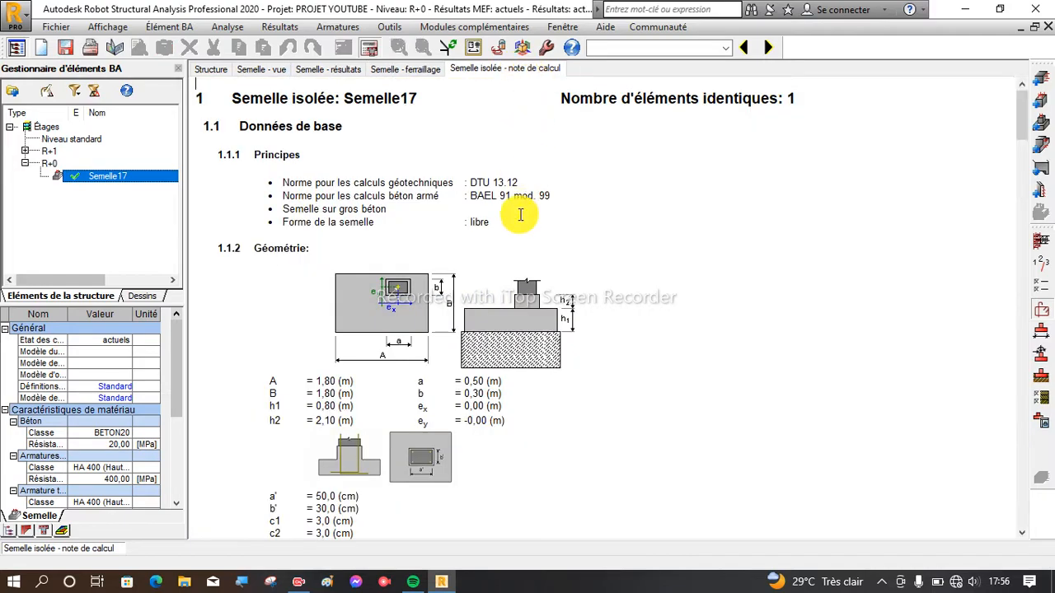
pyautogui.scroll(-4, 518, 247)
pyautogui.scroll(2, 532, 256)
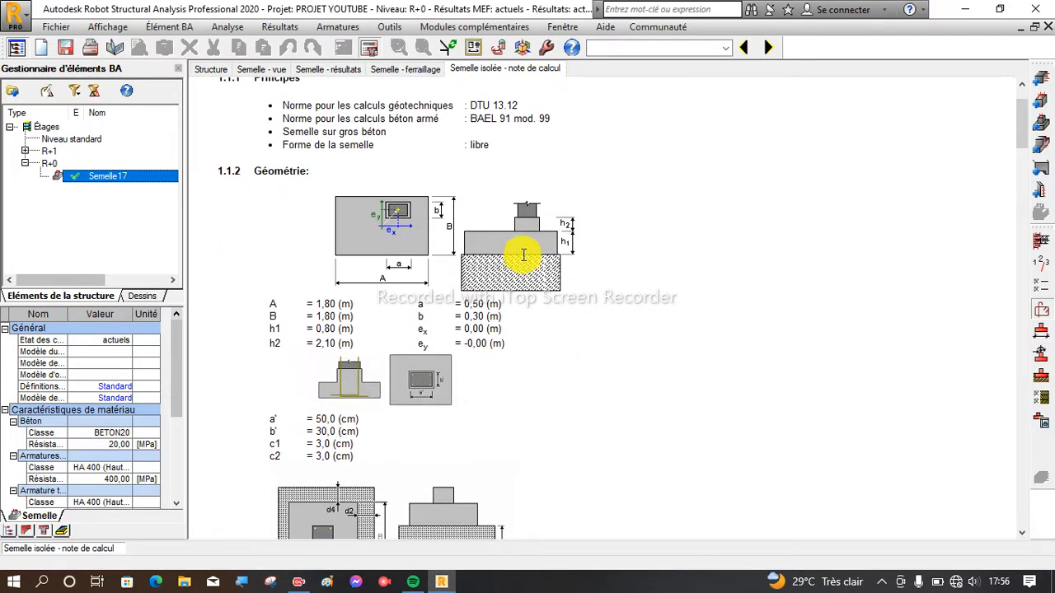
pyautogui.scroll(2, 445, 158)
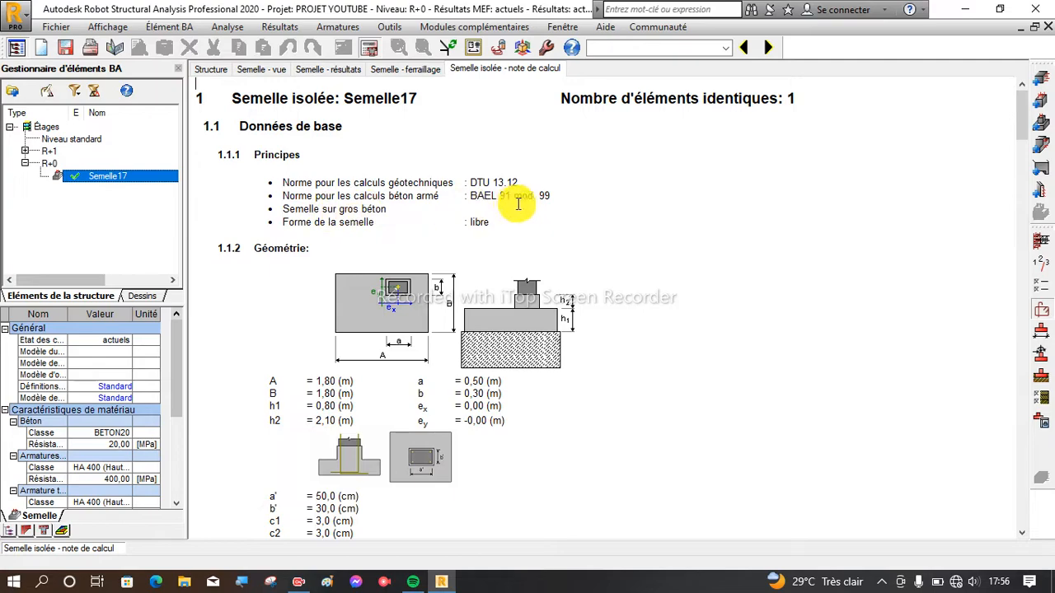
pyautogui.scroll(-4, 495, 229)
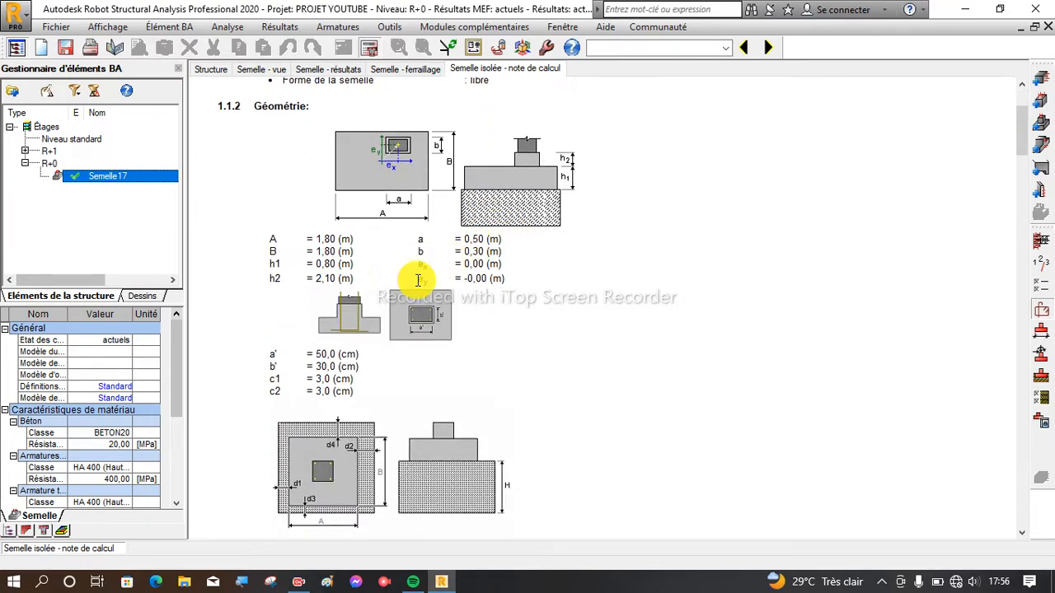
pyautogui.scroll(-12, 418, 280)
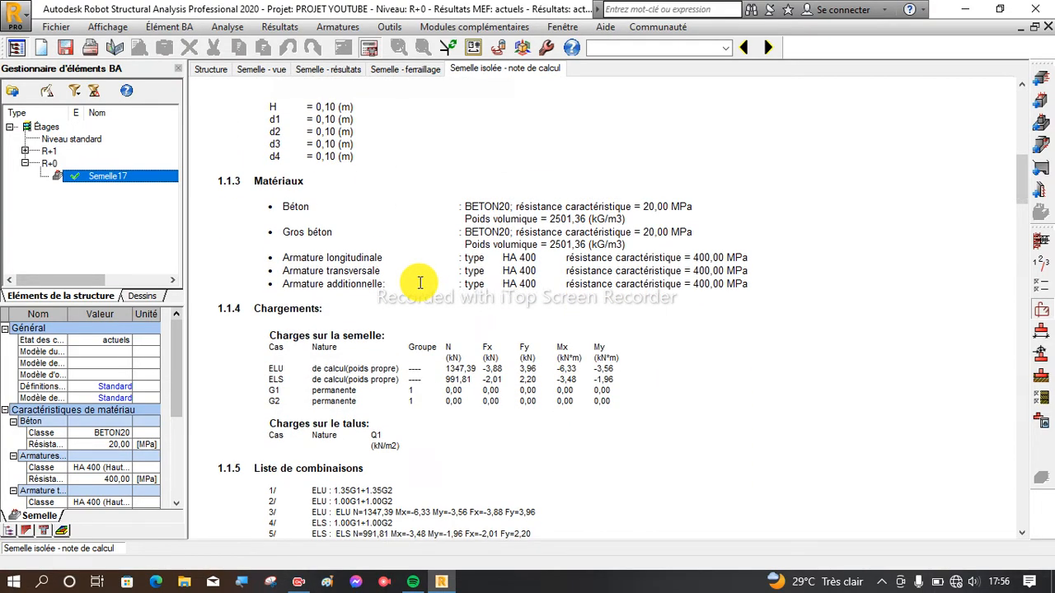
pyautogui.scroll(-15, 420, 283)
pyautogui.scroll(-5, 520, 263)
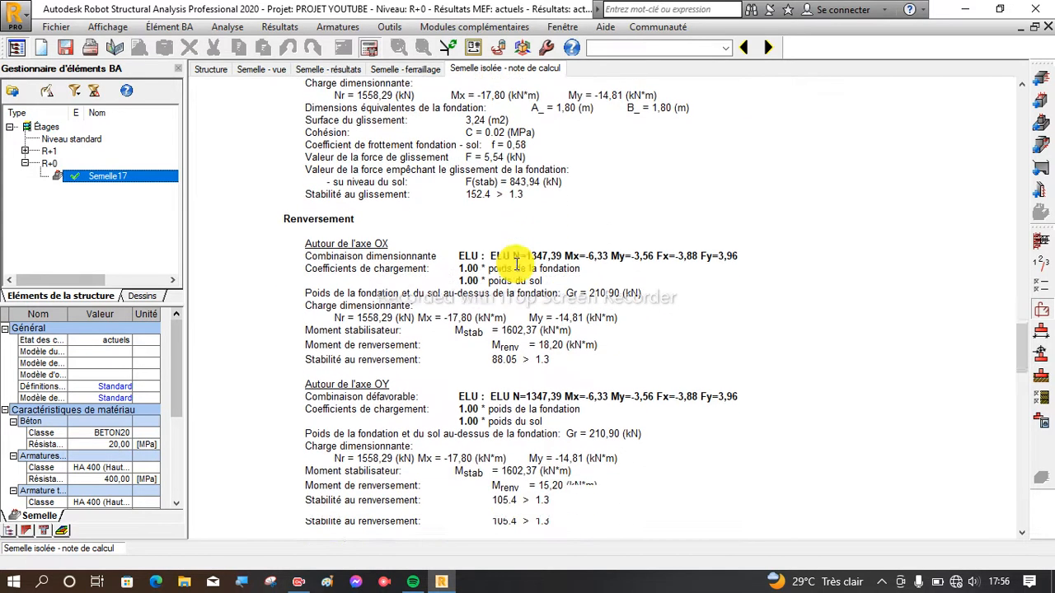
pyautogui.scroll(-3, 512, 333)
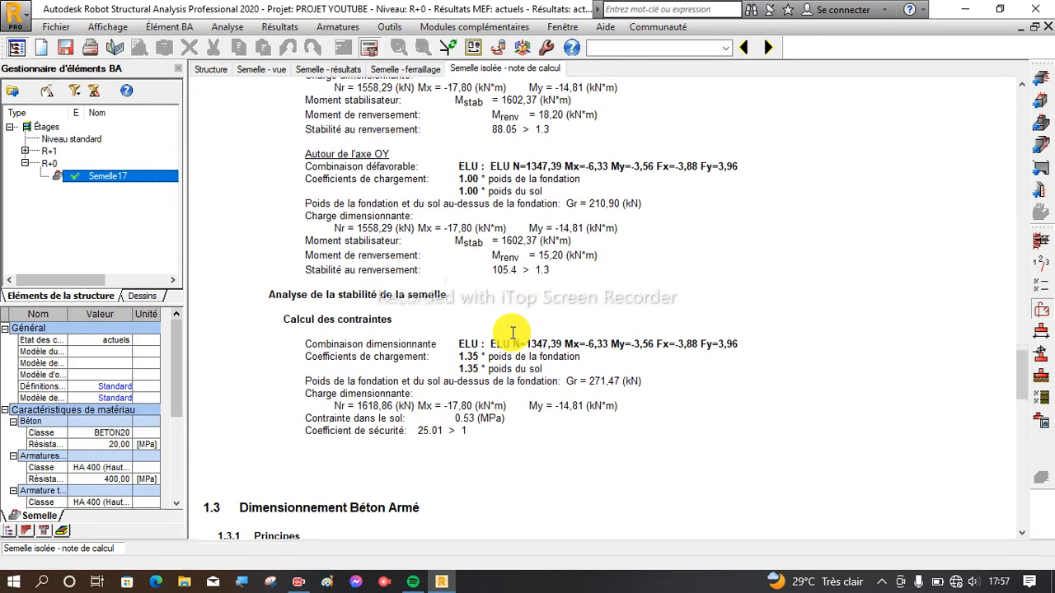
# Review the note from the sliding check through the reinforced concrete design to the shaft bars, starter bars and material quantities
pyautogui.scroll(11, 549, 365)
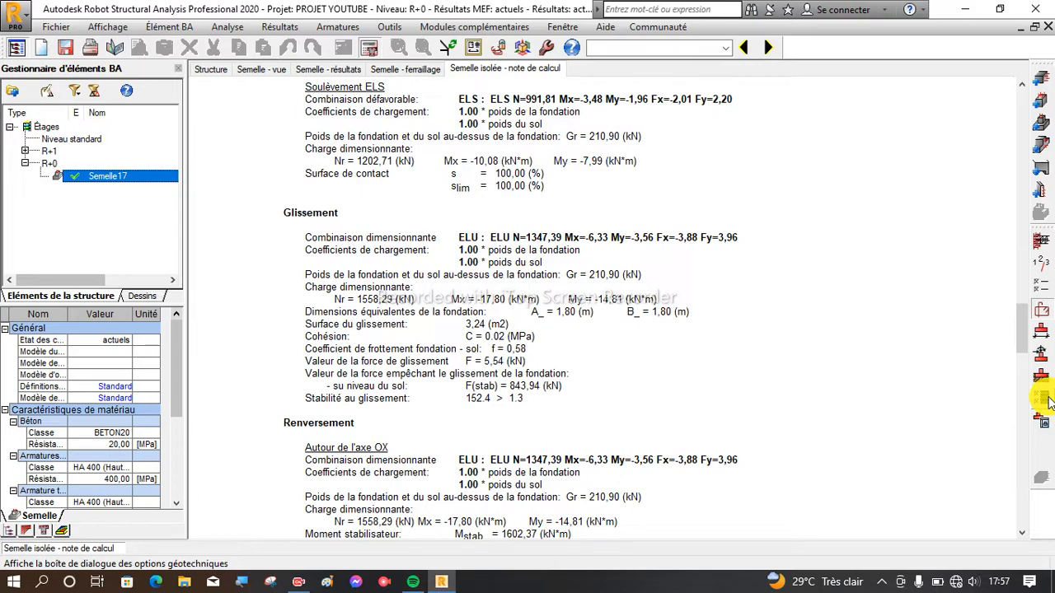
pyautogui.scroll(-8, 301, 330)
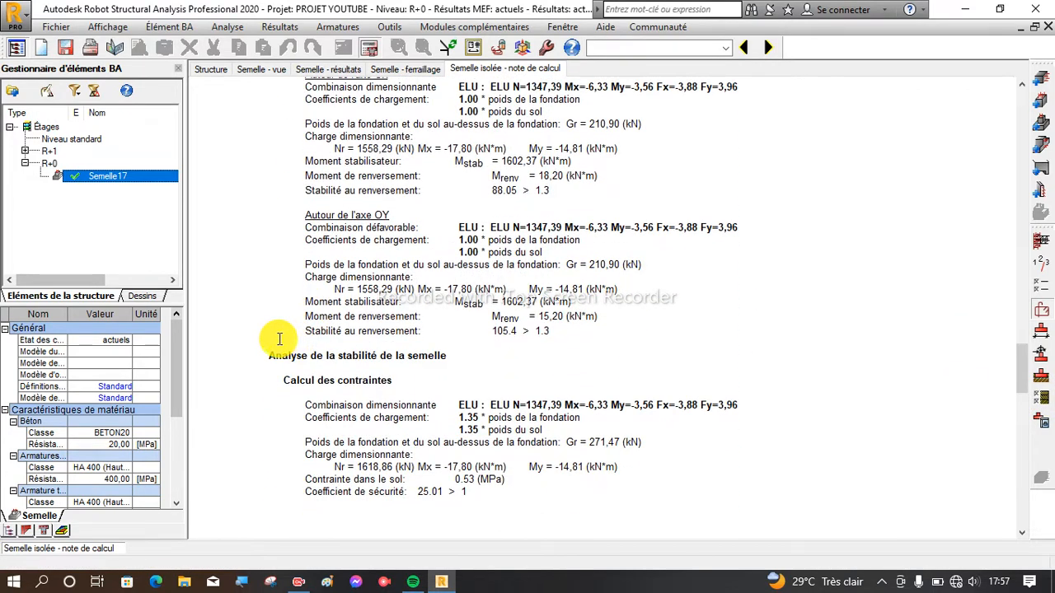
pyautogui.scroll(-5, 497, 363)
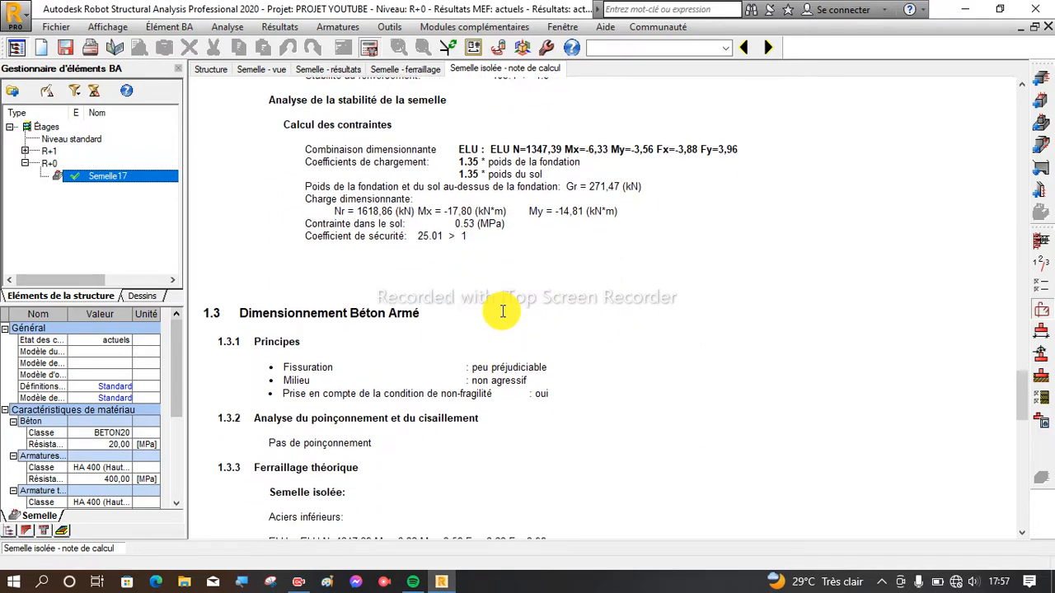
pyautogui.scroll(-9, 502, 312)
pyautogui.scroll(-9, 502, 311)
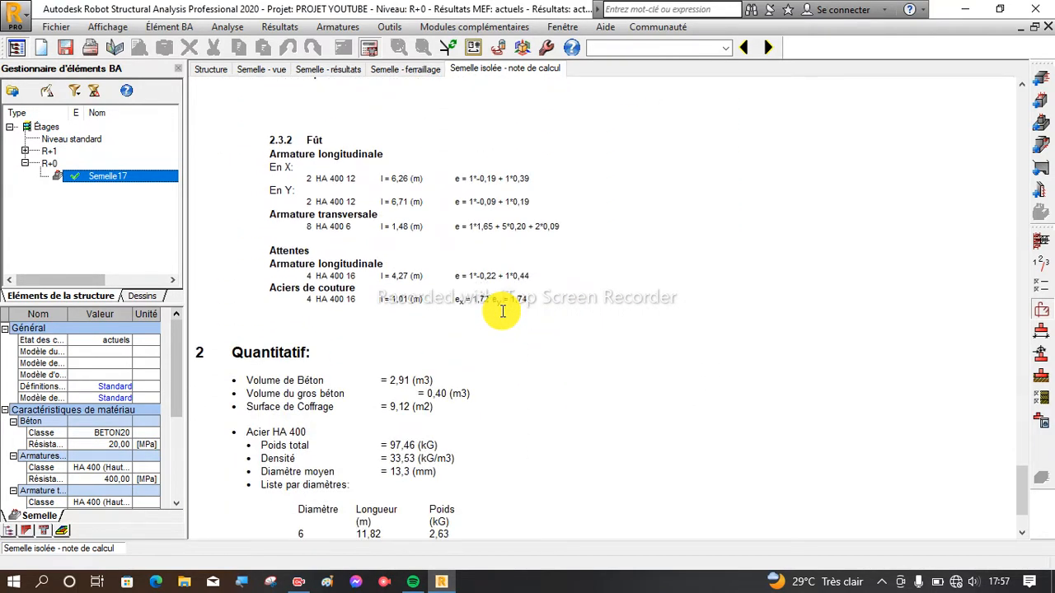
pyautogui.scroll(-2, 502, 312)
pyautogui.scroll(3, 502, 311)
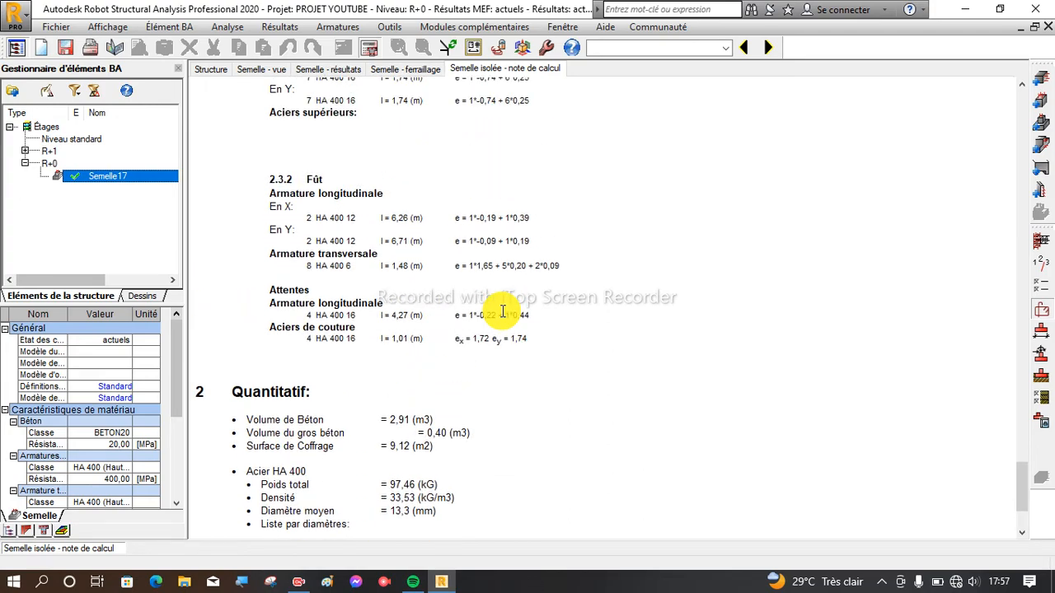
# Go back through the note to examine the theoretical reinforcement, punching analysis, stability checks, load combinations and soil data
pyautogui.scroll(5, 502, 311)
pyautogui.scroll(13, 502, 311)
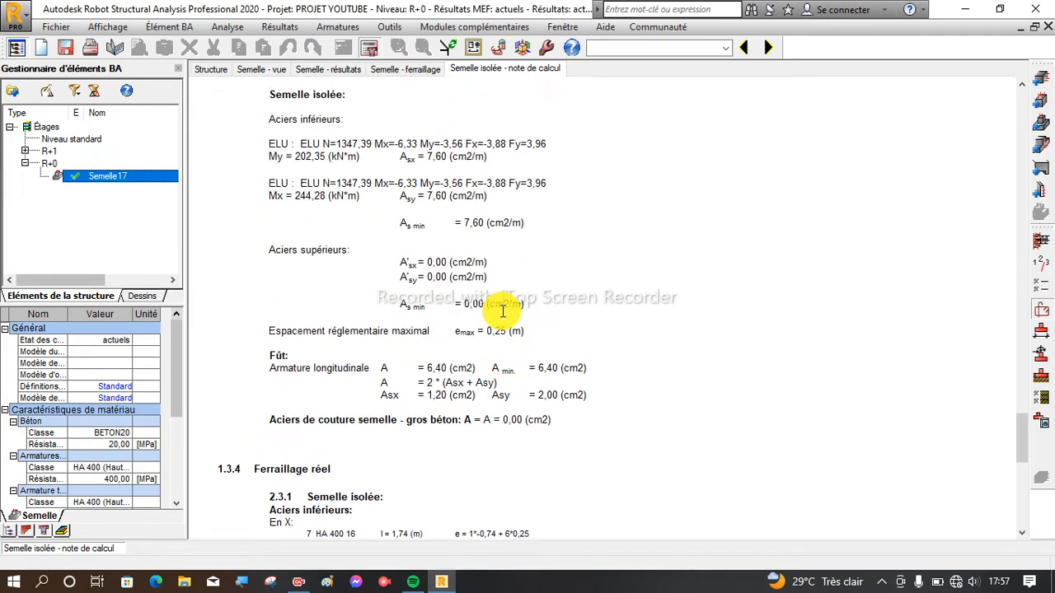
pyautogui.scroll(-1, 502, 312)
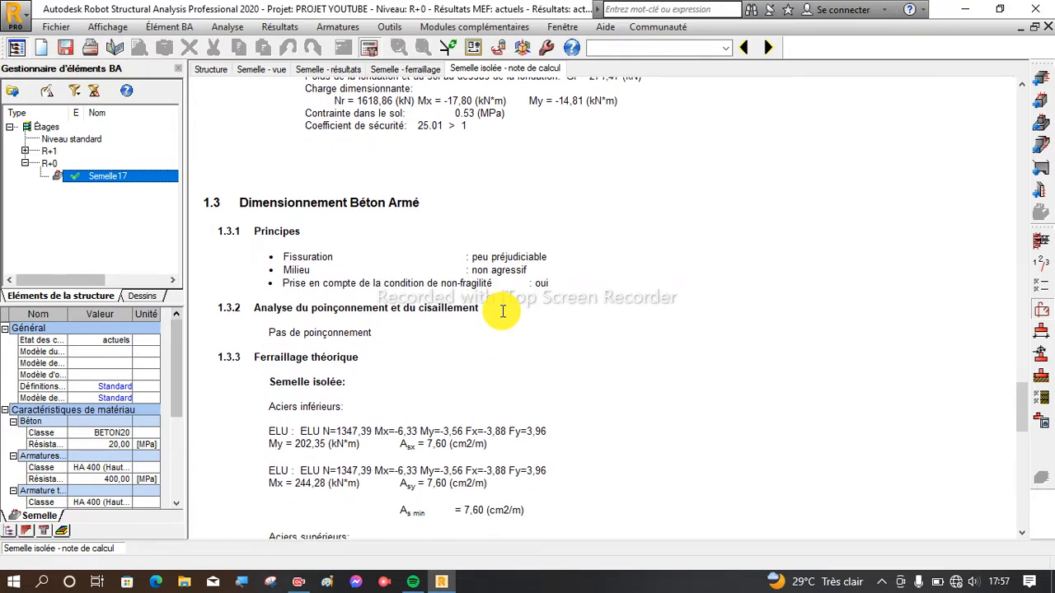
pyautogui.scroll(4, 502, 312)
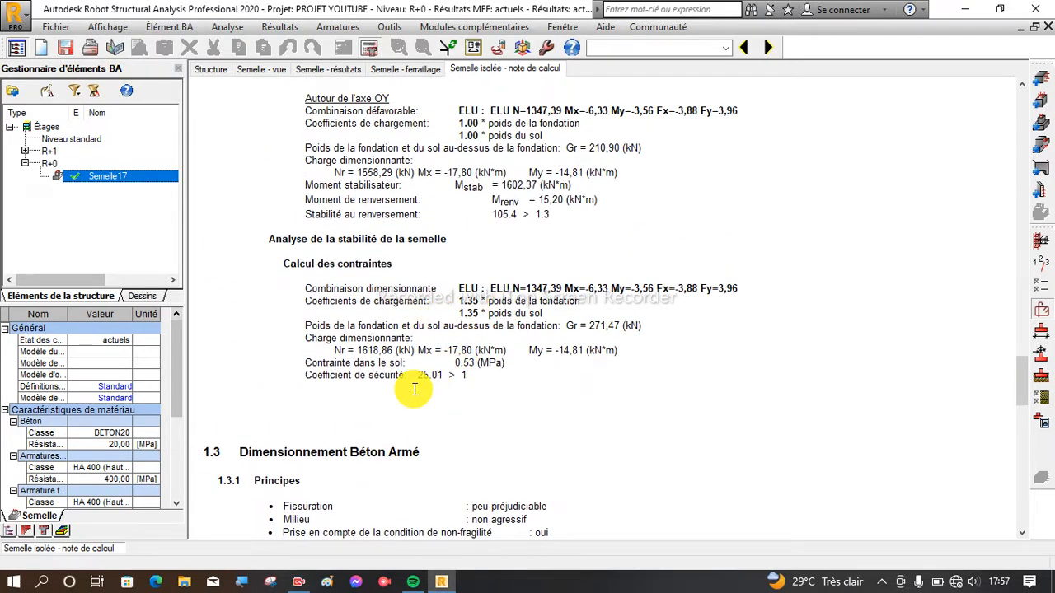
pyautogui.scroll(3, 449, 361)
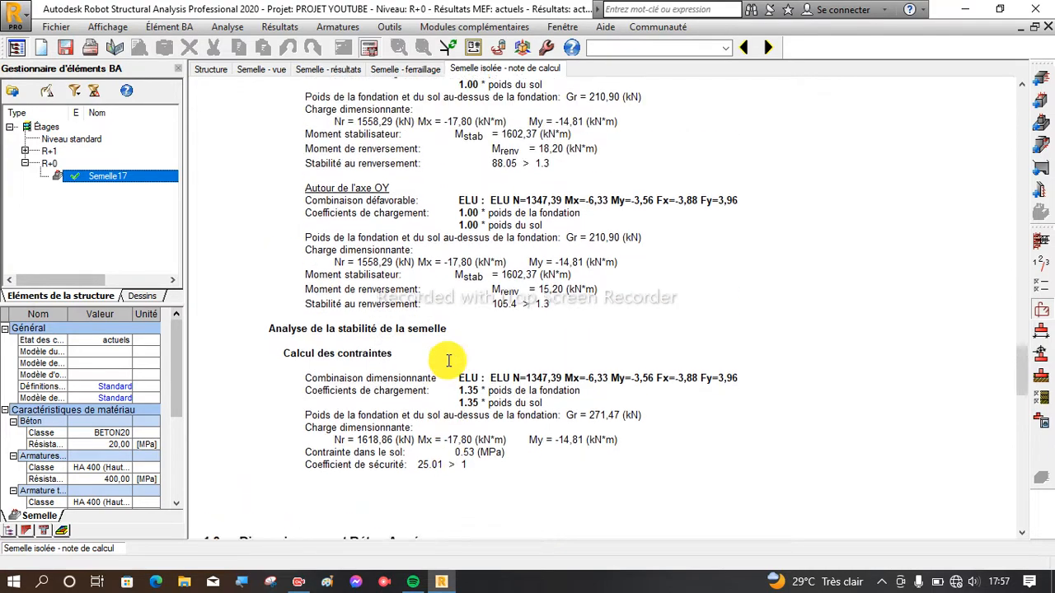
pyautogui.scroll(13, 559, 343)
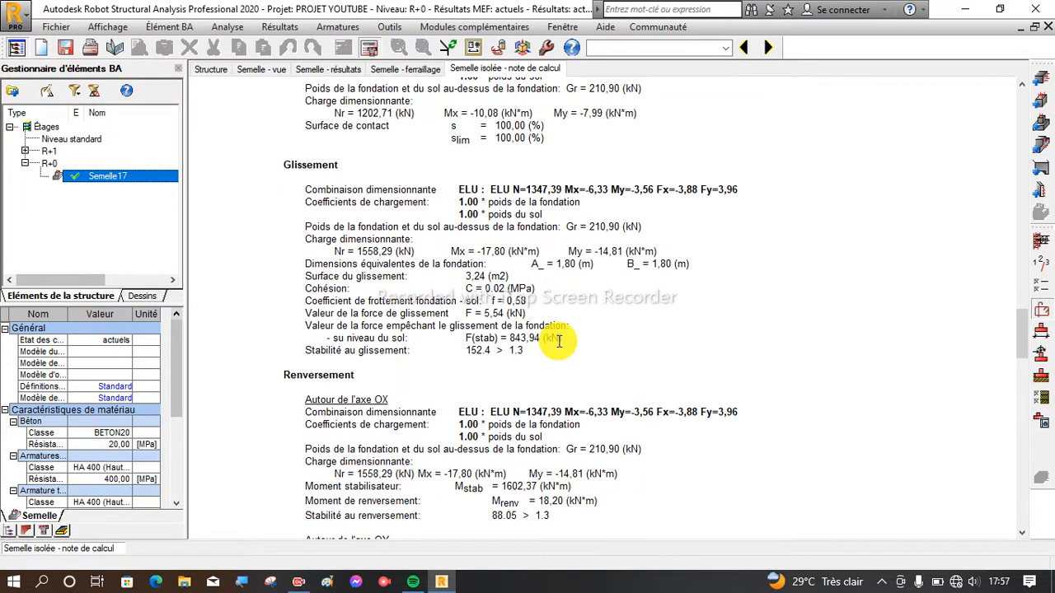
pyautogui.scroll(2, 559, 344)
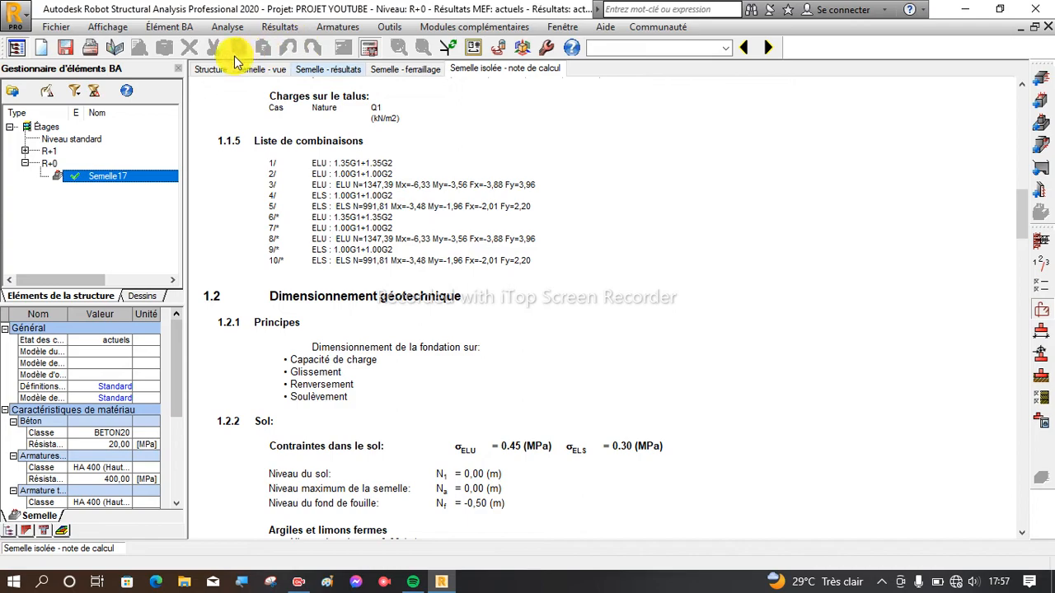
# Generate the execution drawings of Semelle17 and look over the plan view, sections and bar schedule on the first sheet
pyautogui.click(1043, 421)
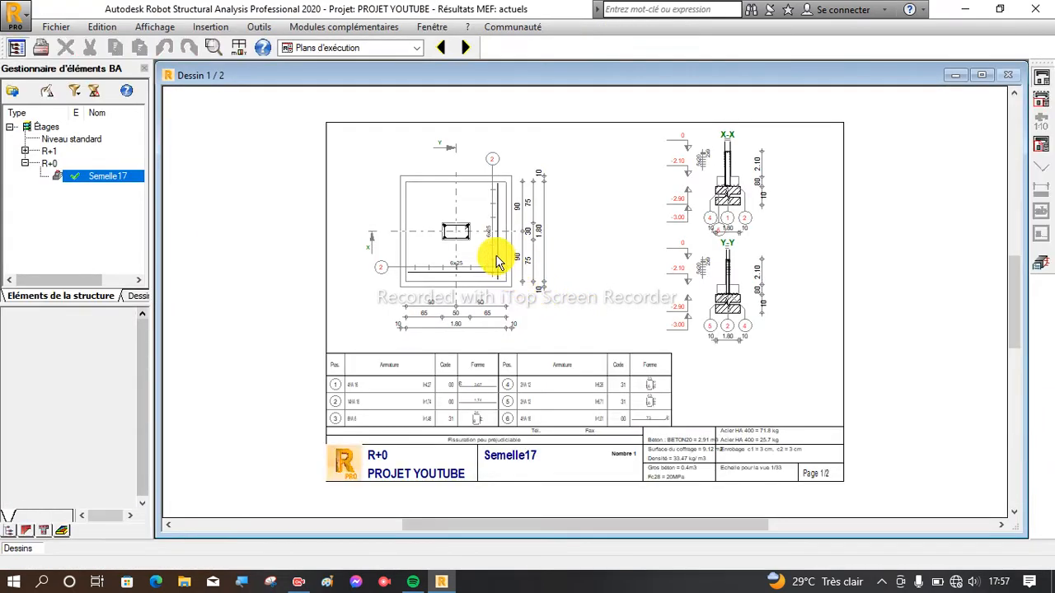
pyautogui.scroll(2, 464, 225)
pyautogui.scroll(-4, 462, 224)
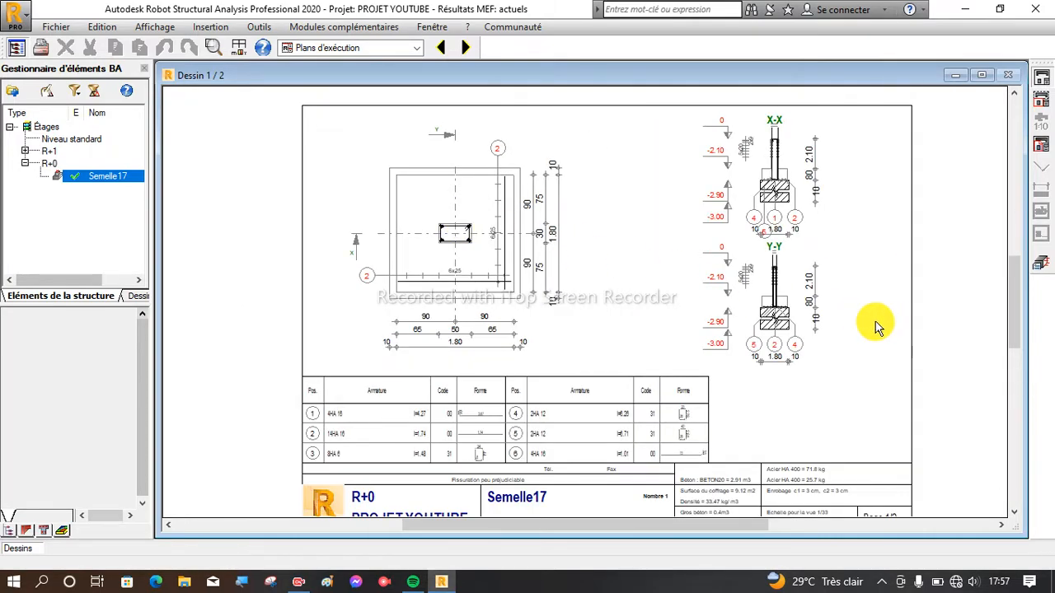
pyautogui.scroll(3, 828, 330)
pyautogui.scroll(1, 816, 317)
pyautogui.scroll(-4, 742, 321)
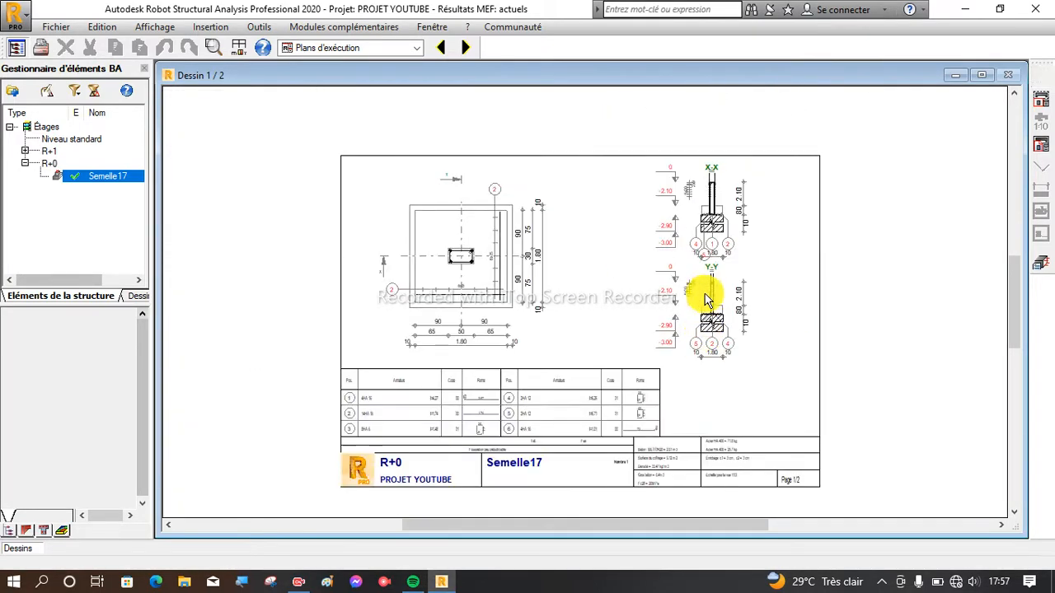
# Examine section X-X on the first drawing sheet, checking the footing outline, base bars, column ties and bar marks
pyautogui.scroll(2, 709, 272)
pyautogui.scroll(2, 715, 227)
pyautogui.scroll(1, 765, 228)
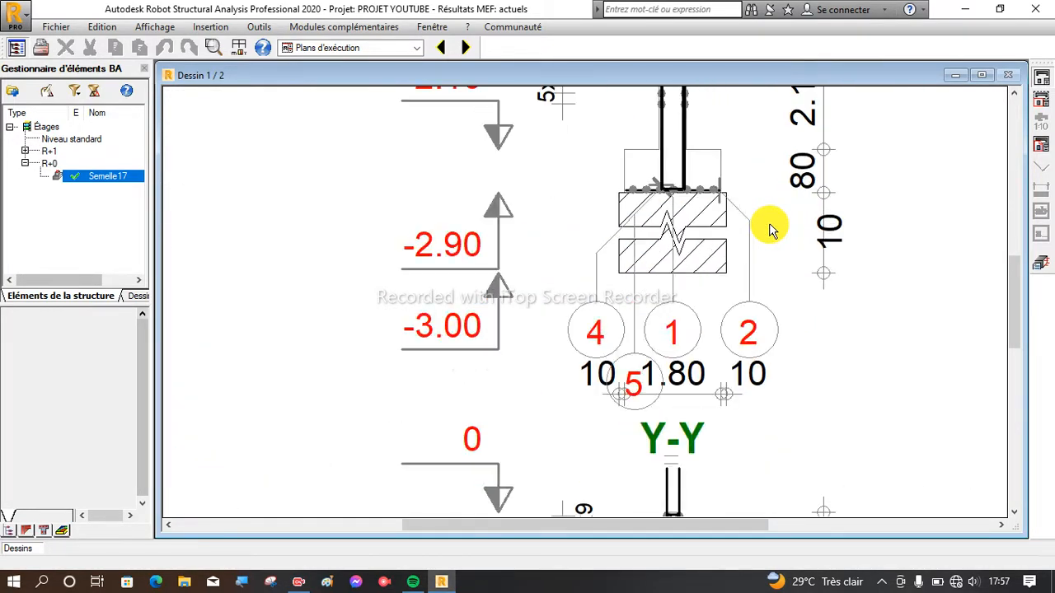
pyautogui.scroll(1, 767, 223)
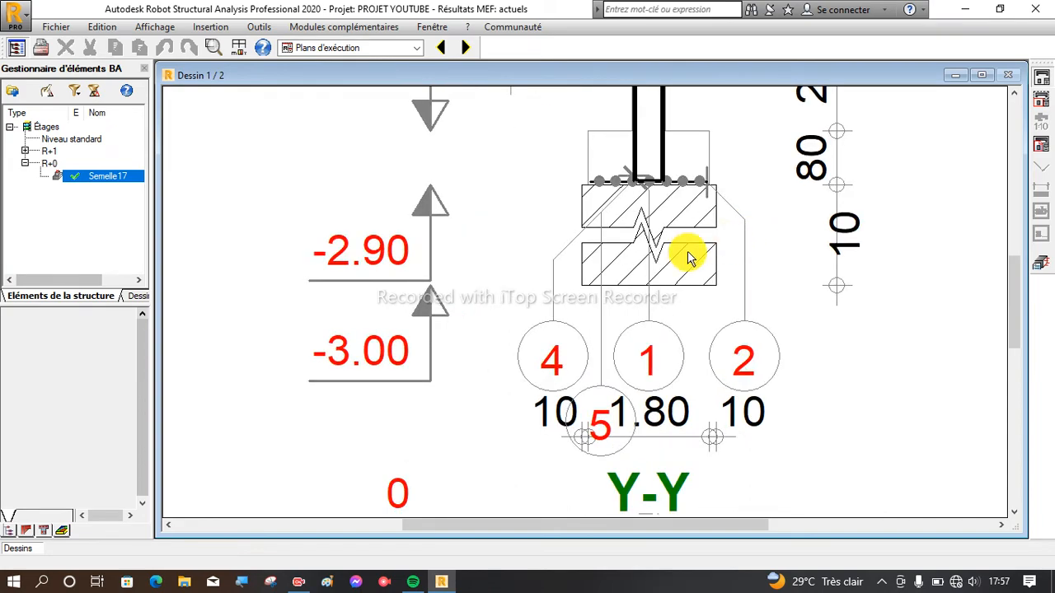
pyautogui.scroll(-3, 685, 254)
pyautogui.scroll(-1, 703, 261)
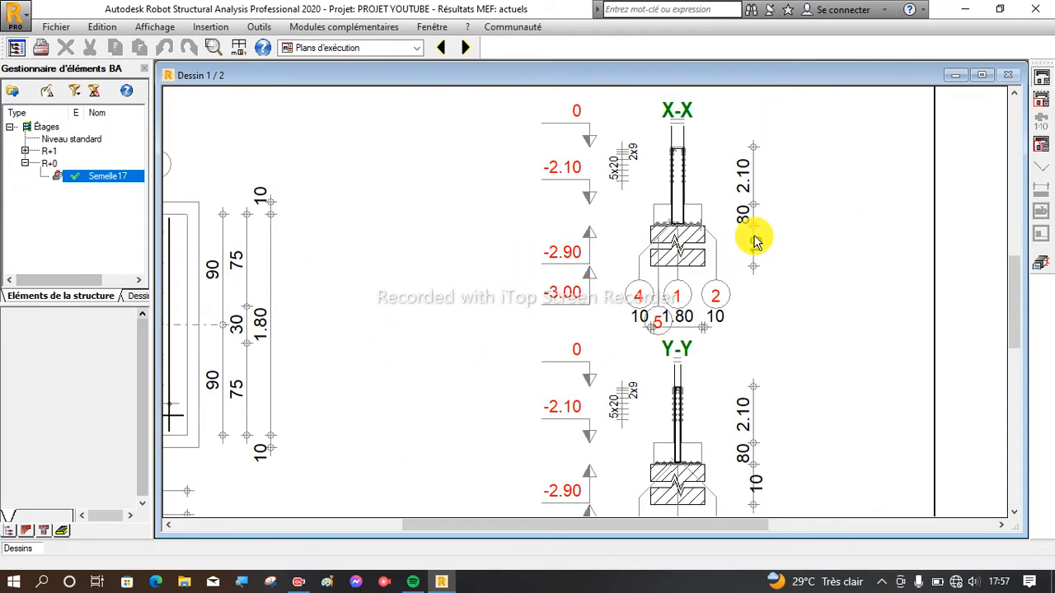
pyautogui.scroll(-2, 739, 250)
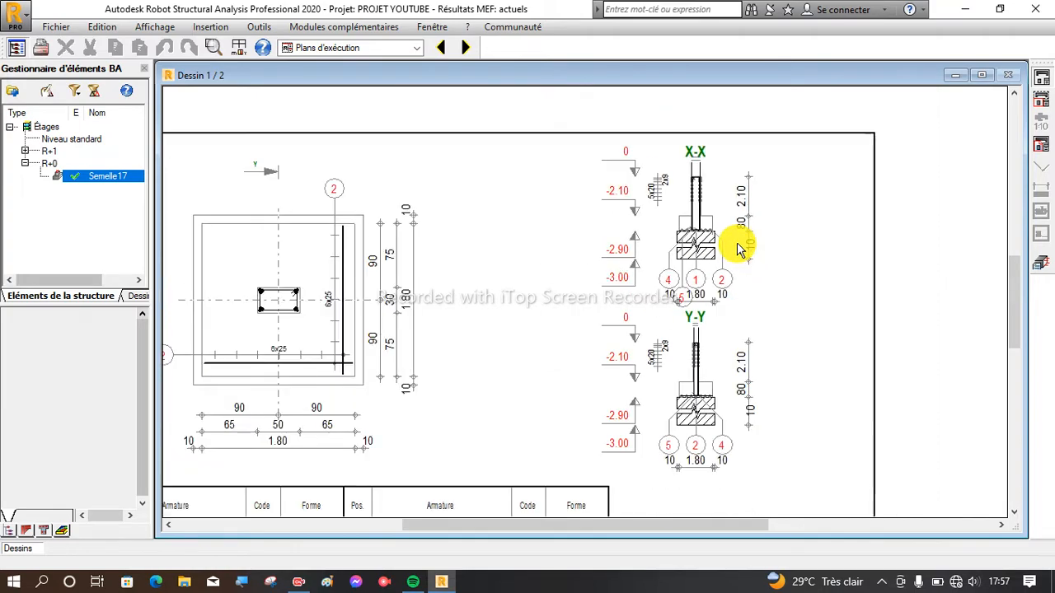
pyautogui.scroll(3, 749, 231)
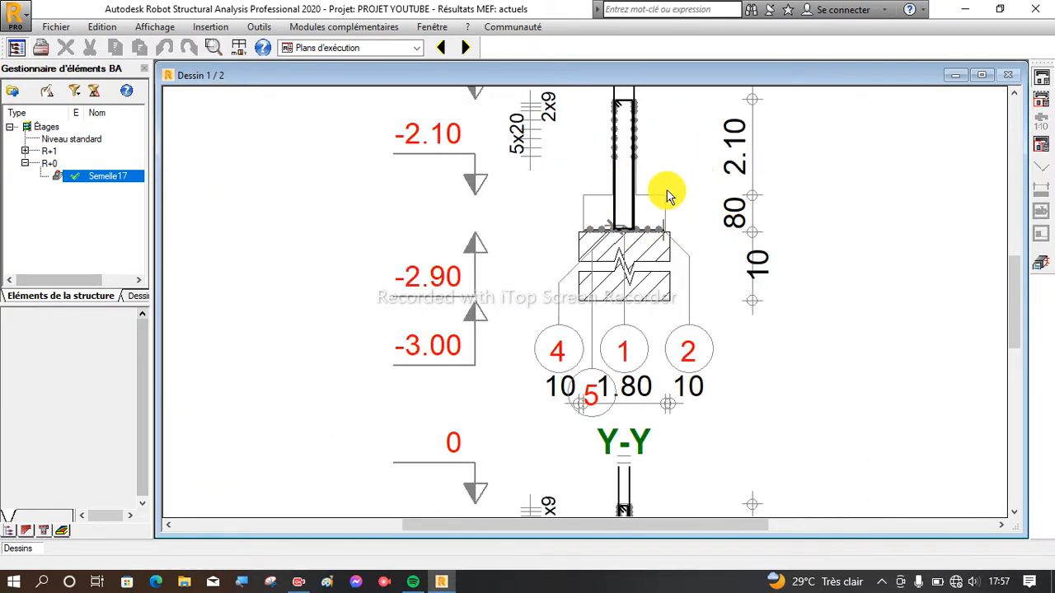
pyautogui.scroll(2, 668, 195)
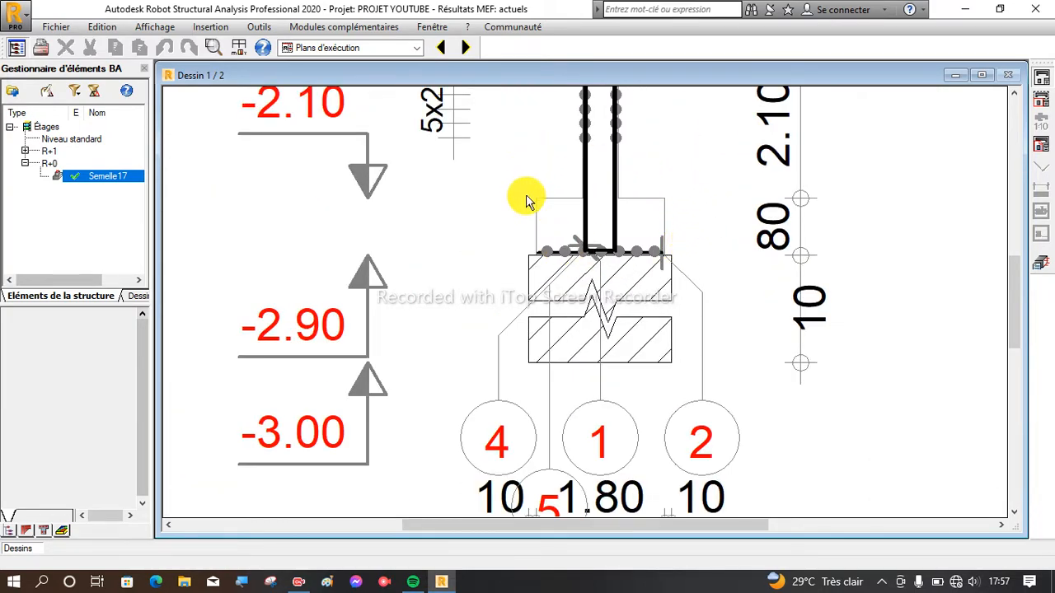
pyautogui.scroll(-2, 600, 365)
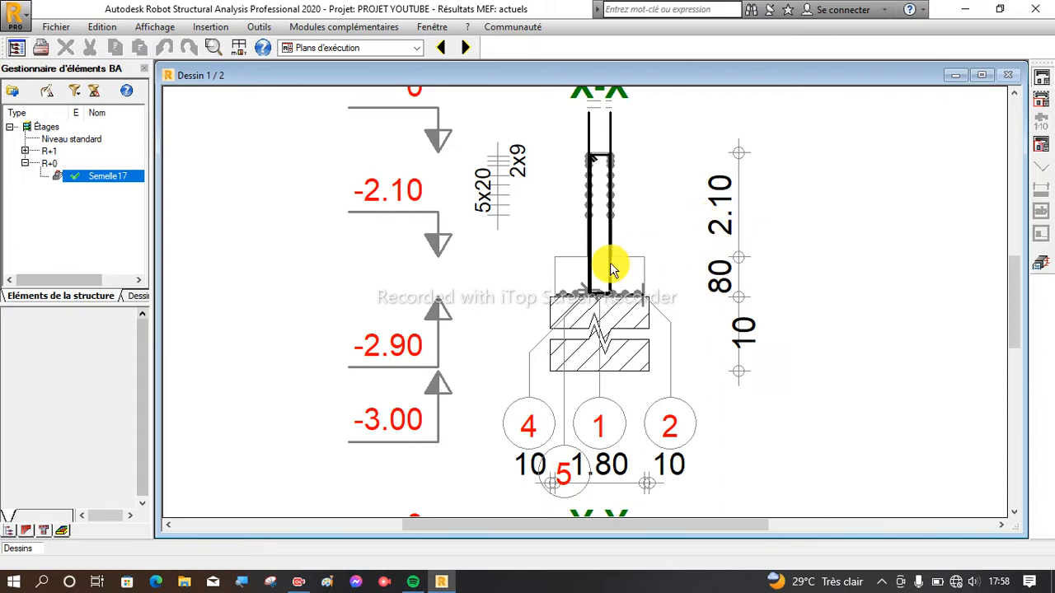
# Compare with section Y-Y on the first sheet and inspect its column ties and base reinforcement up close
pyautogui.scroll(-2, 607, 272)
pyautogui.scroll(-1, 573, 224)
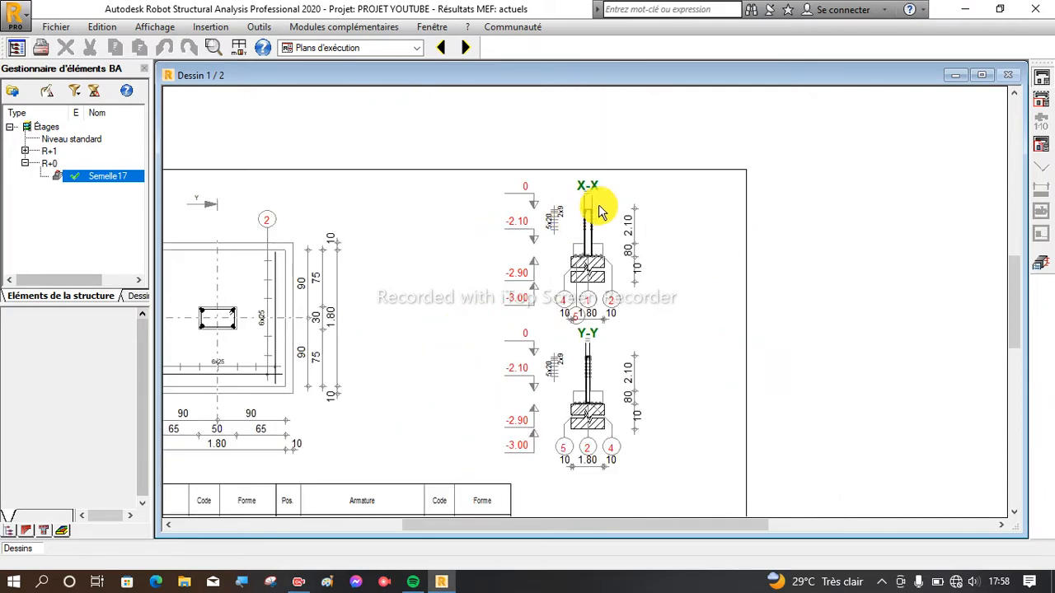
pyautogui.scroll(2, 569, 356)
pyautogui.scroll(1, 596, 376)
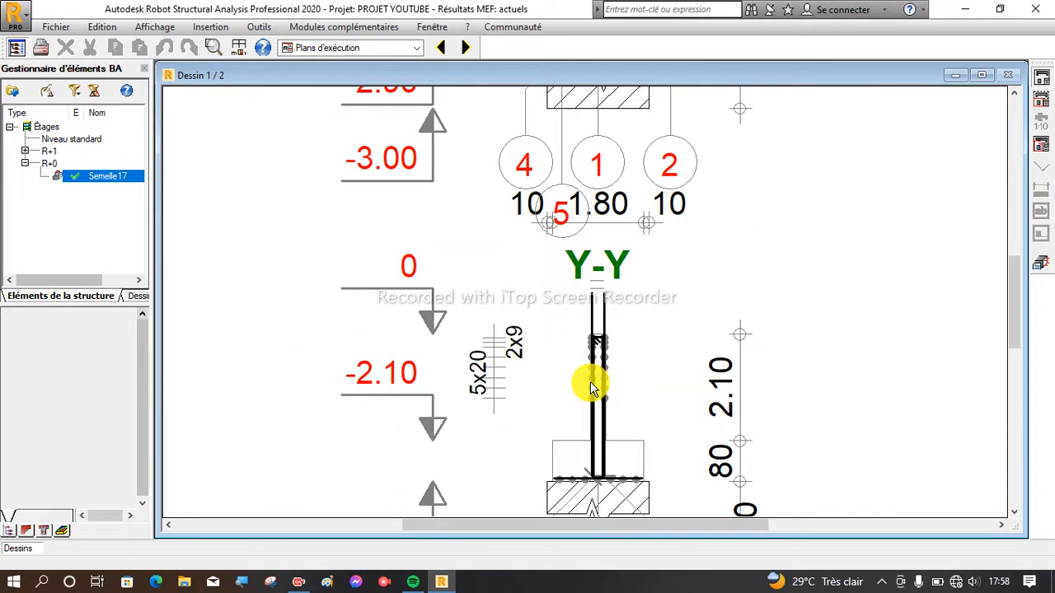
pyautogui.scroll(-5, 614, 333)
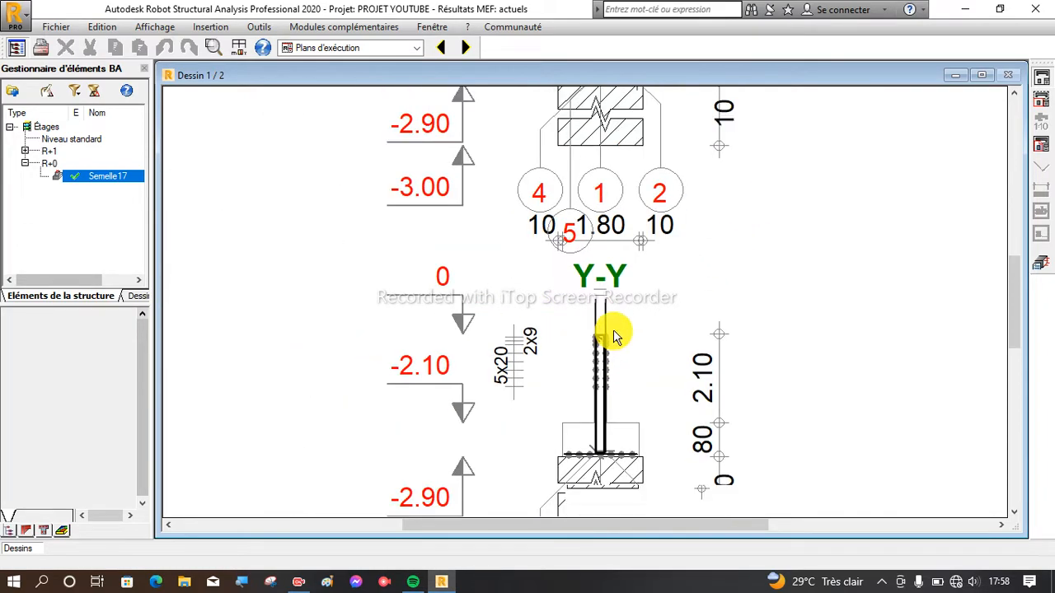
# Show the second drawing sheet of Semelle17 and examine its X-X and Y-Y sections with bar mark 6
pyautogui.click(466, 47)
pyautogui.scroll(3, 490, 255)
pyautogui.scroll(3, 419, 259)
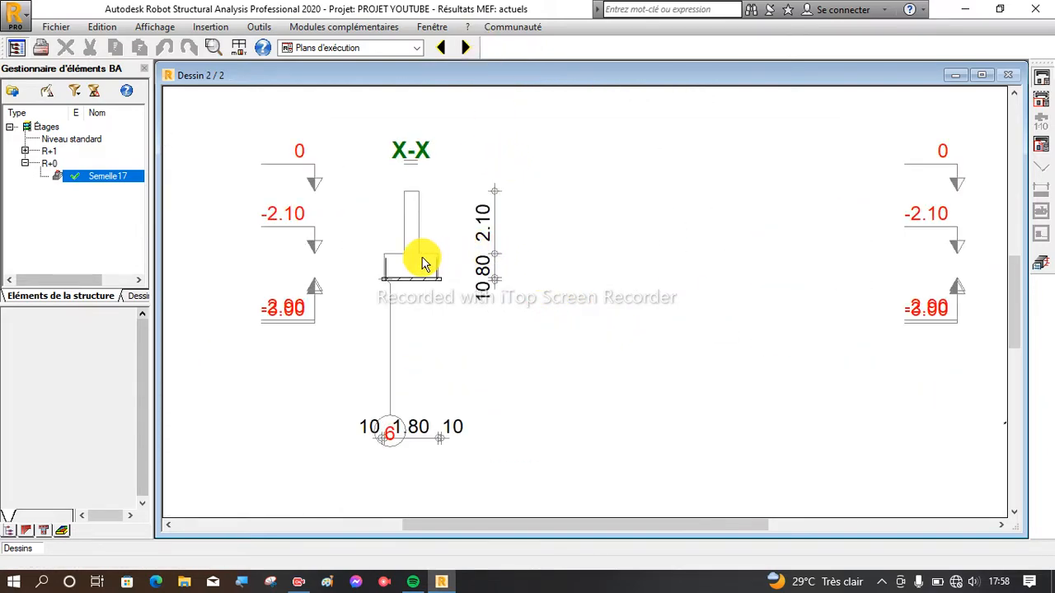
pyautogui.scroll(-2, 412, 259)
pyautogui.scroll(-5, 412, 263)
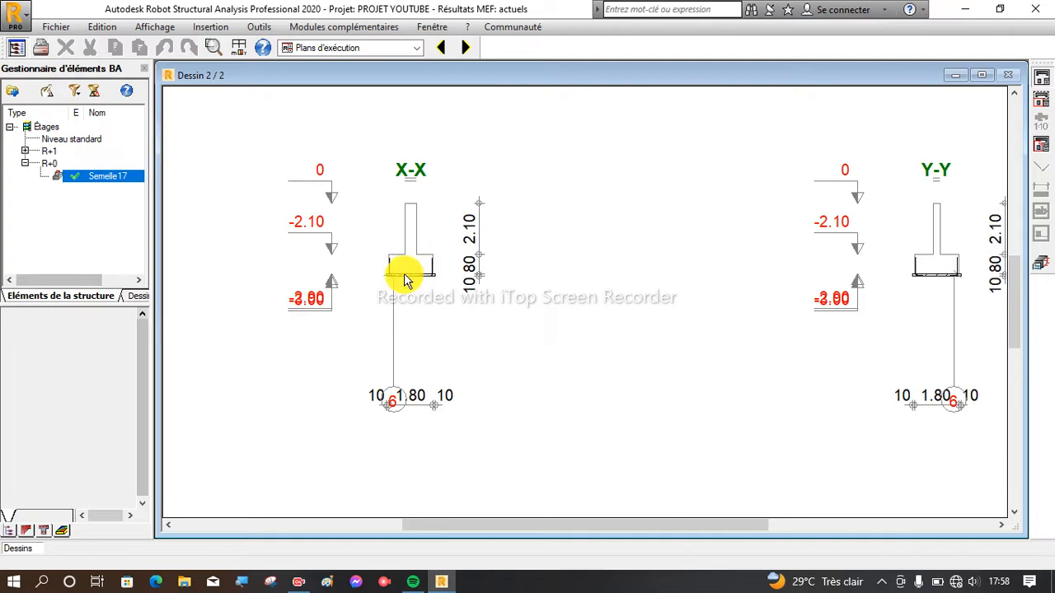
pyautogui.scroll(3, 372, 277)
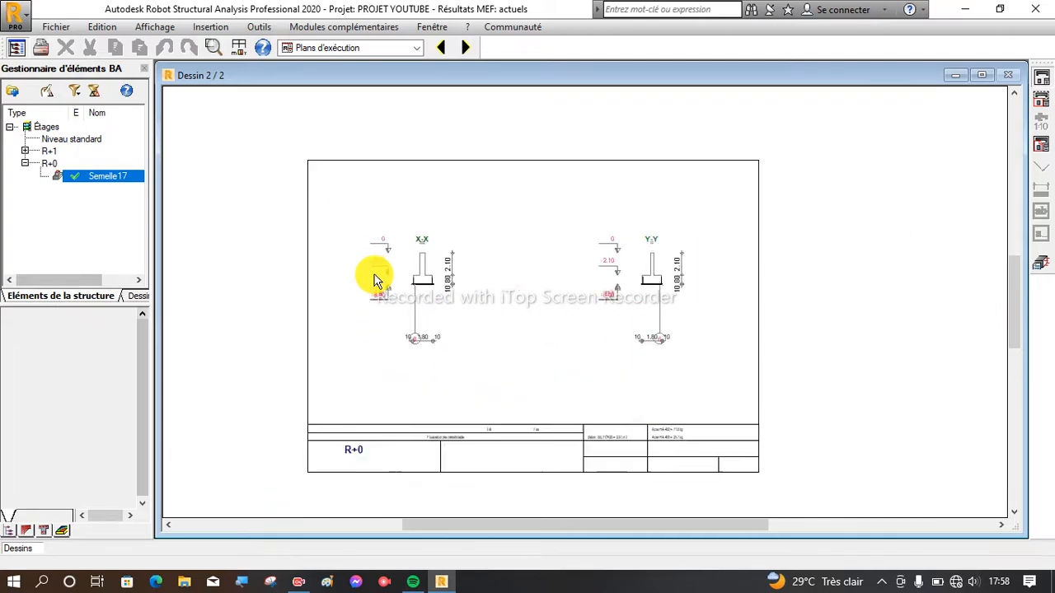
pyautogui.scroll(-2, 370, 231)
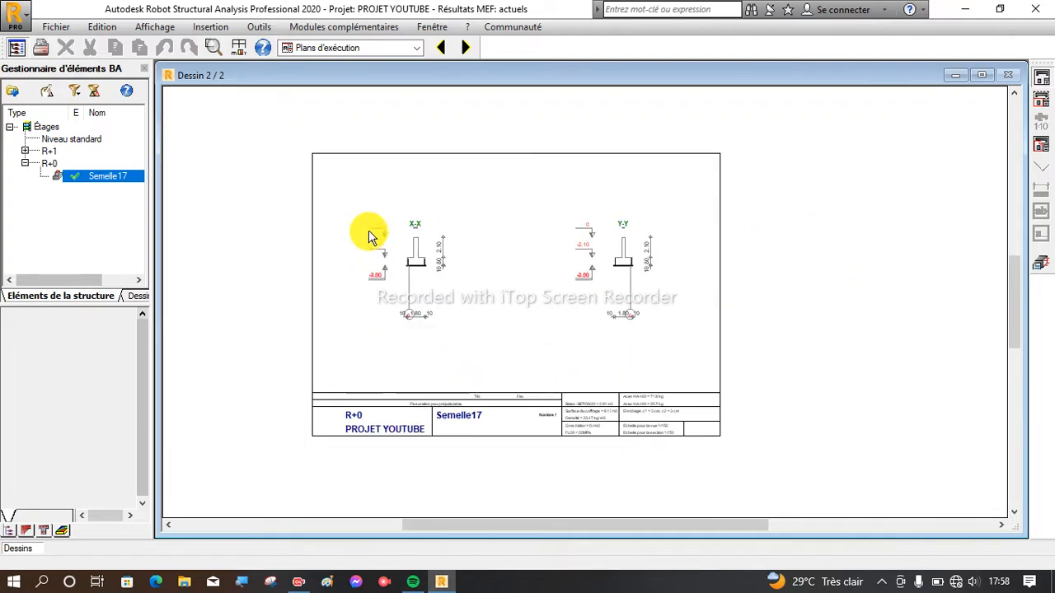
# Print all execution drawing sheets of Semelle17 with Microsoft Print to PDF, saving them on the Bureau as semelle isolée
pyautogui.click(41, 49)
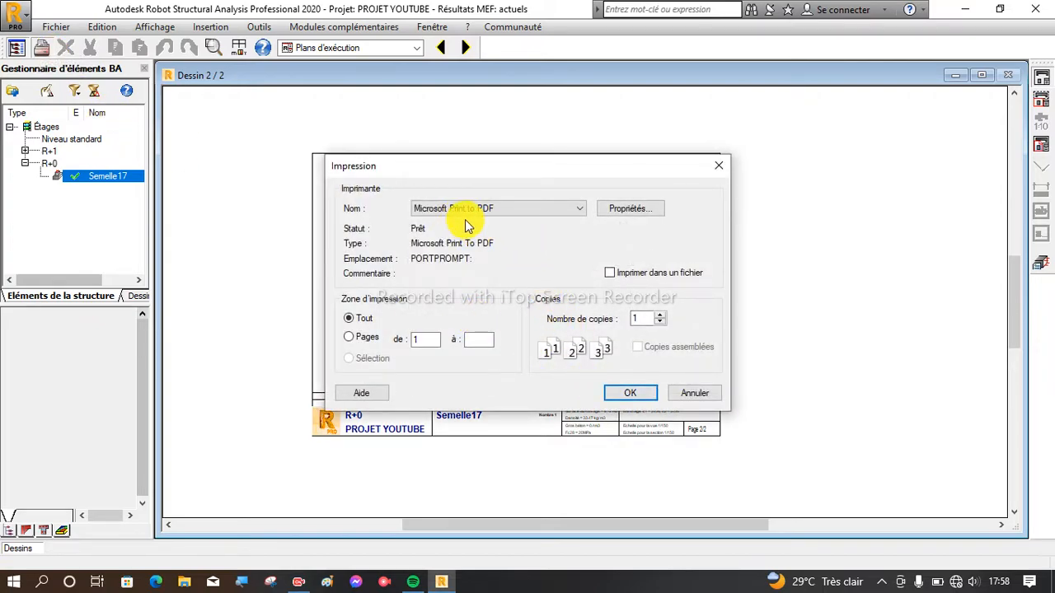
pyautogui.click(651, 393)
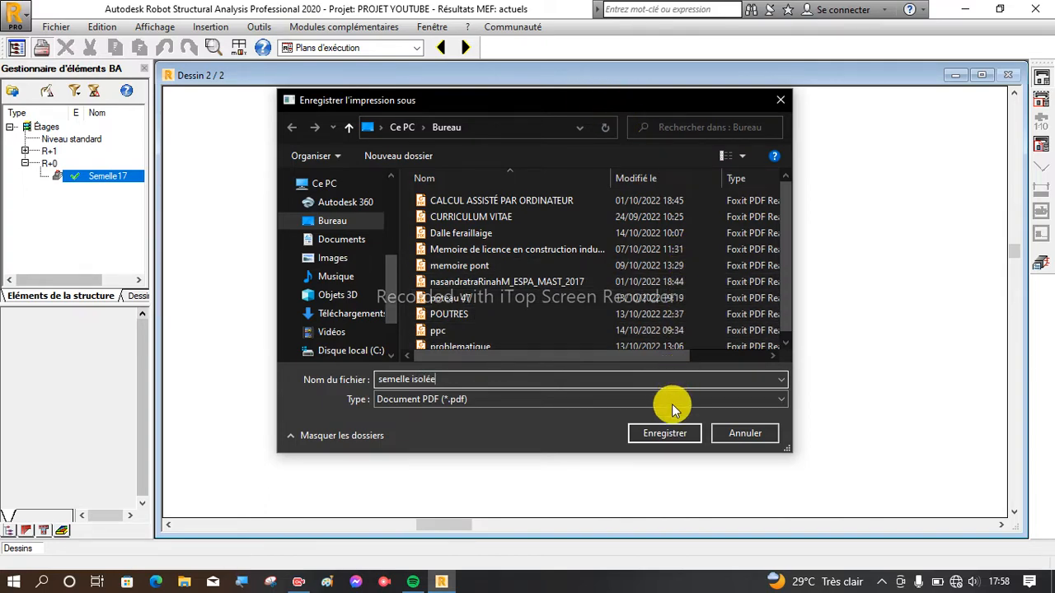
pyautogui.click(671, 438)
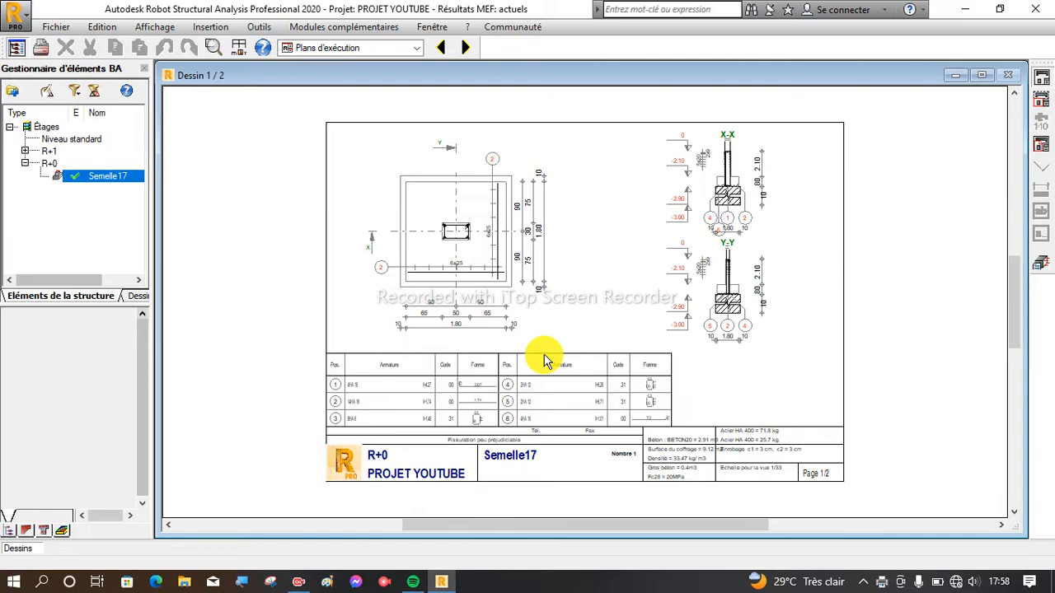
# Return to the Géométrie layout and examine the column supports at foundation level along axes A to D of the 3D model
pyautogui.click(415, 53)
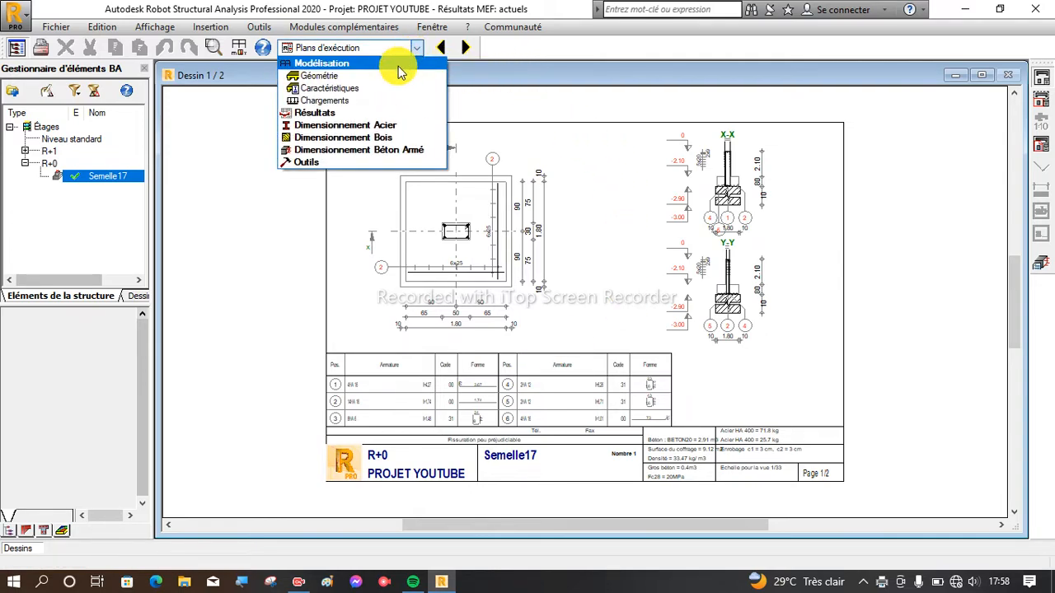
pyautogui.click(334, 75)
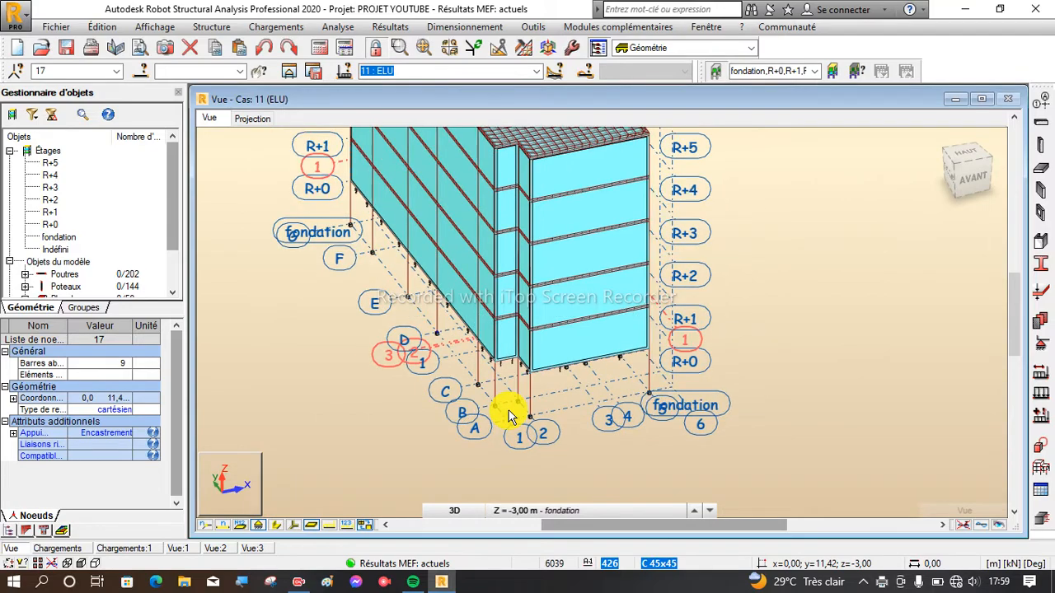
pyautogui.scroll(-3, 548, 198)
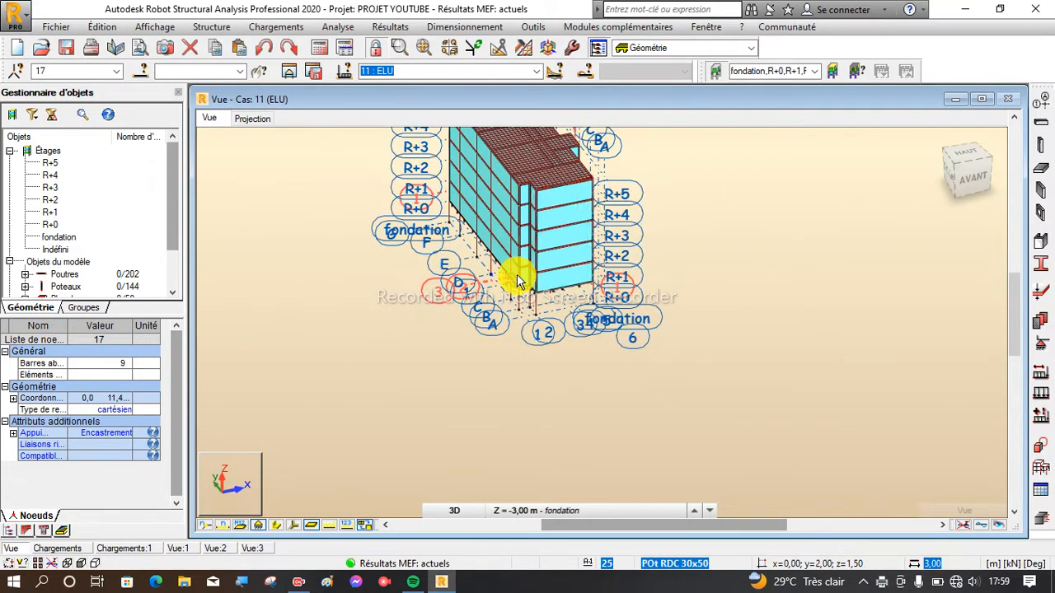
pyautogui.scroll(3, 518, 282)
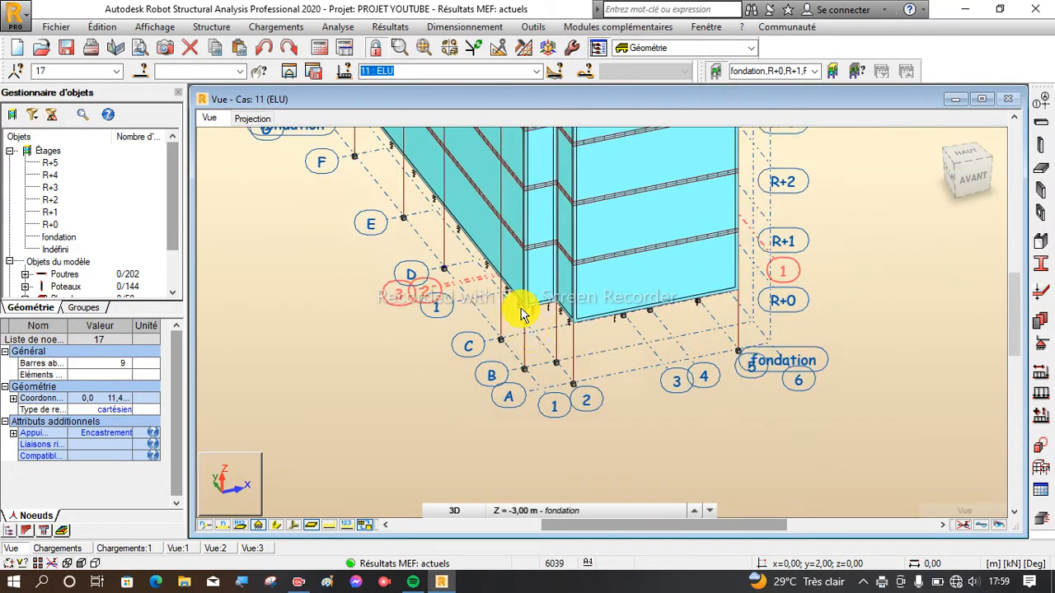
pyautogui.scroll(2, 532, 371)
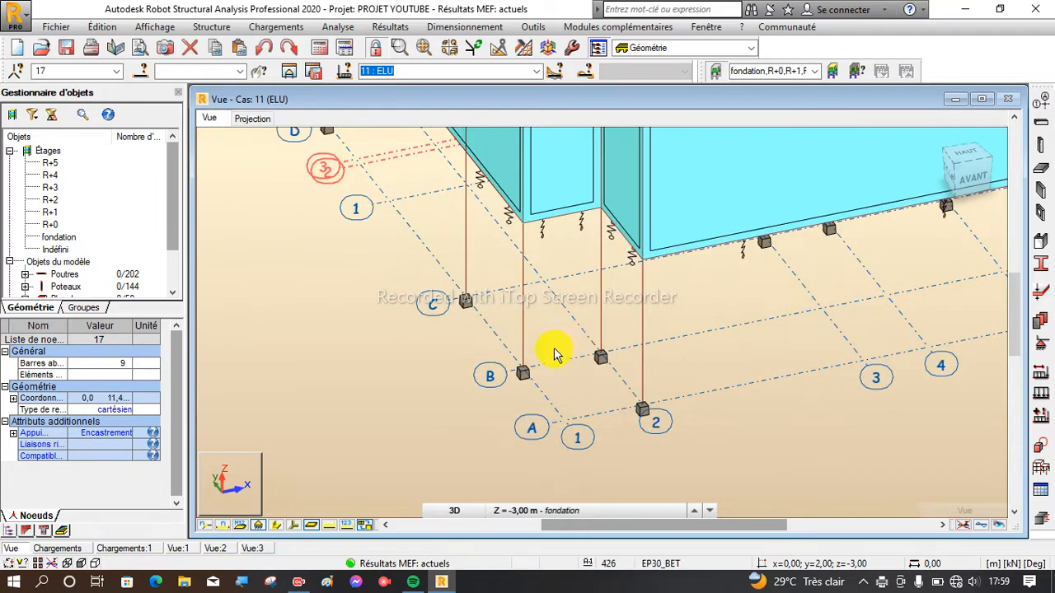
pyautogui.scroll(3, 525, 360)
pyautogui.scroll(-5, 527, 360)
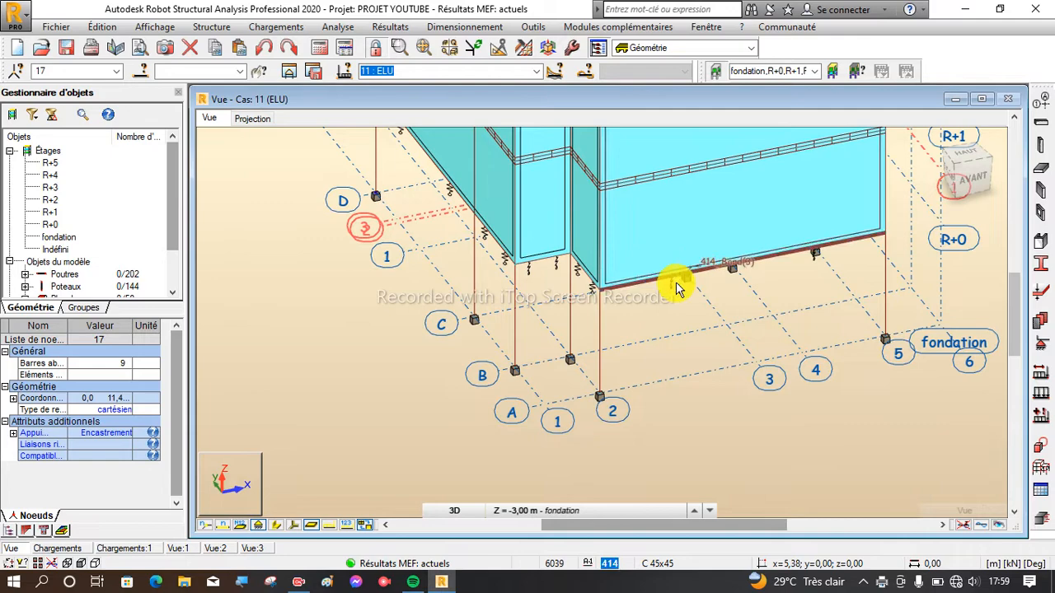
pyautogui.scroll(3, 365, 175)
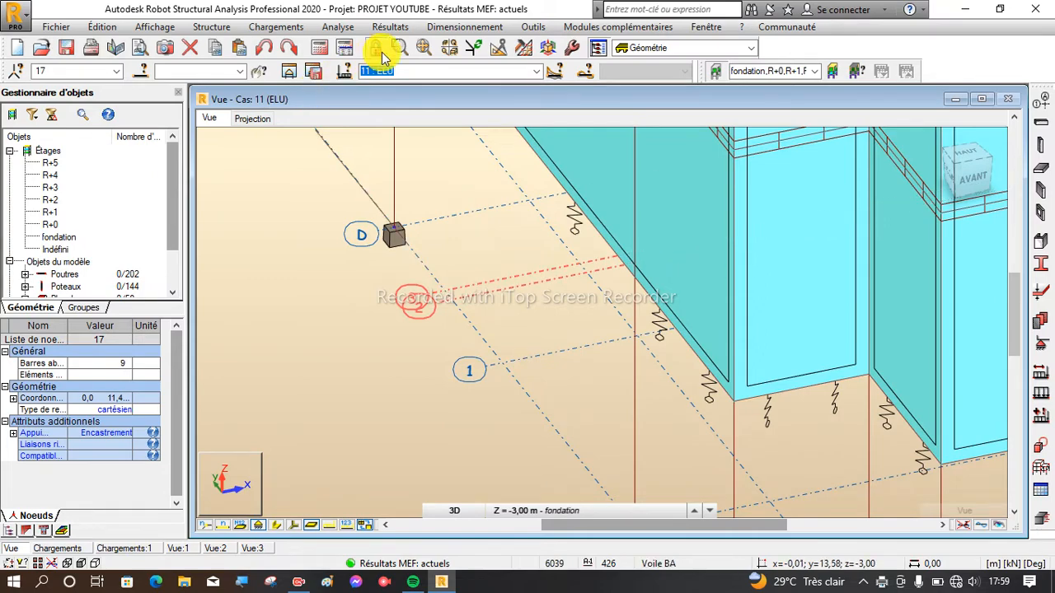
# Load the selected footing into Ferraillage réel éléments BA using manual combinations ELU and ELS, grouped by storey and geometry
pyautogui.click(460, 27)
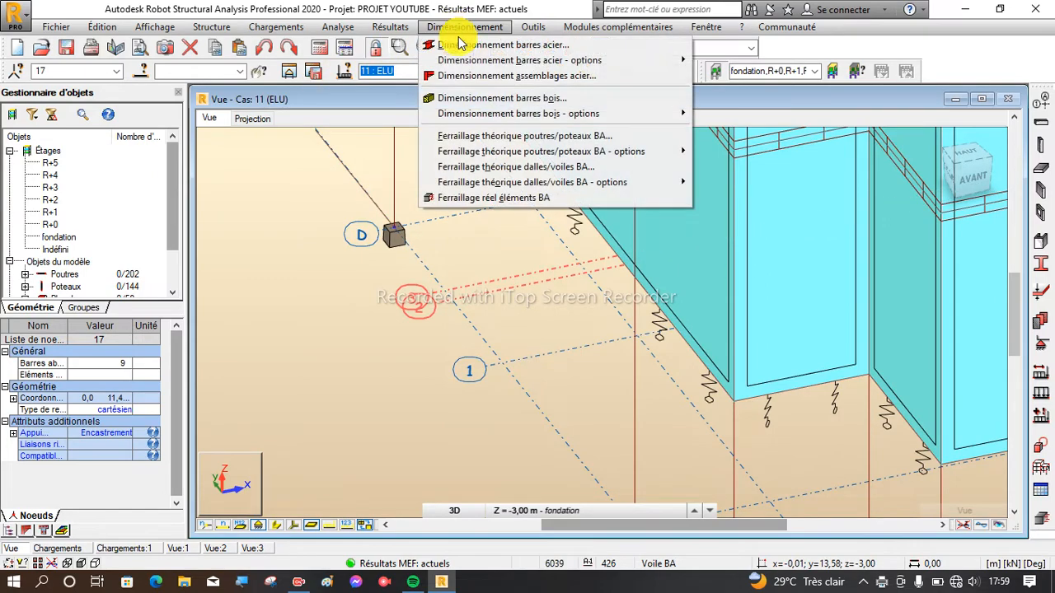
pyautogui.click(484, 197)
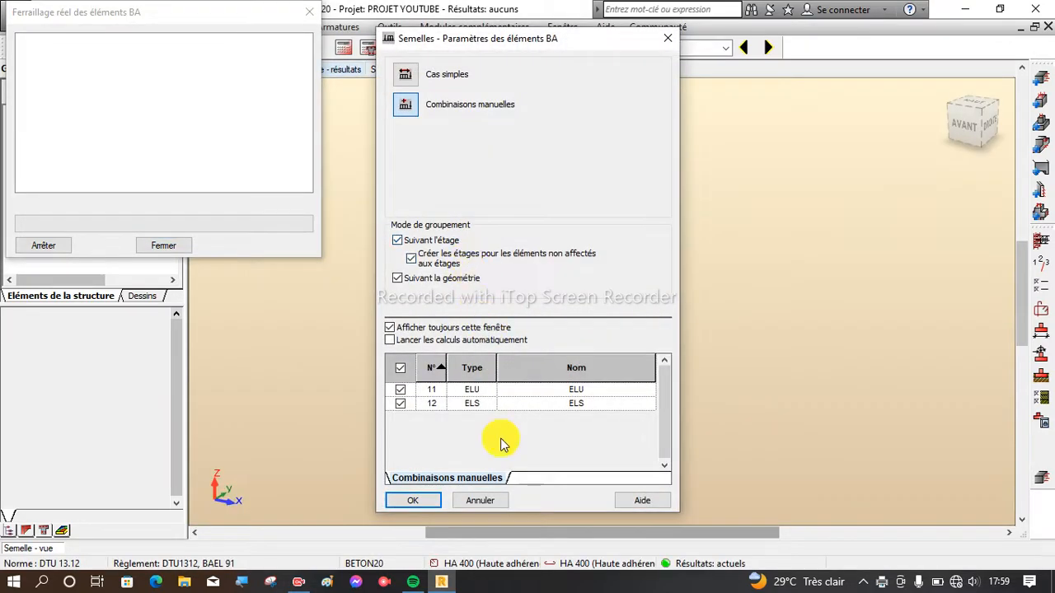
pyautogui.click(429, 499)
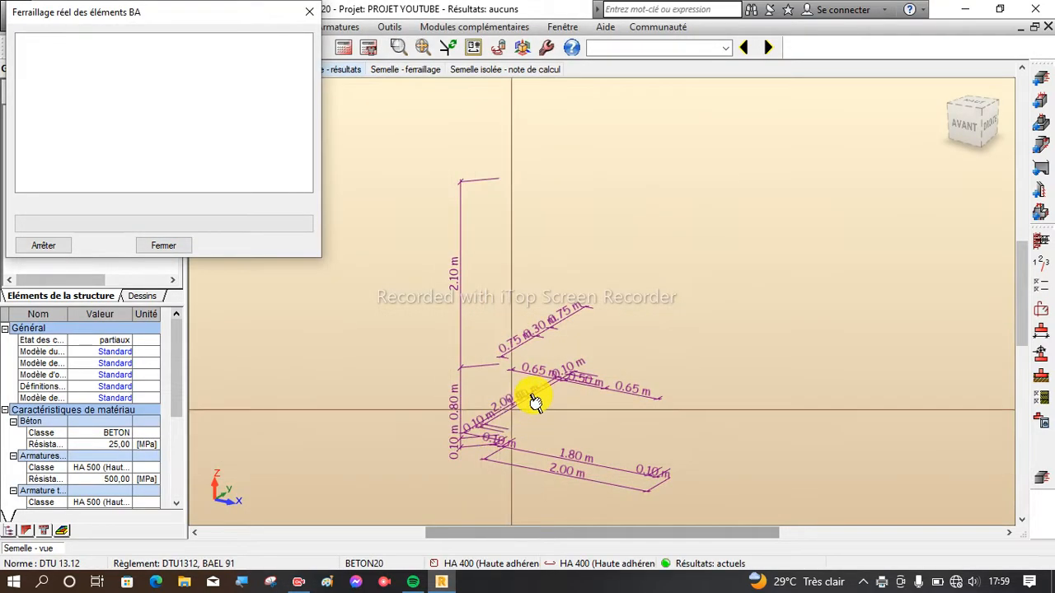
pyautogui.scroll(-2, 469, 288)
pyautogui.scroll(3, 505, 385)
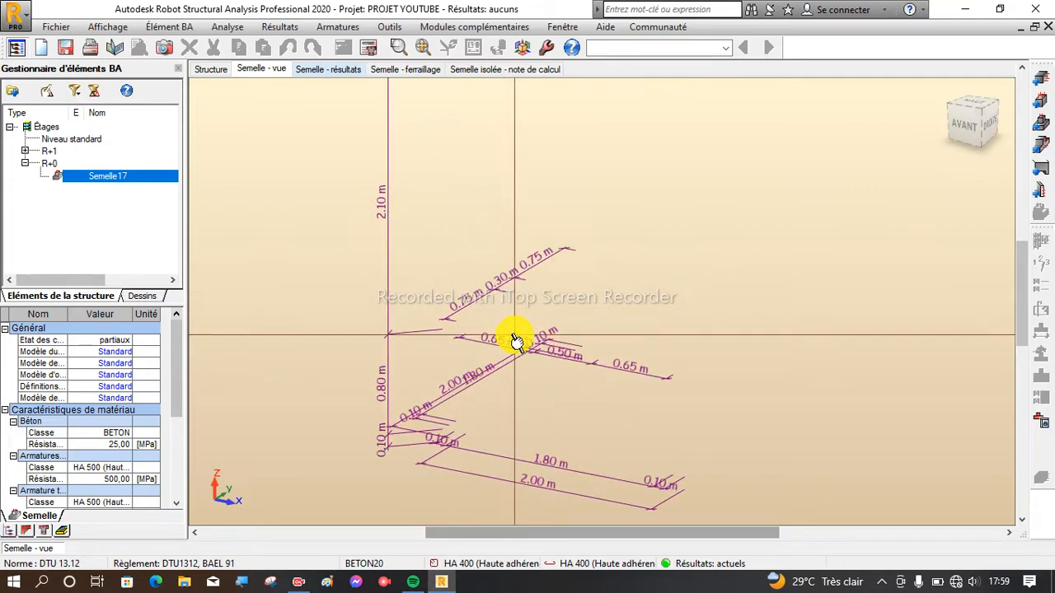
# Go back from the footing module to the structure's Géométrie layout and inspect the other isolated supports around axes A, B and C
pyautogui.click(210, 70)
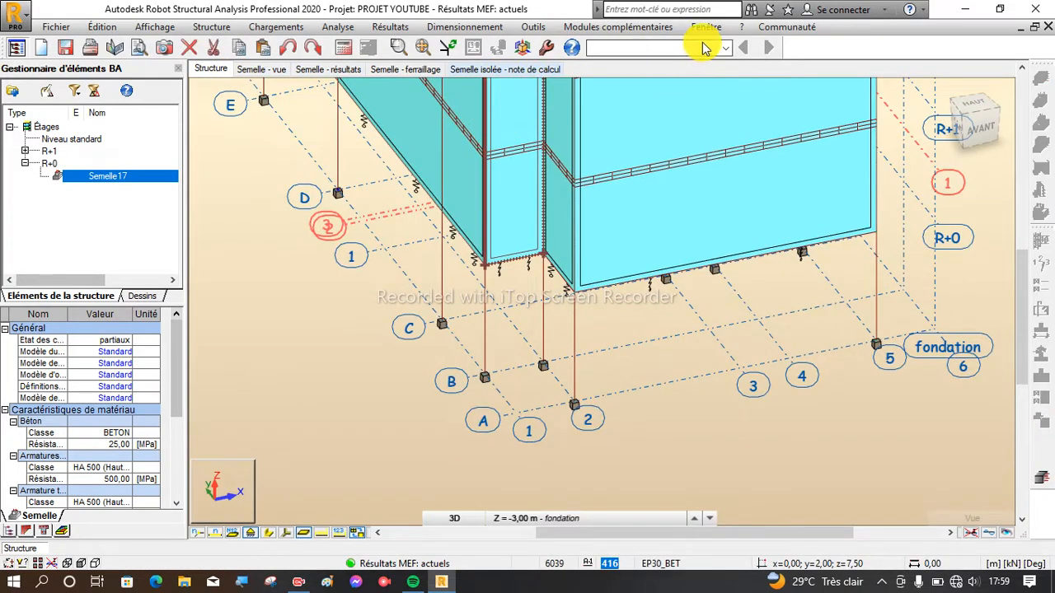
pyautogui.click(729, 50)
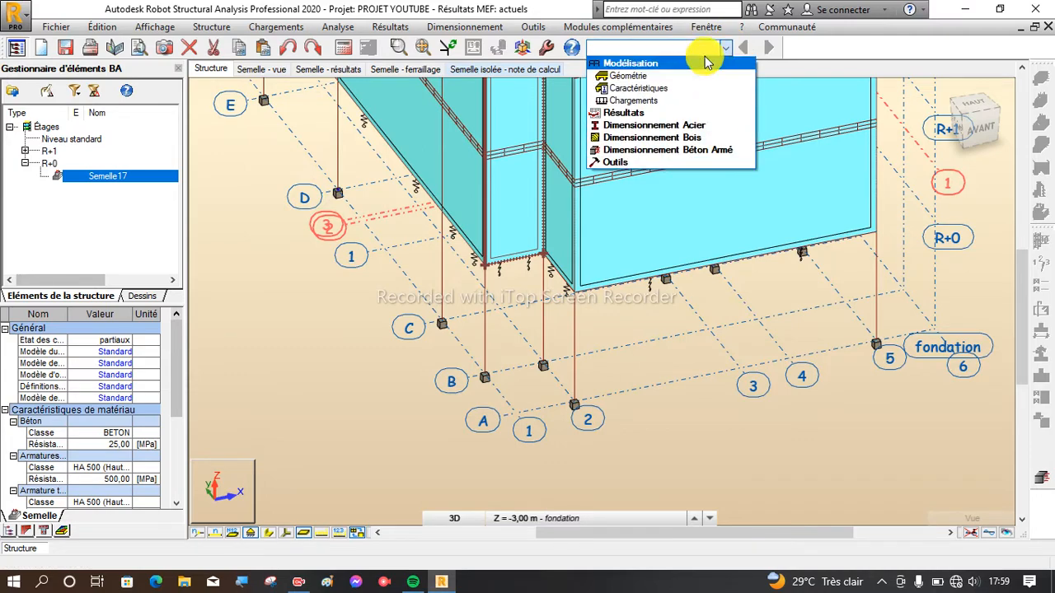
pyautogui.click(664, 74)
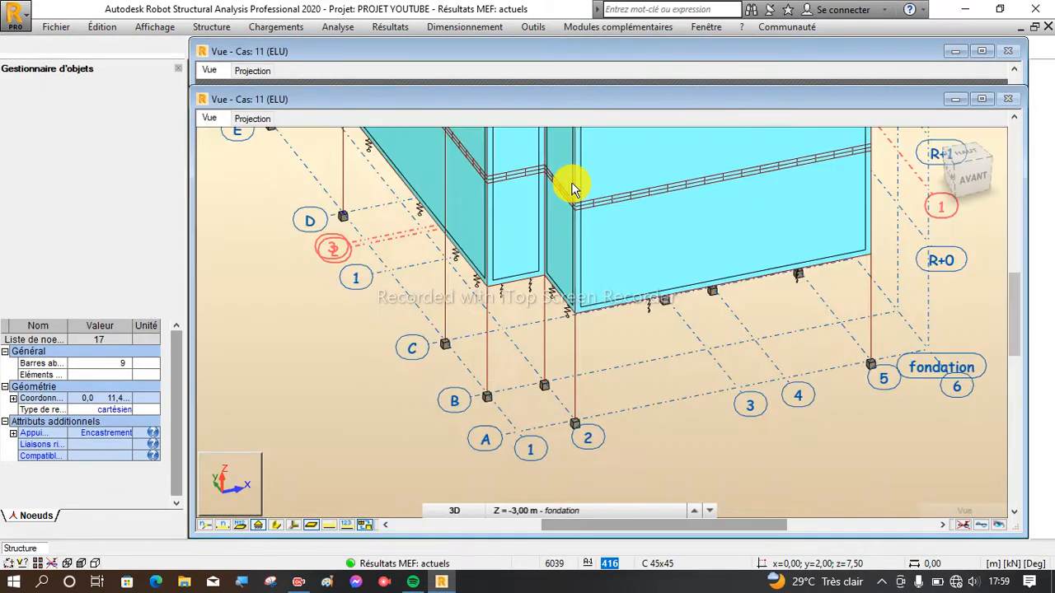
pyautogui.scroll(-8, 476, 421)
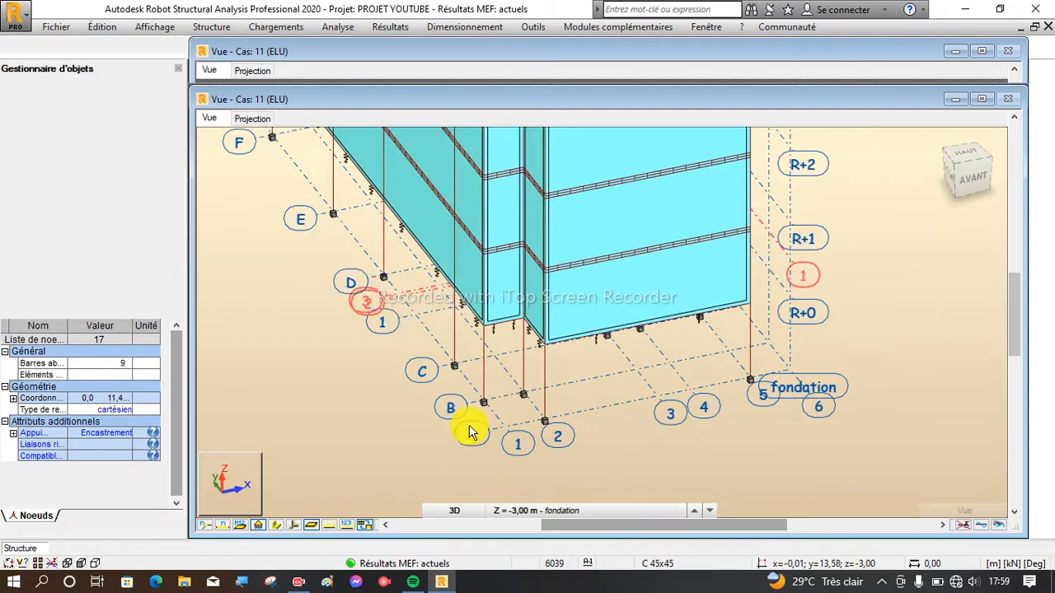
pyautogui.scroll(10, 459, 375)
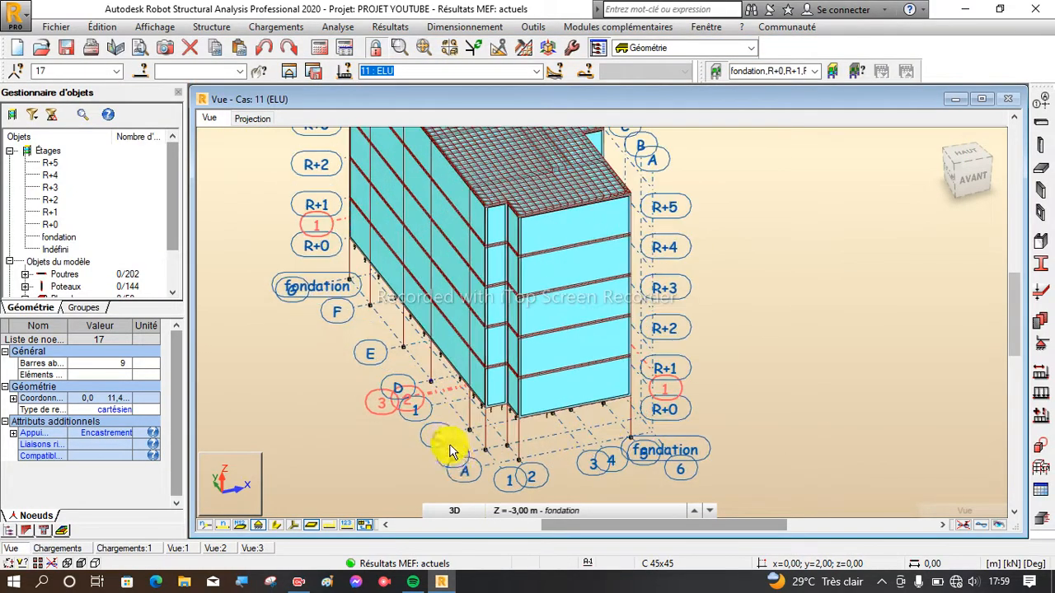
pyautogui.scroll(2, 511, 445)
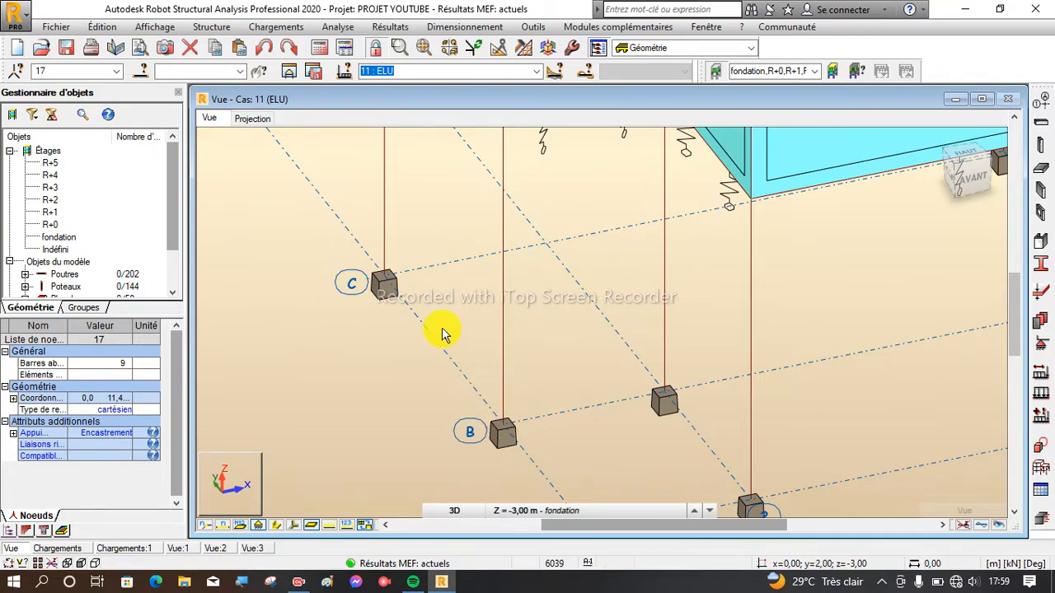
pyautogui.scroll(-3, 437, 354)
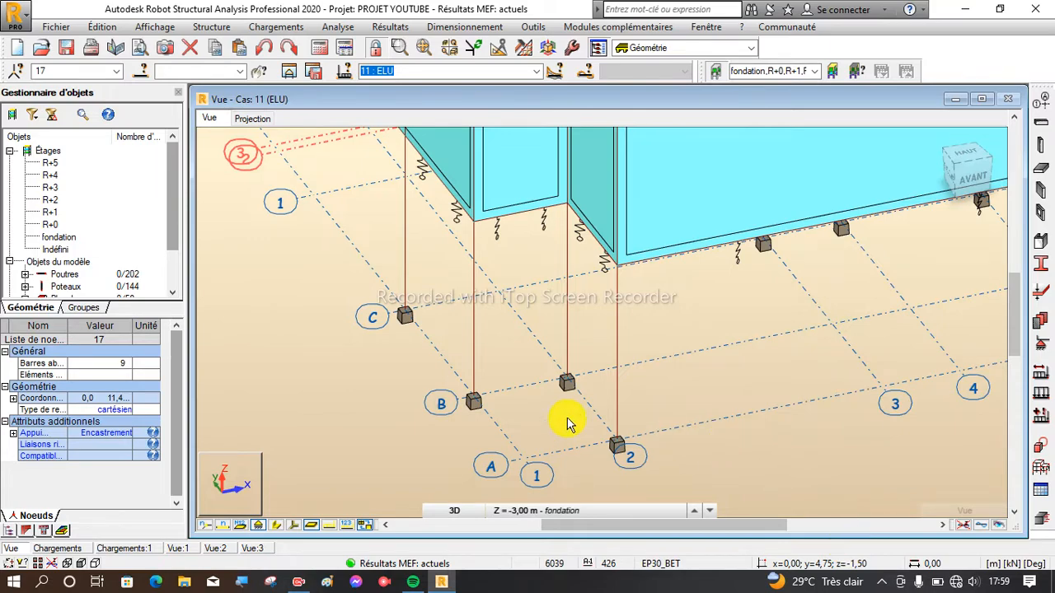
pyautogui.scroll(-1, 522, 405)
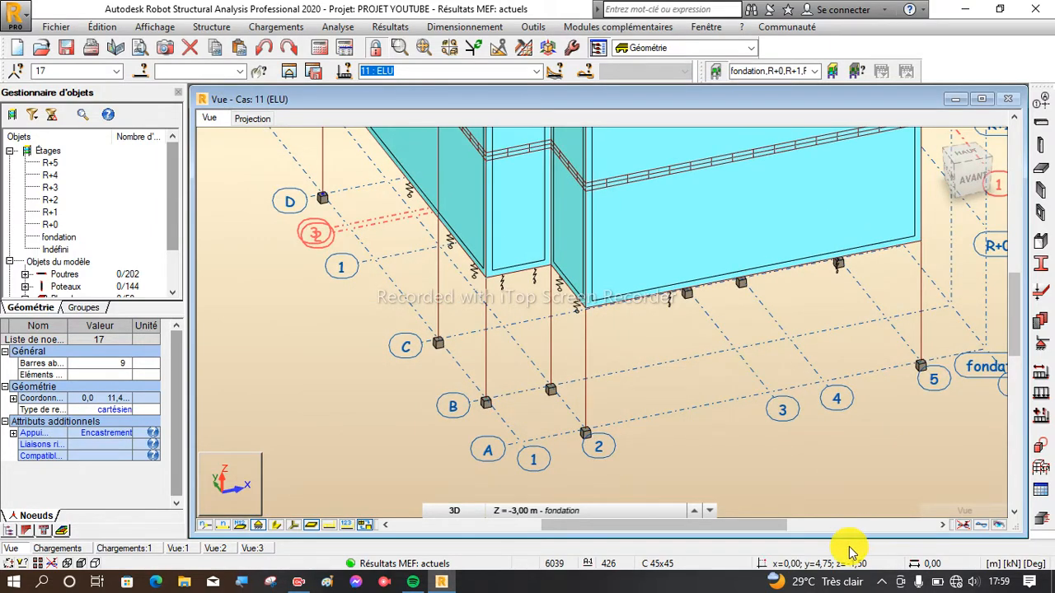